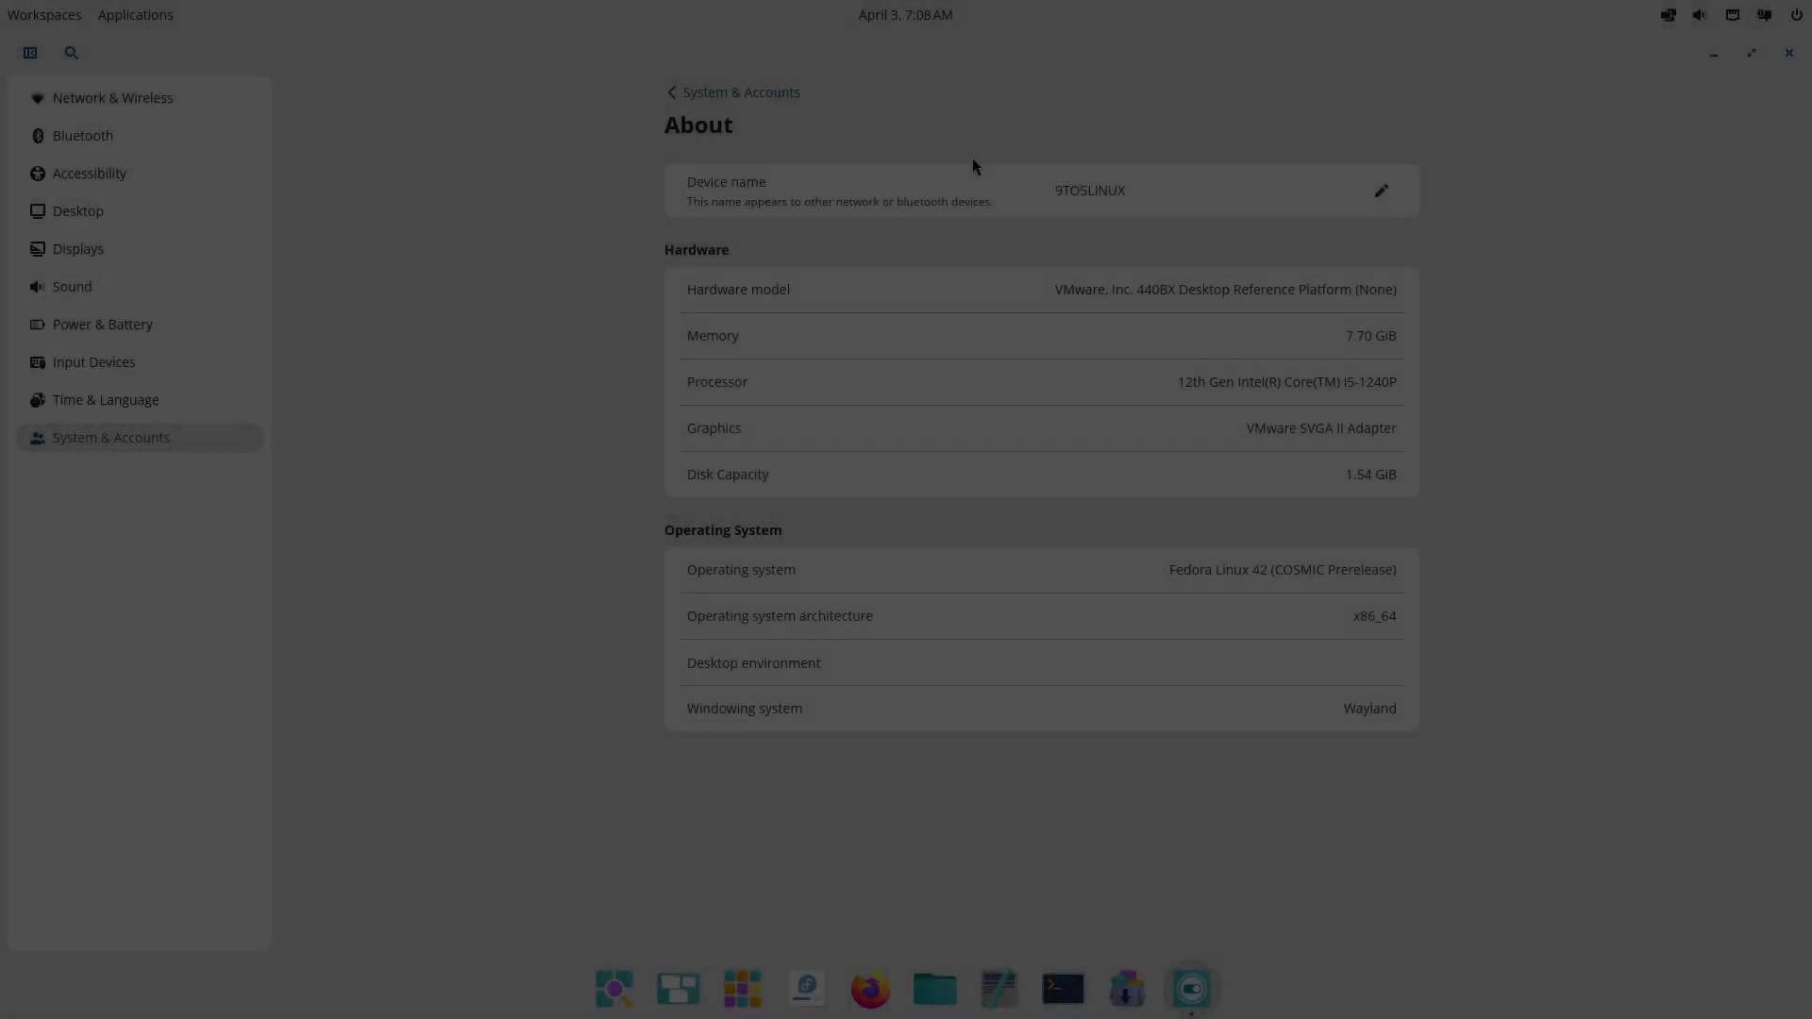
Close the system settings window and open the terminal.
{"action": "left_click", "coordinate": [1121, 185]}
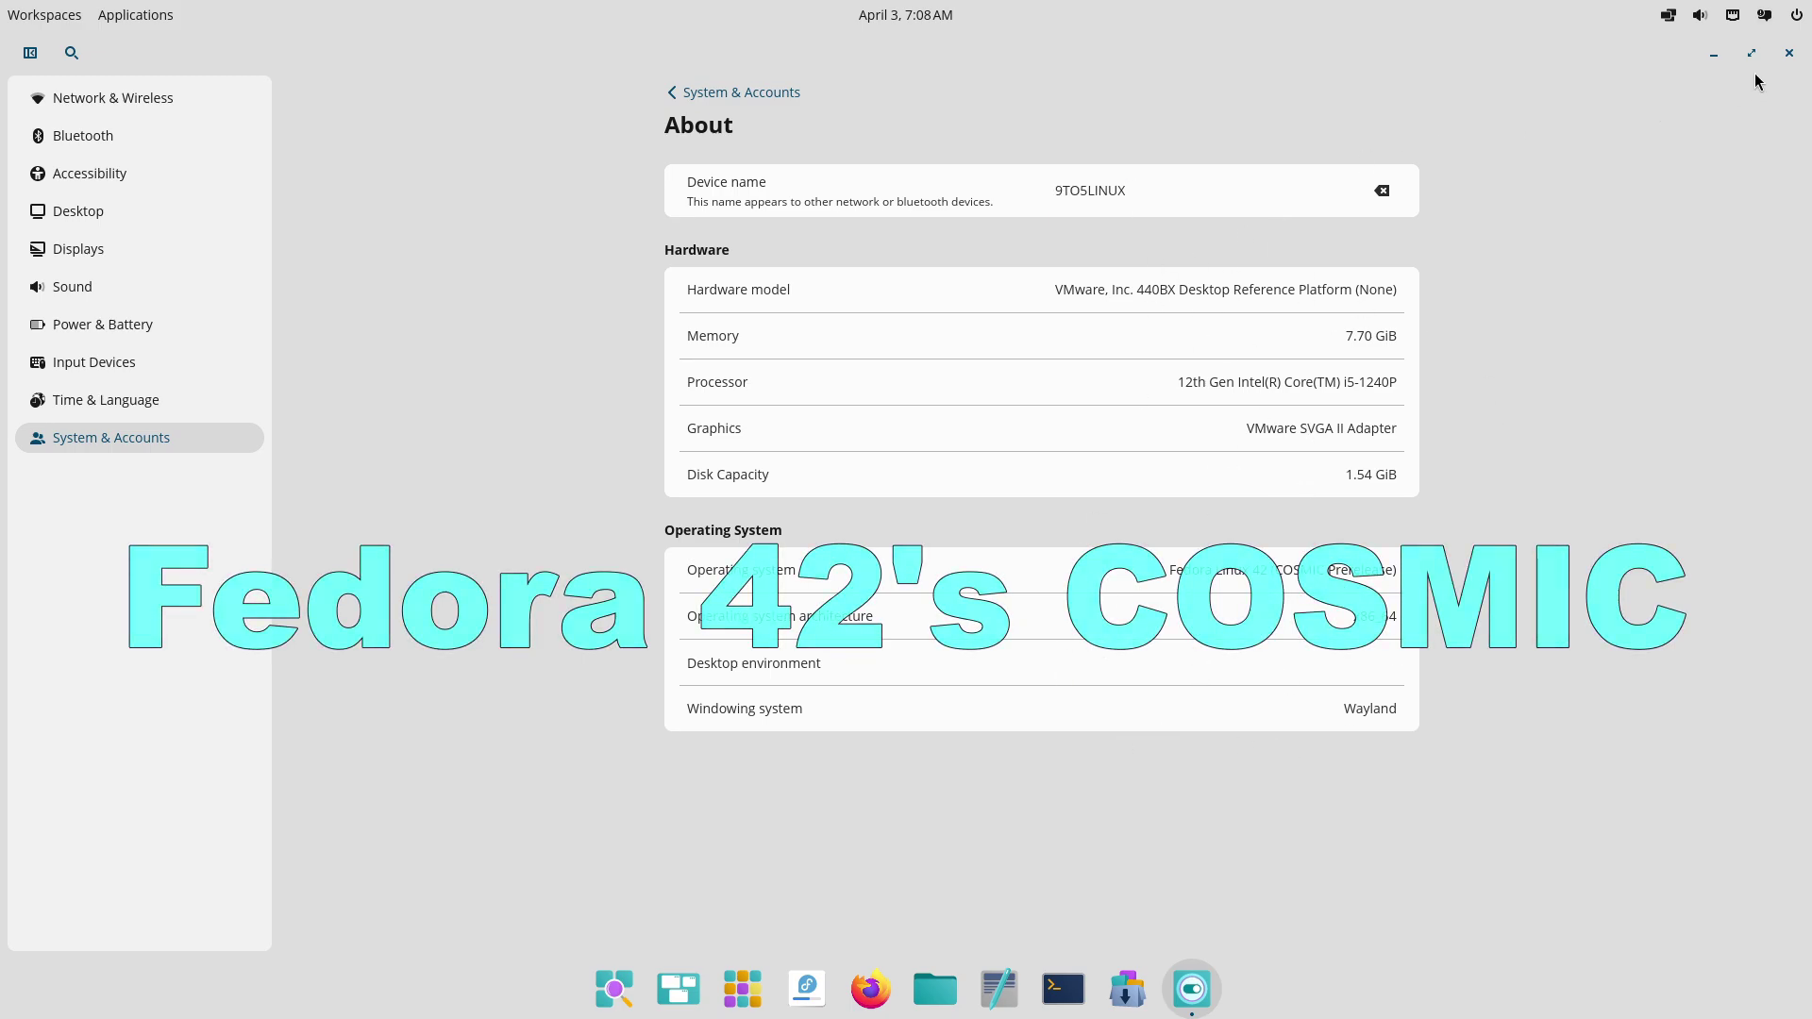
{"action": "left_click", "coordinate": [1788, 52]}
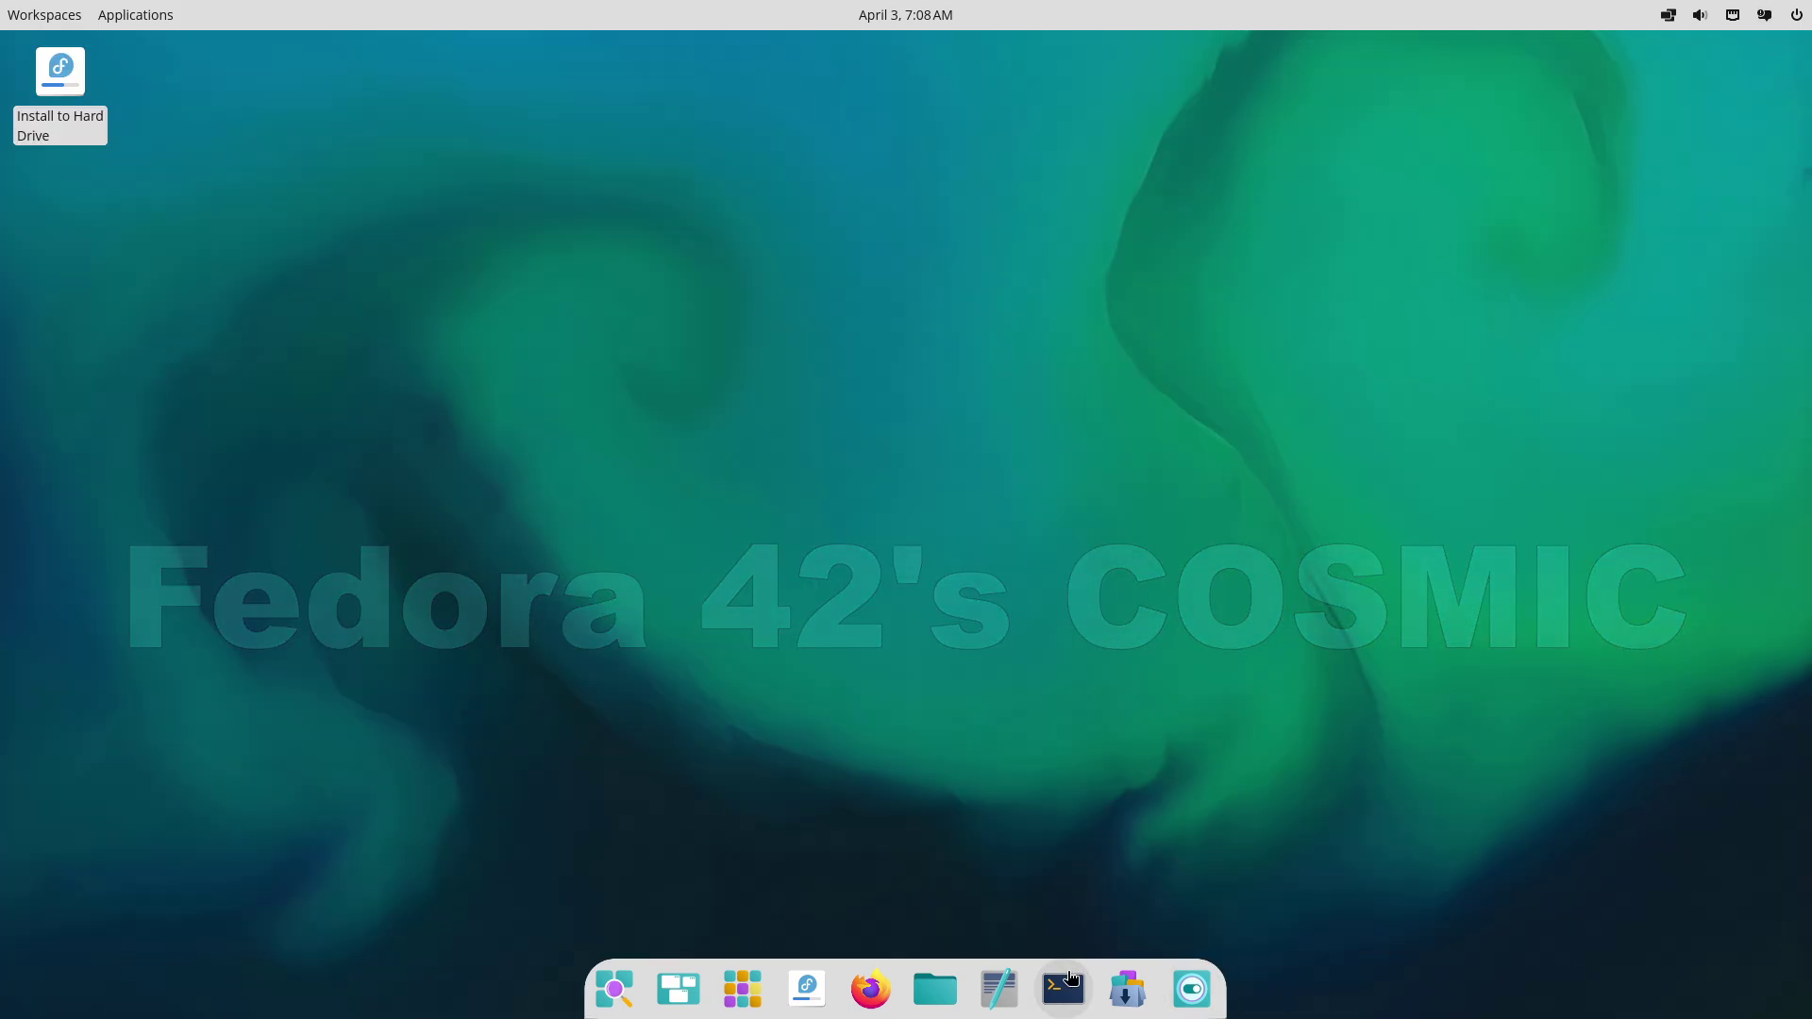
{"action": "key", "text": "super+t"}
{"action": "left_click", "coordinate": [1329, 169]}
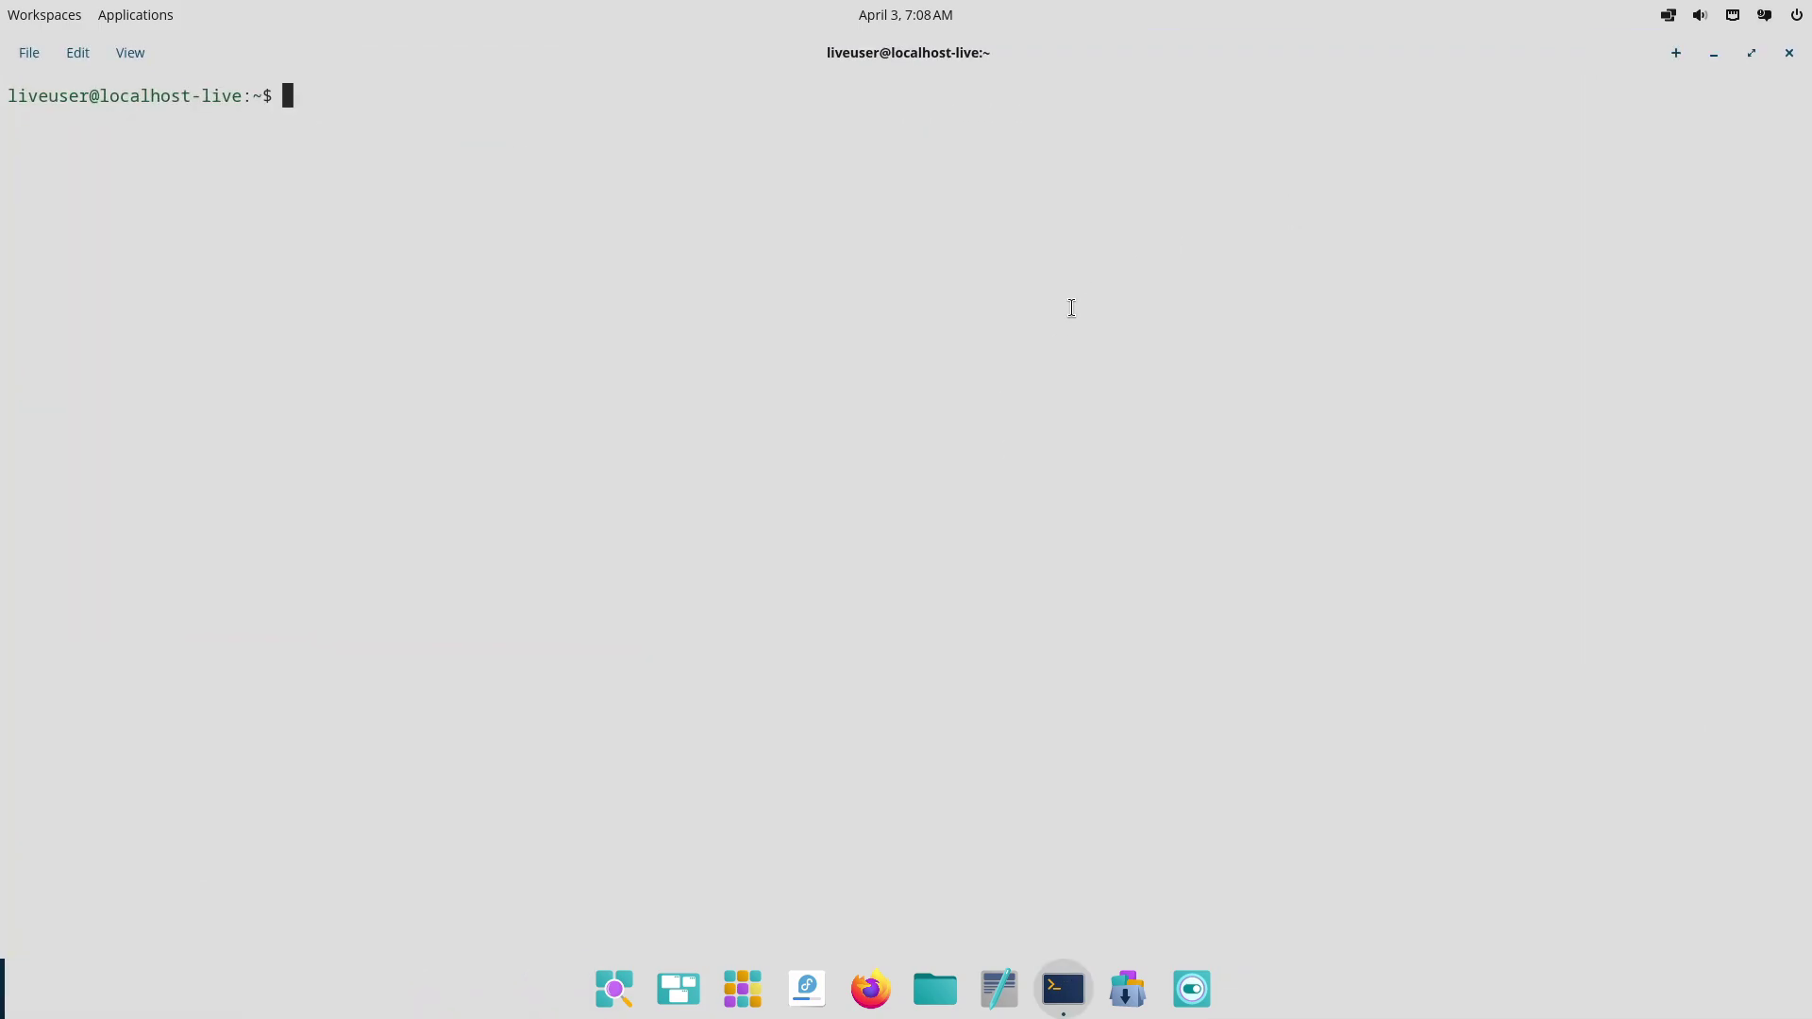
Run sestatus and highlight the SELinux status value in its output.
{"action": "type", "text": "sestatus"}
{"action": "key", "text": "Return"}
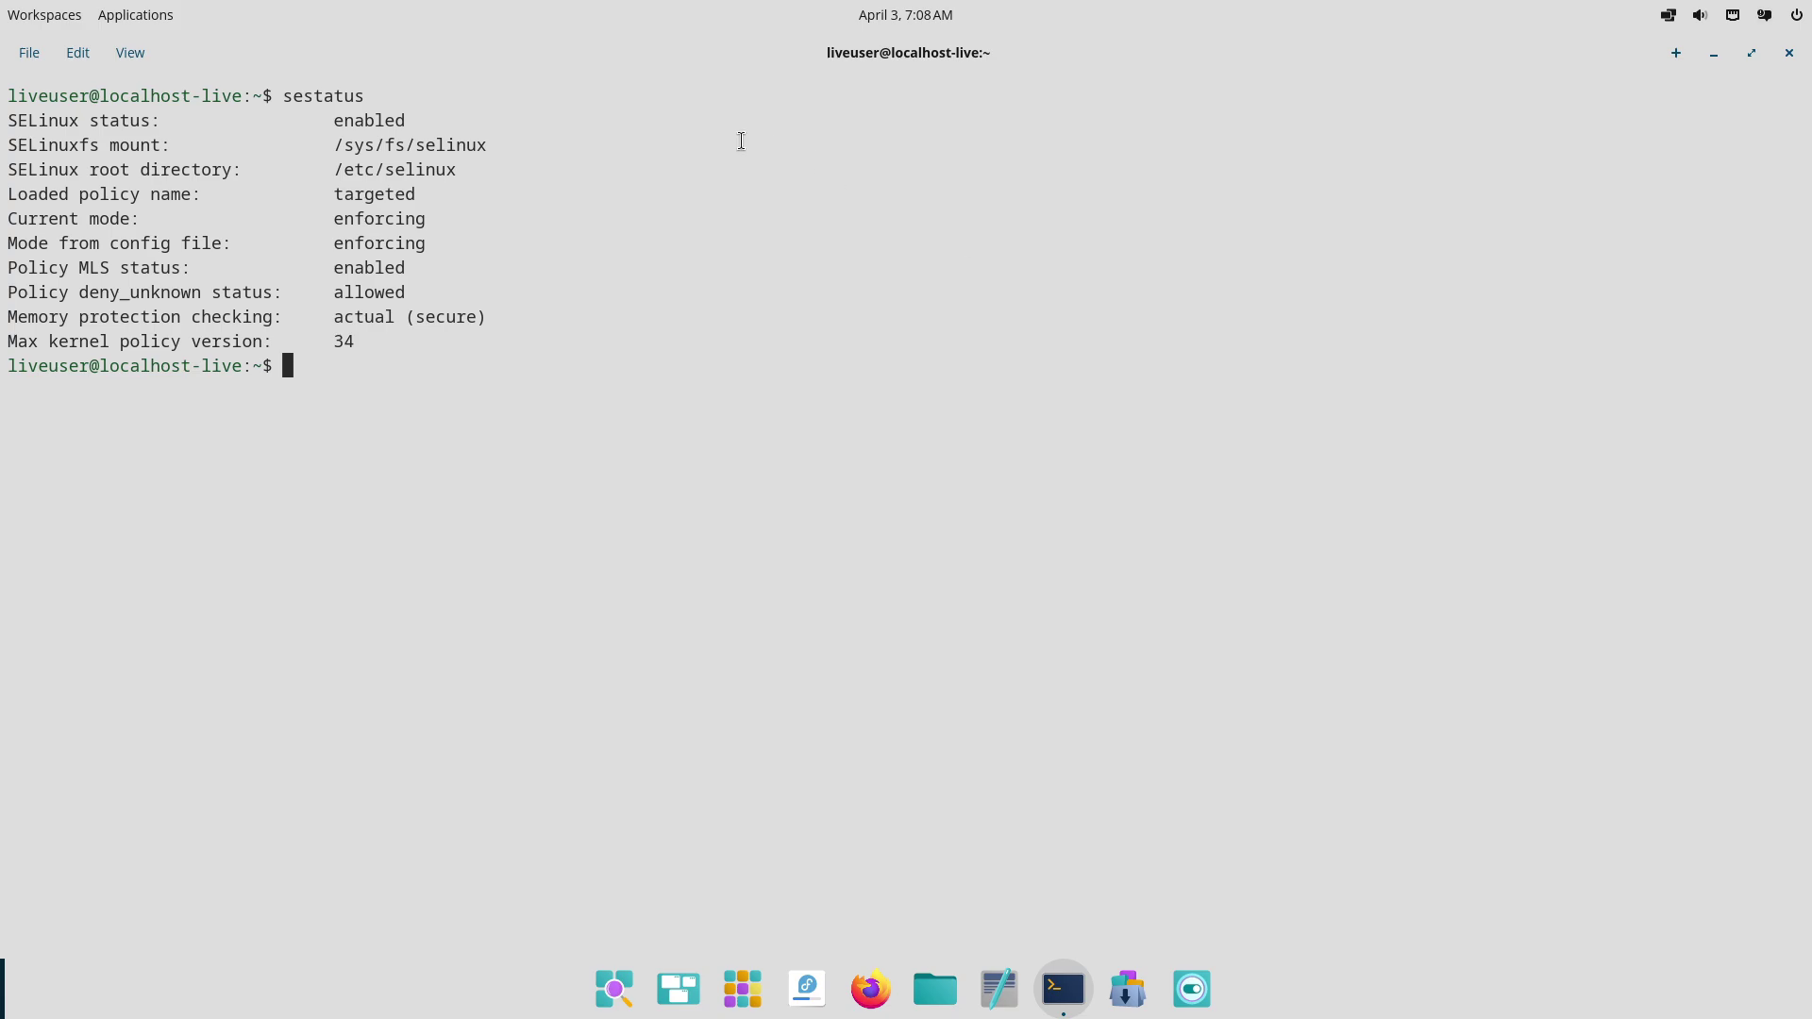
{"action": "left_click_drag", "start_coordinate": [333, 121], "coordinate": [420, 126]}
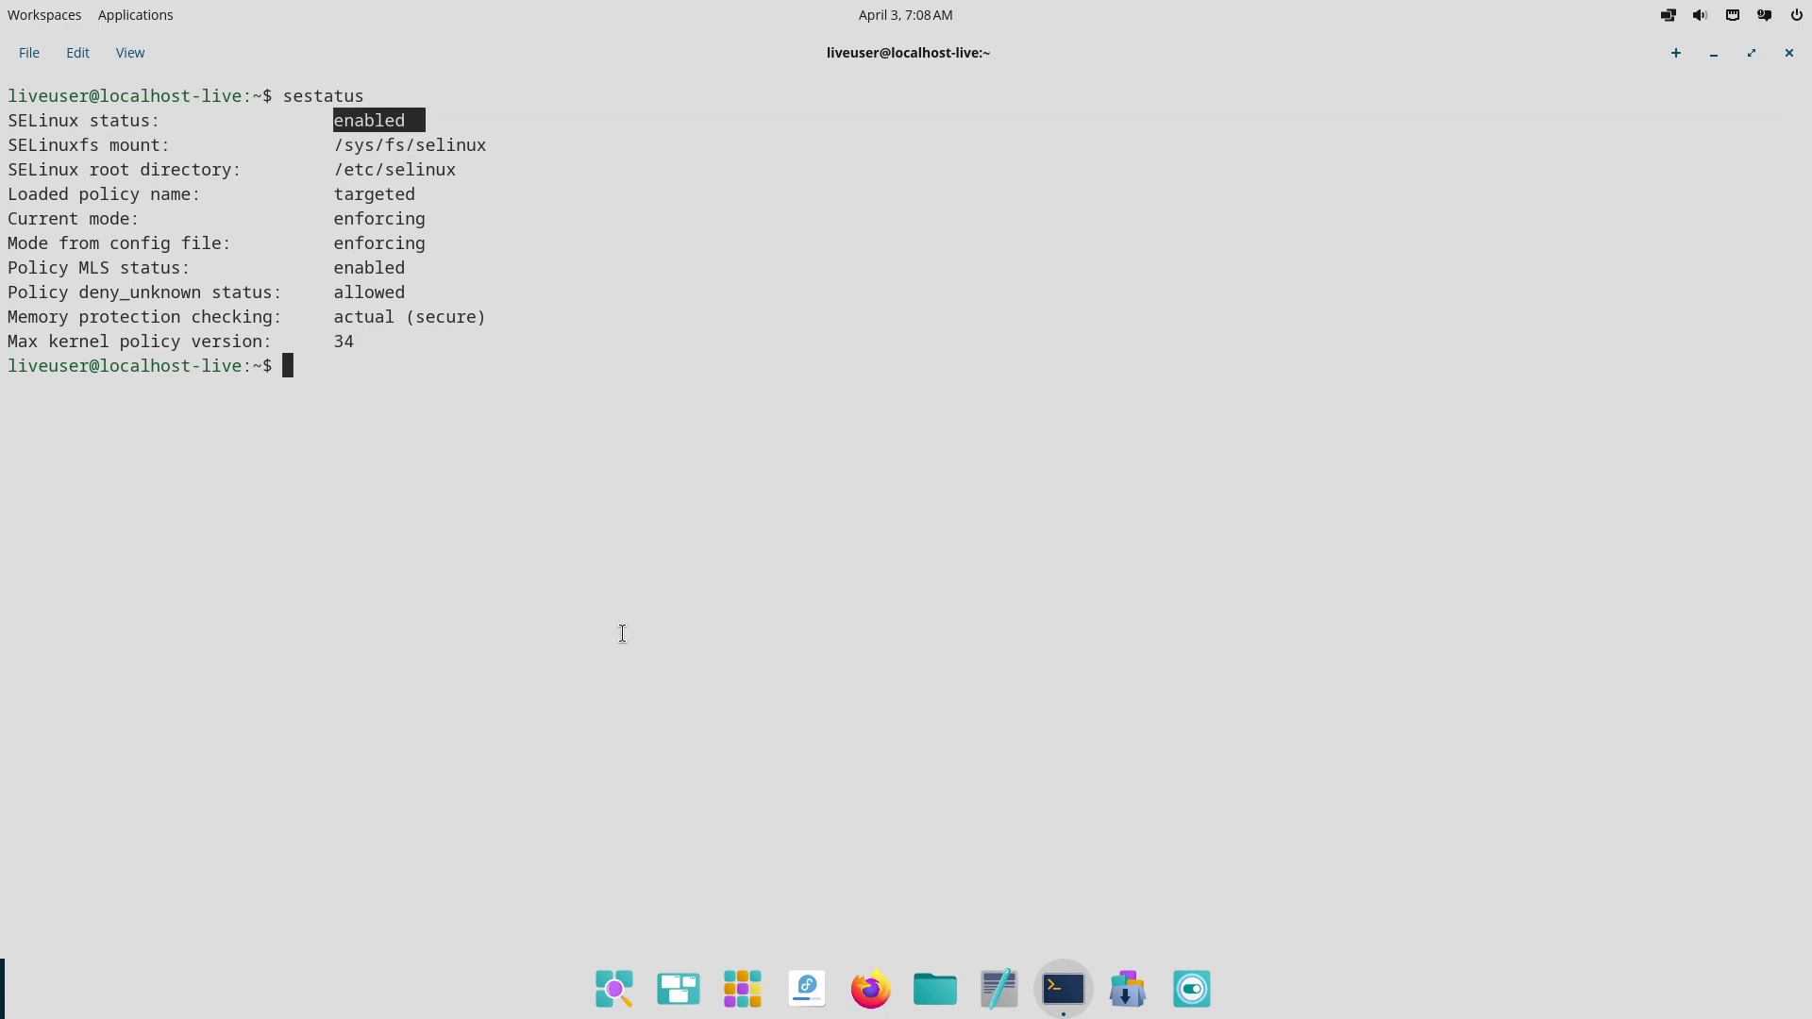
{"action": "left_click", "coordinate": [575, 555]}
Replace the current terminal tab with a fresh one, run python3 --version and highlight the reported version.
{"action": "left_click", "coordinate": [36, 59]}
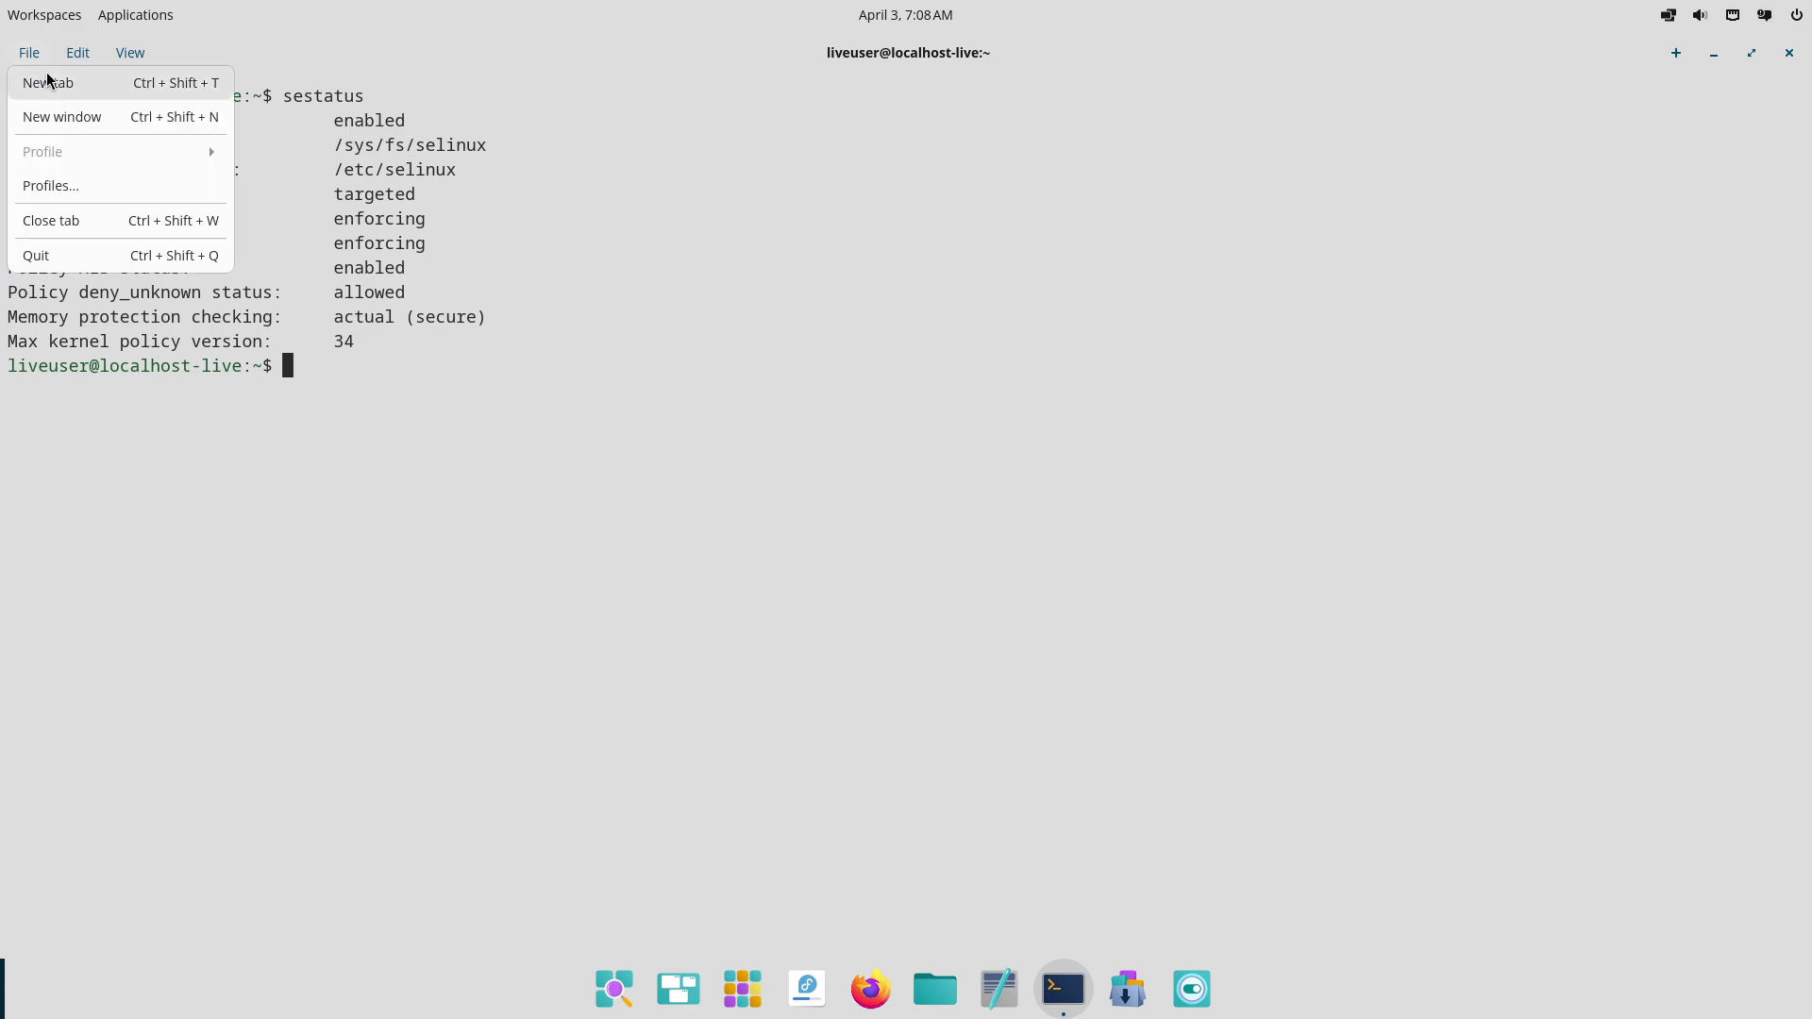
{"action": "left_click", "coordinate": [56, 82]}
{"action": "left_click", "coordinate": [883, 93]}
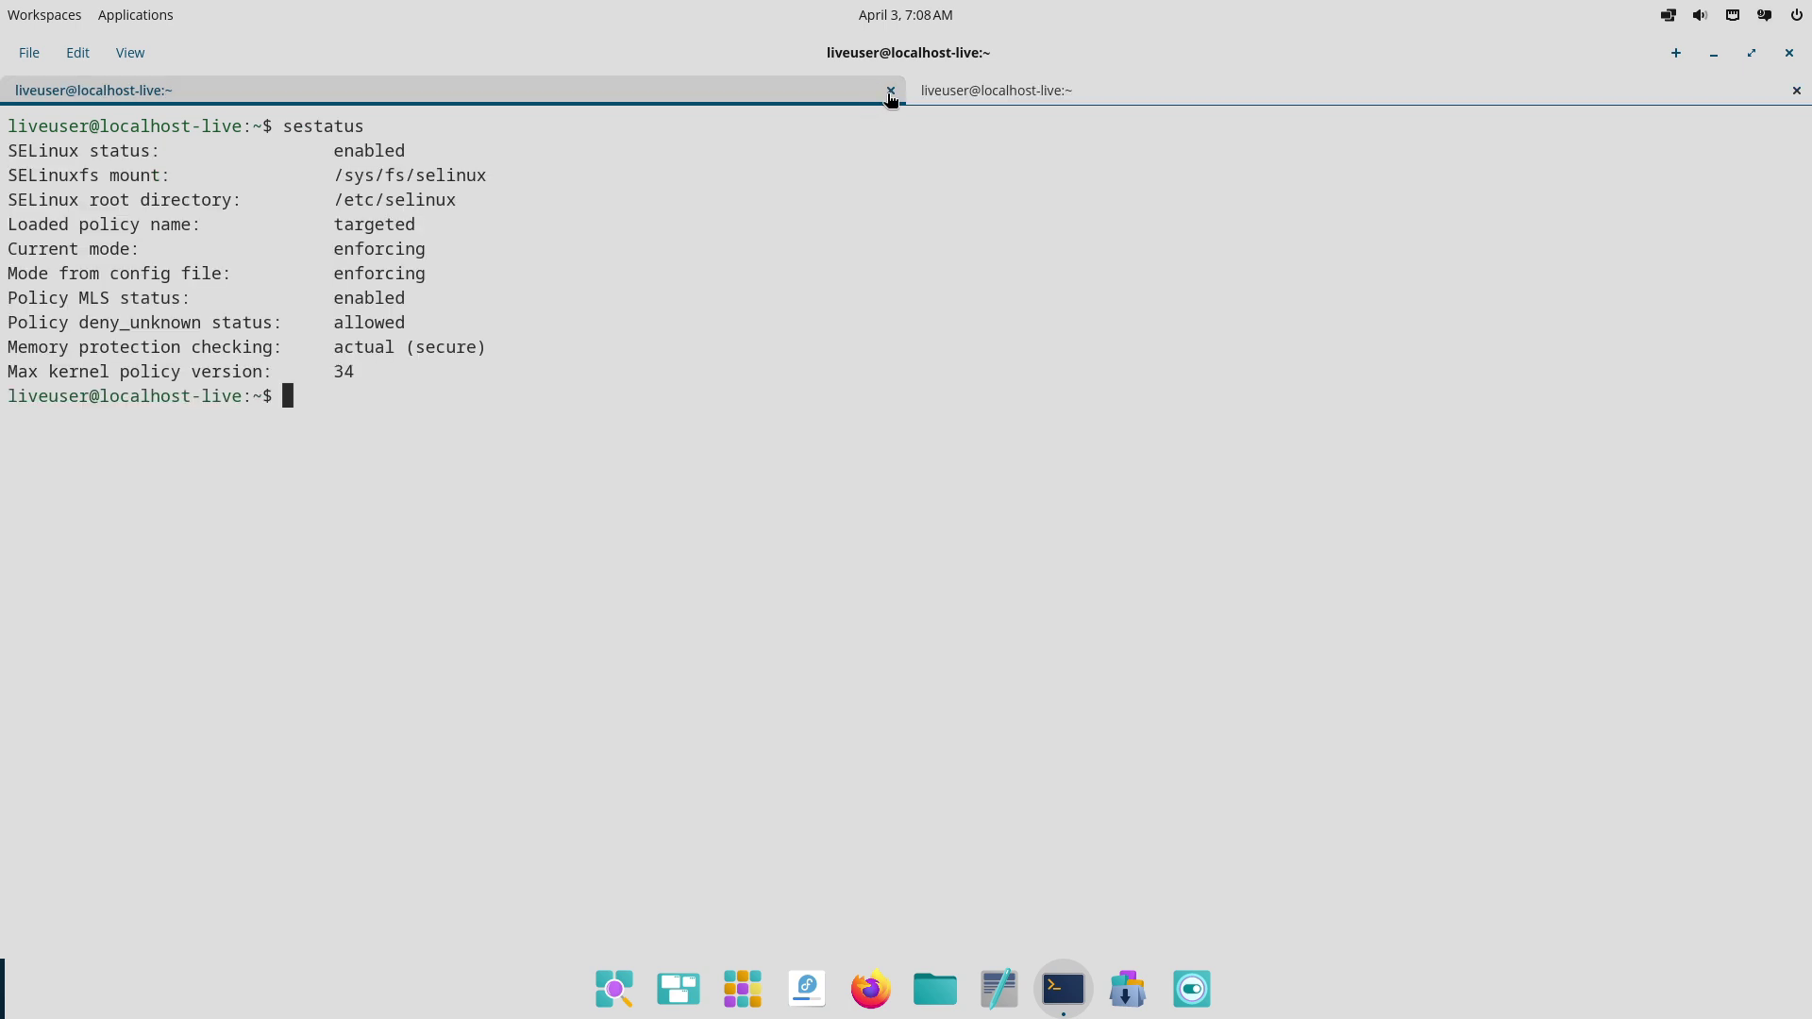
{"action": "left_click", "coordinate": [890, 90]}
{"action": "type", "text": "python"}
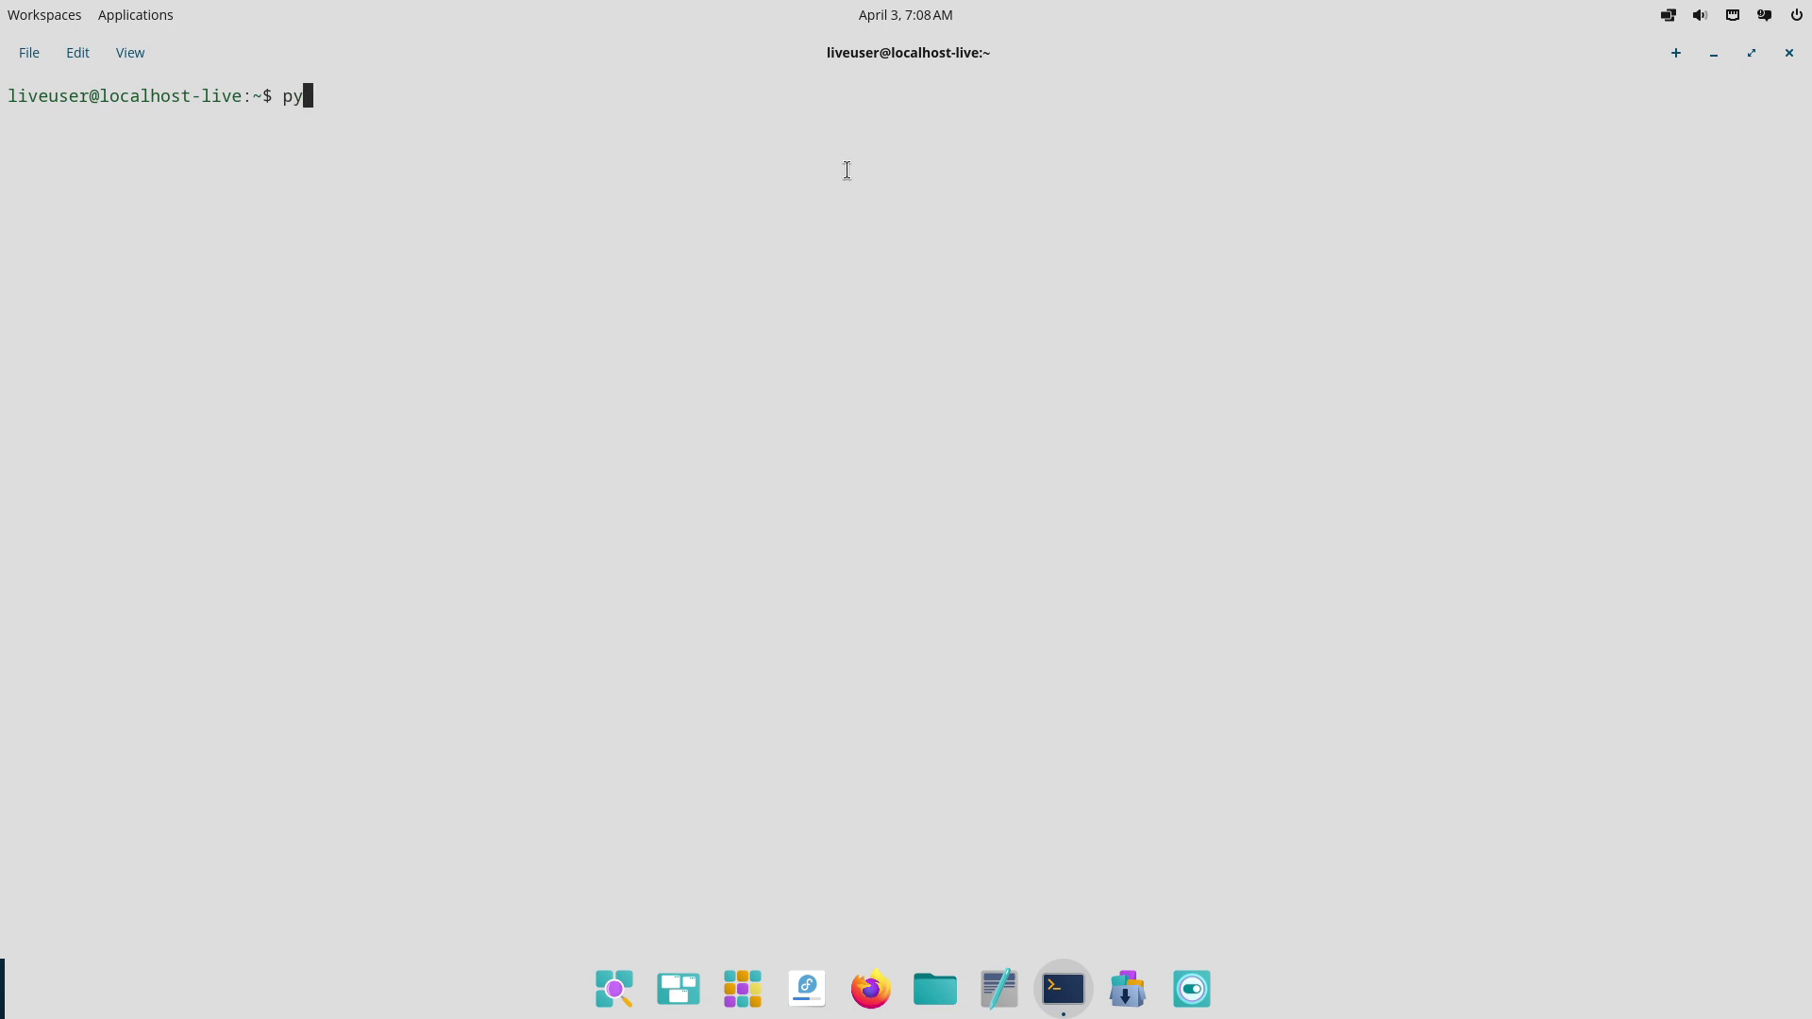
{"action": "type", "text": "3 --versi"}
{"action": "type", "text": "on"}
{"action": "key", "text": "Return"}
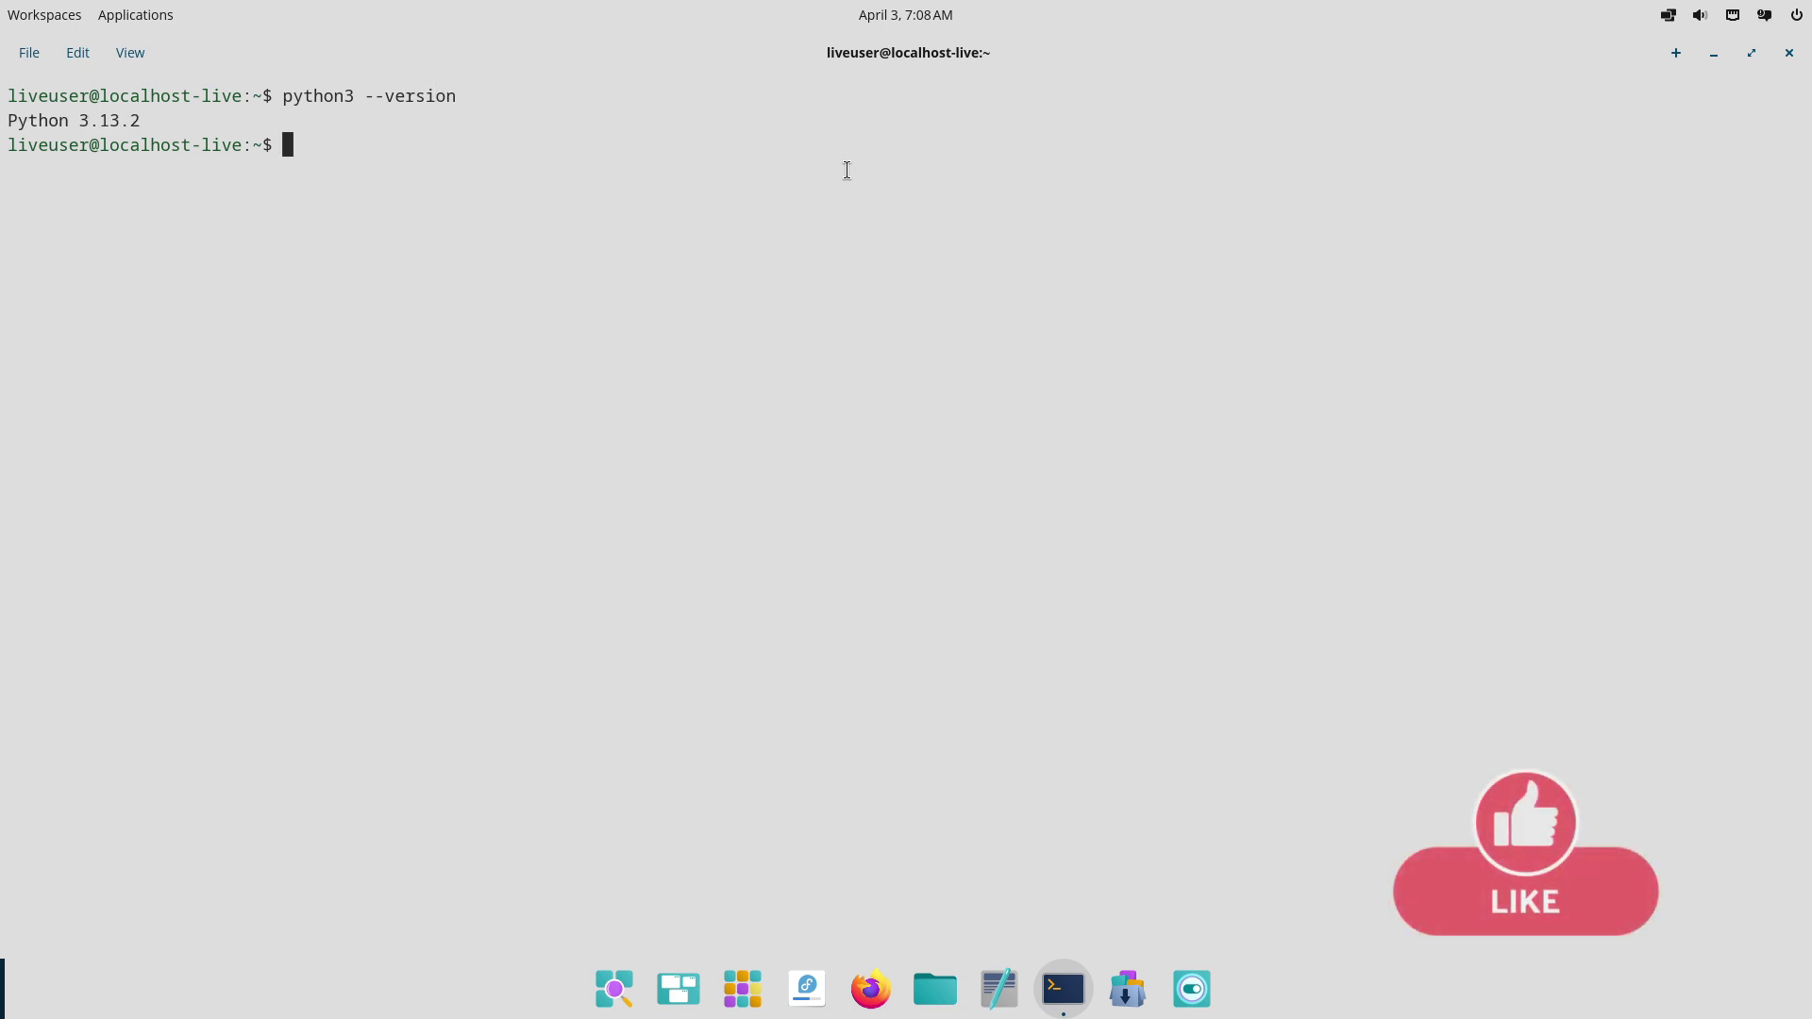
{"action": "left_click_drag", "start_coordinate": [160, 118], "coordinate": [8, 120]}
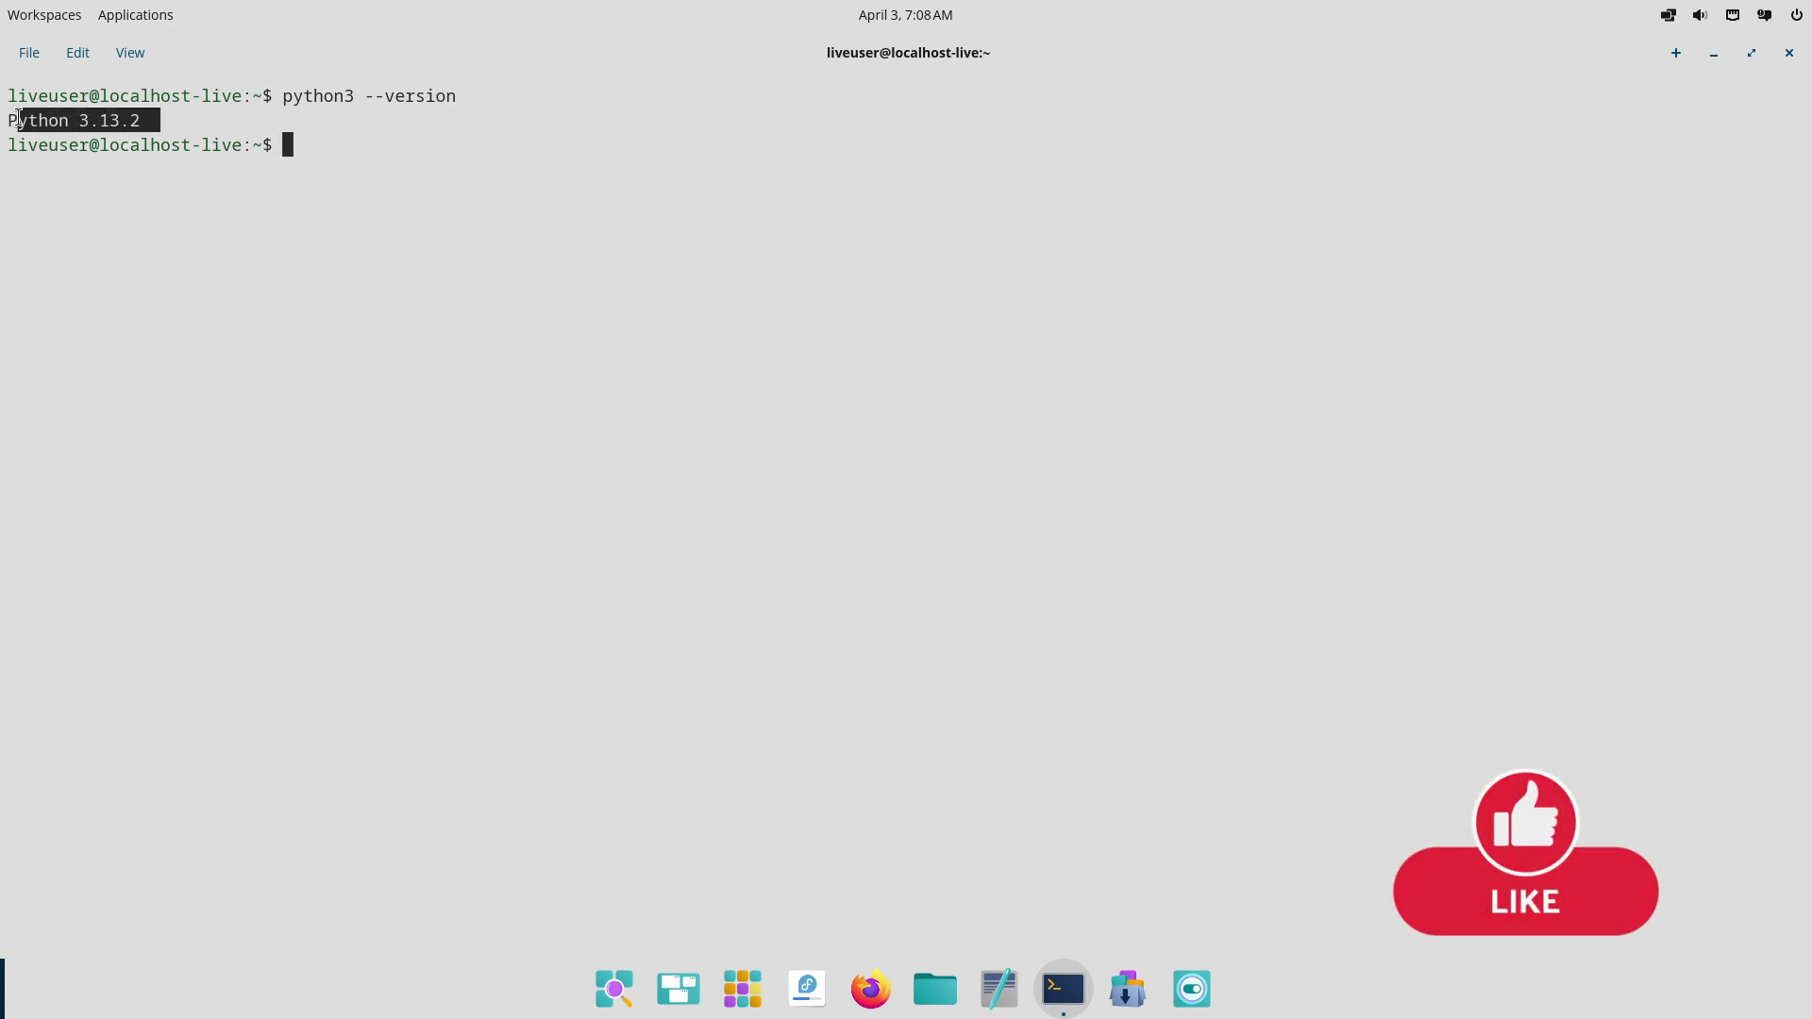
{"action": "left_click", "coordinate": [299, 148]}
Replace the current terminal tab with a fresh one and run fastfetch to show the system summary.
{"action": "left_click", "coordinate": [38, 54]}
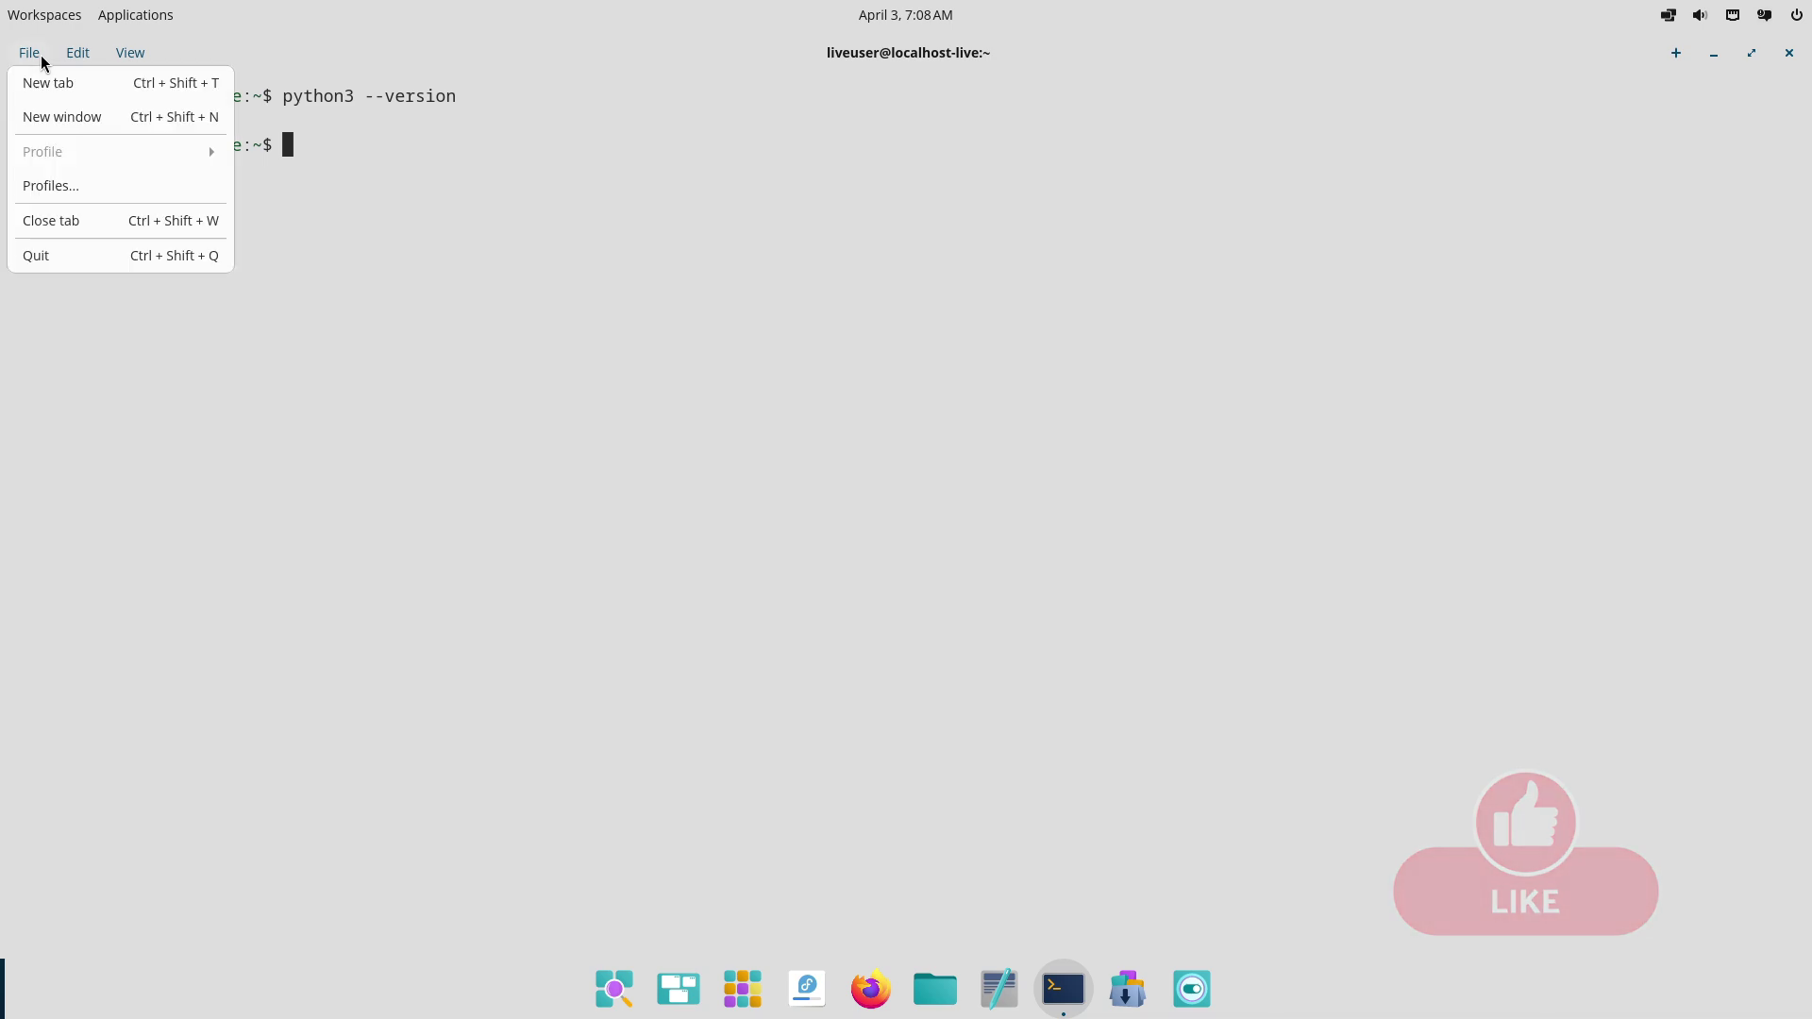
{"action": "left_click", "coordinate": [38, 54]}
{"action": "left_click", "coordinate": [38, 54]}
{"action": "left_click", "coordinate": [37, 82]}
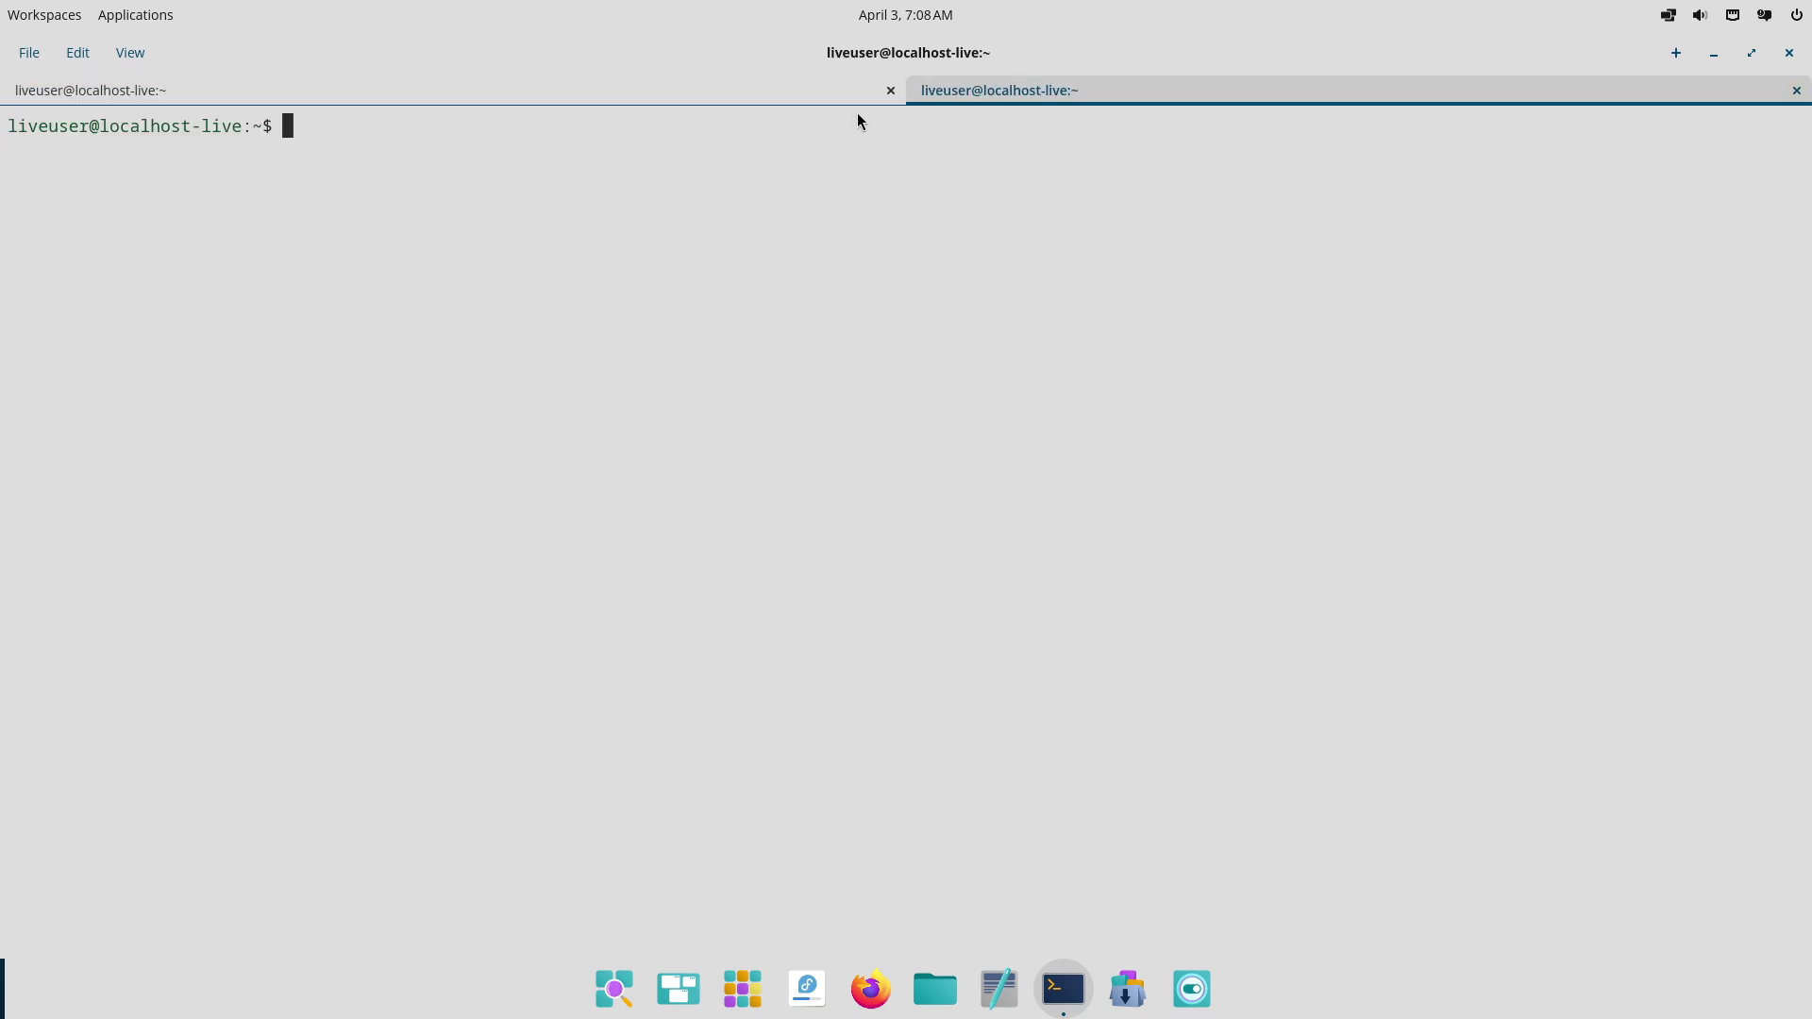
{"action": "left_click", "coordinate": [884, 87]}
{"action": "type", "text": "fastfetch"}
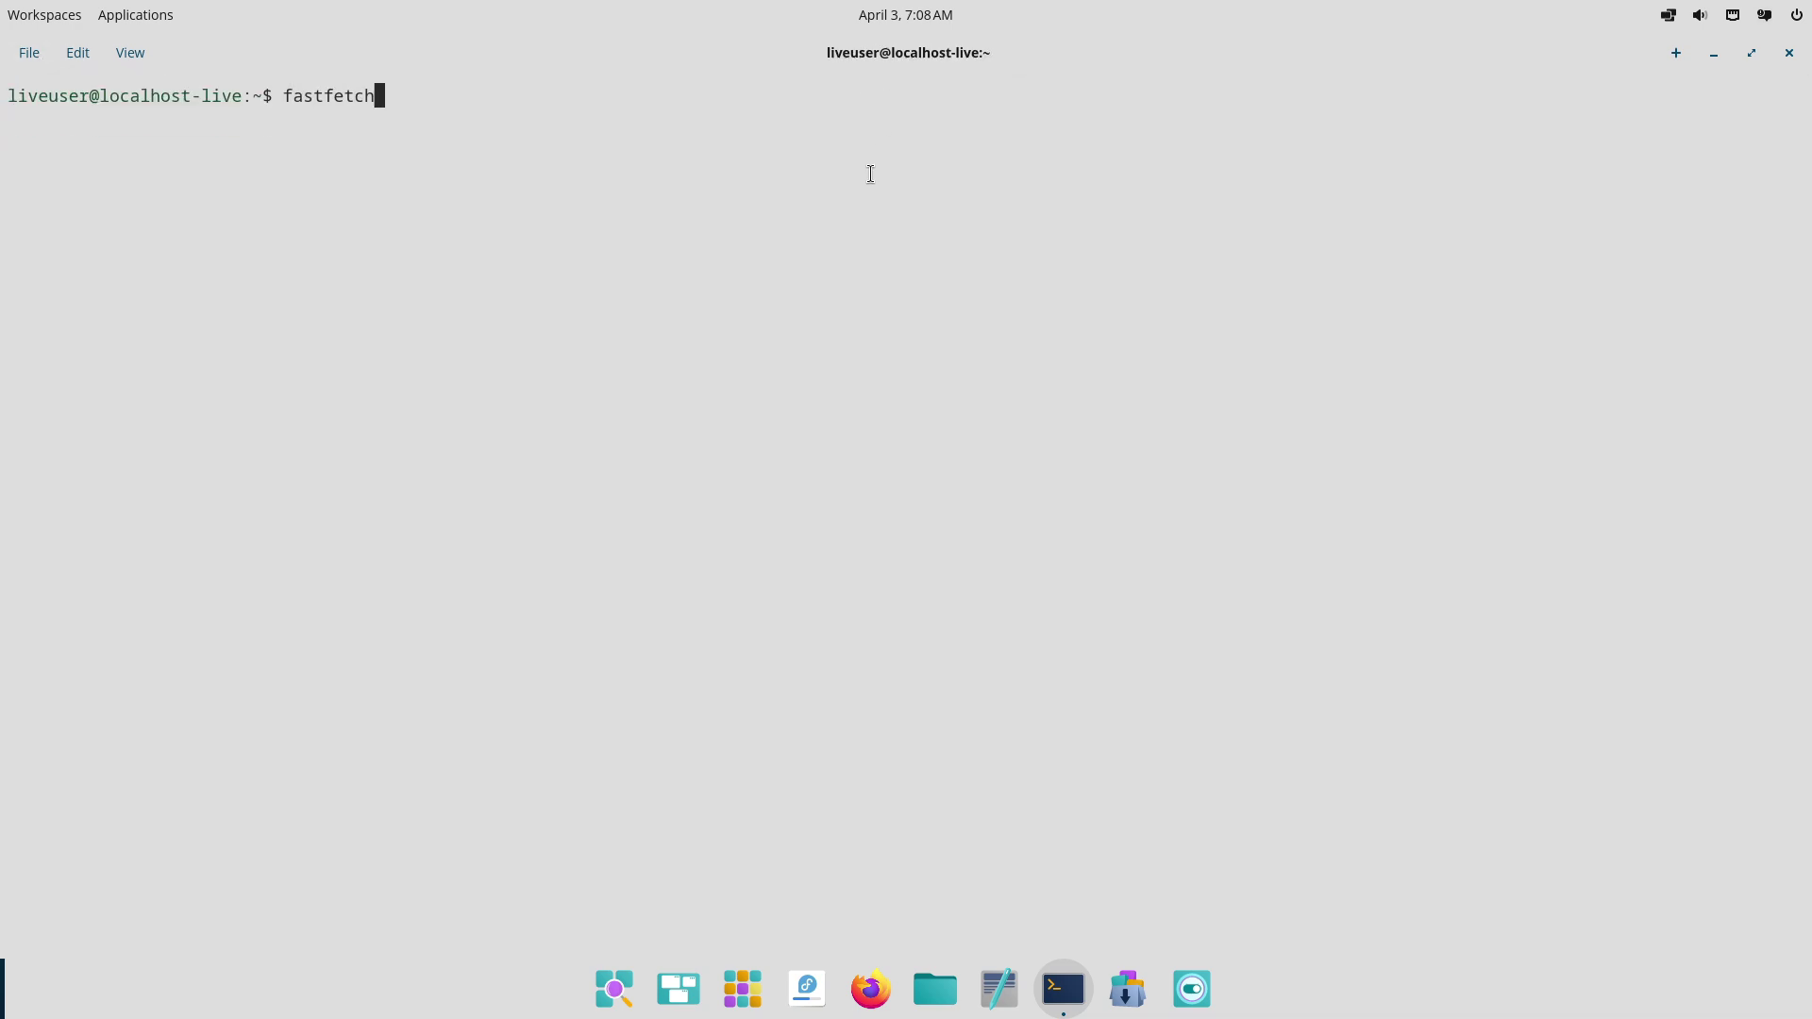
{"action": "key", "text": "Return"}
{"action": "key", "text": "Num_Lock"}
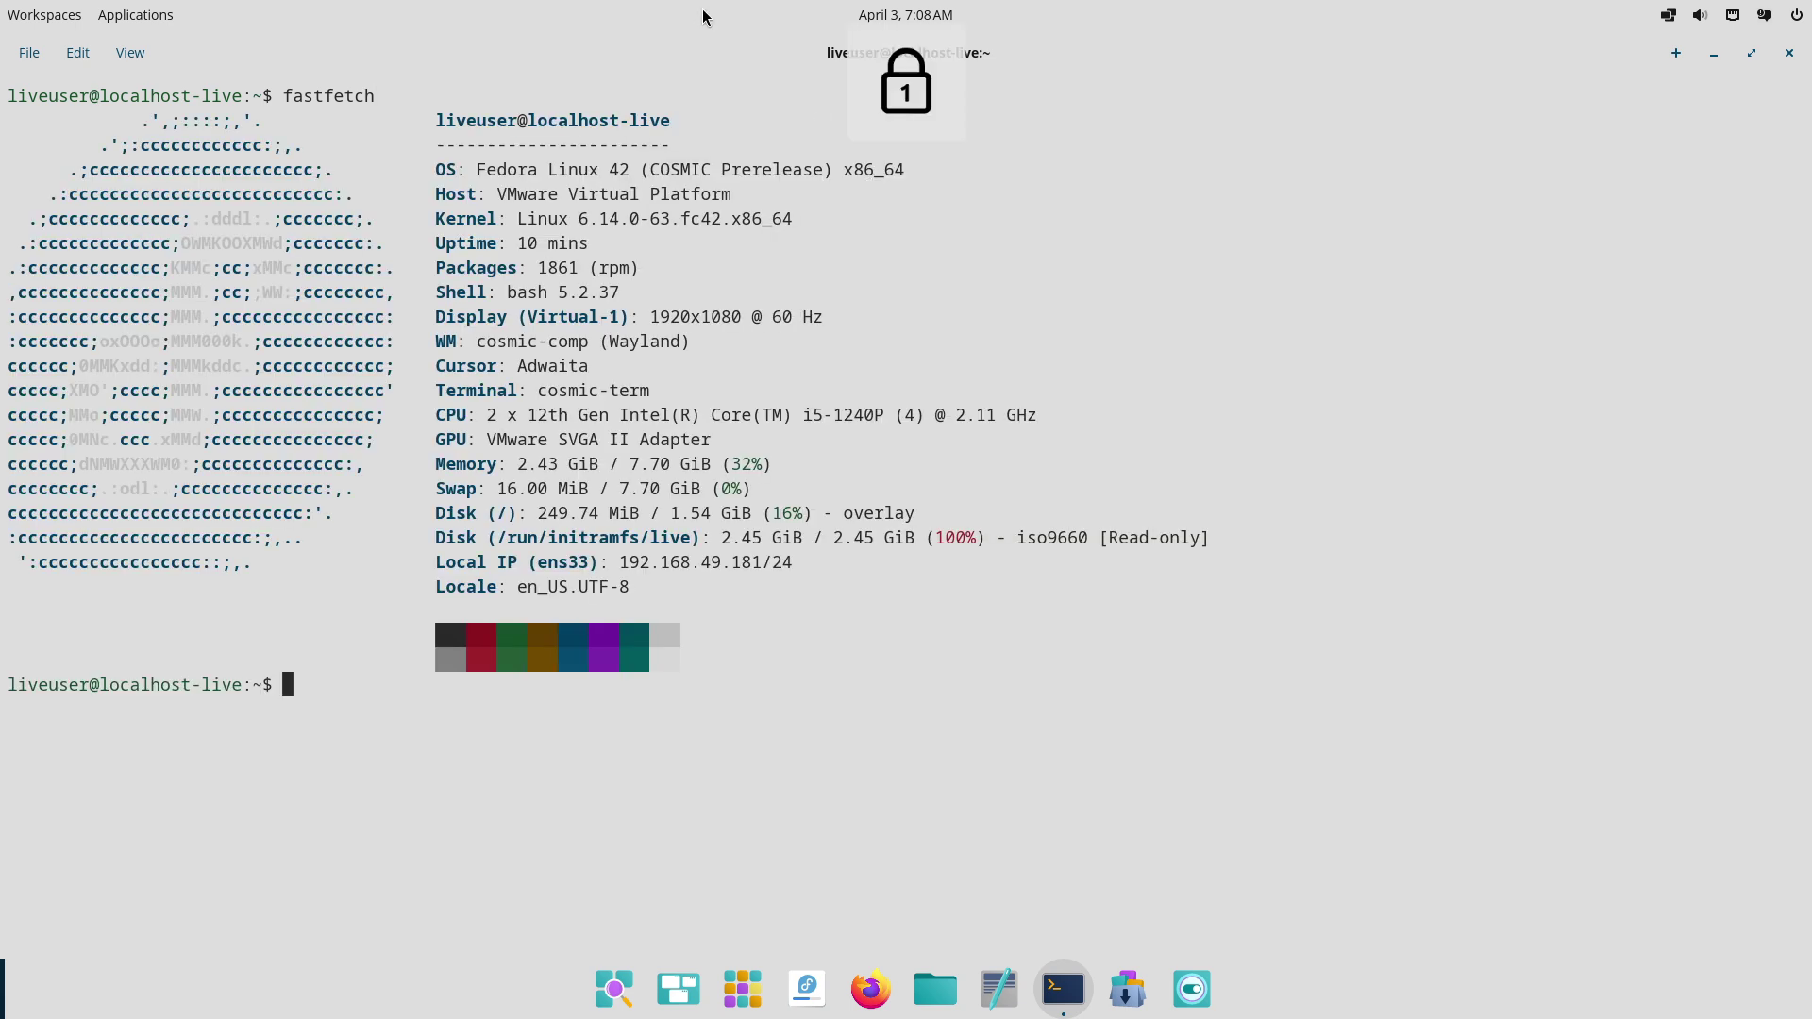
Examine the fastfetch summary, highlighting the OS, kernel, packages, shell, terminal, window manager, memory, swap and locale entries.
{"action": "left_click_drag", "start_coordinate": [436, 170], "coordinate": [906, 179]}
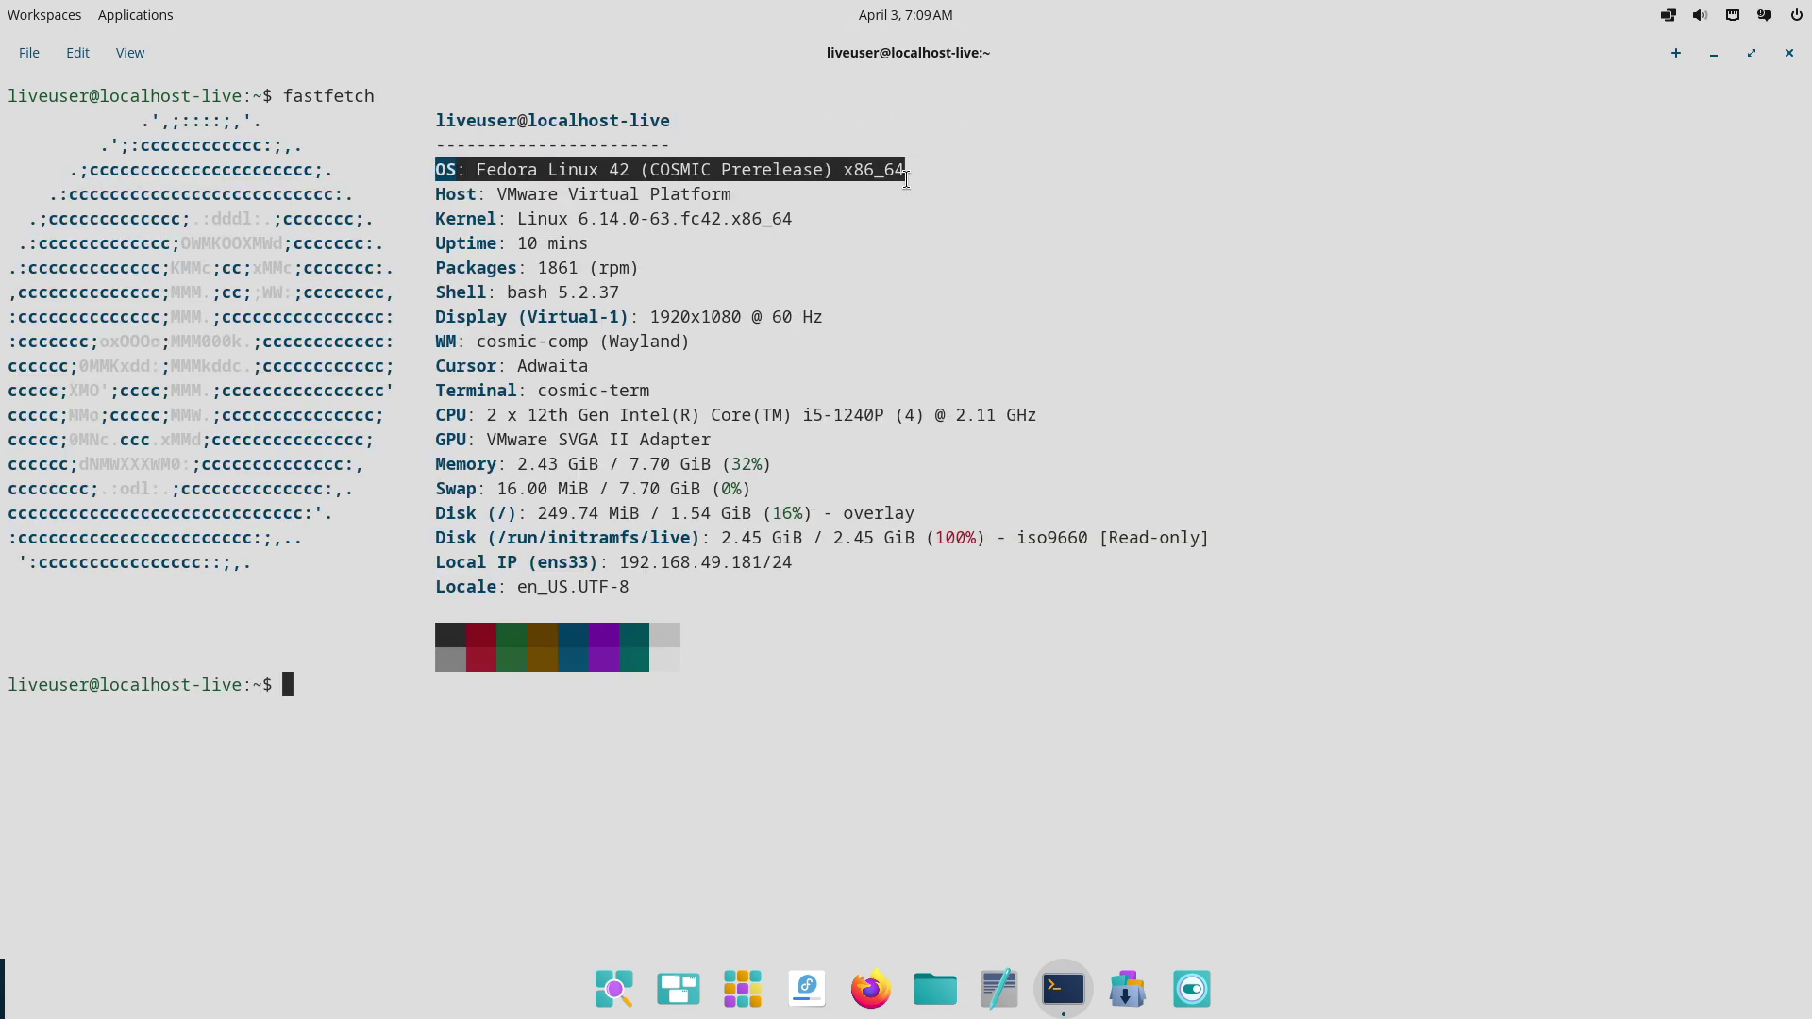
{"action": "triple_click", "coordinate": [438, 219]}
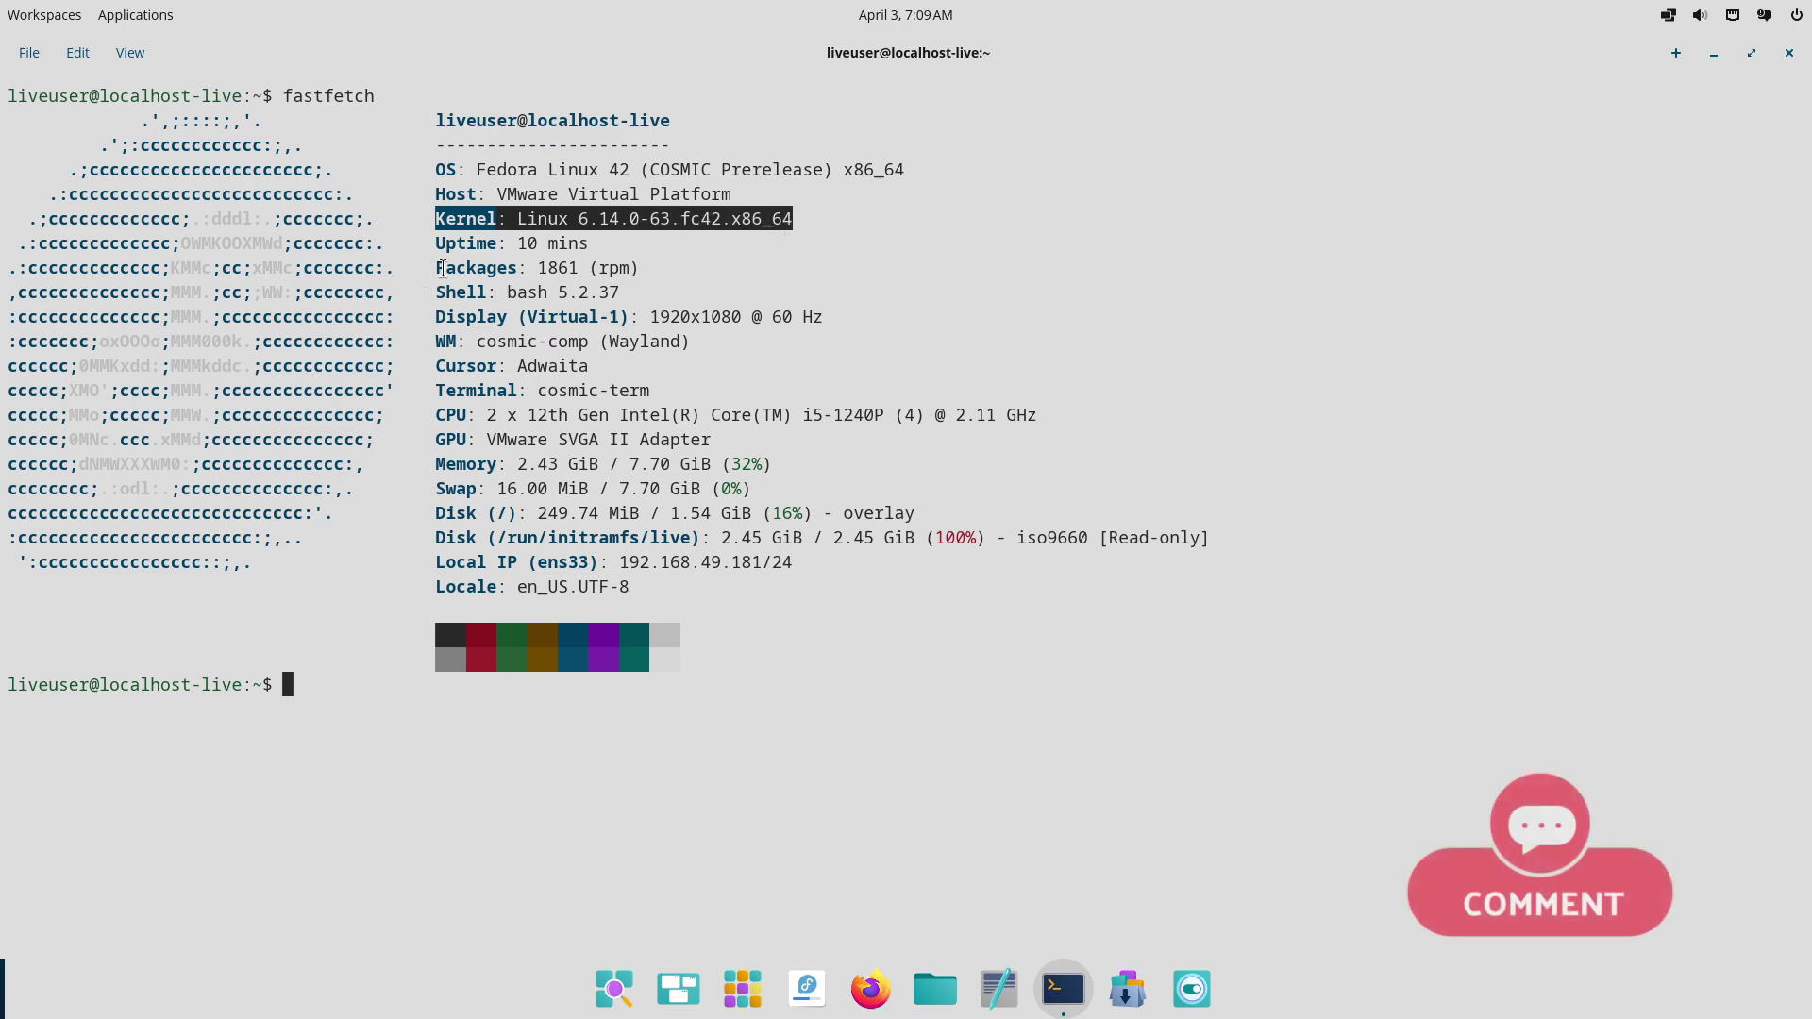
{"action": "left_click_drag", "start_coordinate": [442, 268], "coordinate": [635, 275]}
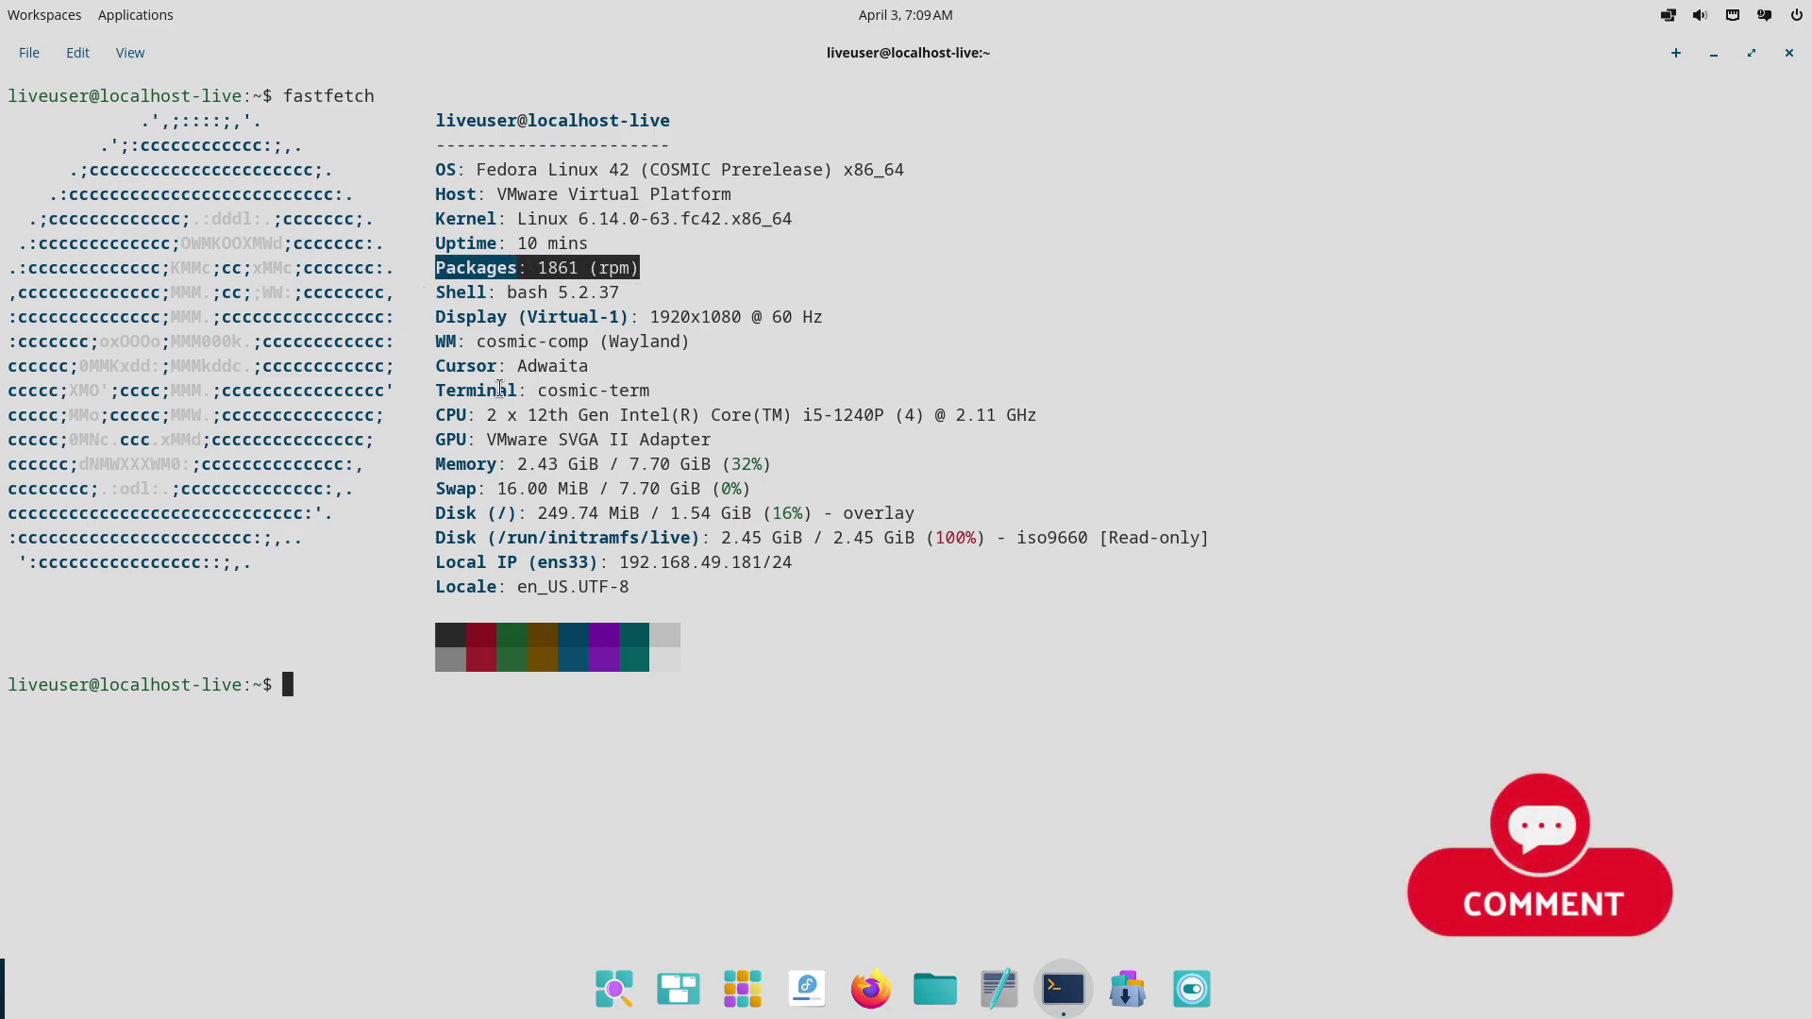
{"action": "triple_click", "coordinate": [444, 292]}
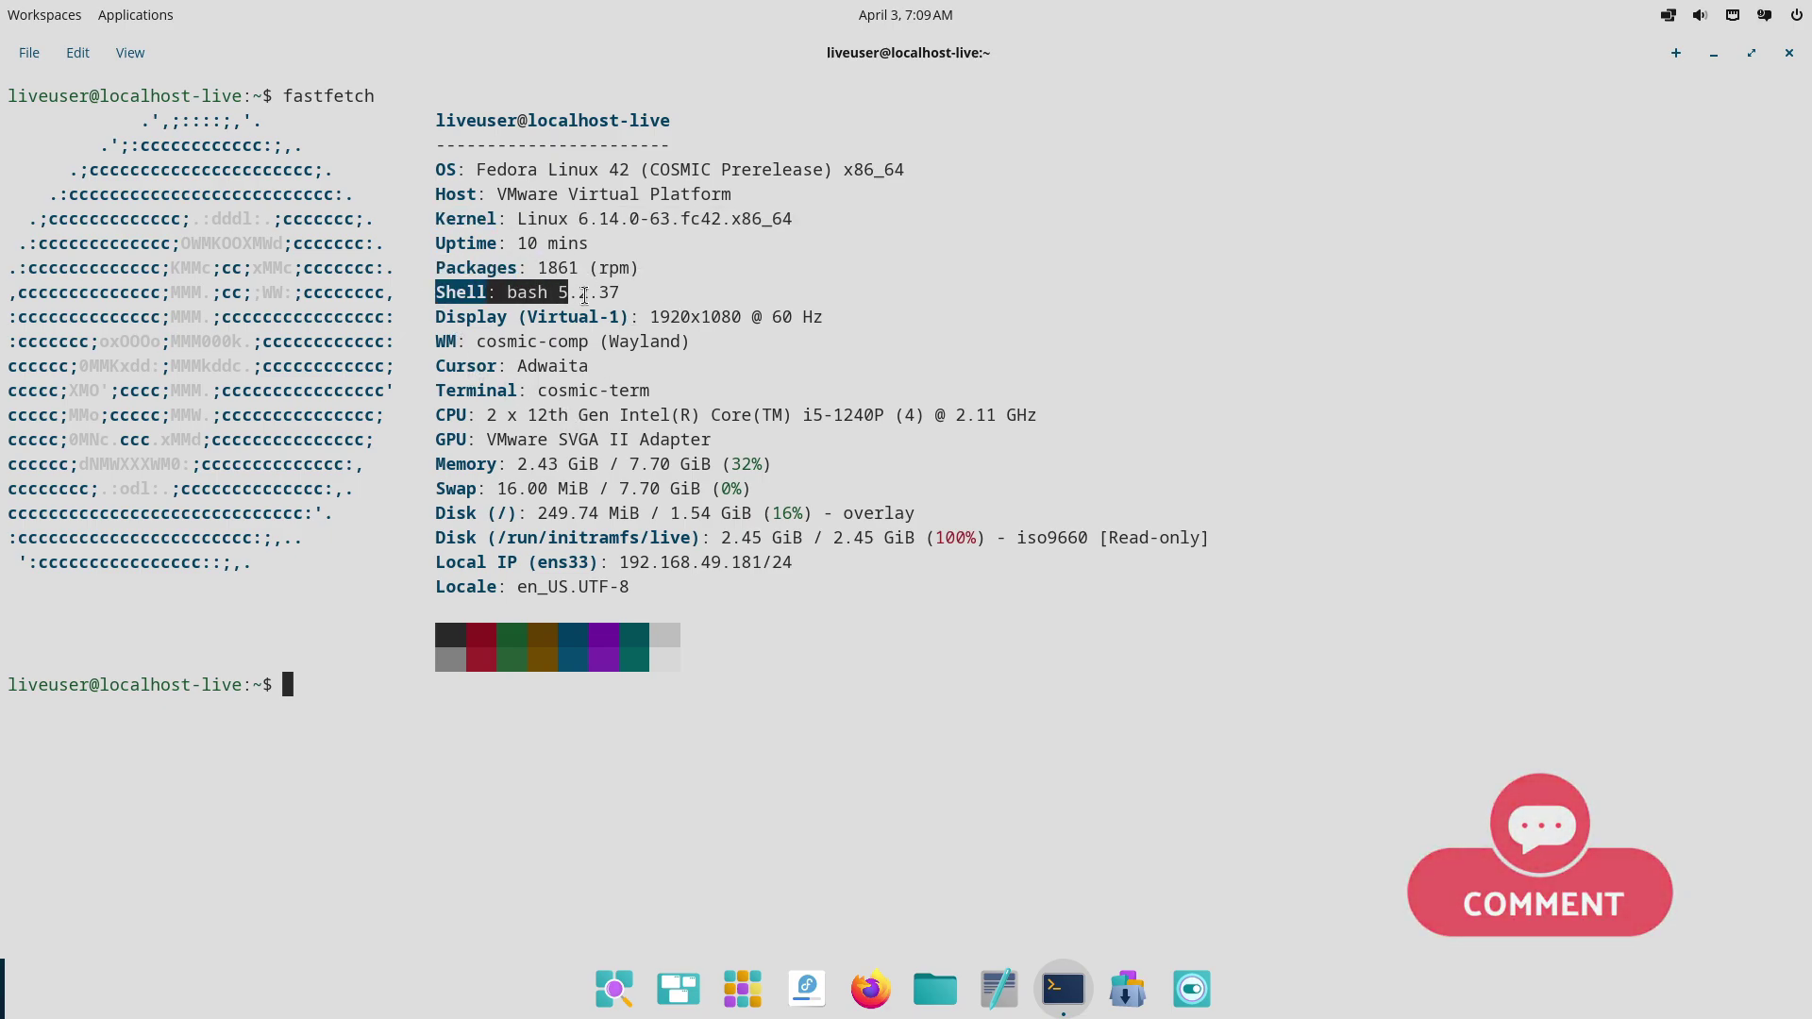
{"action": "triple_click", "coordinate": [444, 391]}
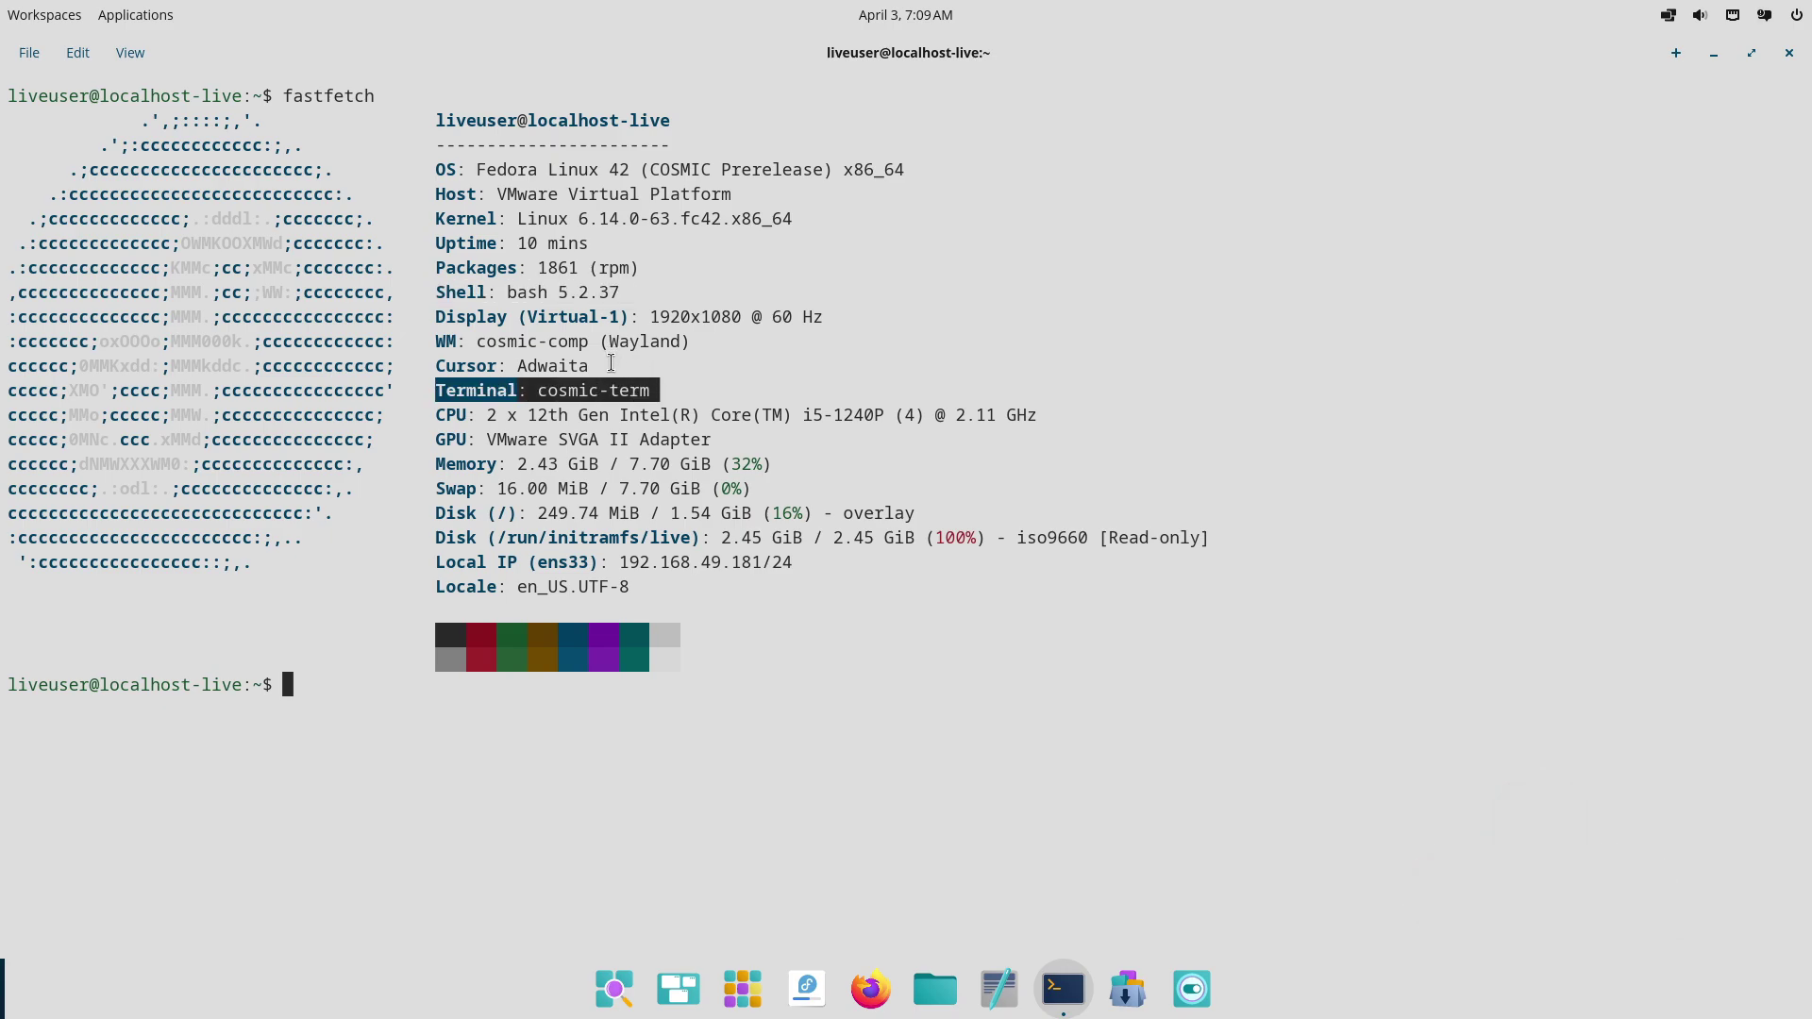
{"action": "left_click_drag", "start_coordinate": [610, 363], "coordinate": [437, 335]}
{"action": "left_click", "coordinate": [543, 425]}
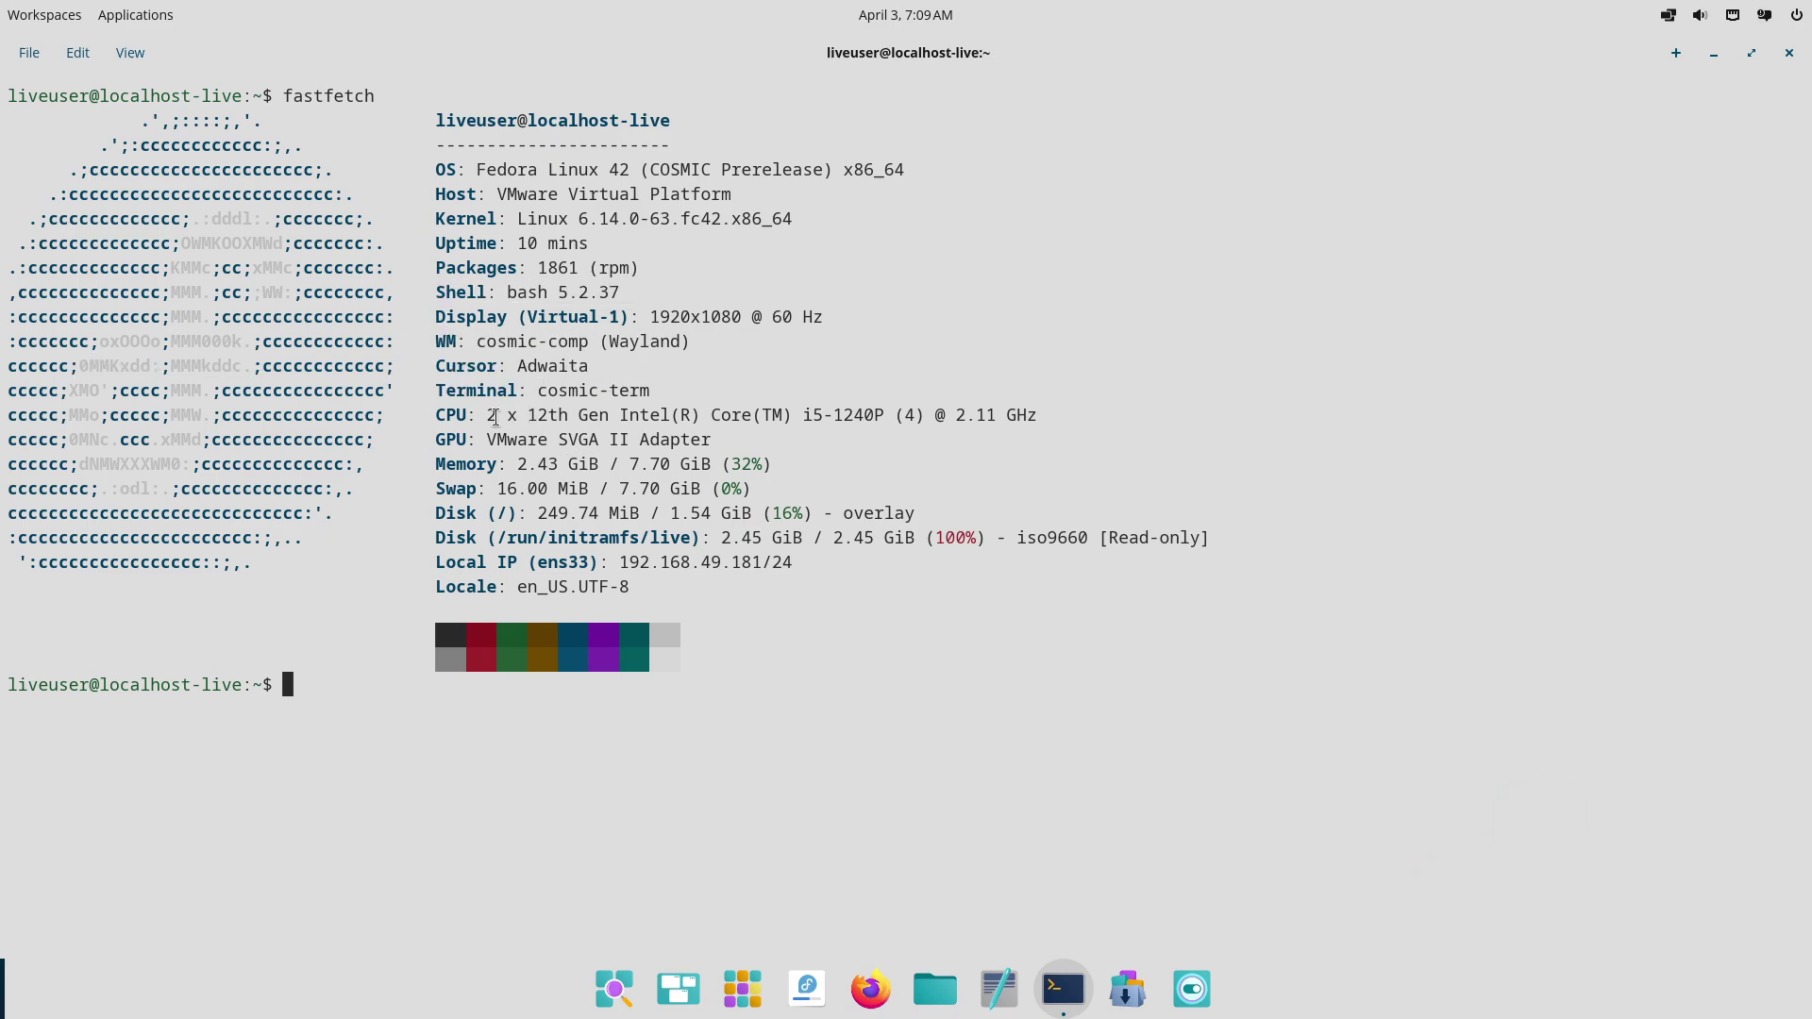
{"action": "left_click_drag", "start_coordinate": [434, 495], "coordinate": [722, 489]}
{"action": "left_click_drag", "start_coordinate": [427, 464], "coordinate": [720, 482]}
{"action": "triple_click", "coordinate": [434, 582]}
{"action": "left_click", "coordinate": [686, 582]}
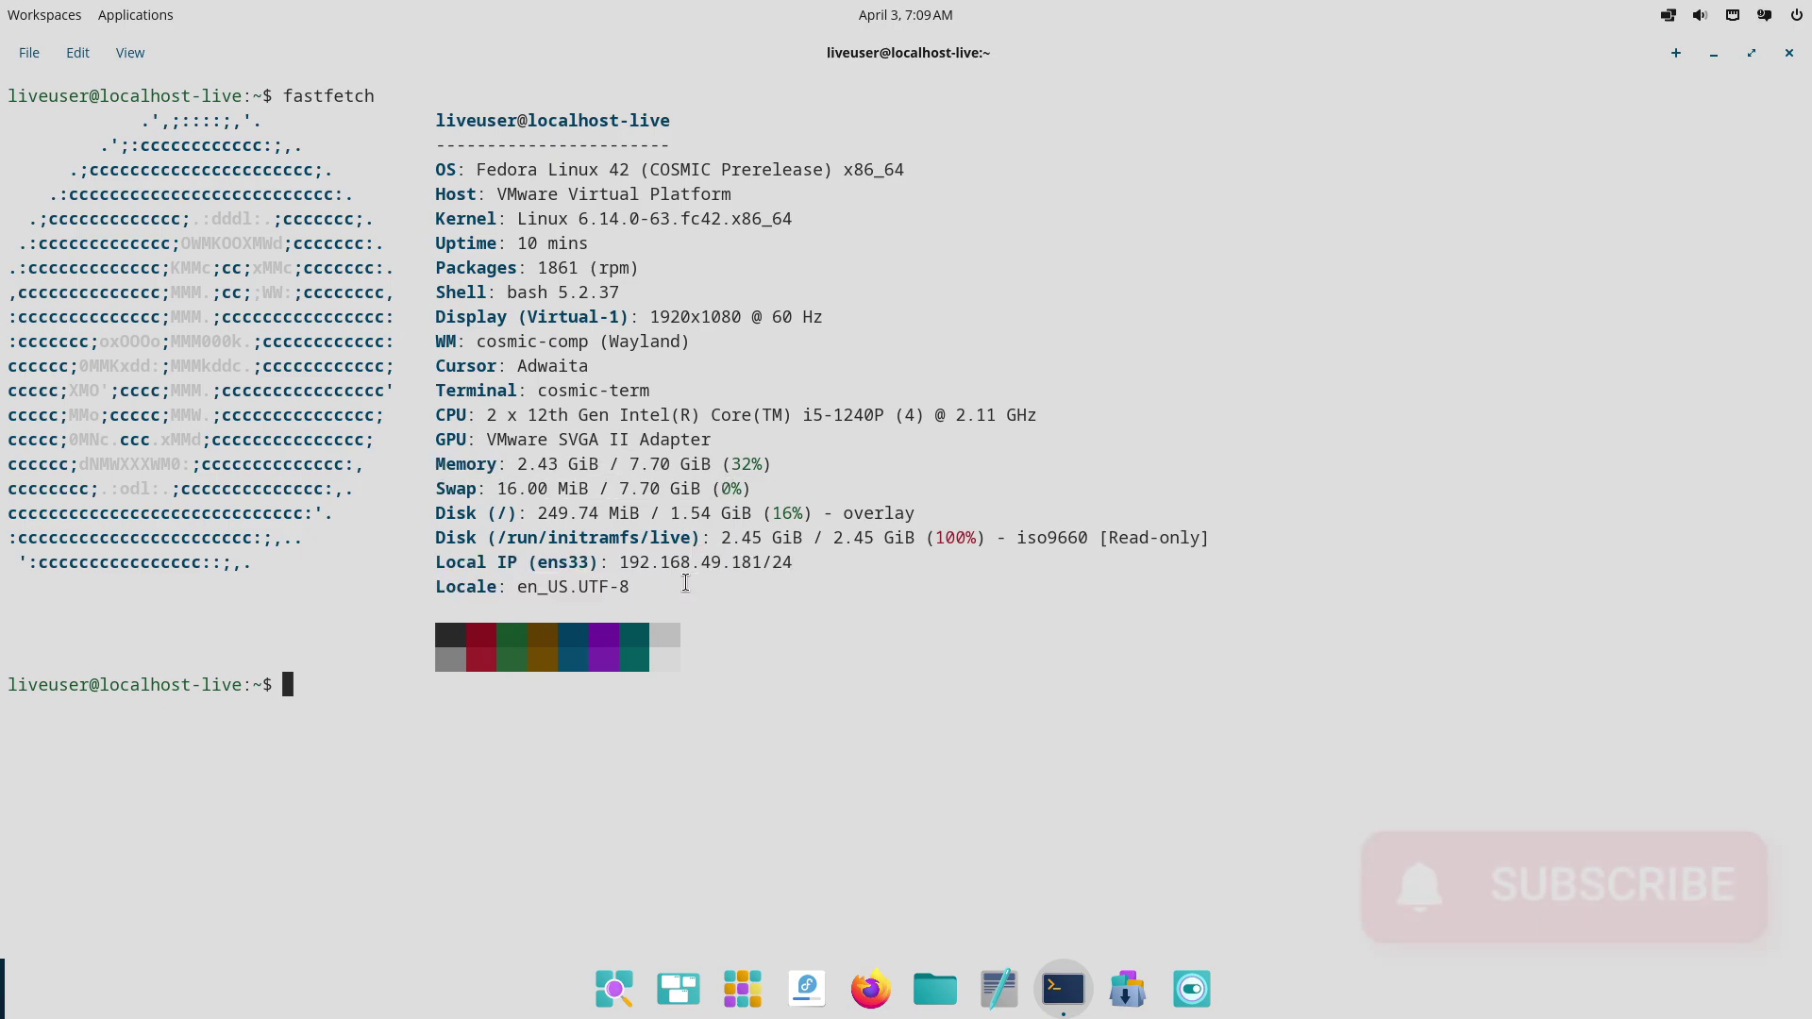
Replace the current terminal tab with a fresh one and run inxi -sv8 for a full system report.
{"action": "left_click", "coordinate": [30, 53]}
{"action": "left_click", "coordinate": [57, 77]}
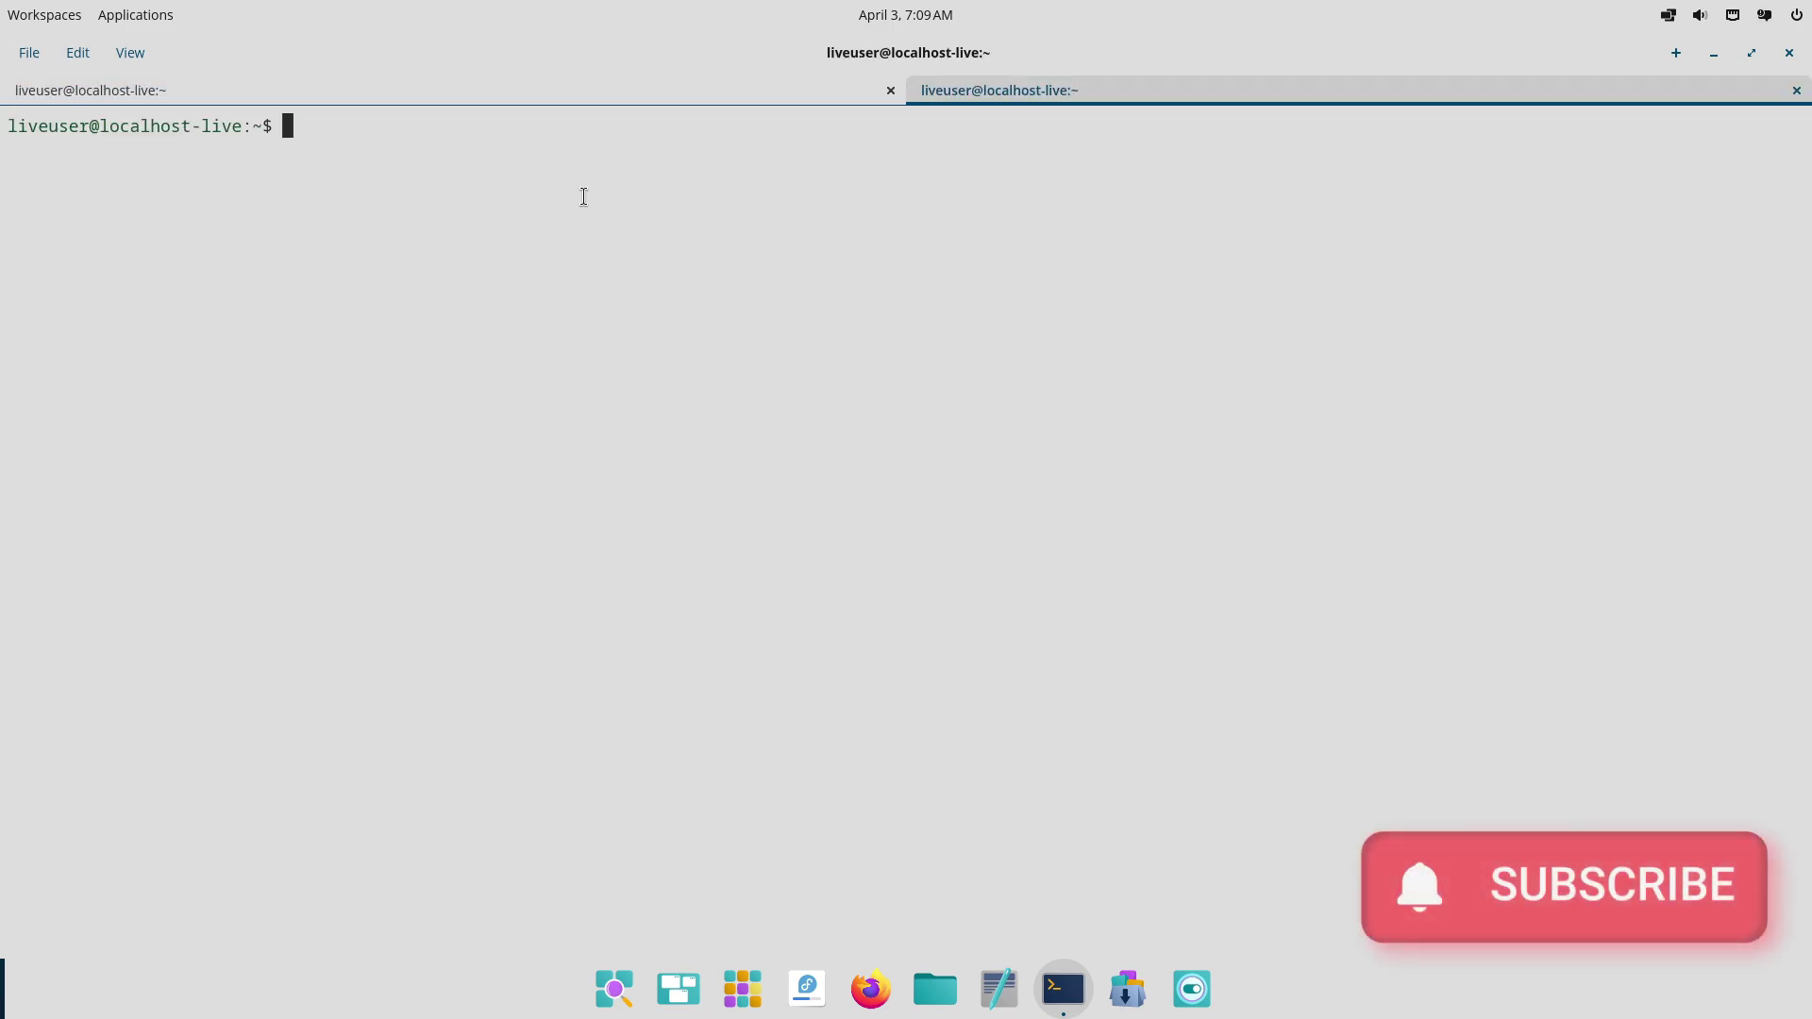
{"action": "left_click", "coordinate": [886, 85]}
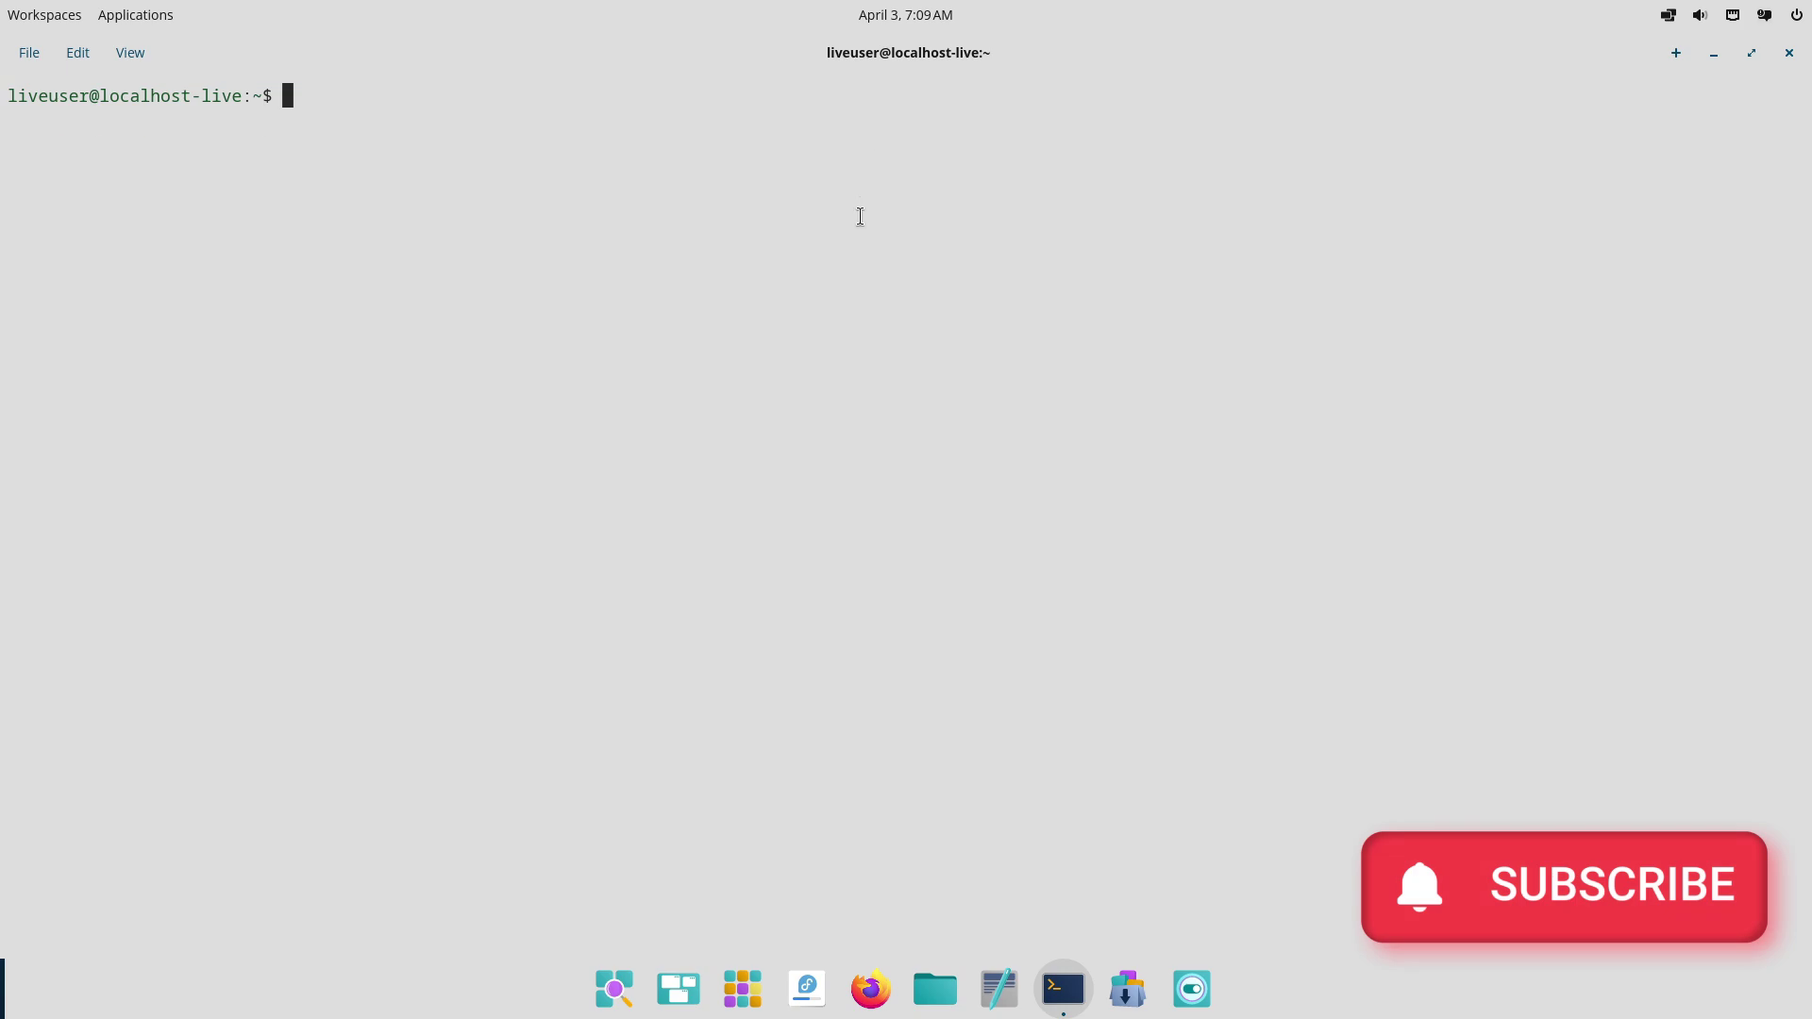
{"action": "type", "text": "inxi -sv8"}
{"action": "key", "text": "Return"}
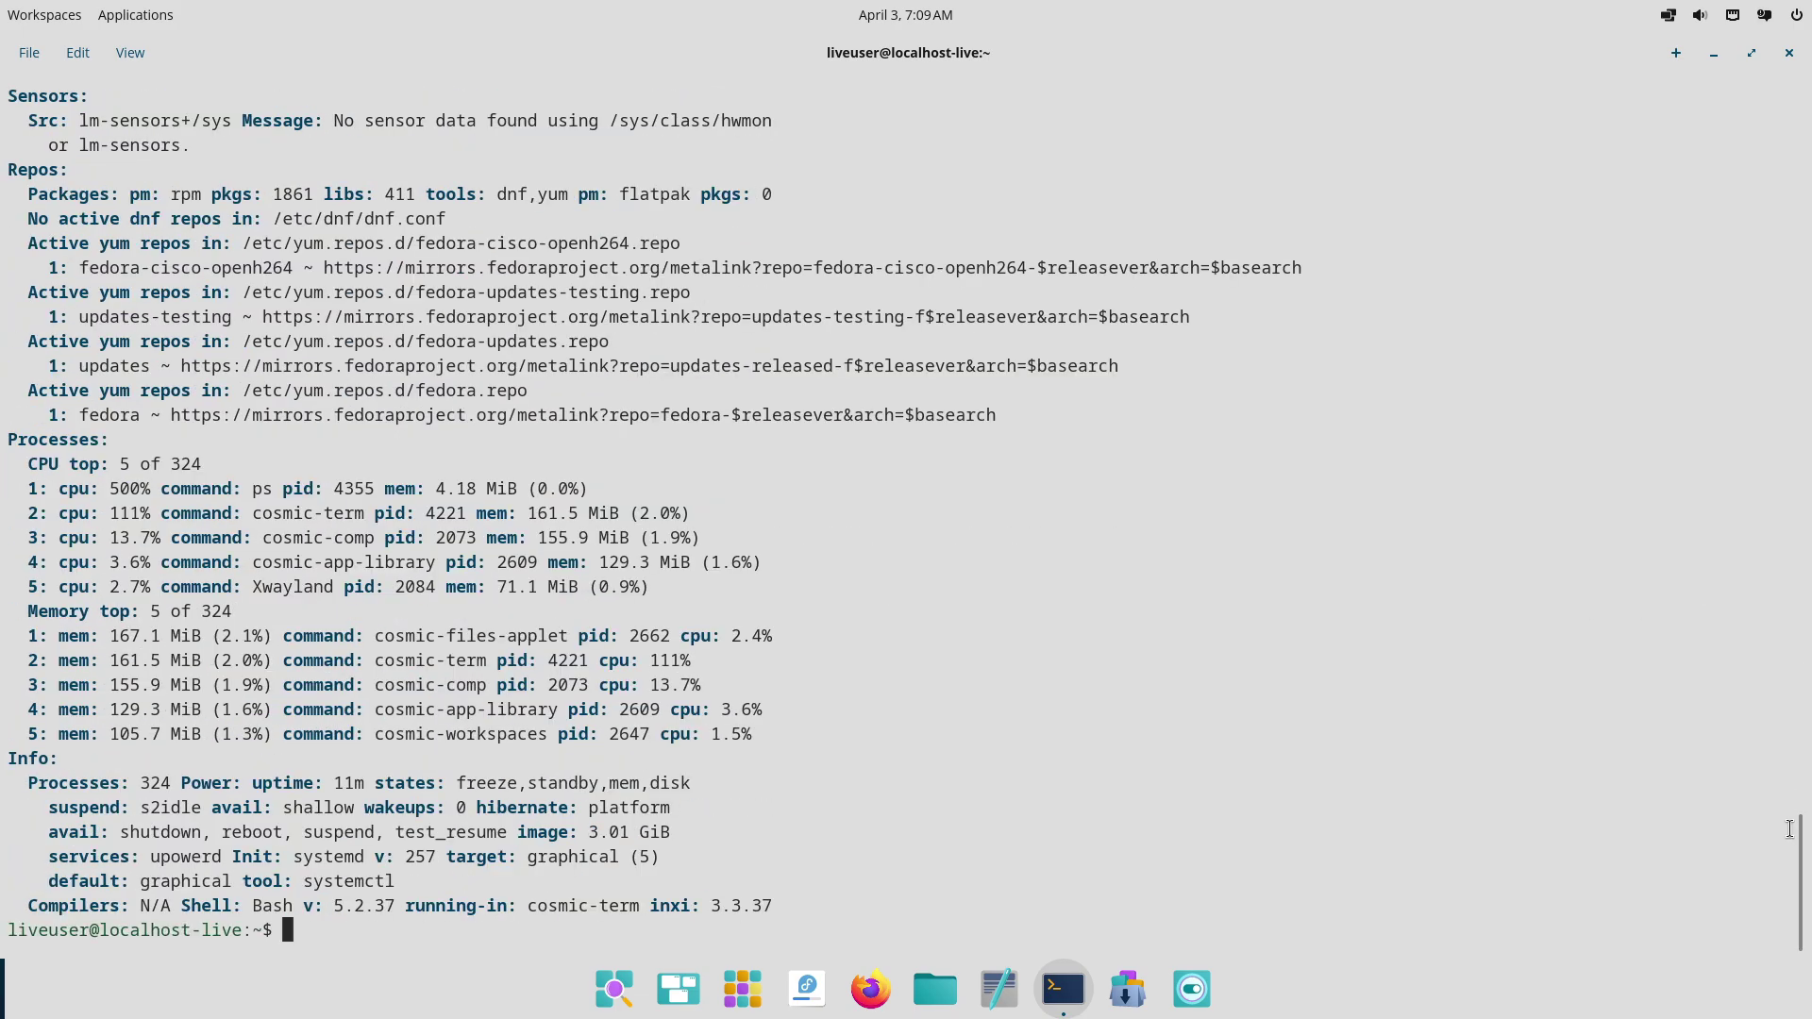
Examine the start of the inxi report, highlighting the compiler, kernel, desktop, distro and system RAM details.
{"action": "left_click_drag", "start_coordinate": [1791, 828], "coordinate": [1706, 48]}
{"action": "left_click_drag", "start_coordinate": [153, 169], "coordinate": [281, 170]}
{"action": "left_click_drag", "start_coordinate": [51, 169], "coordinate": [416, 153]}
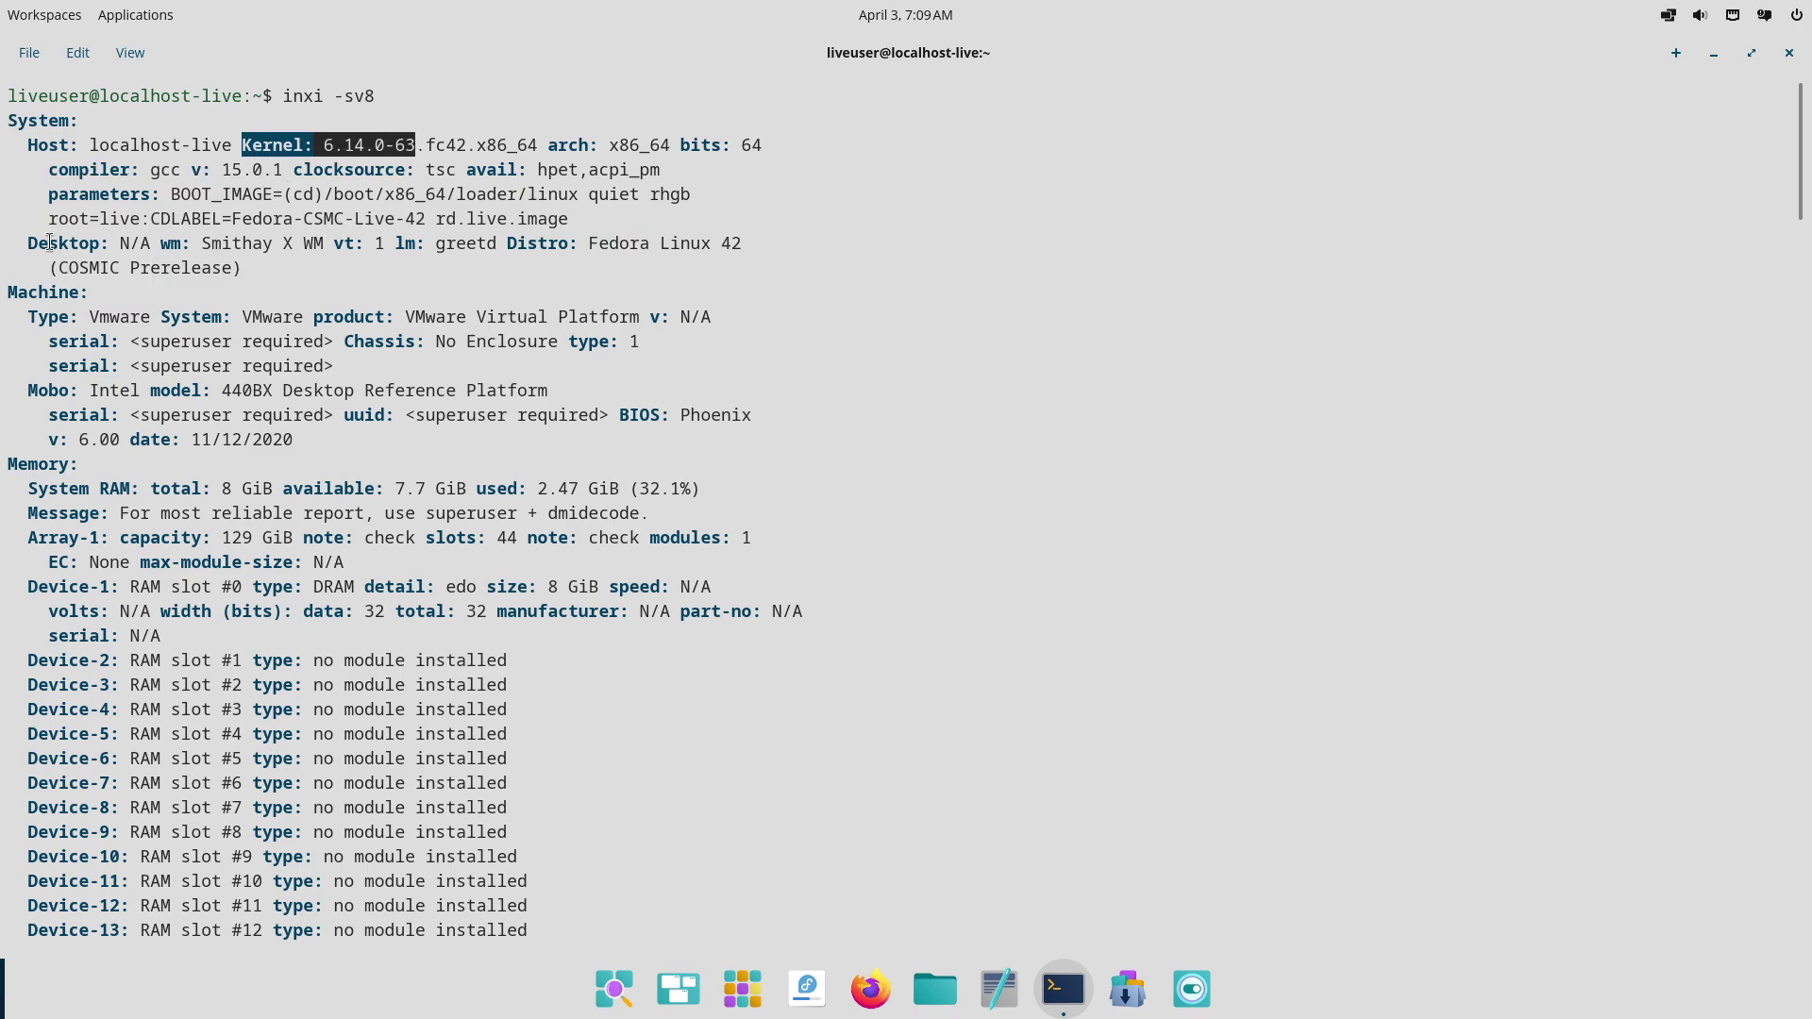
{"action": "left_click_drag", "start_coordinate": [27, 242], "coordinate": [739, 269]}
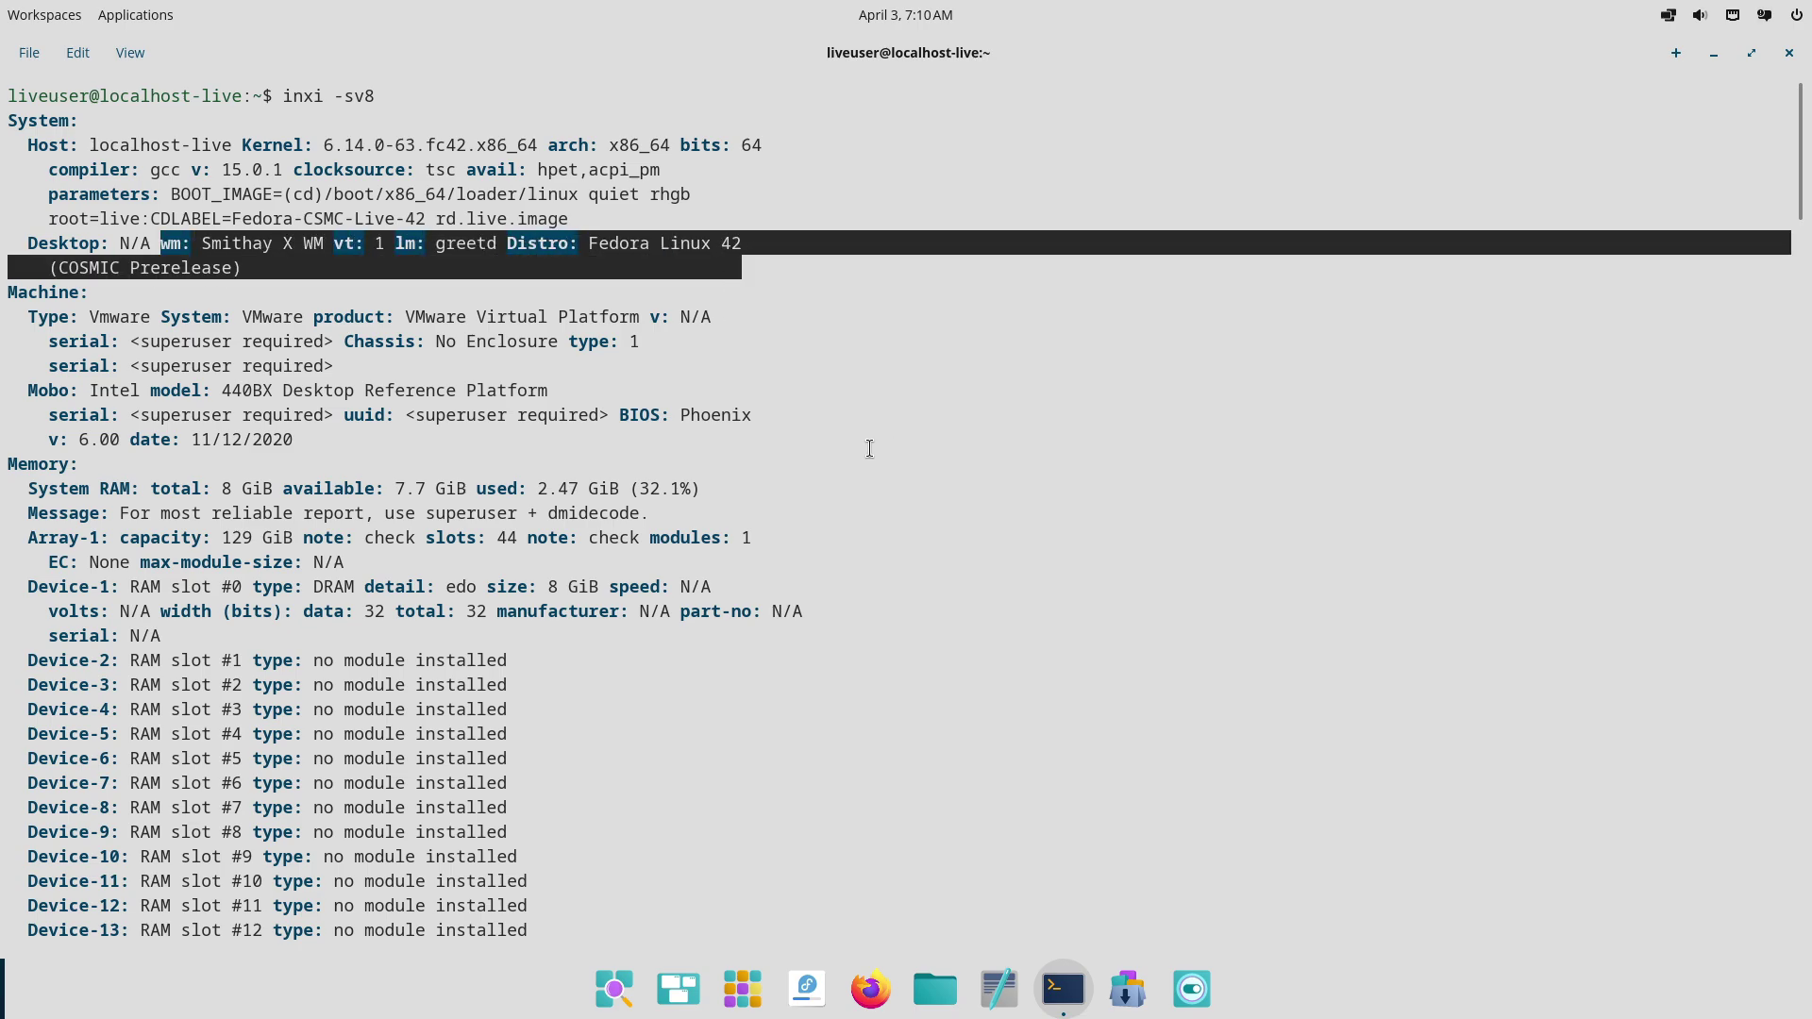
{"action": "left_click_drag", "start_coordinate": [30, 489], "coordinate": [722, 488]}
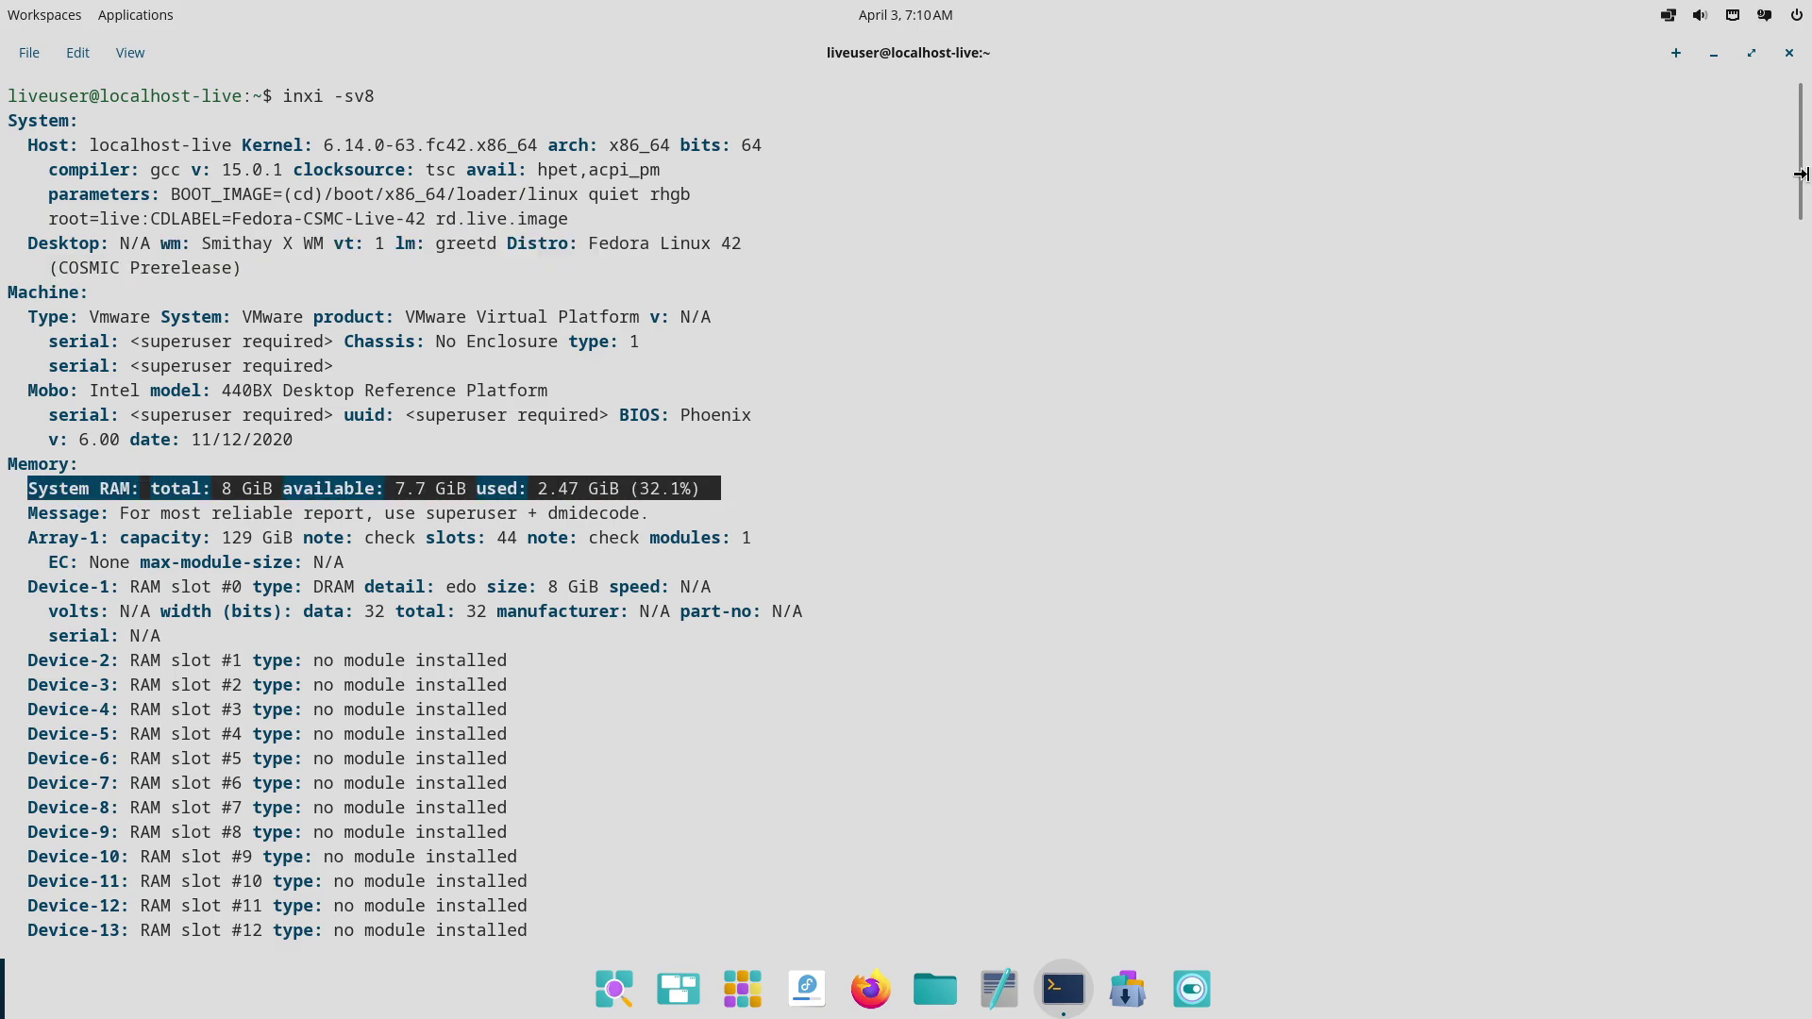
Examine the graphics section of the inxi report, highlighting the graphics driver, display server and Xwayland versions.
{"action": "left_click_drag", "start_coordinate": [1801, 174], "coordinate": [1800, 439]}
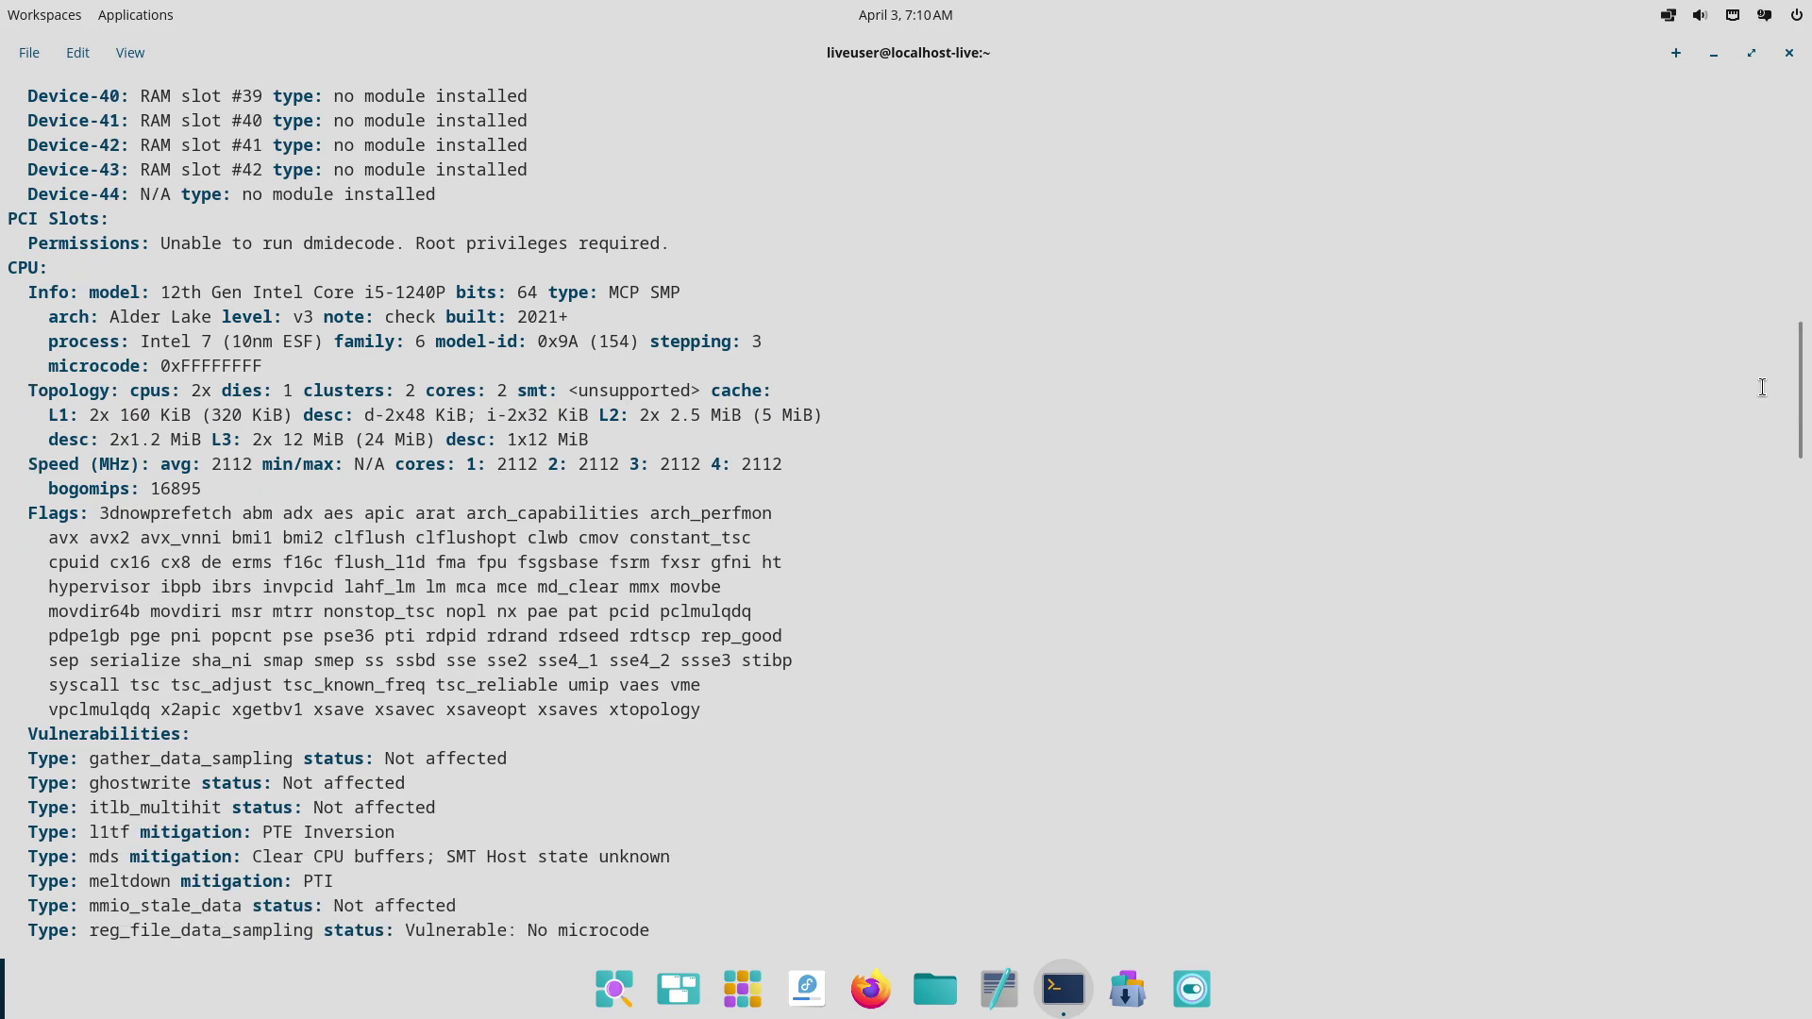
{"action": "left_click_drag", "start_coordinate": [1798, 399], "coordinate": [1799, 510]}
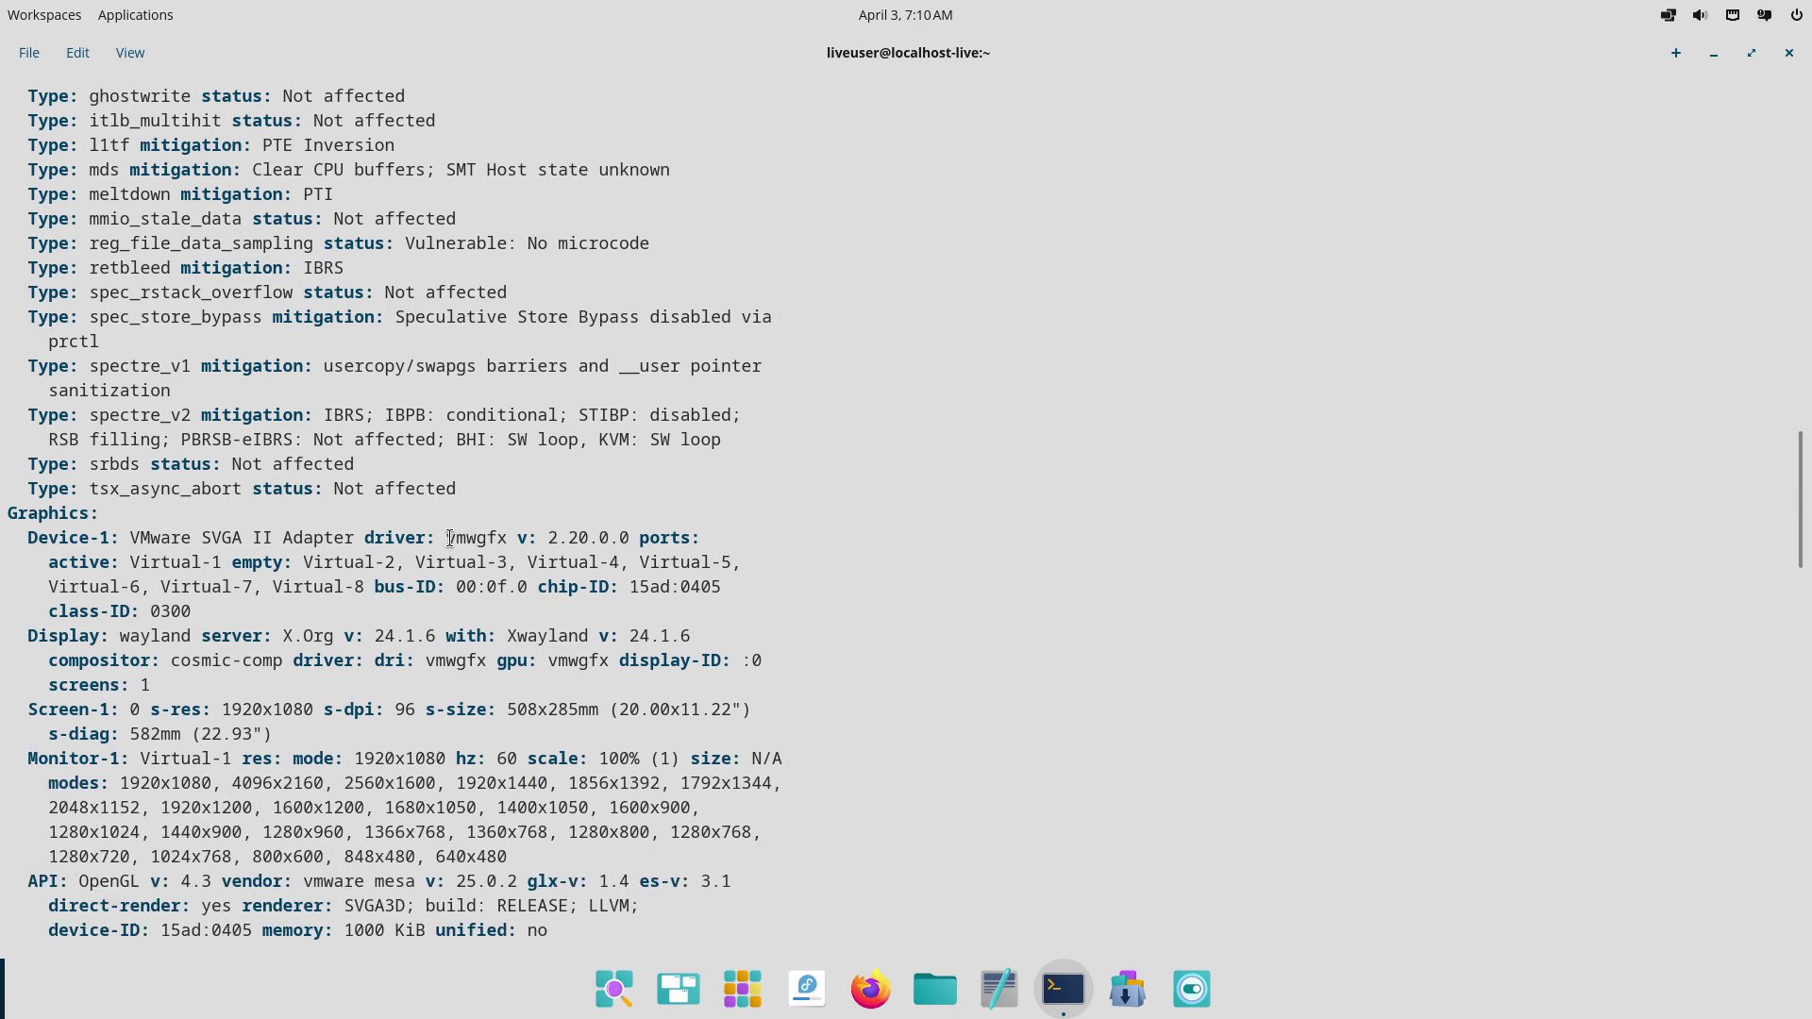
{"action": "left_click_drag", "start_coordinate": [448, 539], "coordinate": [635, 542]}
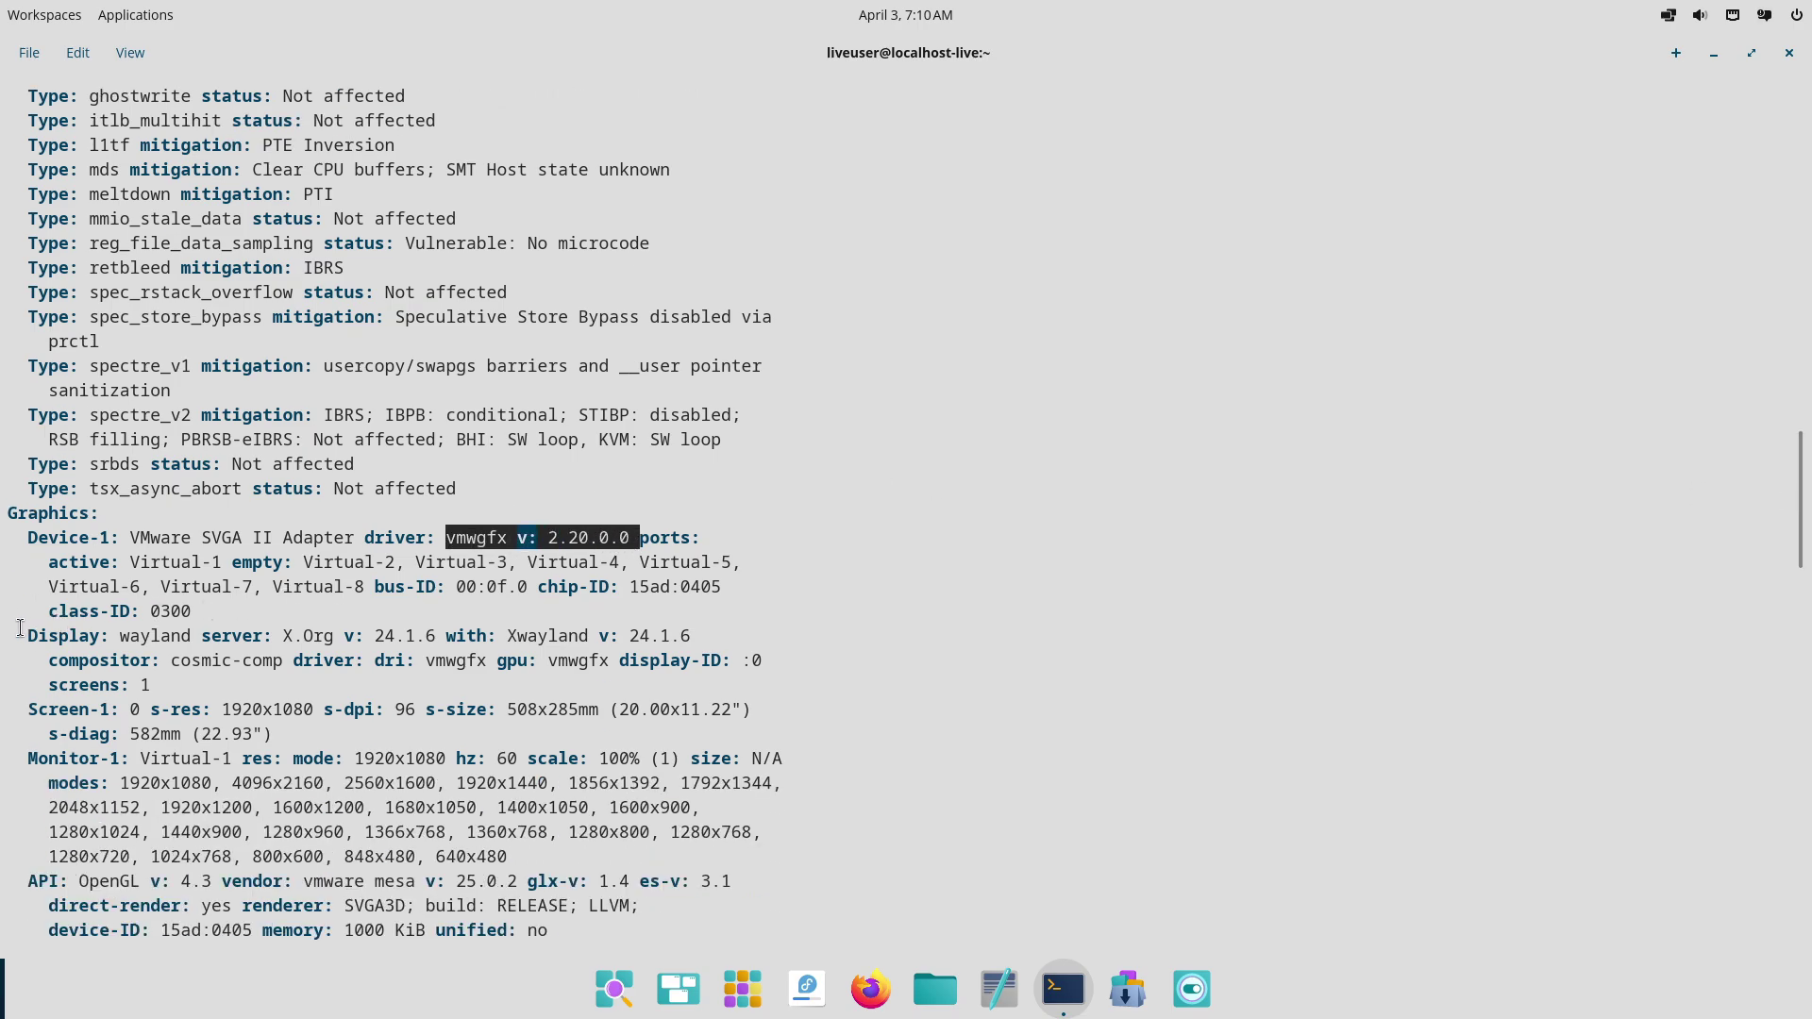
{"action": "left_click_drag", "start_coordinate": [20, 627], "coordinate": [442, 629]}
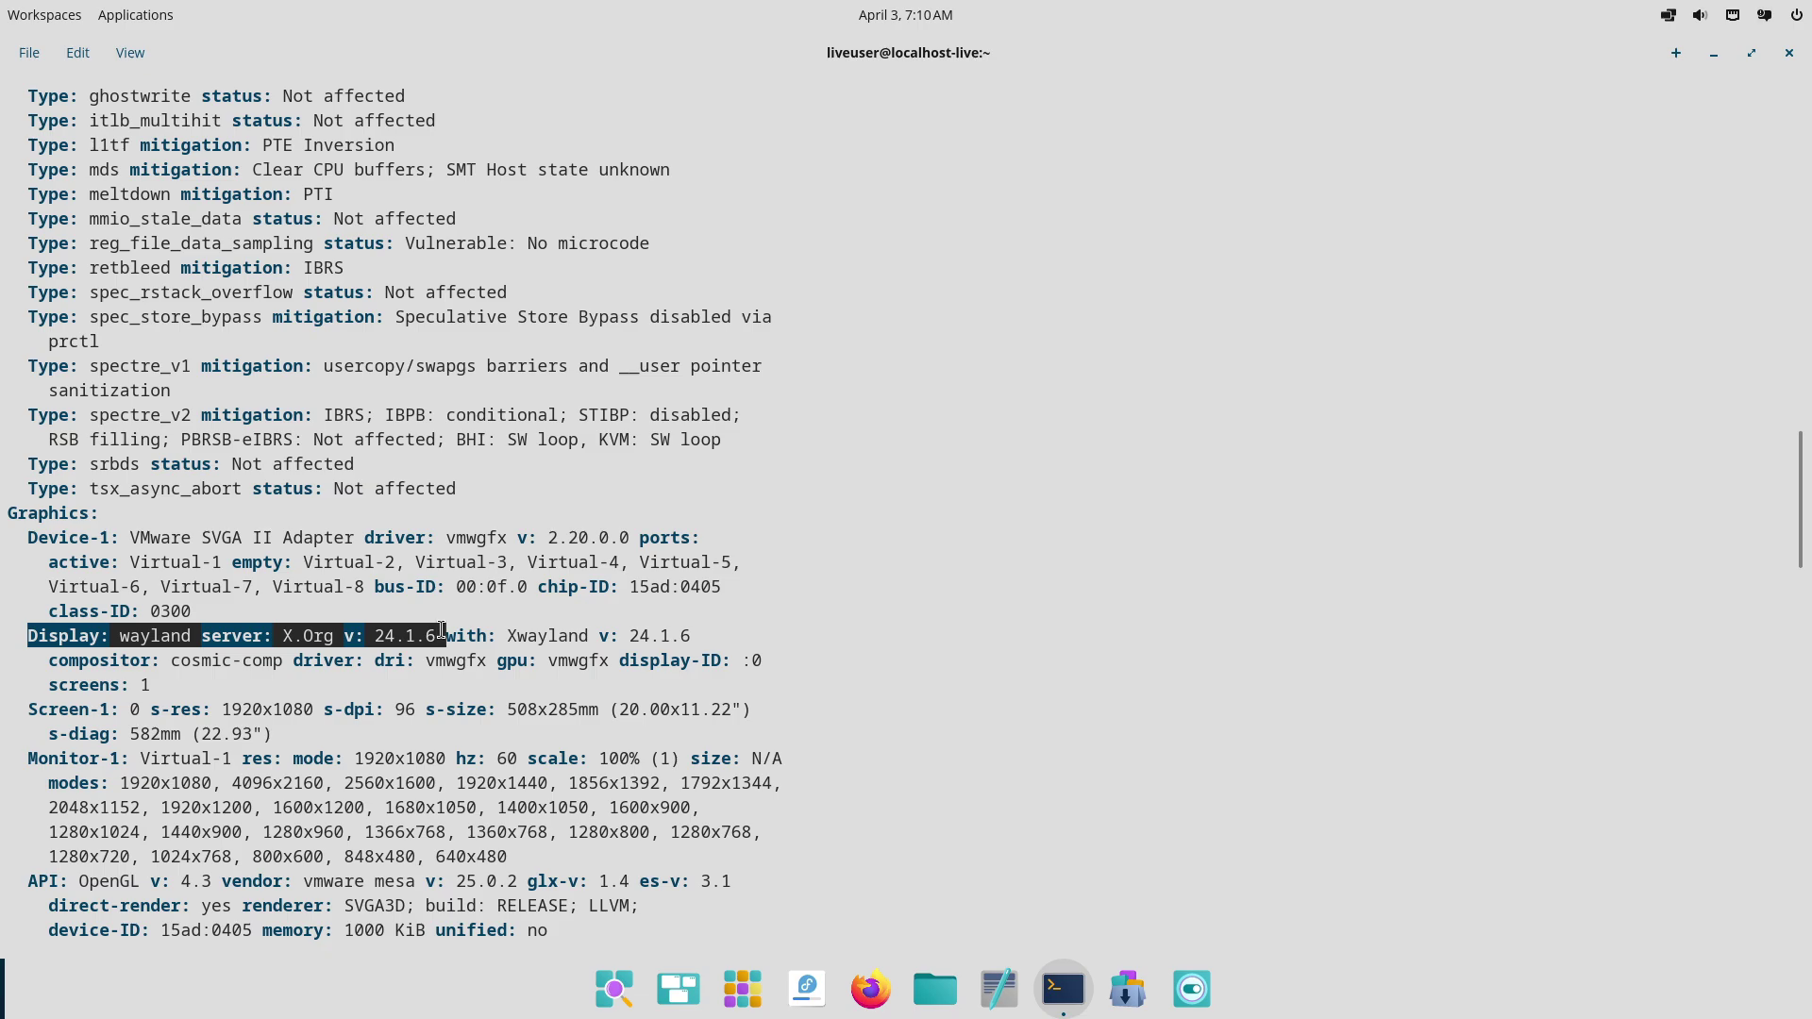
{"action": "left_click", "coordinate": [964, 573]}
{"action": "left_click_drag", "start_coordinate": [701, 639], "coordinate": [451, 639]}
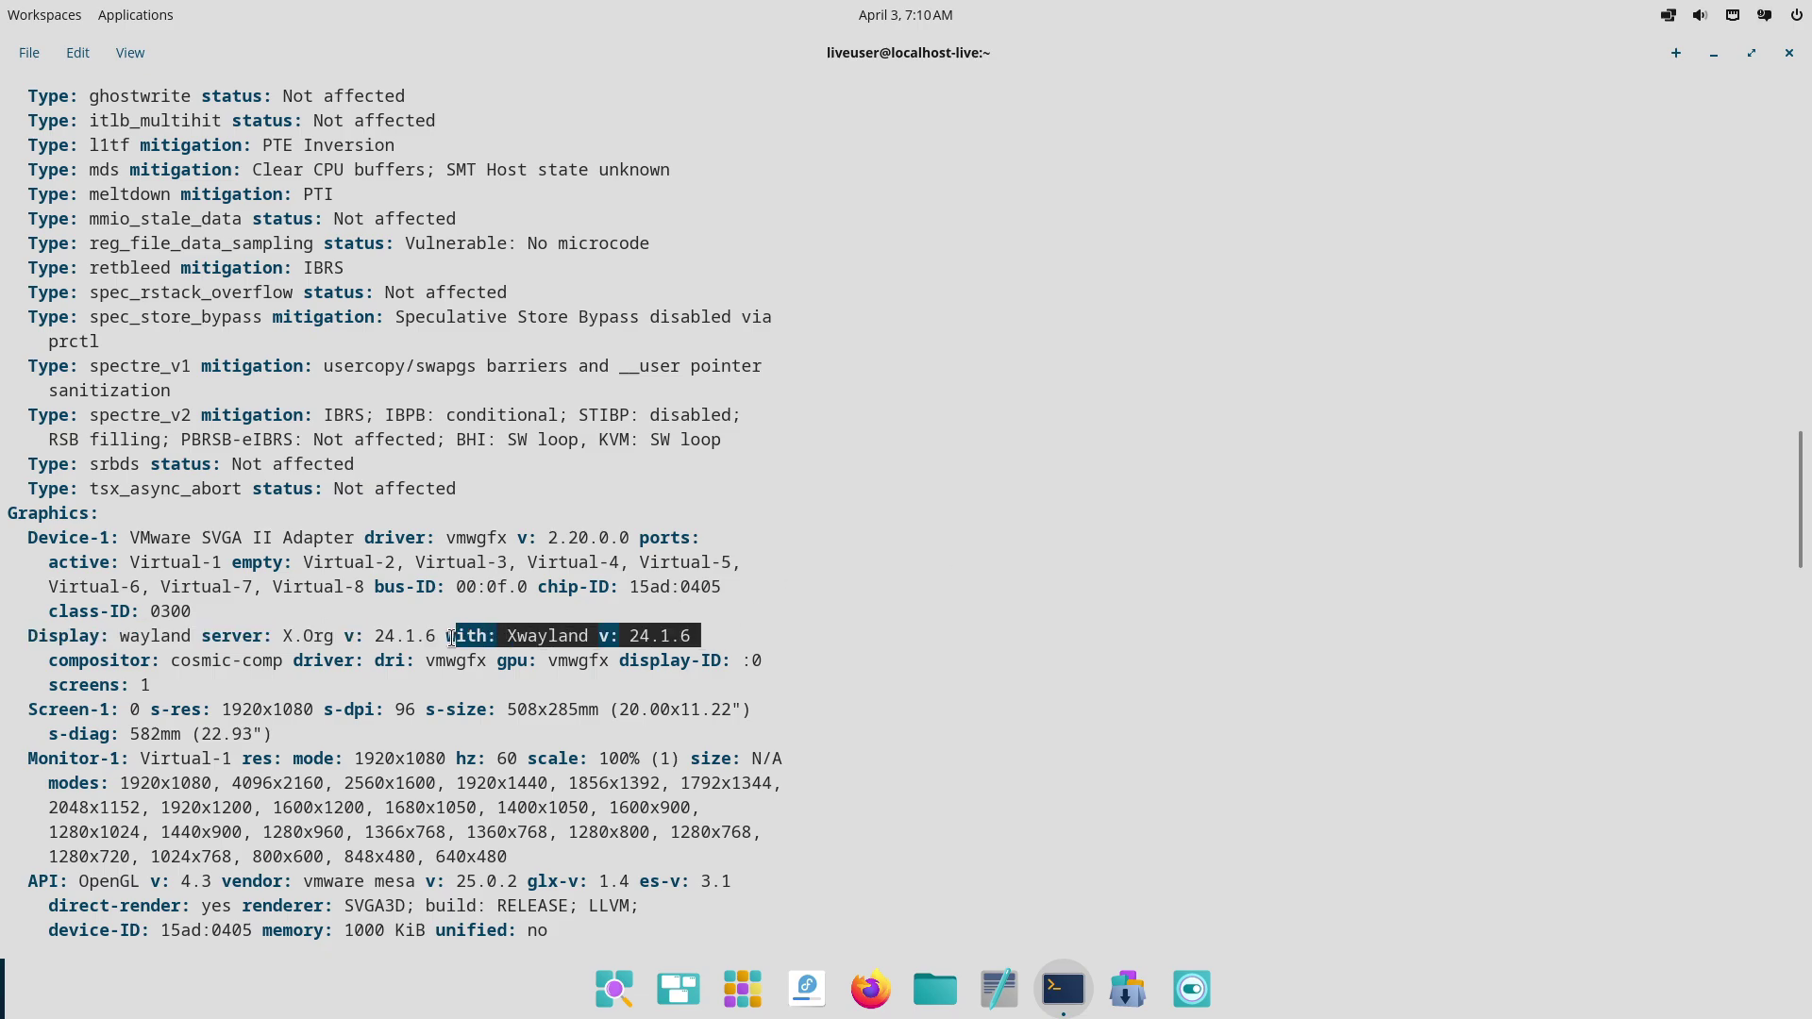
Examine the rest of the graphics section, highlighting the monitor modes and the OpenGL, Mesa, glx and es versions.
{"action": "scroll", "coordinate": [1786, 522], "scroll_direction": "down", "scroll_amount": 5}
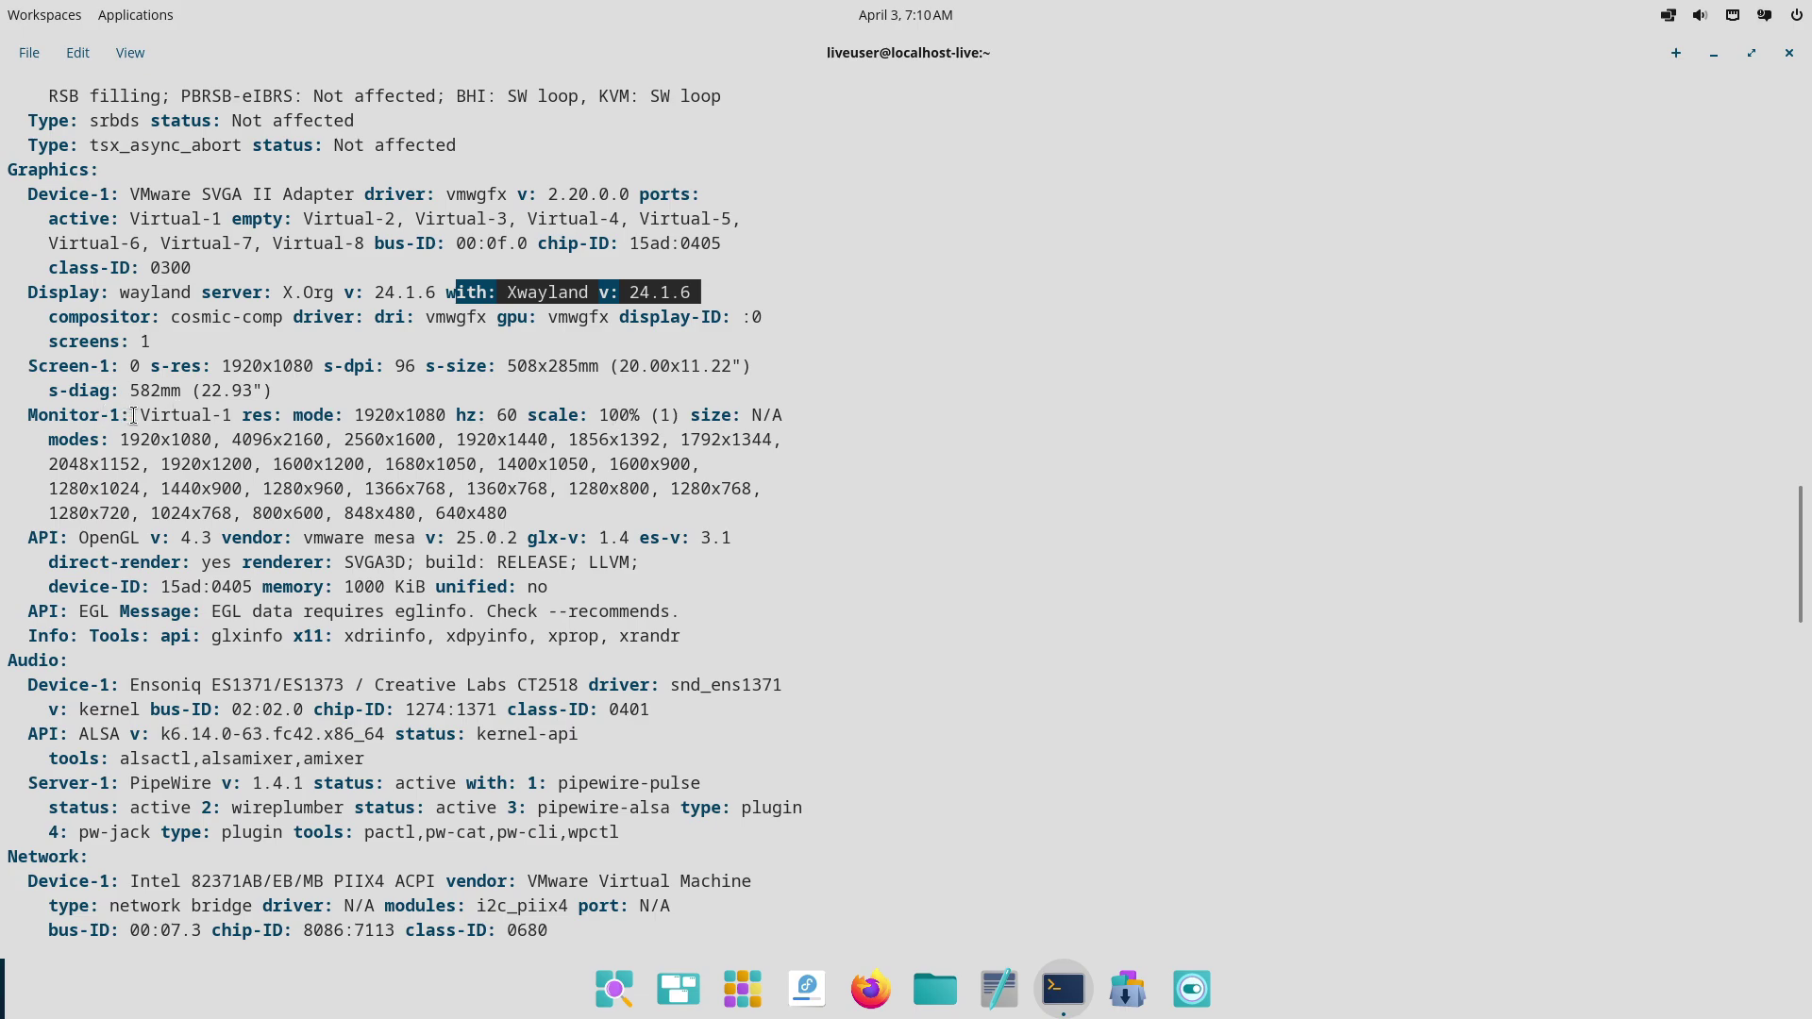
{"action": "left_click_drag", "start_coordinate": [133, 415], "coordinate": [504, 512]}
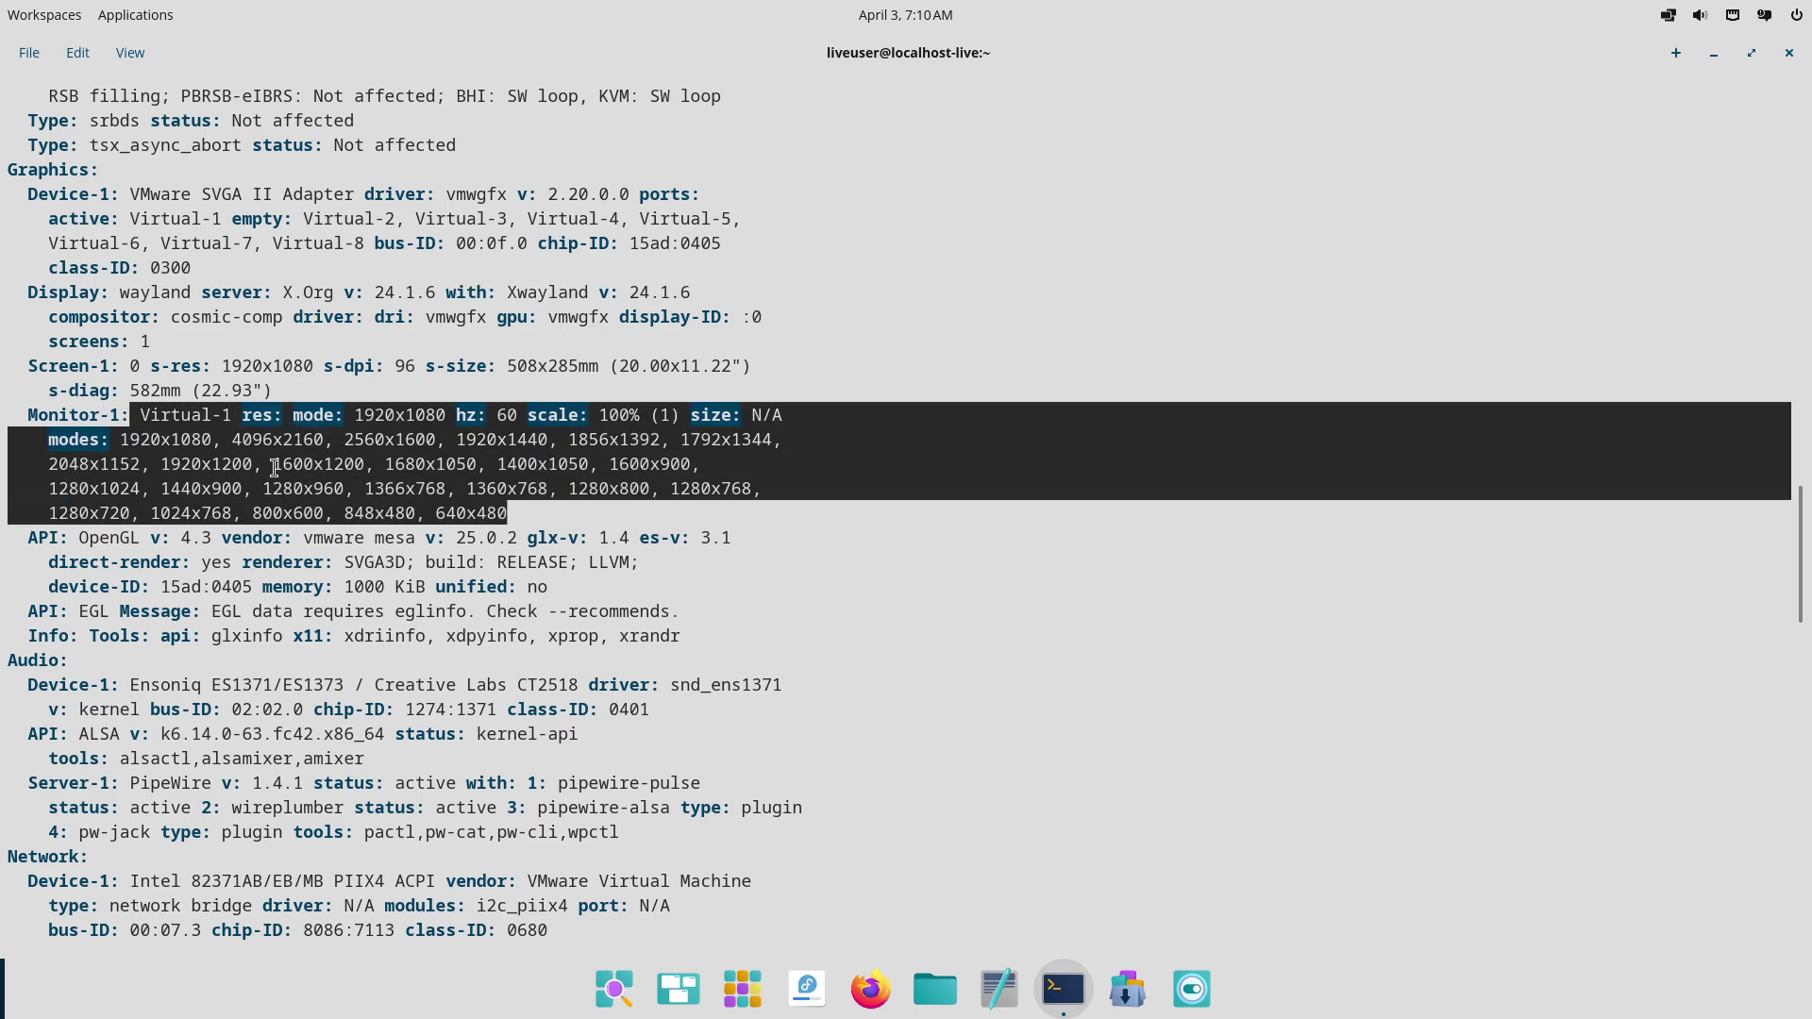
{"action": "left_click_drag", "start_coordinate": [80, 538], "coordinate": [222, 539]}
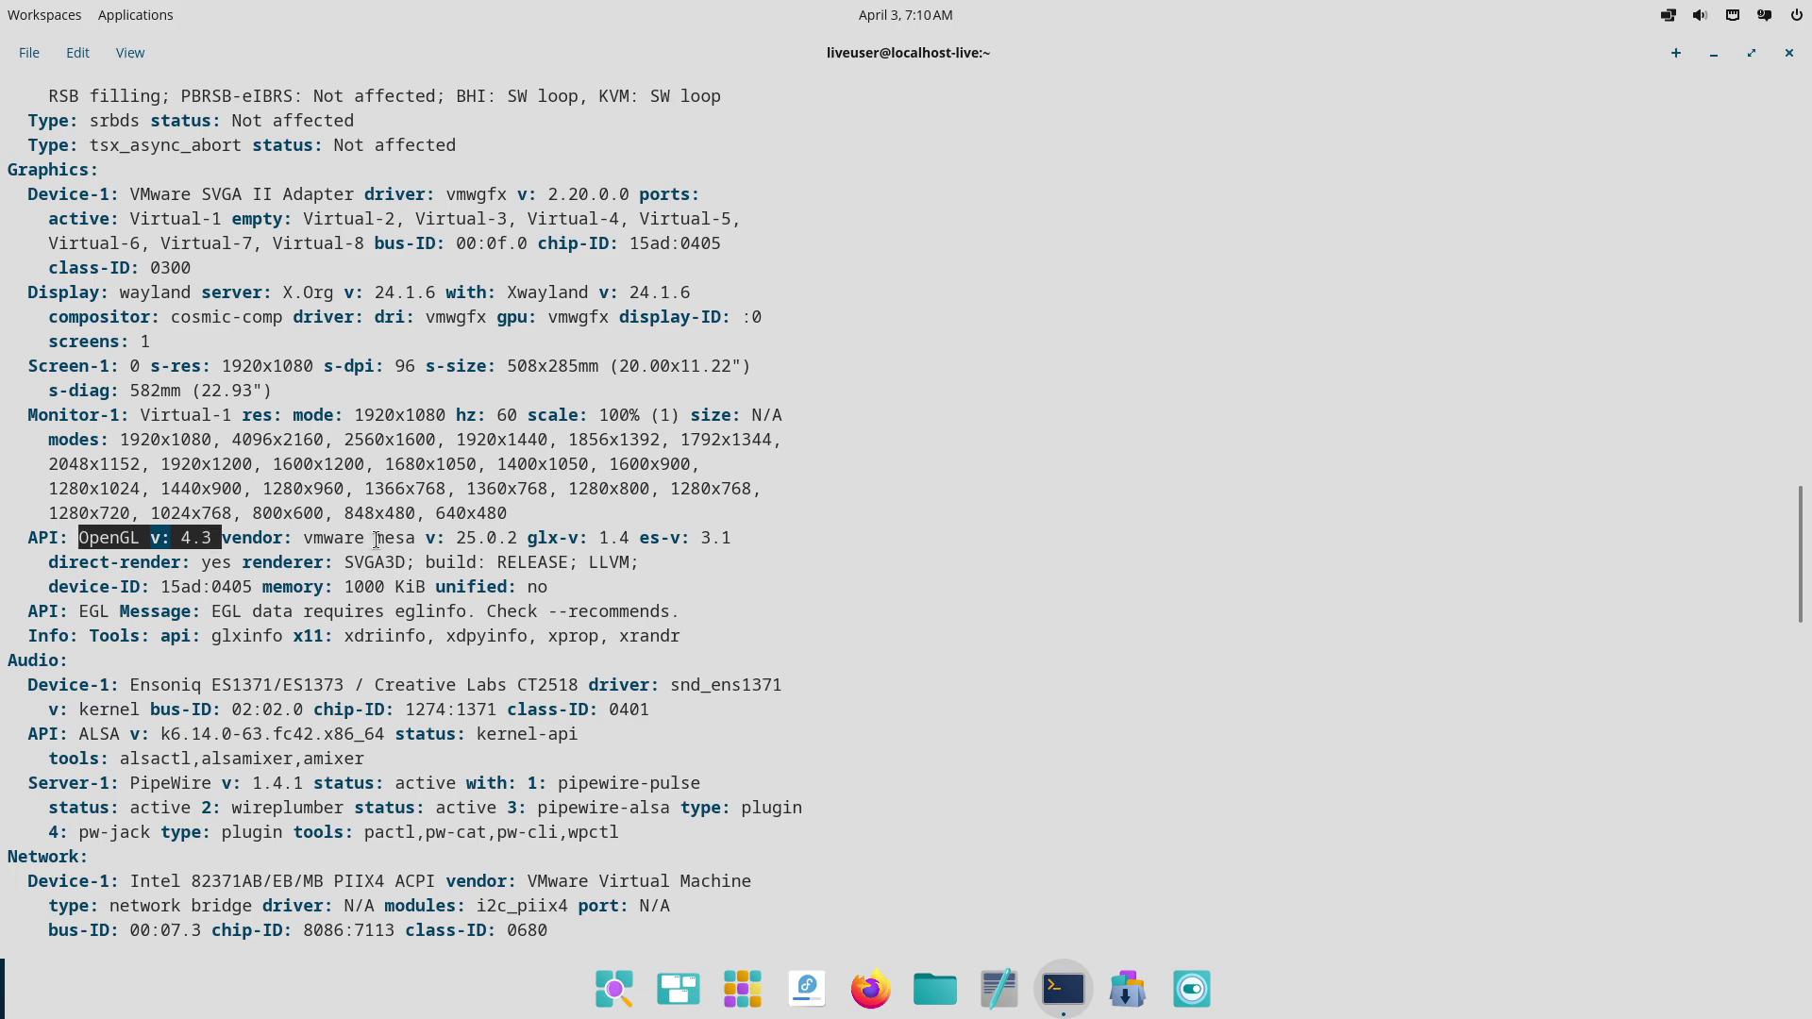
{"action": "left_click_drag", "start_coordinate": [376, 540], "coordinate": [739, 536]}
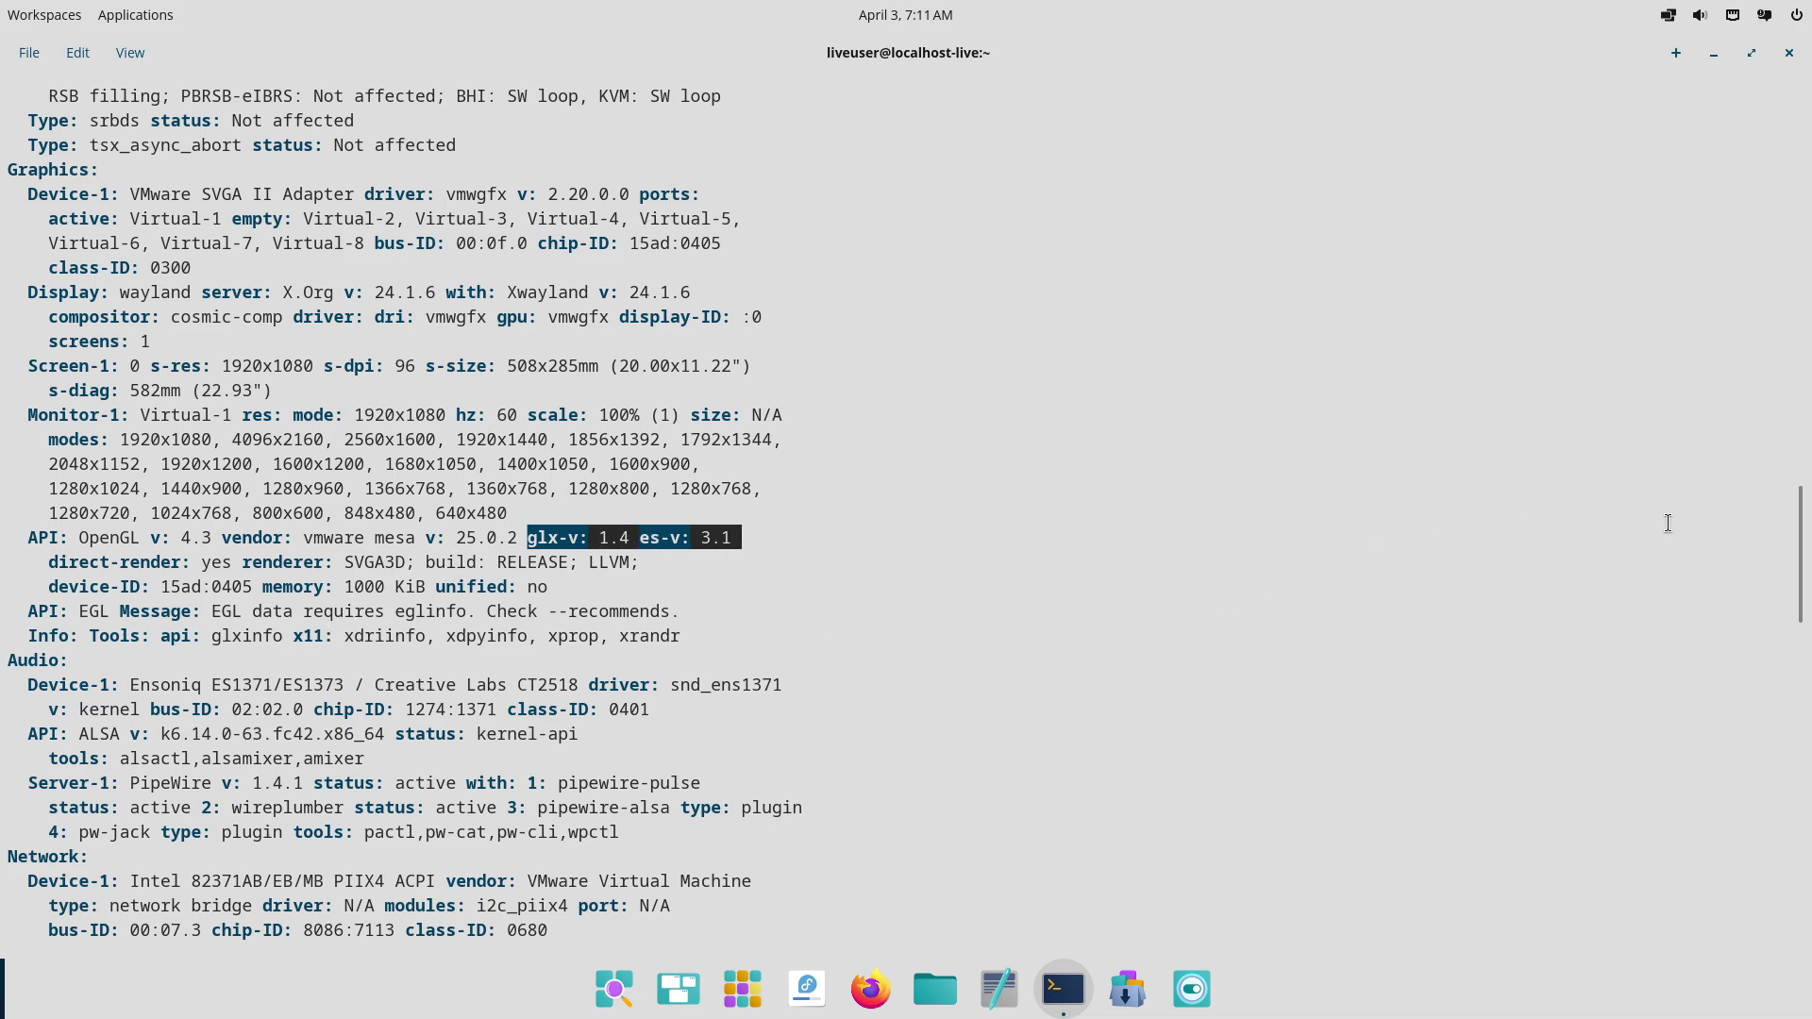
Examine the audio section of the report, highlighting the PipeWire and ALSA versions.
{"action": "left_click_drag", "start_coordinate": [1791, 535], "coordinate": [1788, 578]}
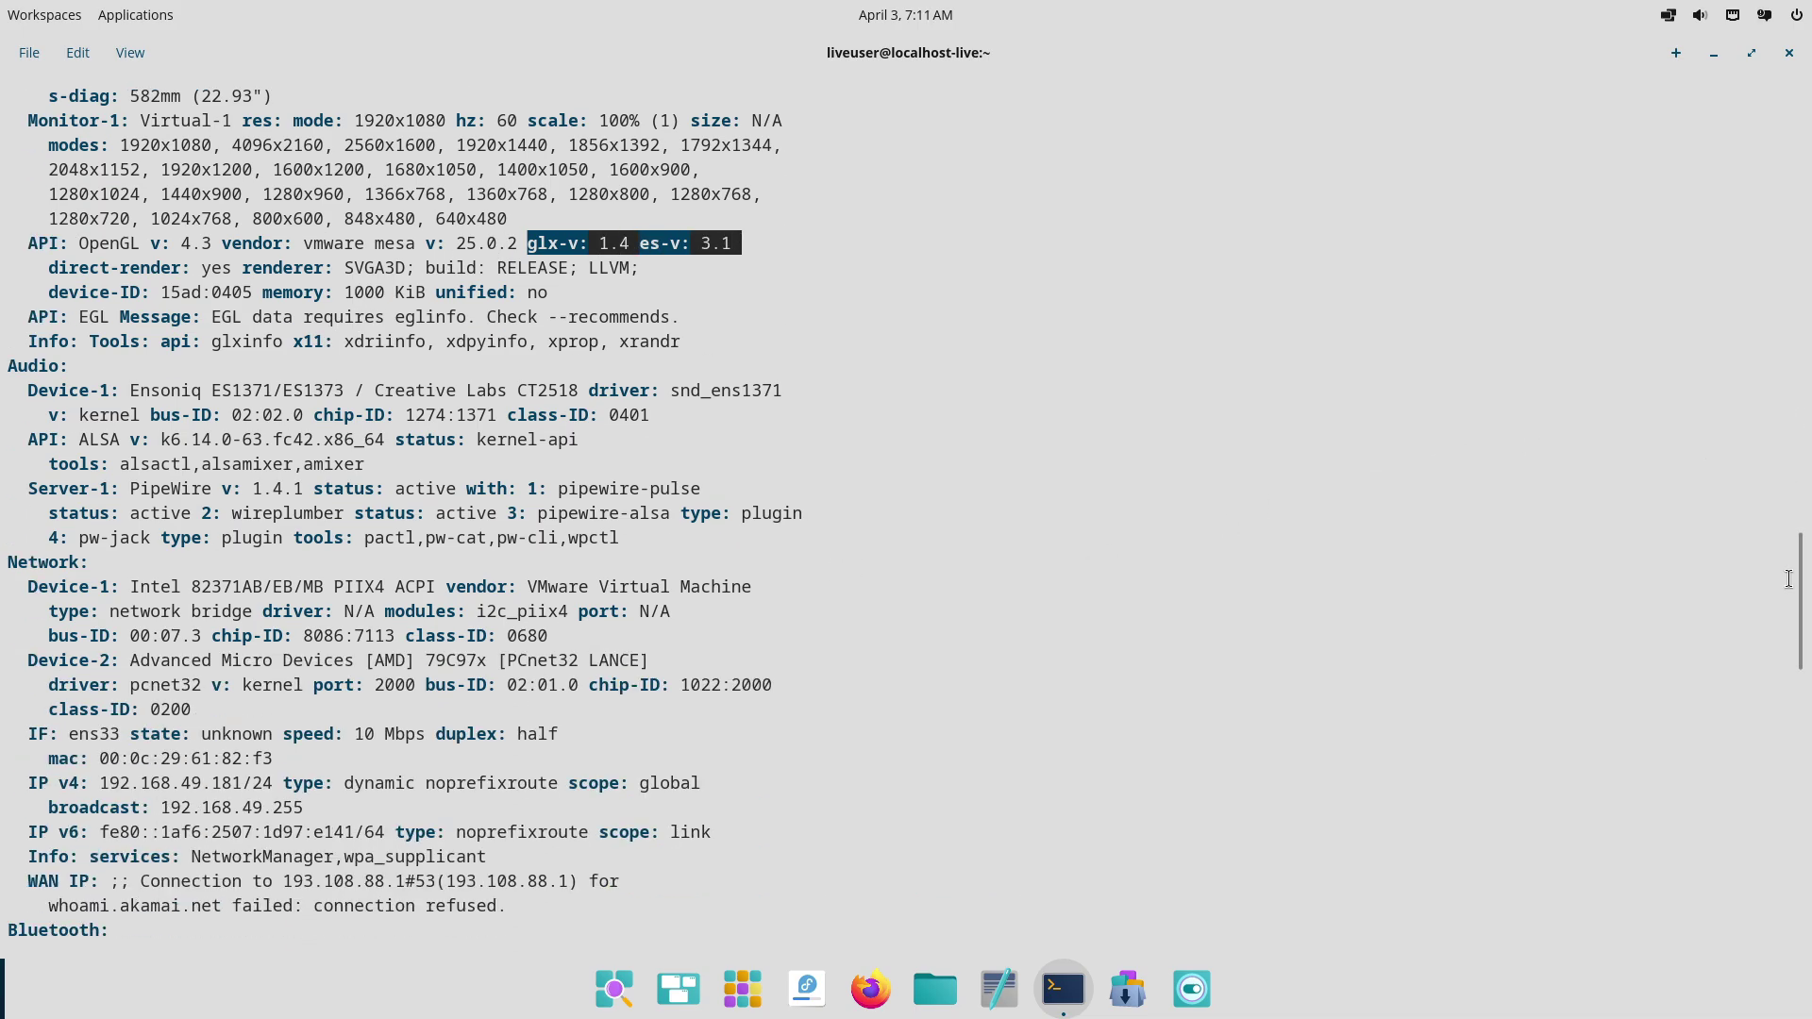
{"action": "left_click_drag", "start_coordinate": [133, 488], "coordinate": [303, 492]}
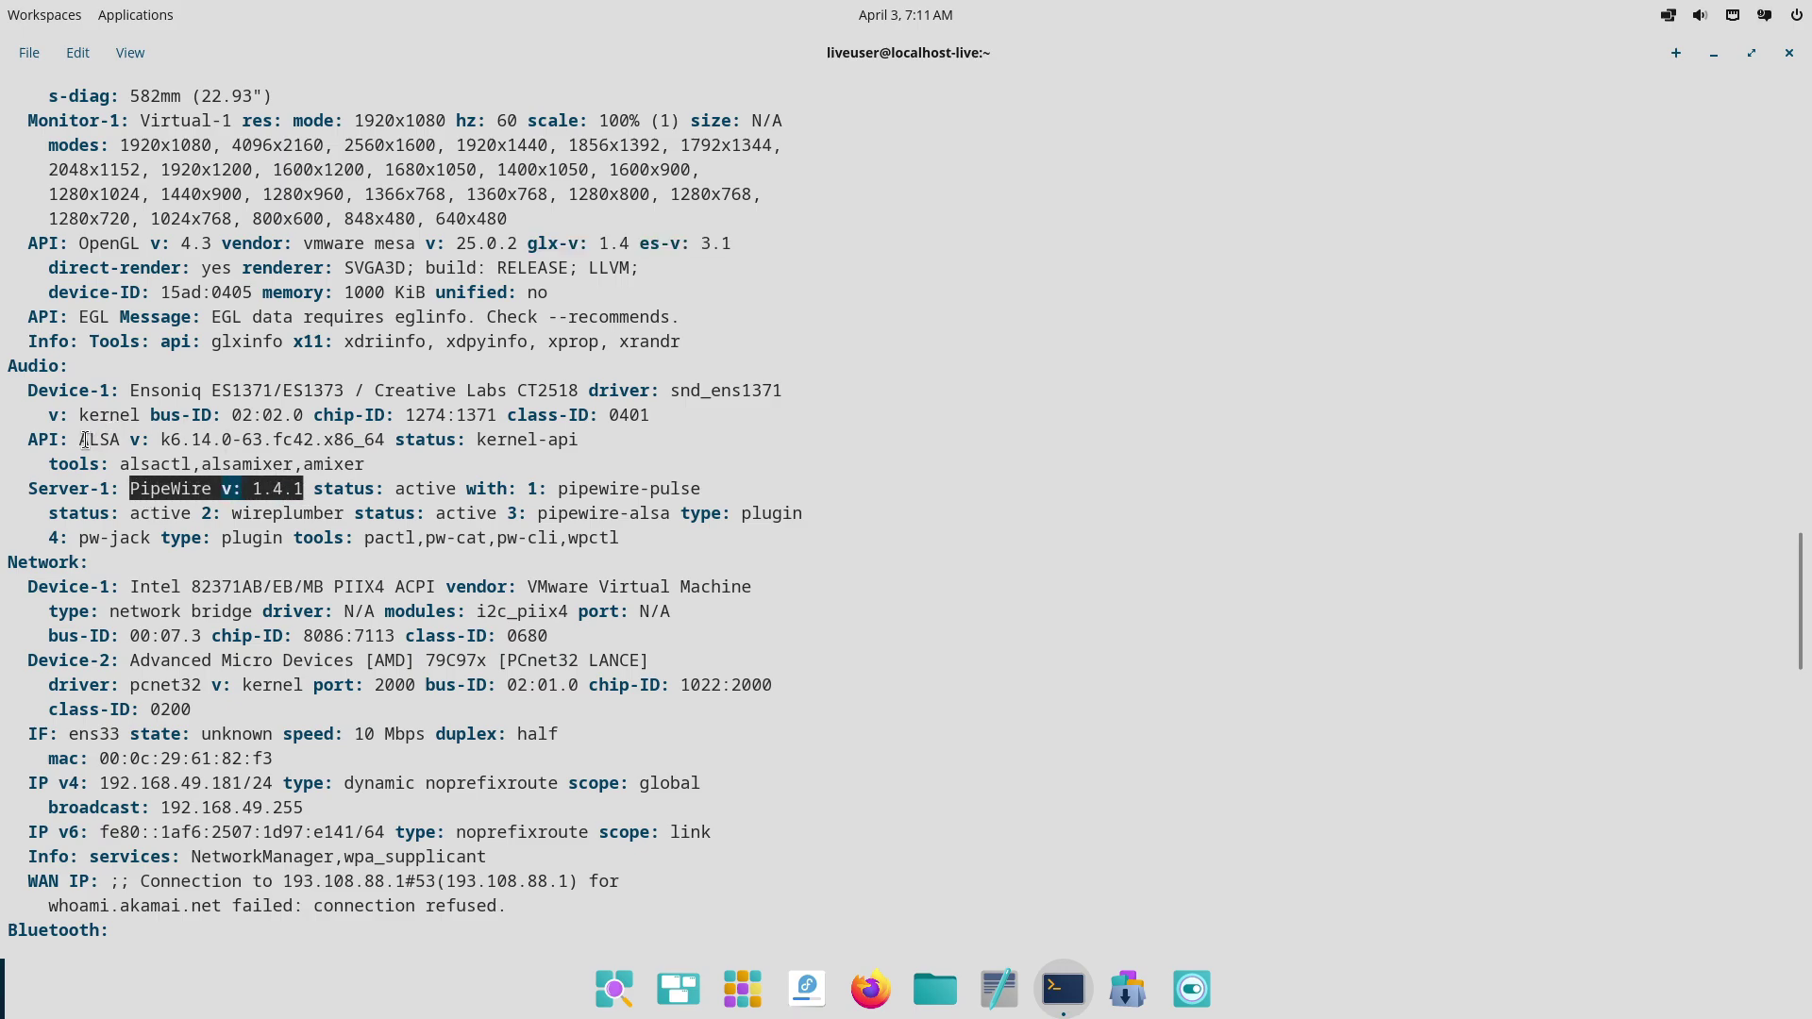
{"action": "left_click_drag", "start_coordinate": [78, 439], "coordinate": [382, 439]}
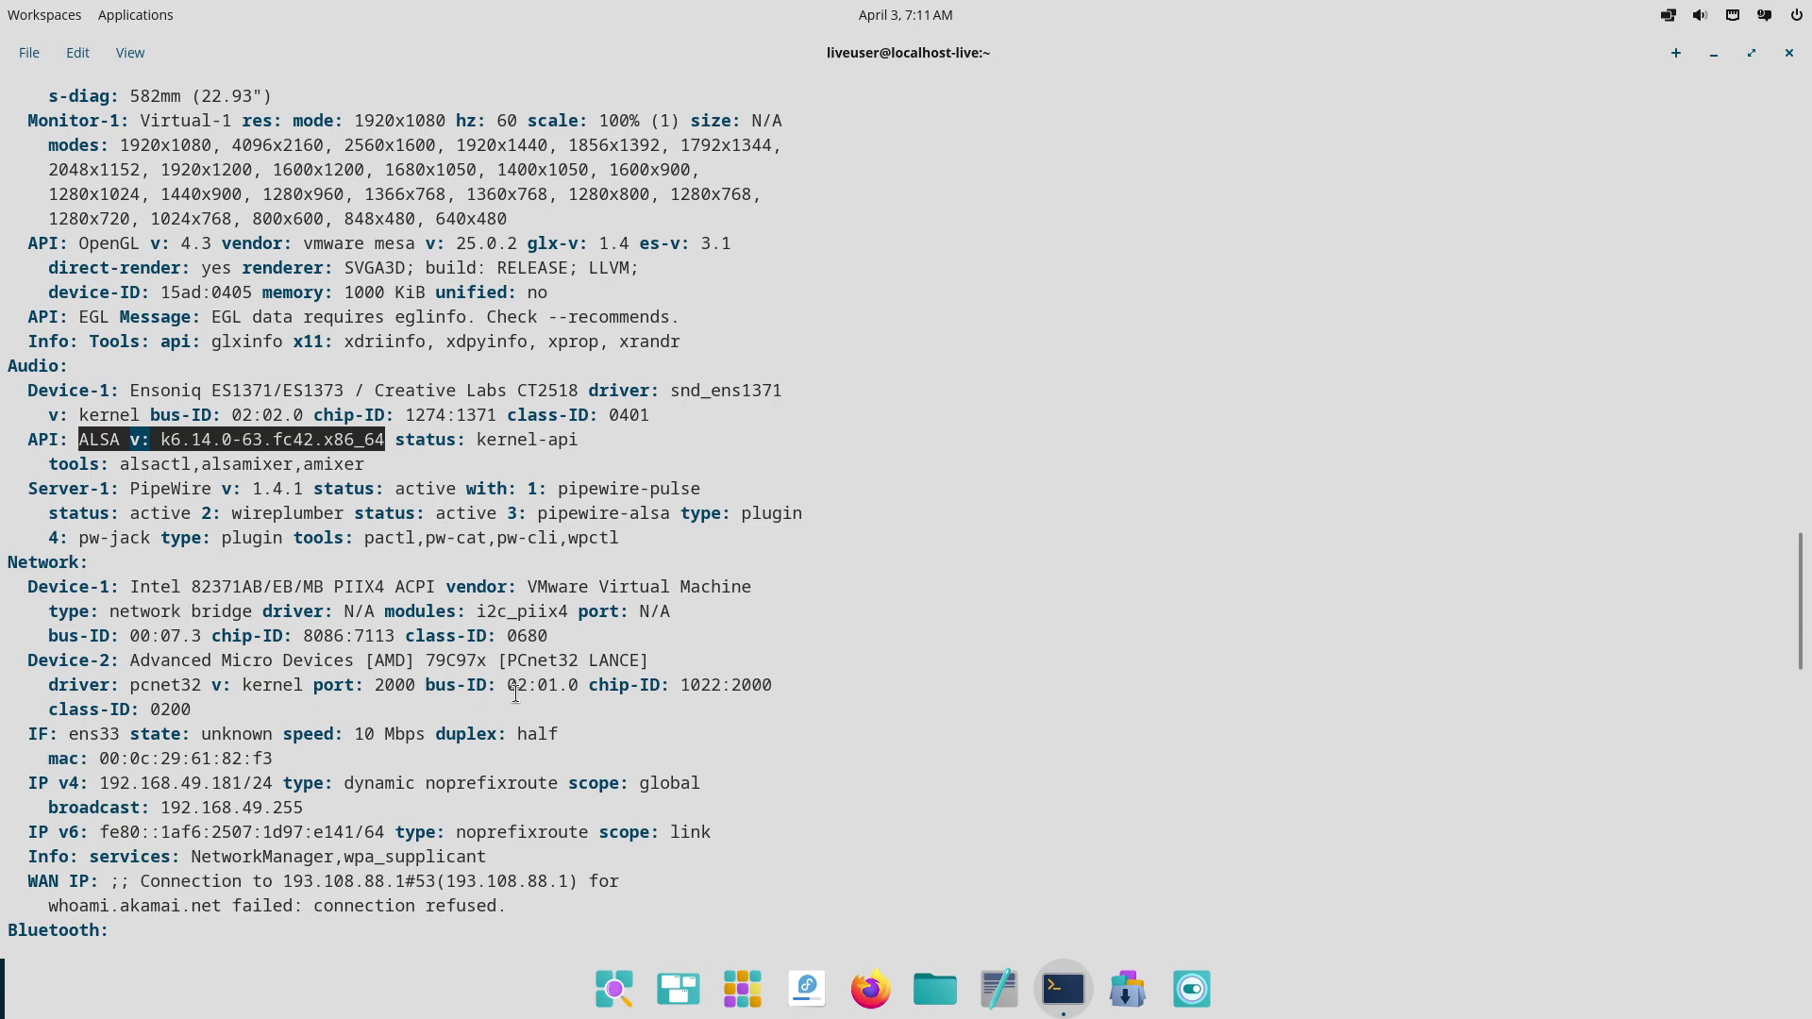
Examine the remainder of the inxi report, highlighting the local storage entry and the closing block on processes, init, shell and inxi version.
{"action": "left_click_drag", "start_coordinate": [1793, 619], "coordinate": [1793, 725]}
{"action": "scroll", "coordinate": [1771, 703], "scroll_direction": "down", "scroll_amount": 1}
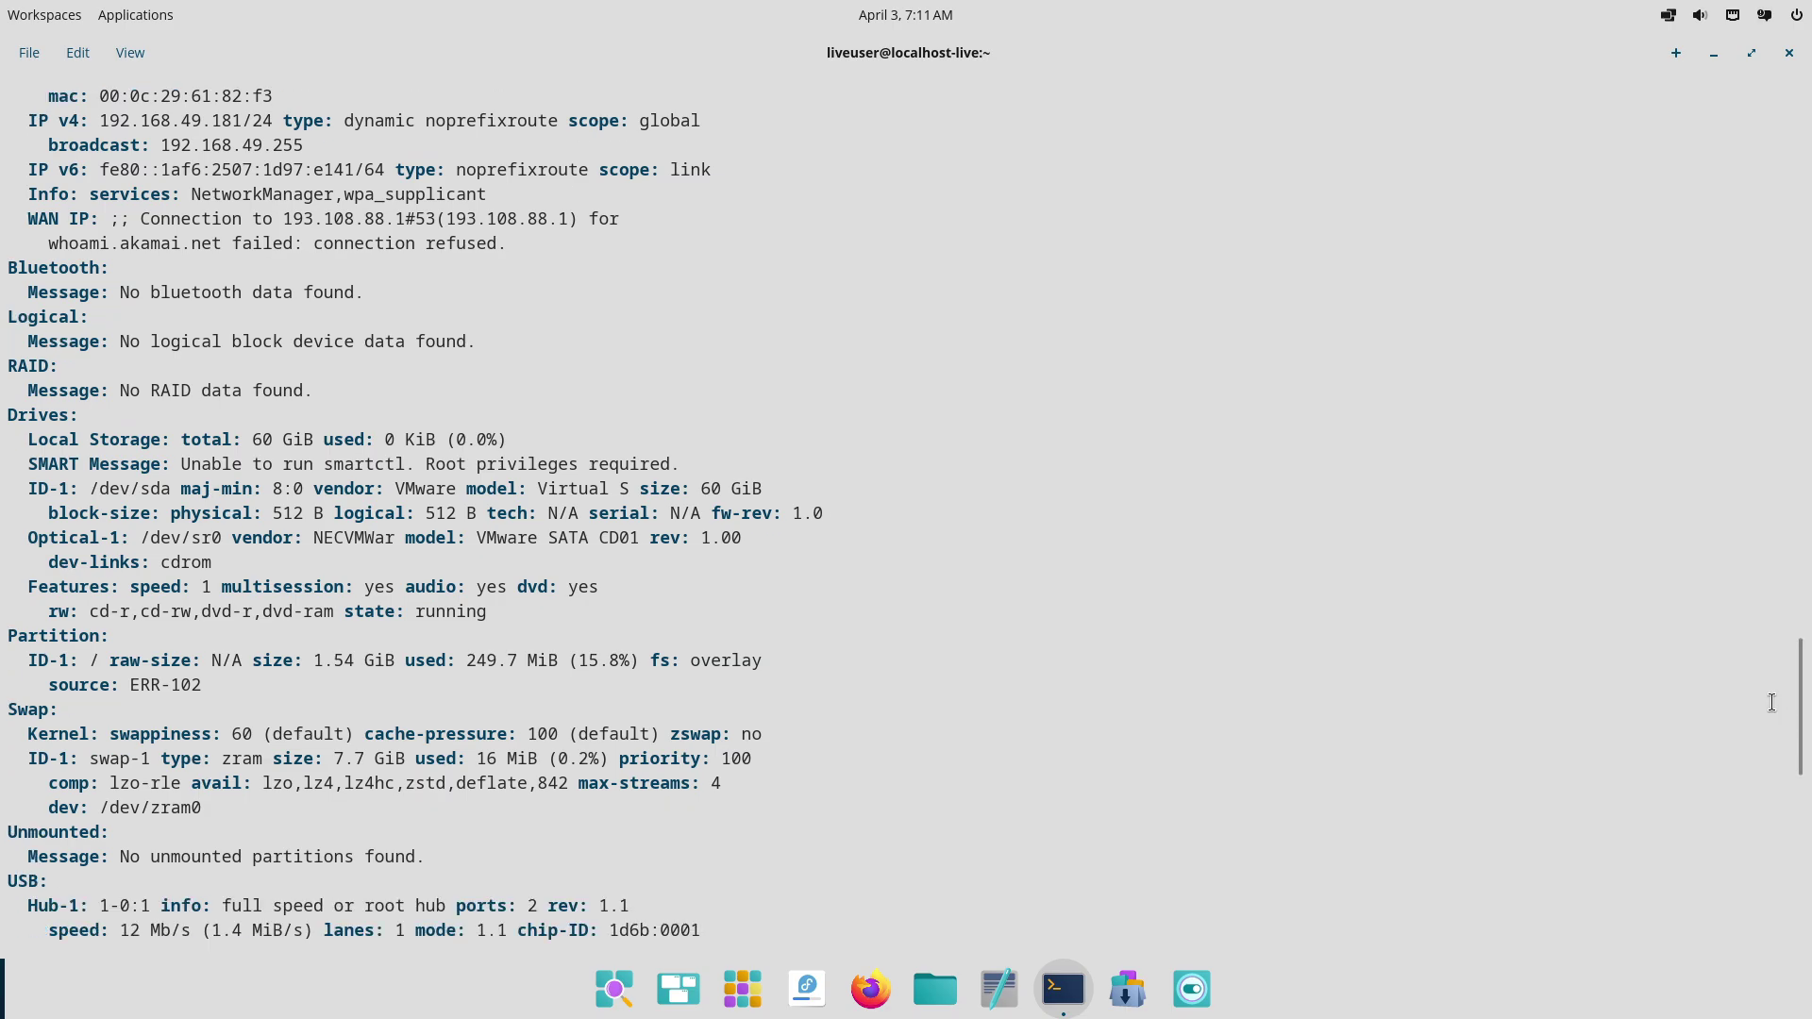
{"action": "left_click_drag", "start_coordinate": [15, 418], "coordinate": [504, 444]}
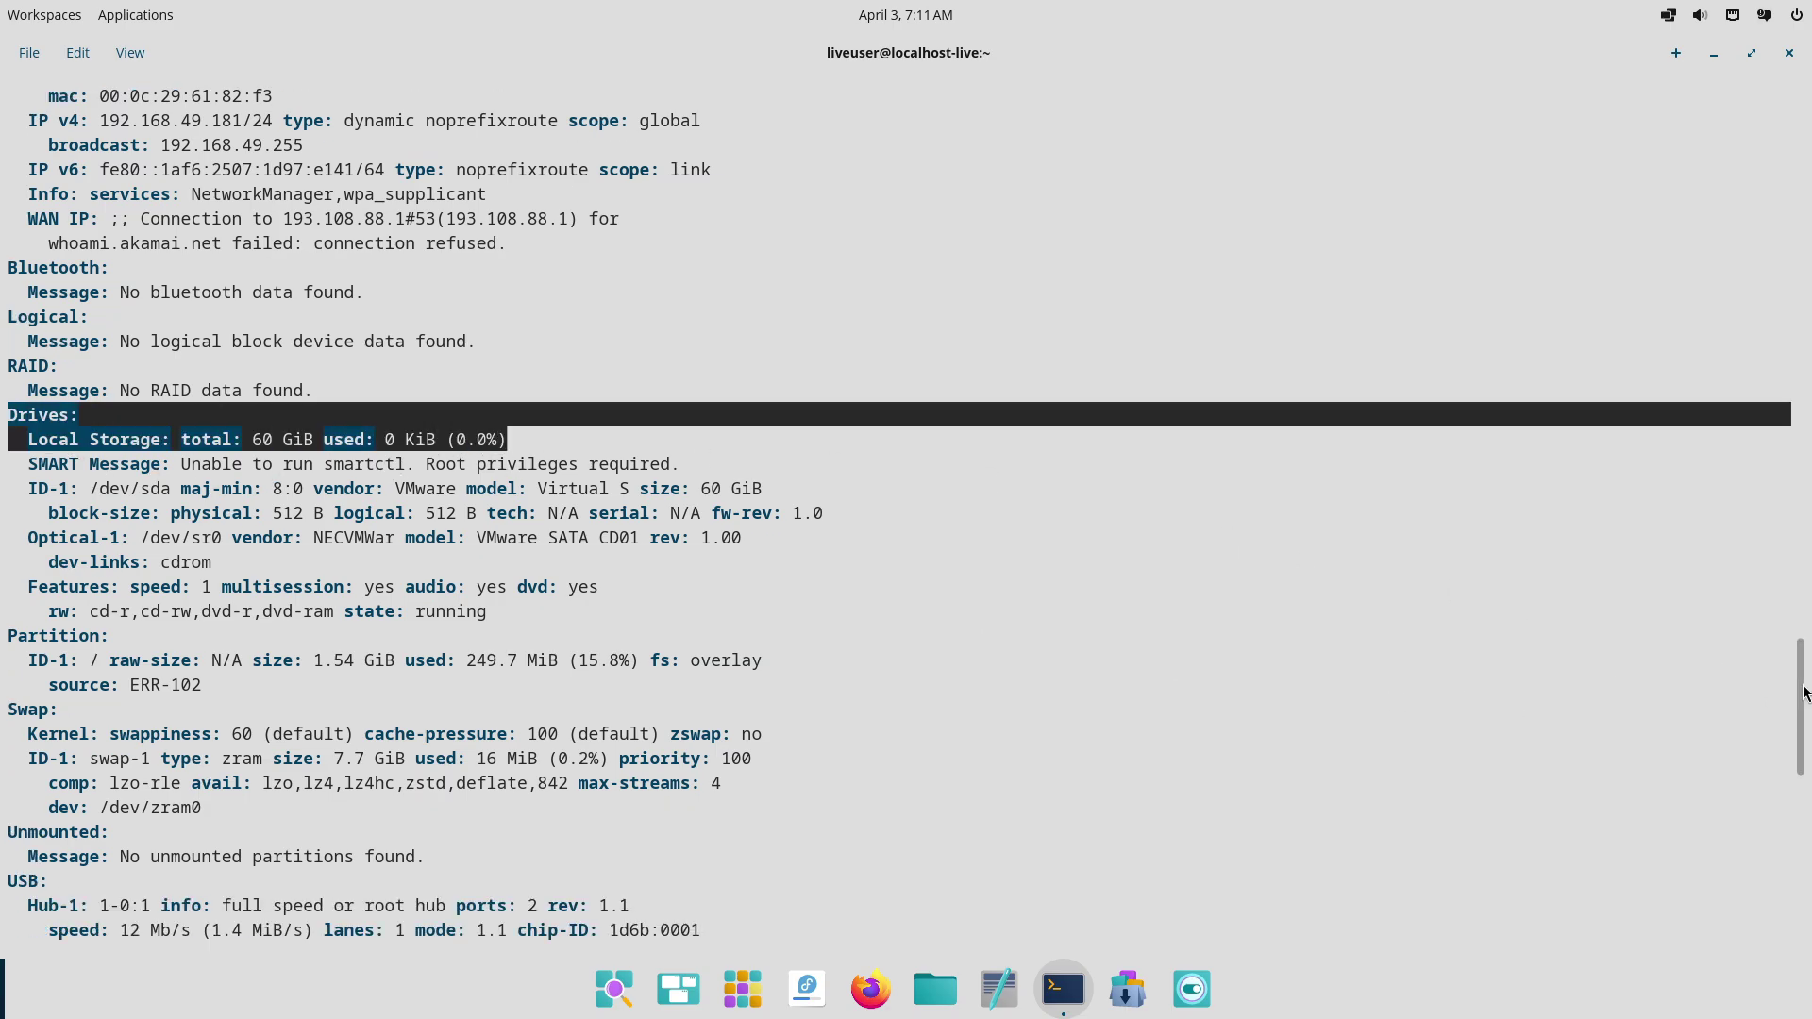
{"action": "left_click_drag", "start_coordinate": [1796, 697], "coordinate": [1796, 869]}
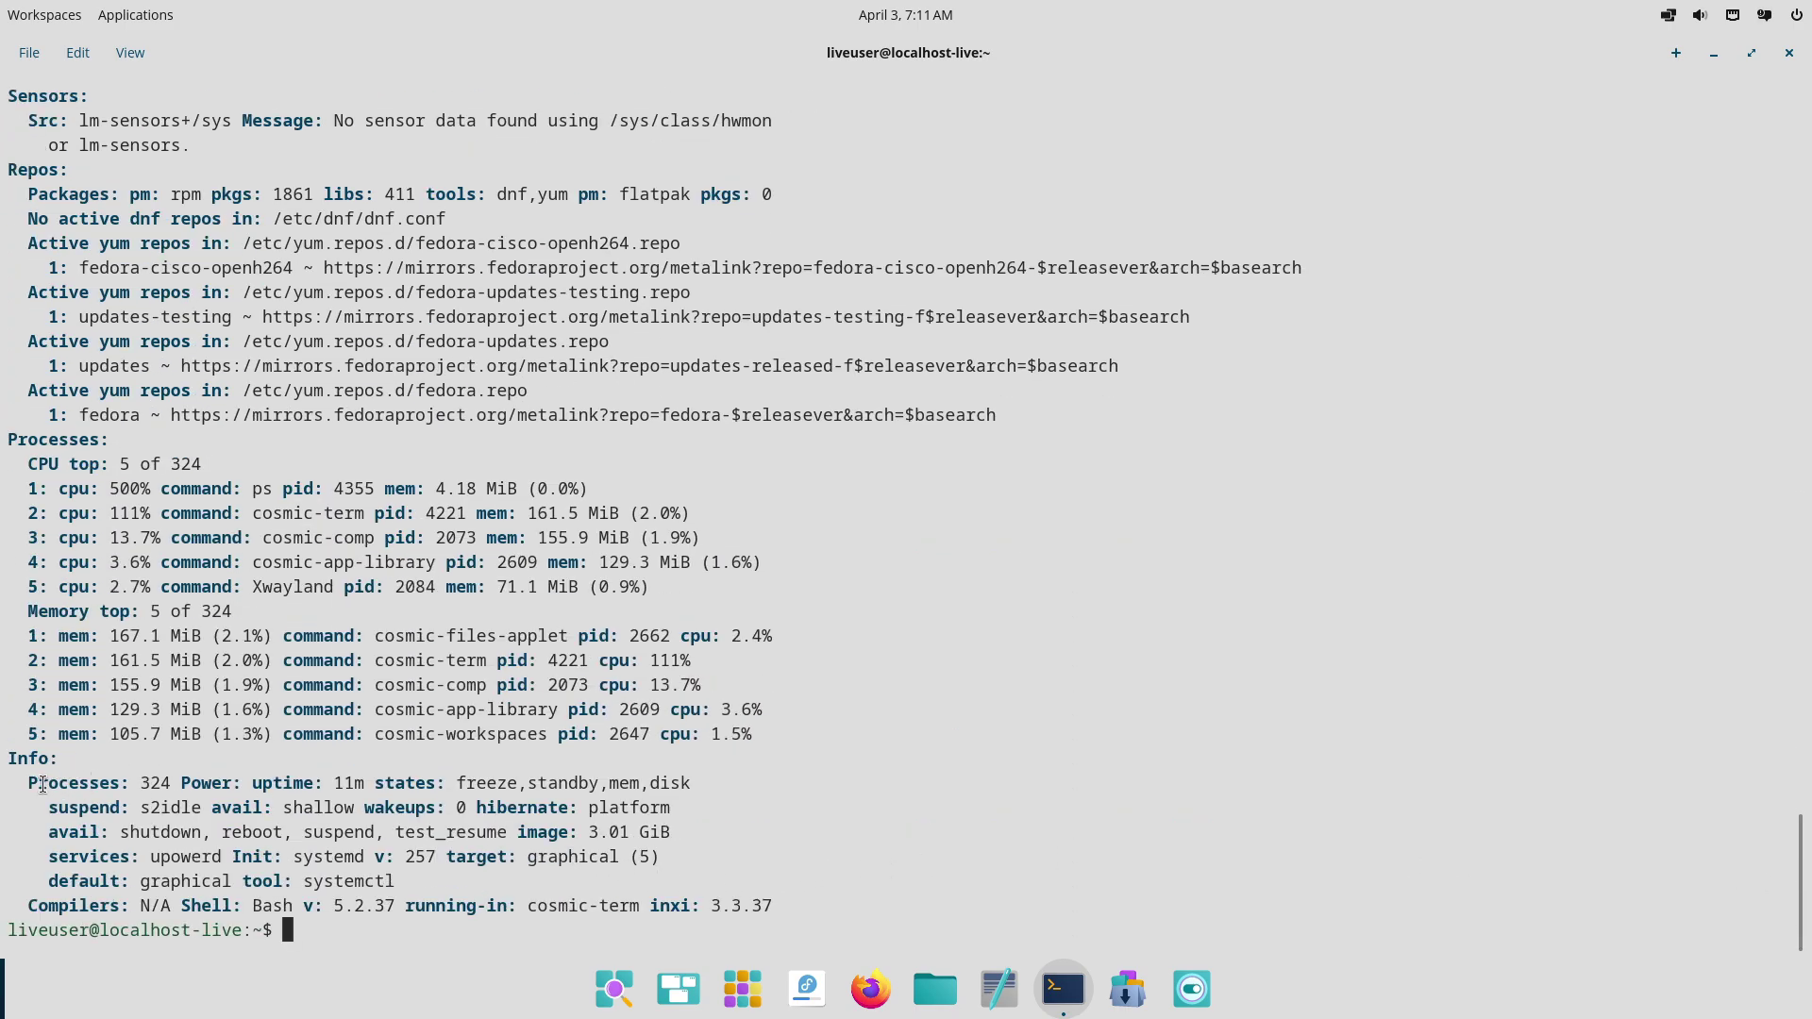
{"action": "left_click_drag", "start_coordinate": [30, 784], "coordinate": [789, 905]}
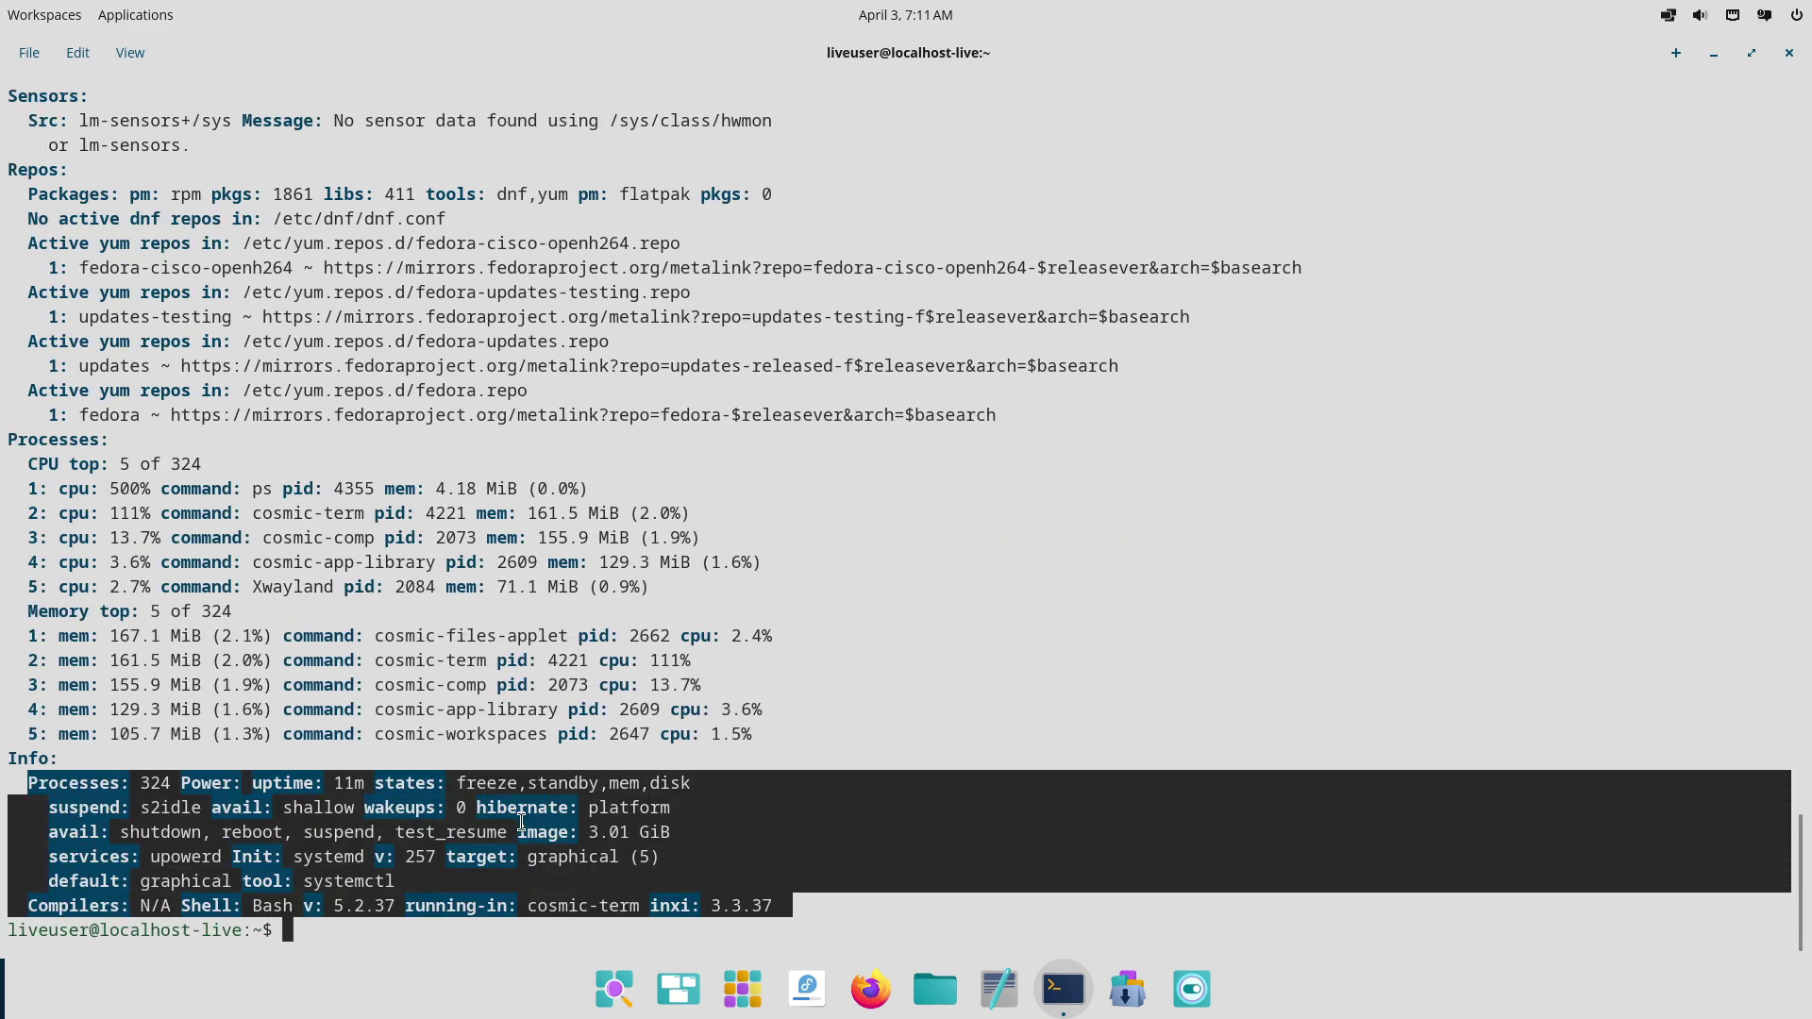
Print the contents of /etc/issue with cat, and exit the terminal session.
{"action": "left_click", "coordinate": [298, 936]}
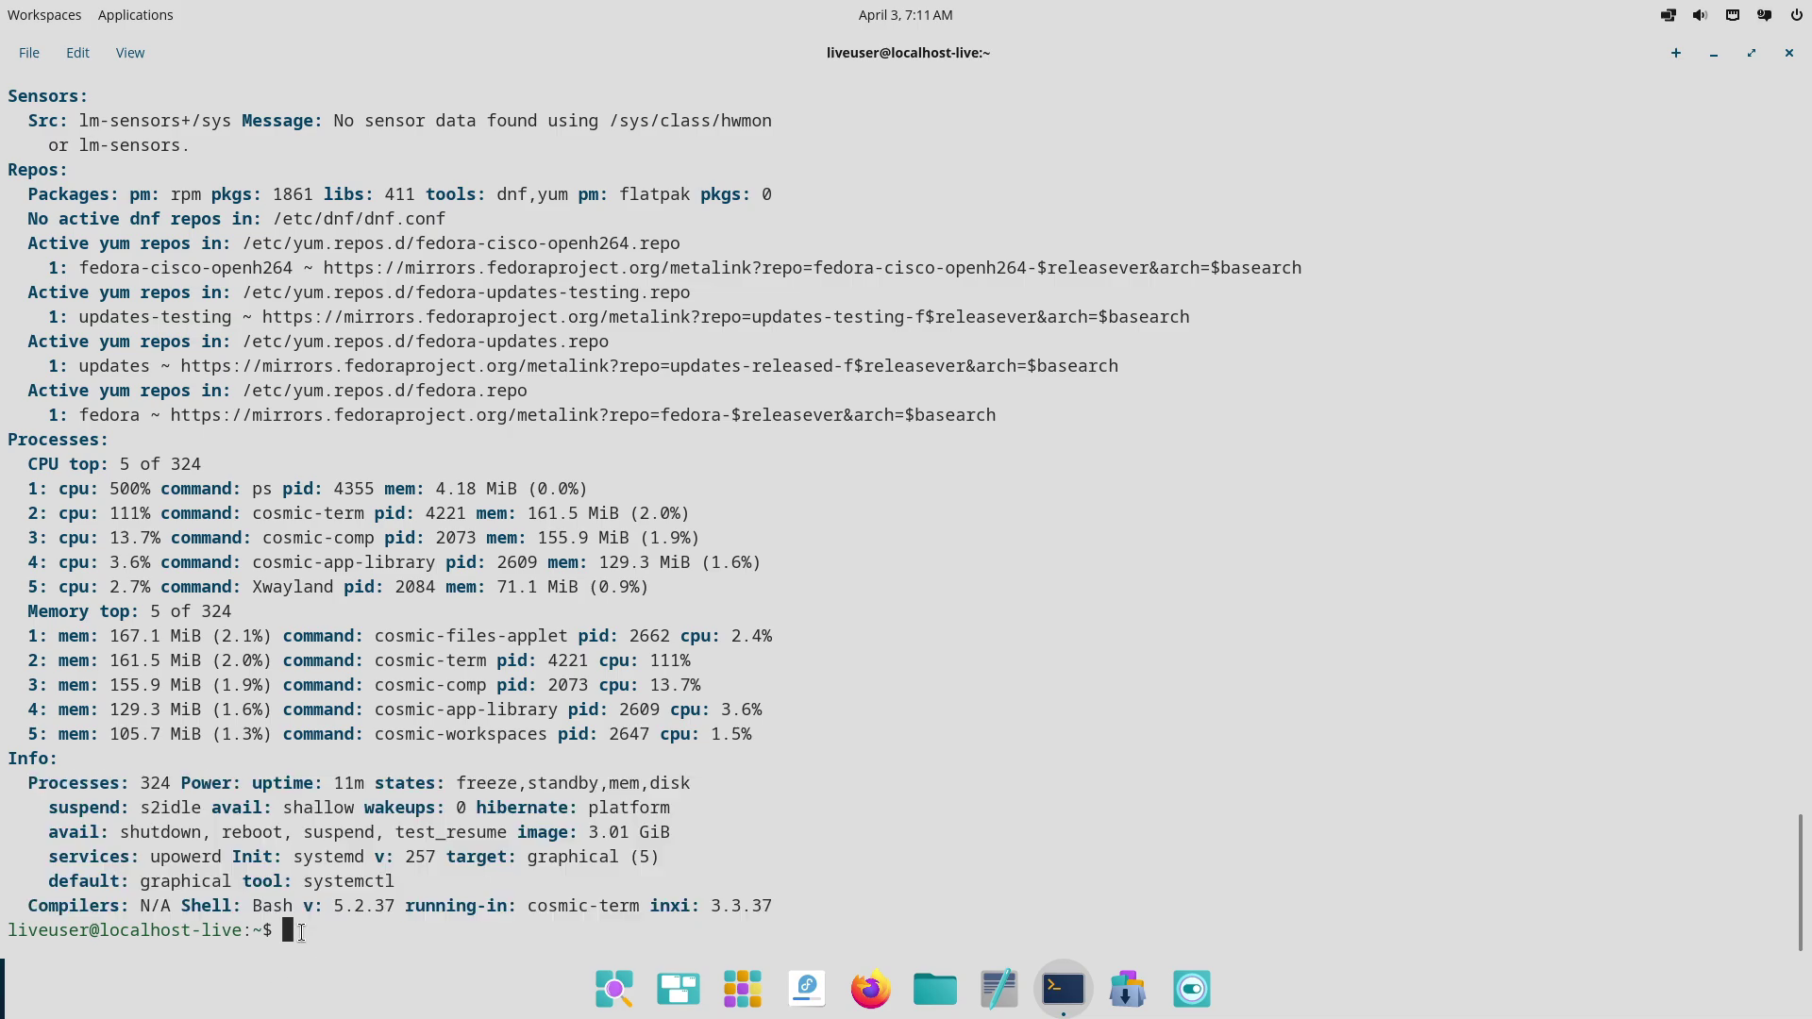
{"action": "type", "text": "cat"}
{"action": "left_click_drag", "start_coordinate": [366, 932], "coordinate": [281, 932]}
{"action": "key", "text": "BackSpace"}
{"action": "key", "text": "BackSpace"}
{"action": "key", "text": "BackSpace"}
{"action": "key", "text": "BackSpace"}
{"action": "key", "text": "BackSpace"}
{"action": "key", "text": "BackSpace"}
{"action": "type", "text": "cat /etc/issue"}
{"action": "key", "text": "Return"}
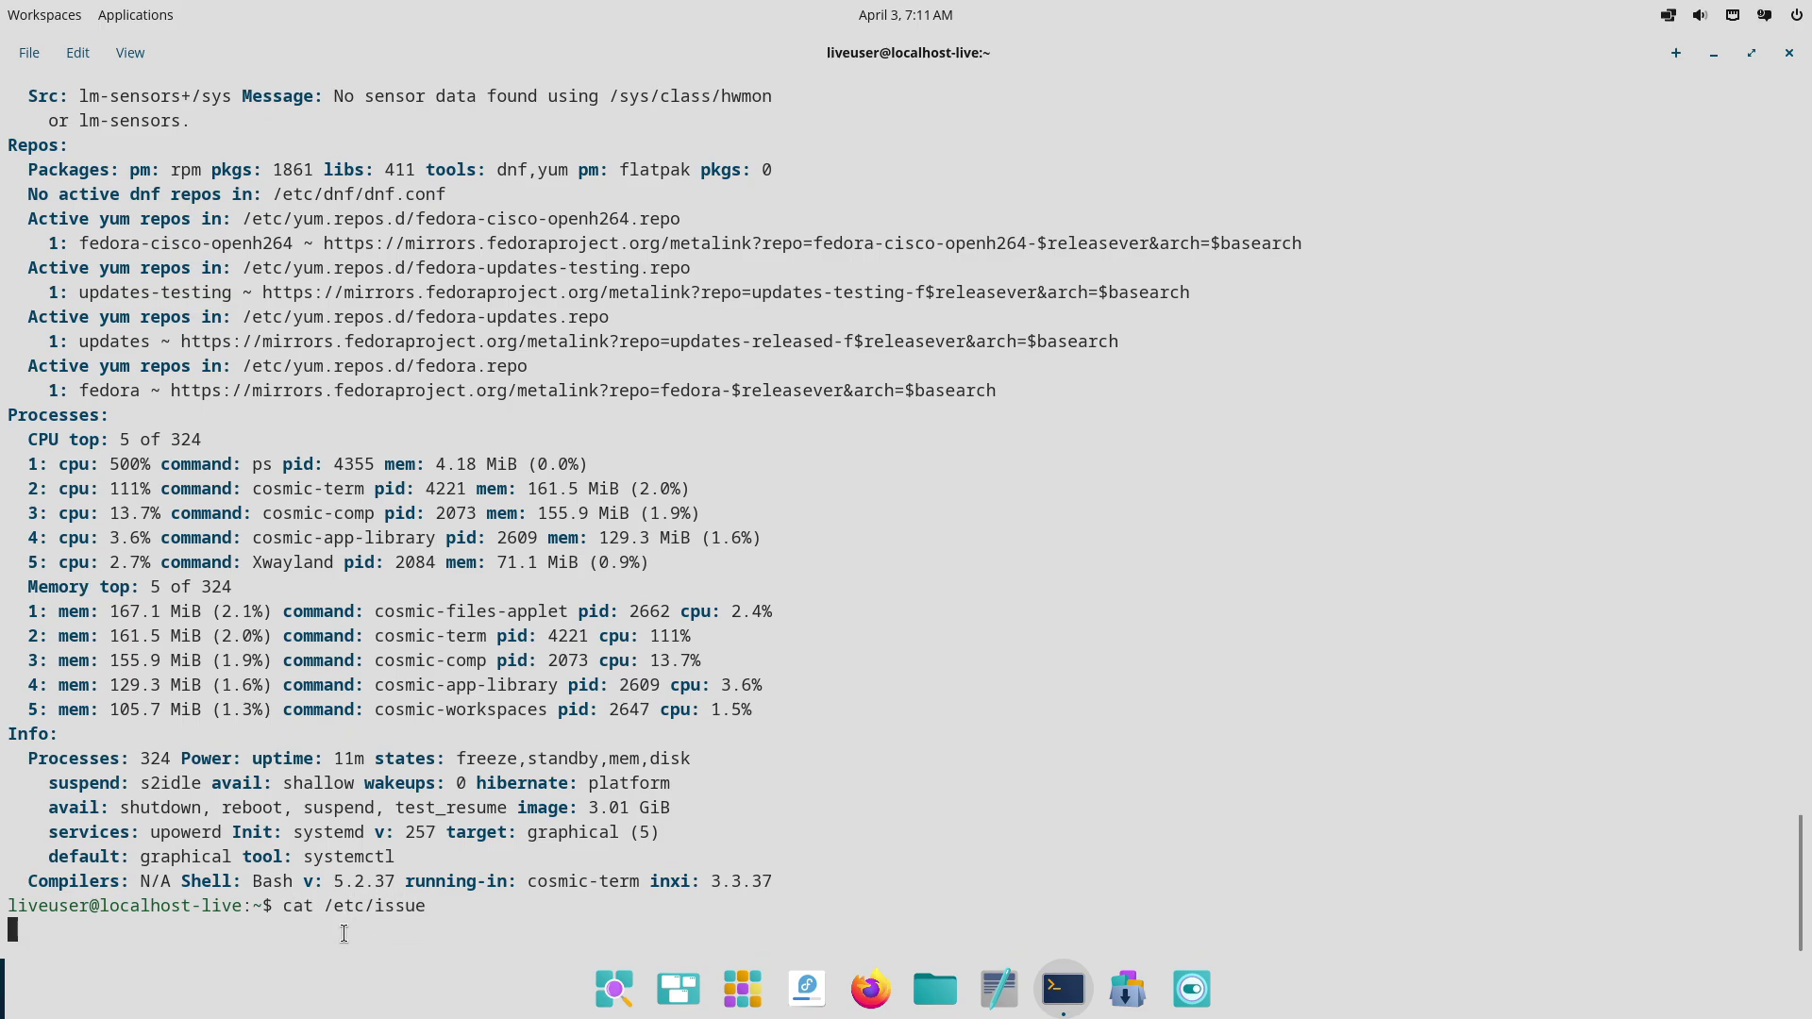
{"action": "type", "text": "exit"}
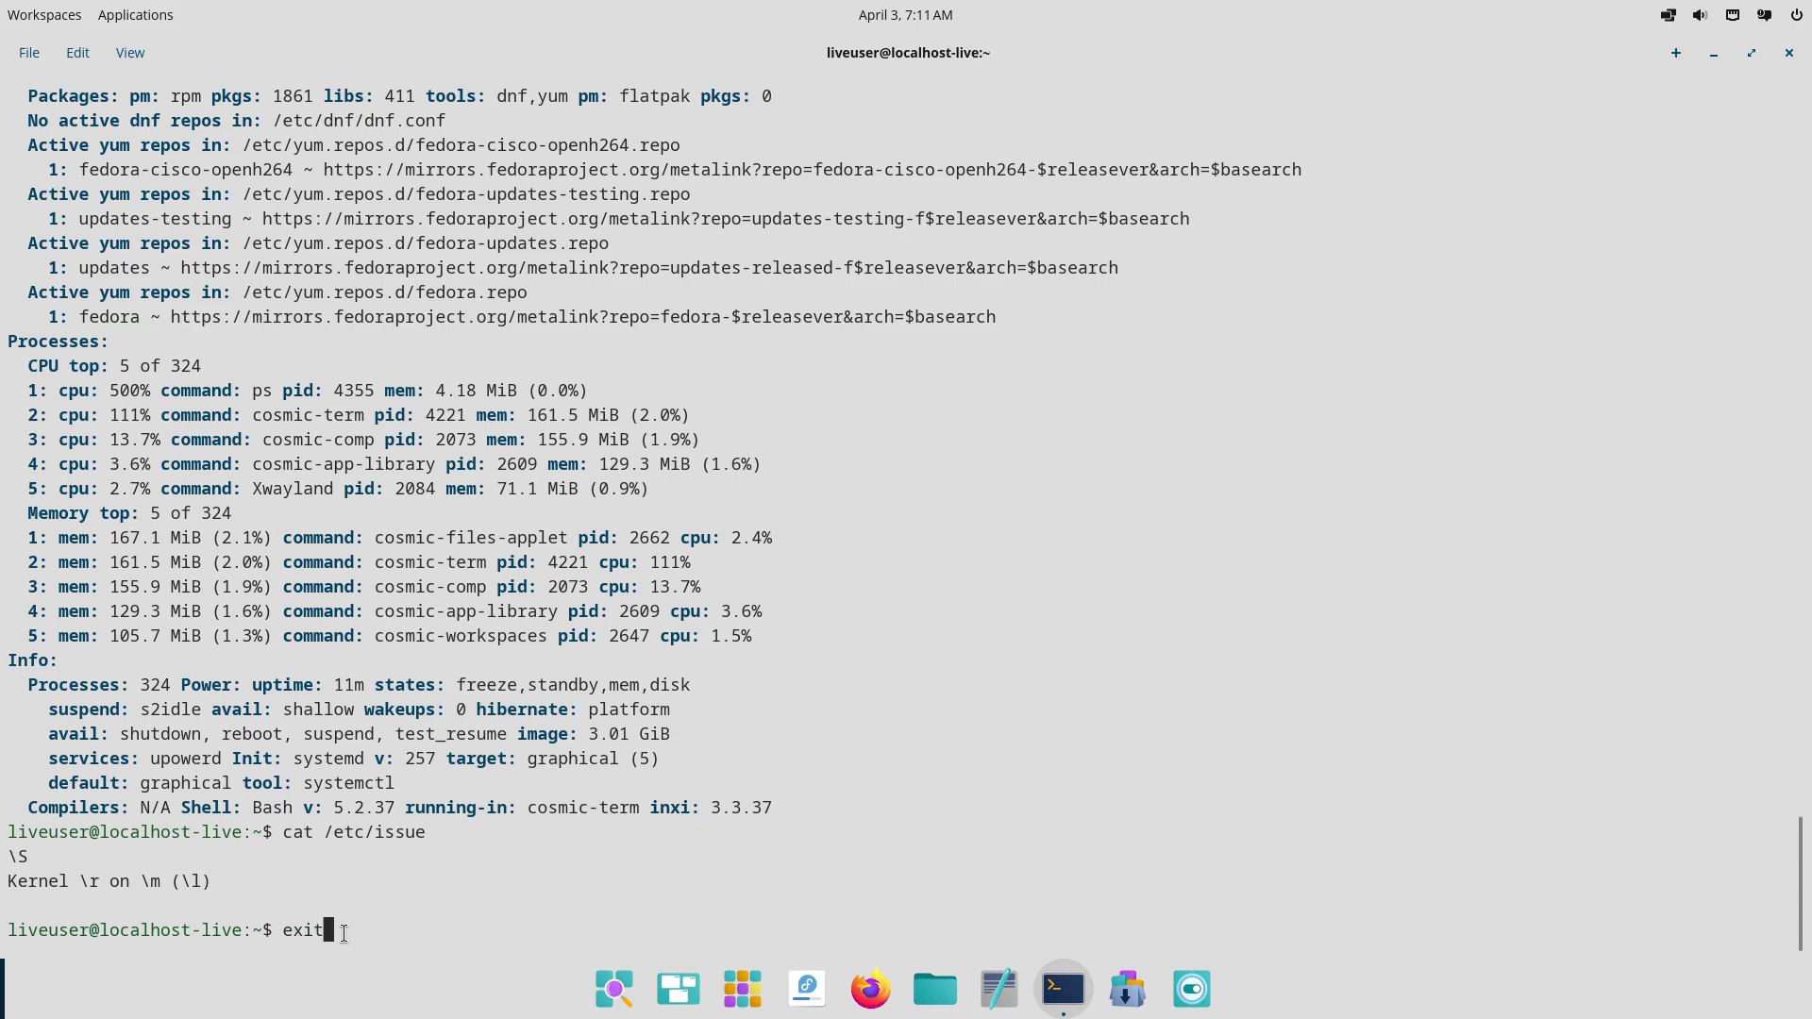
{"action": "key", "text": "Return"}
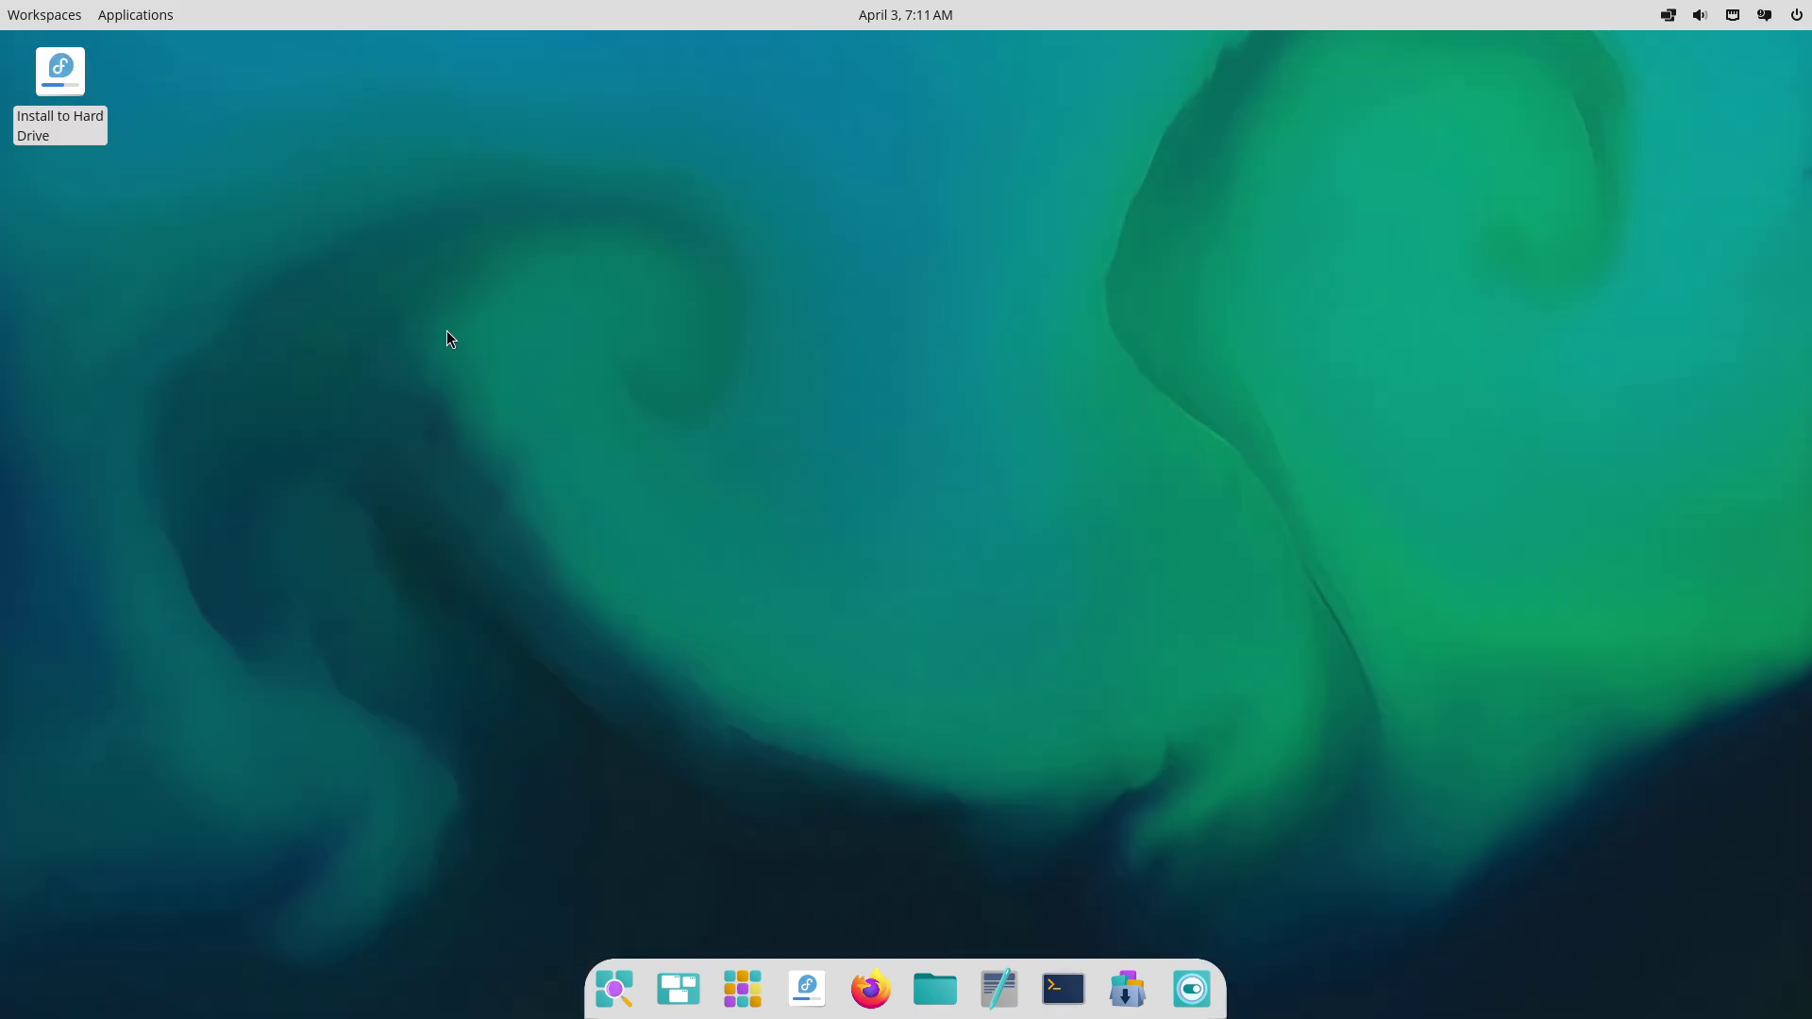
Browse the application library's Office, System and Utilities groups and its new-folder form, and close the library without creating a folder.
{"action": "left_click", "coordinate": [136, 15]}
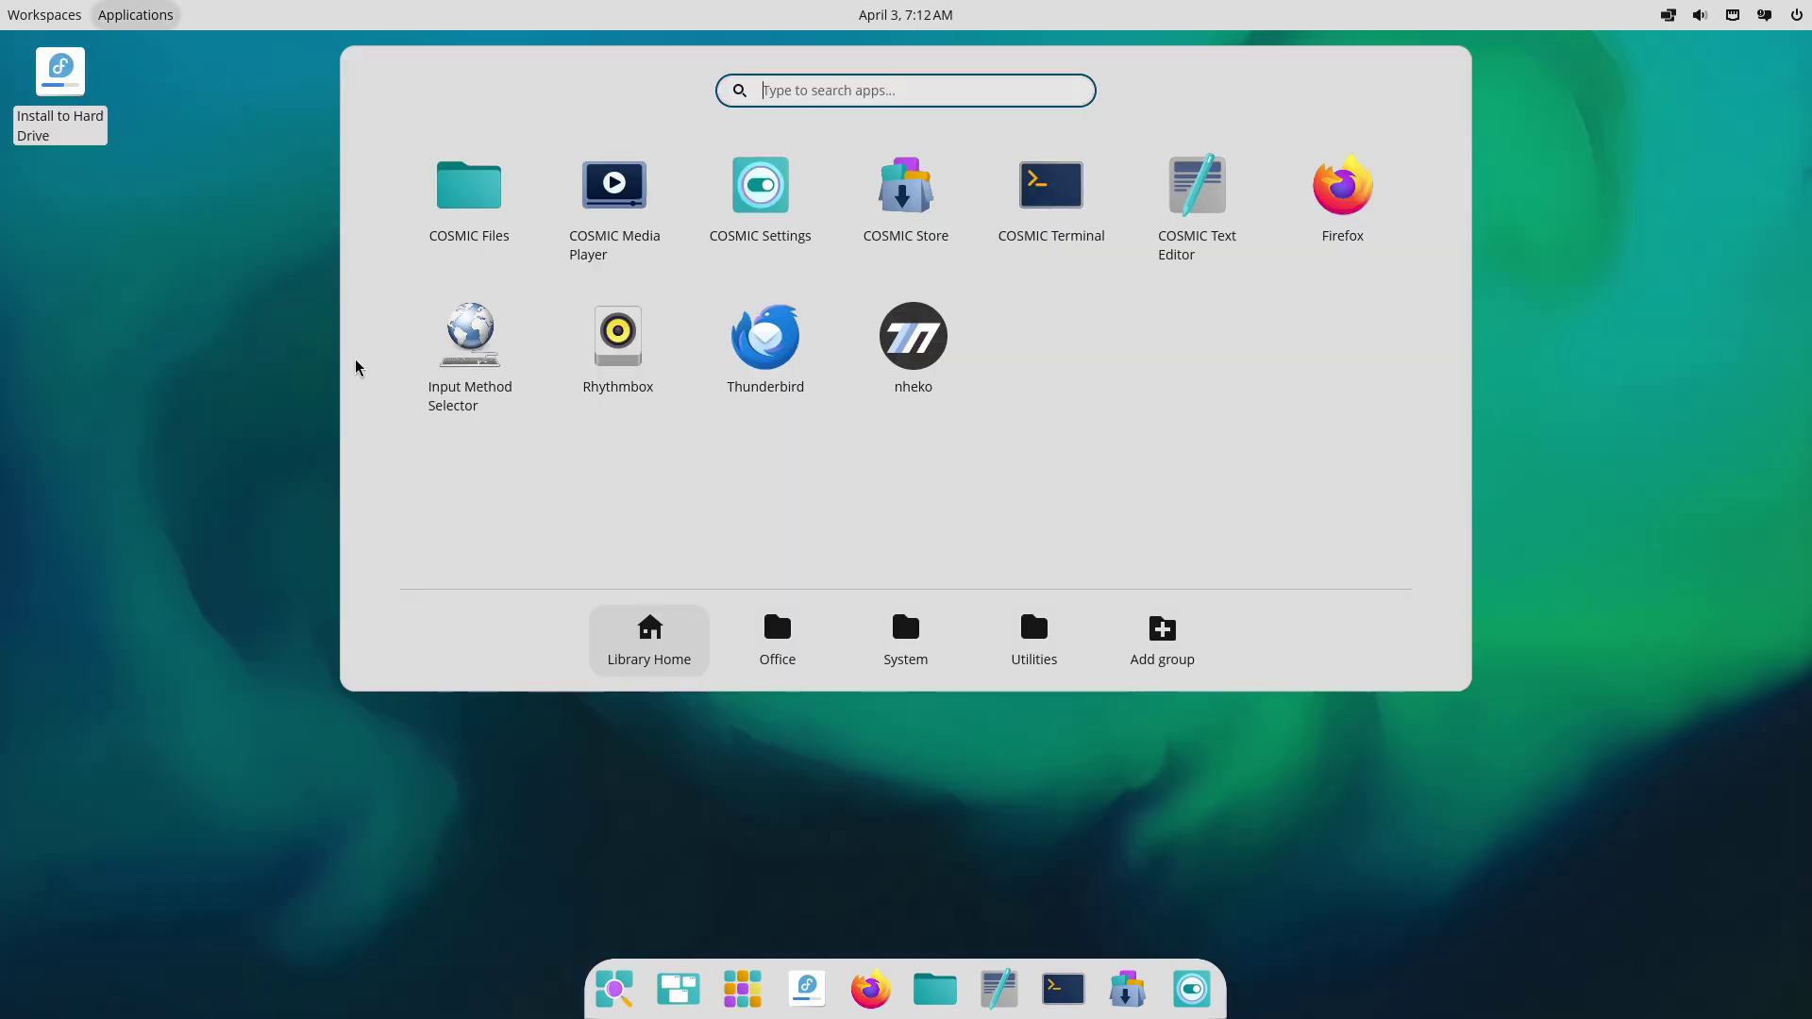
{"action": "left_click", "coordinate": [781, 620]}
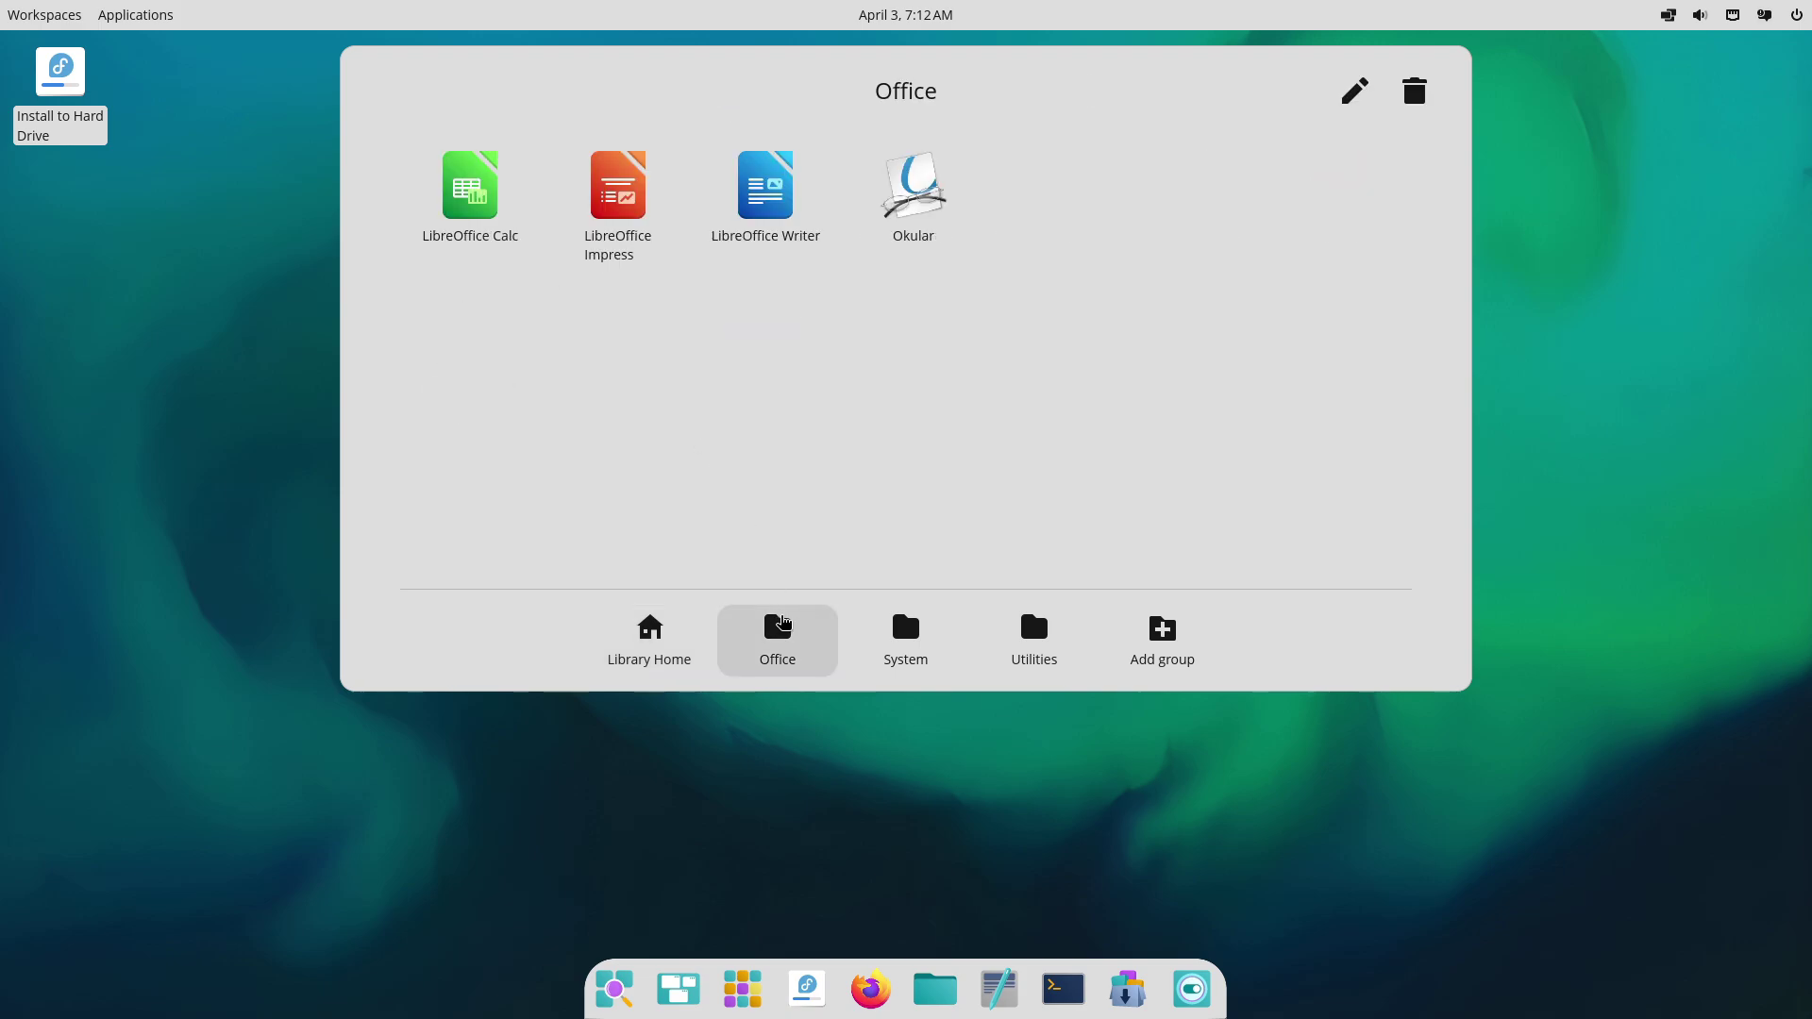
{"action": "left_click", "coordinate": [898, 628]}
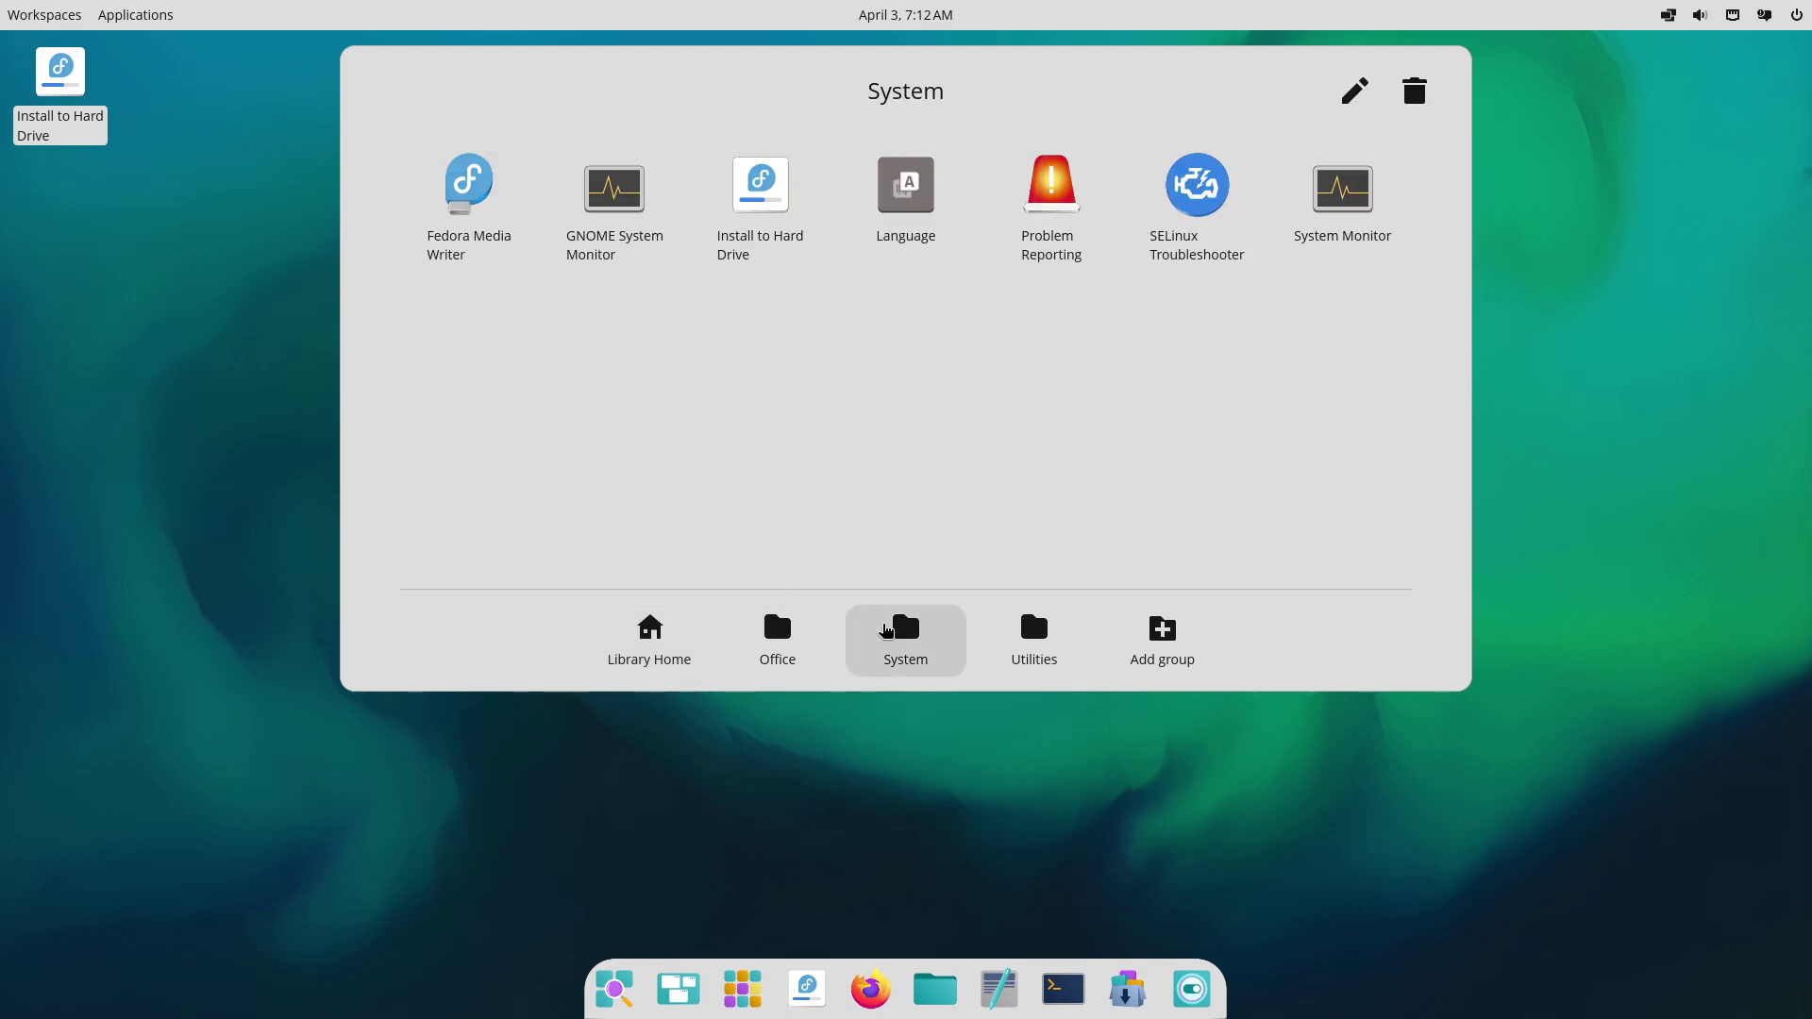
{"action": "left_click", "coordinate": [1031, 652]}
{"action": "left_click", "coordinate": [1143, 652]}
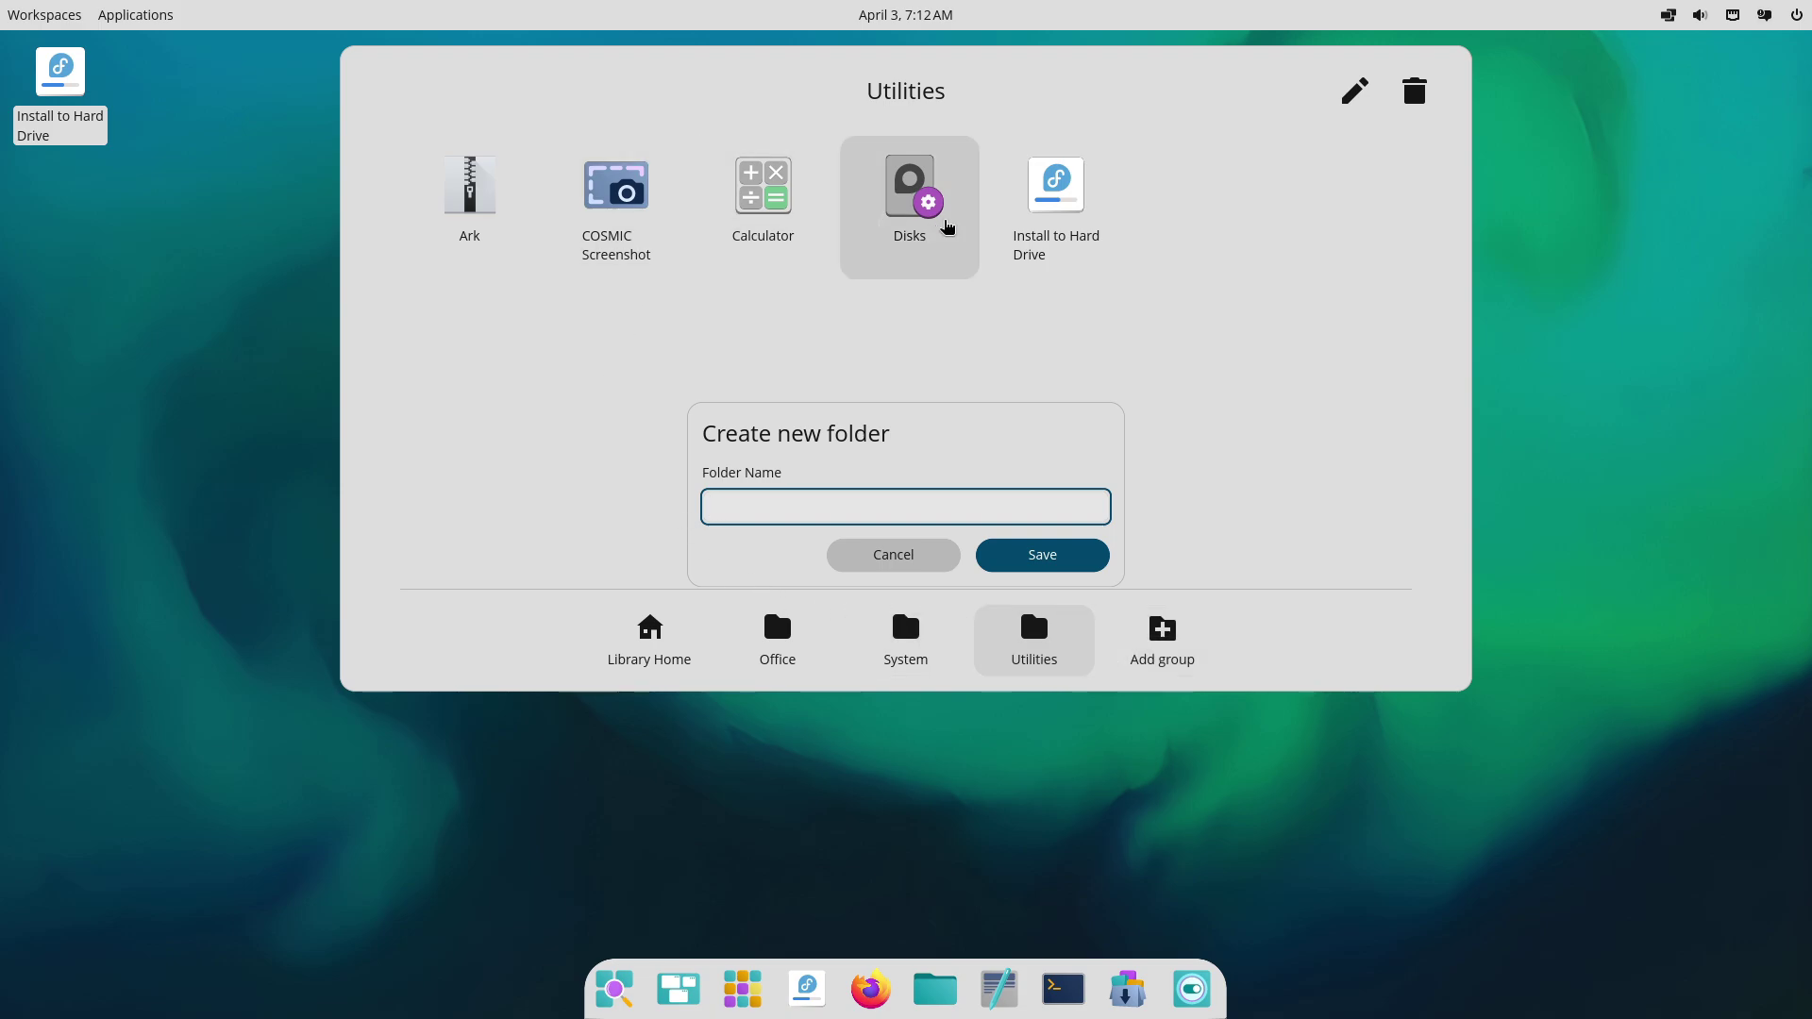
{"action": "left_click", "coordinate": [1017, 242]}
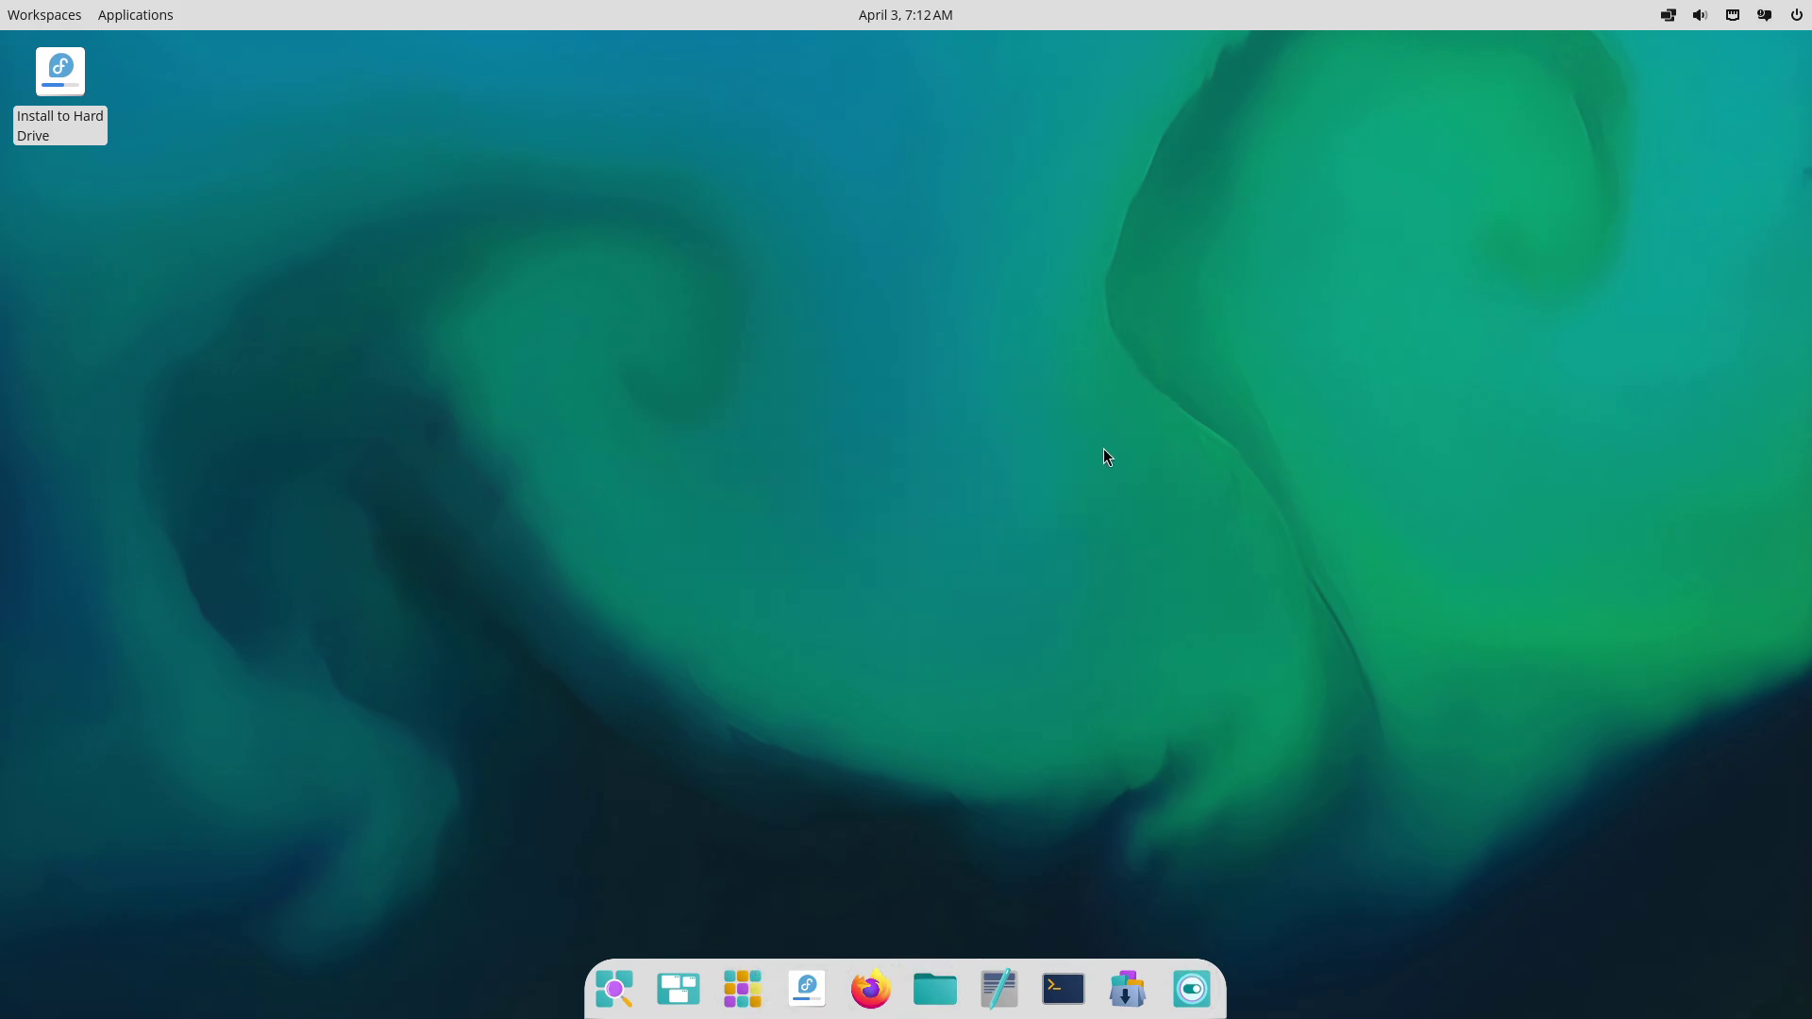
Review the desktop's date, window tiling, sound and network applets, trying Tiled as the new workspace behavior and restoring Floating.
{"action": "left_click", "coordinate": [909, 22]}
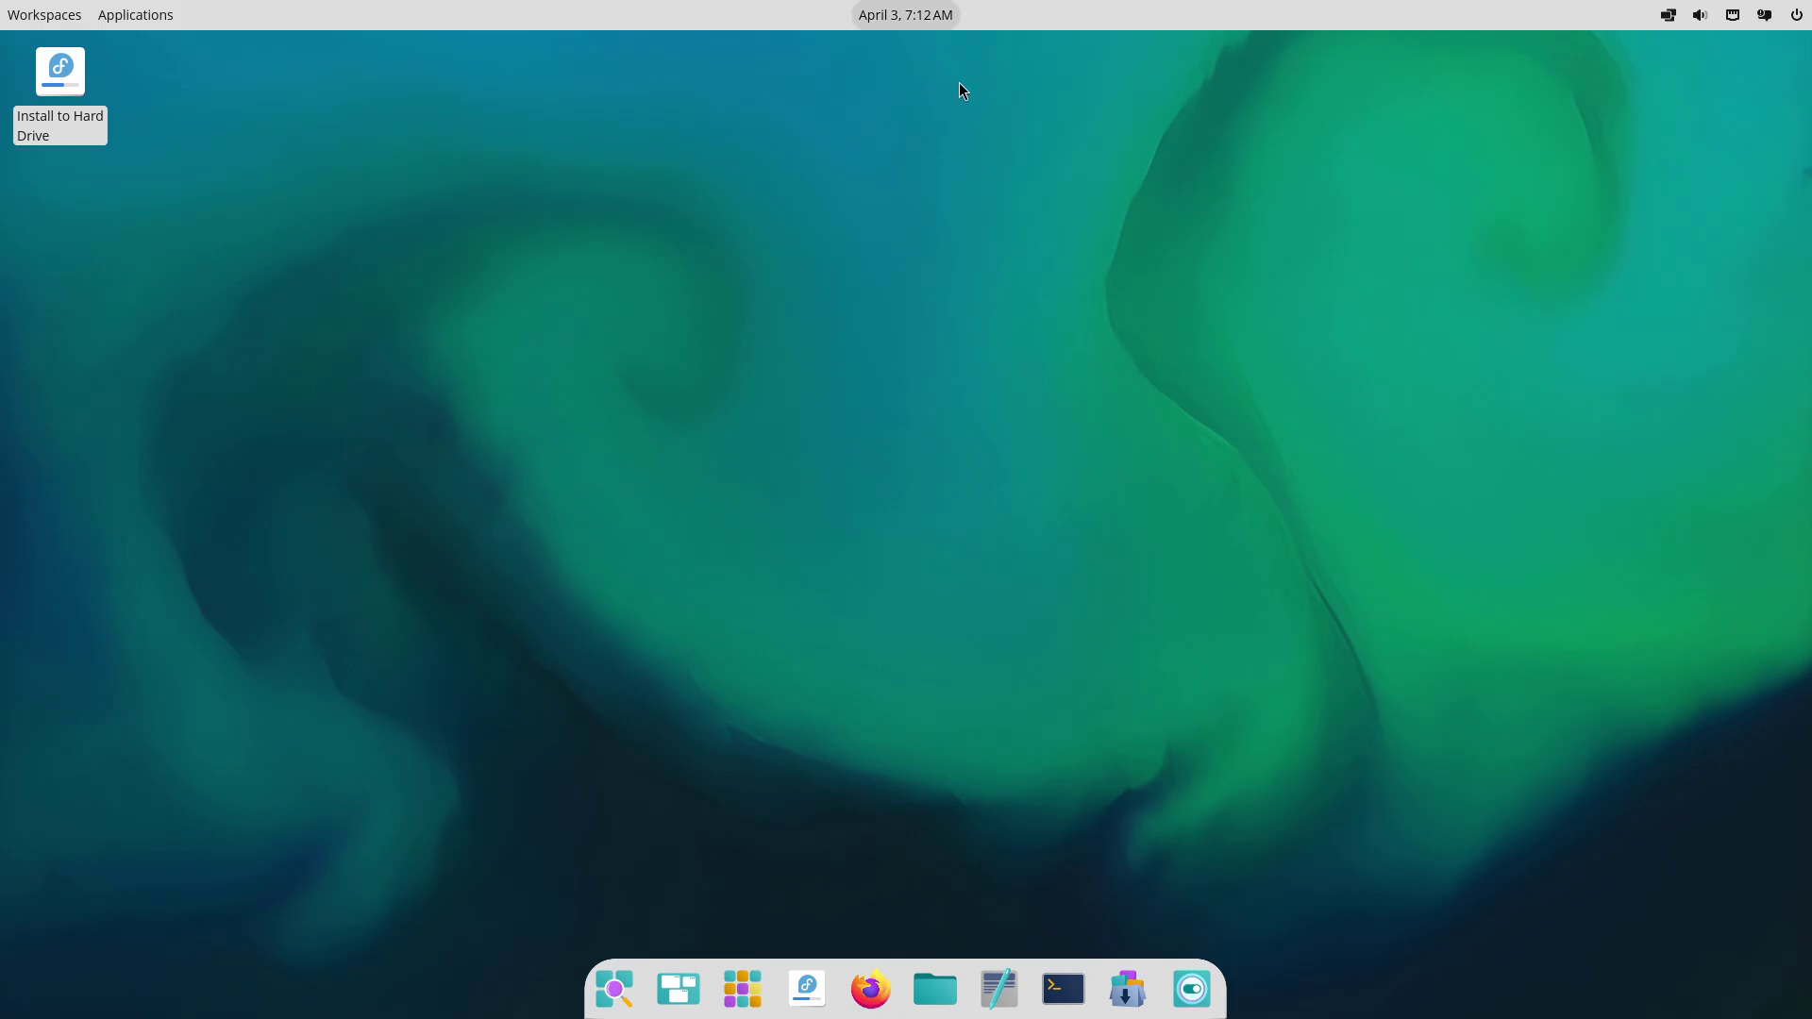
{"action": "left_click", "coordinate": [1125, 215]}
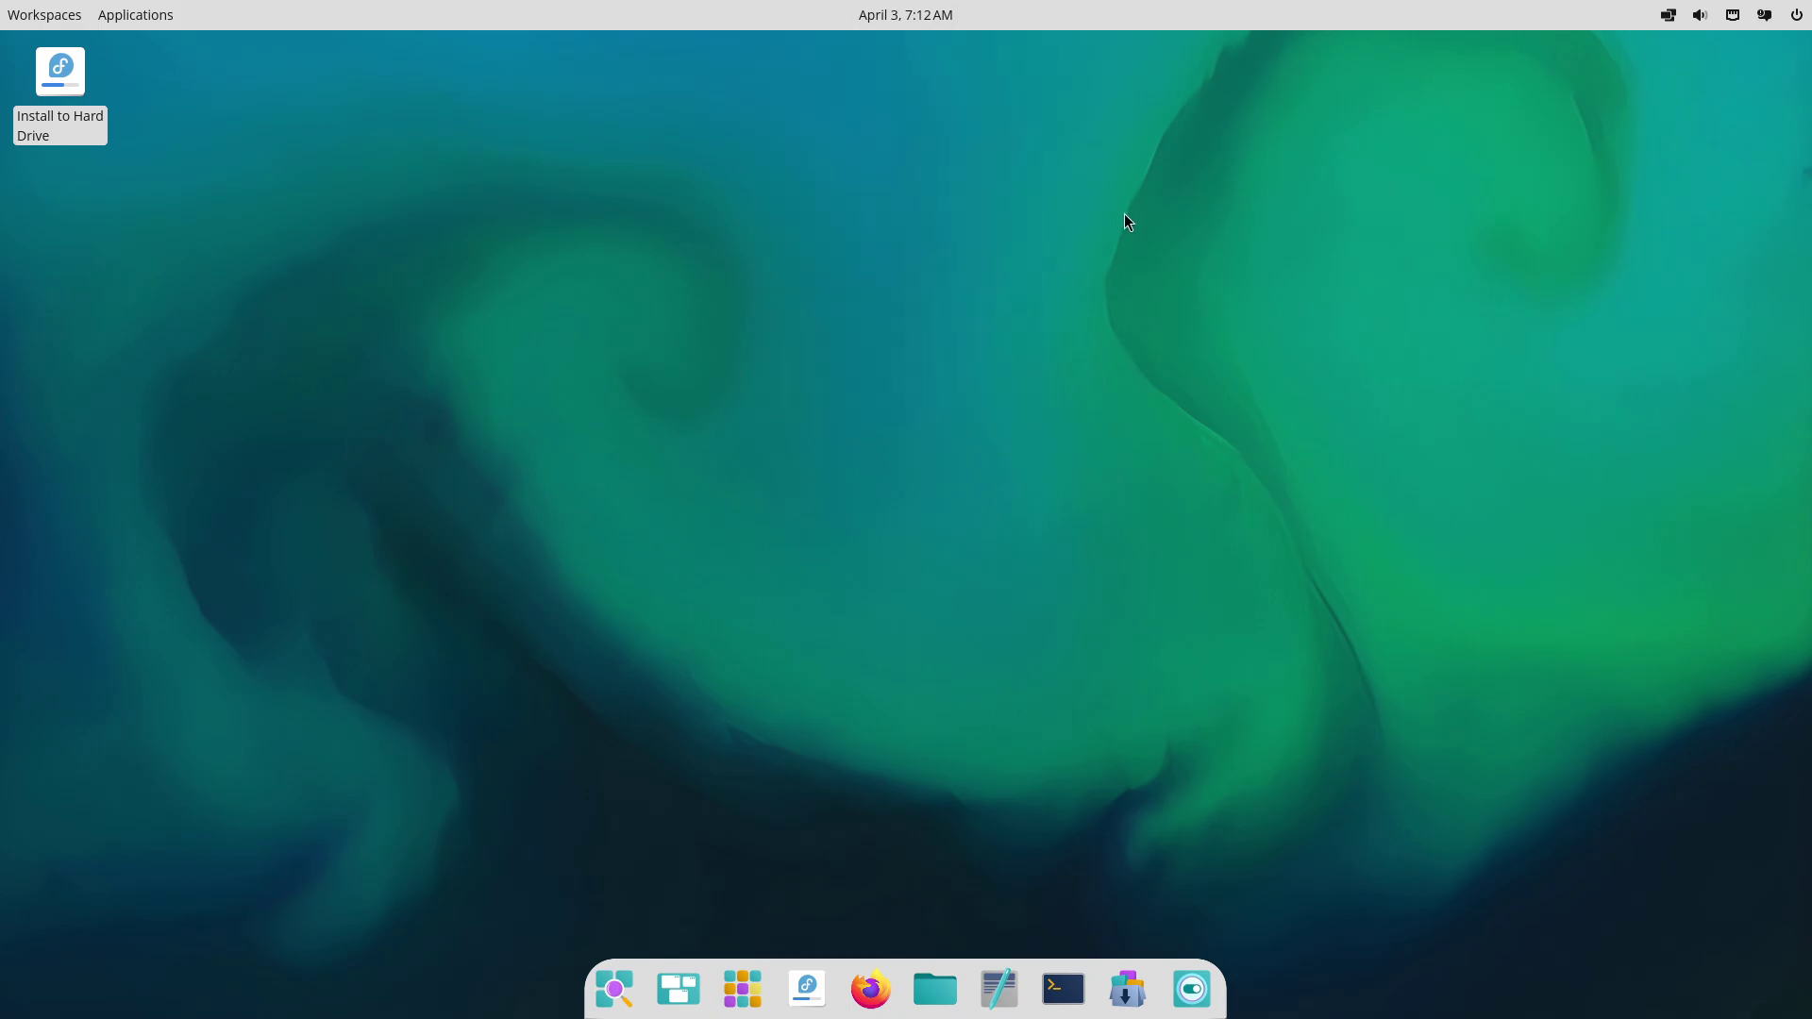
{"action": "left_click", "coordinate": [1668, 15]}
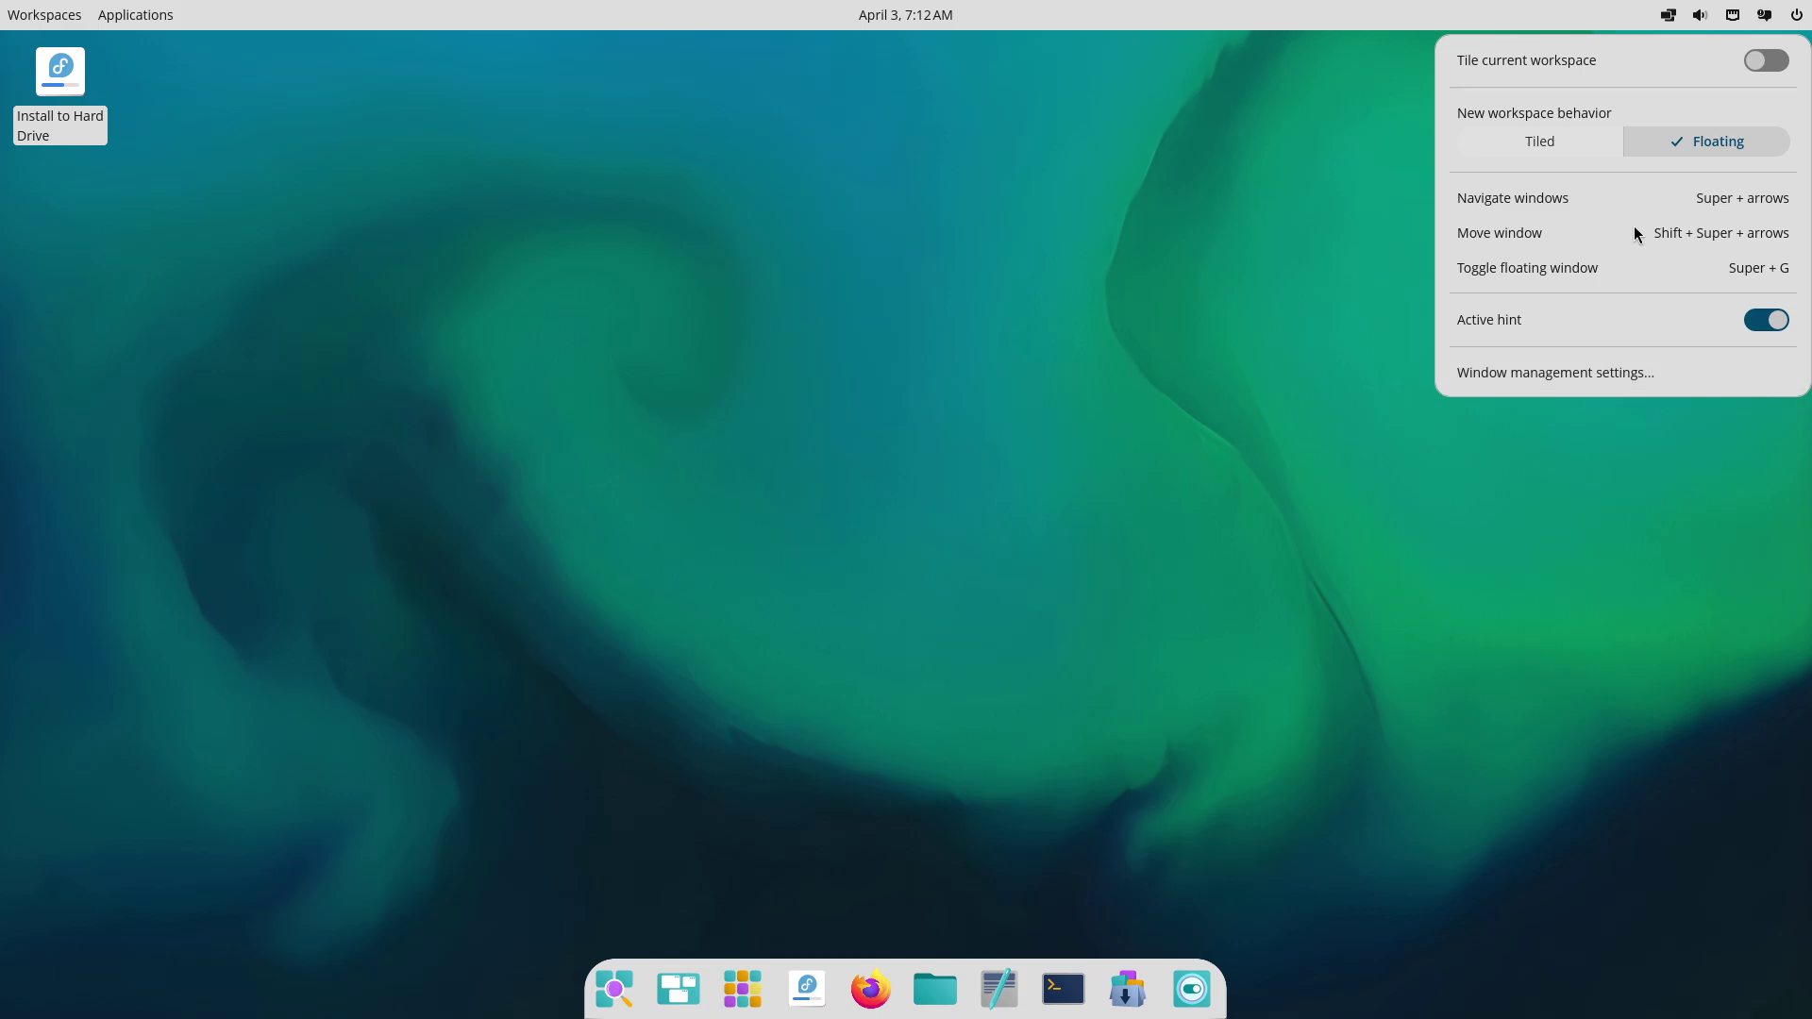
{"action": "left_click", "coordinate": [1589, 141]}
{"action": "left_click", "coordinate": [1680, 143]}
{"action": "left_click", "coordinate": [1699, 16]}
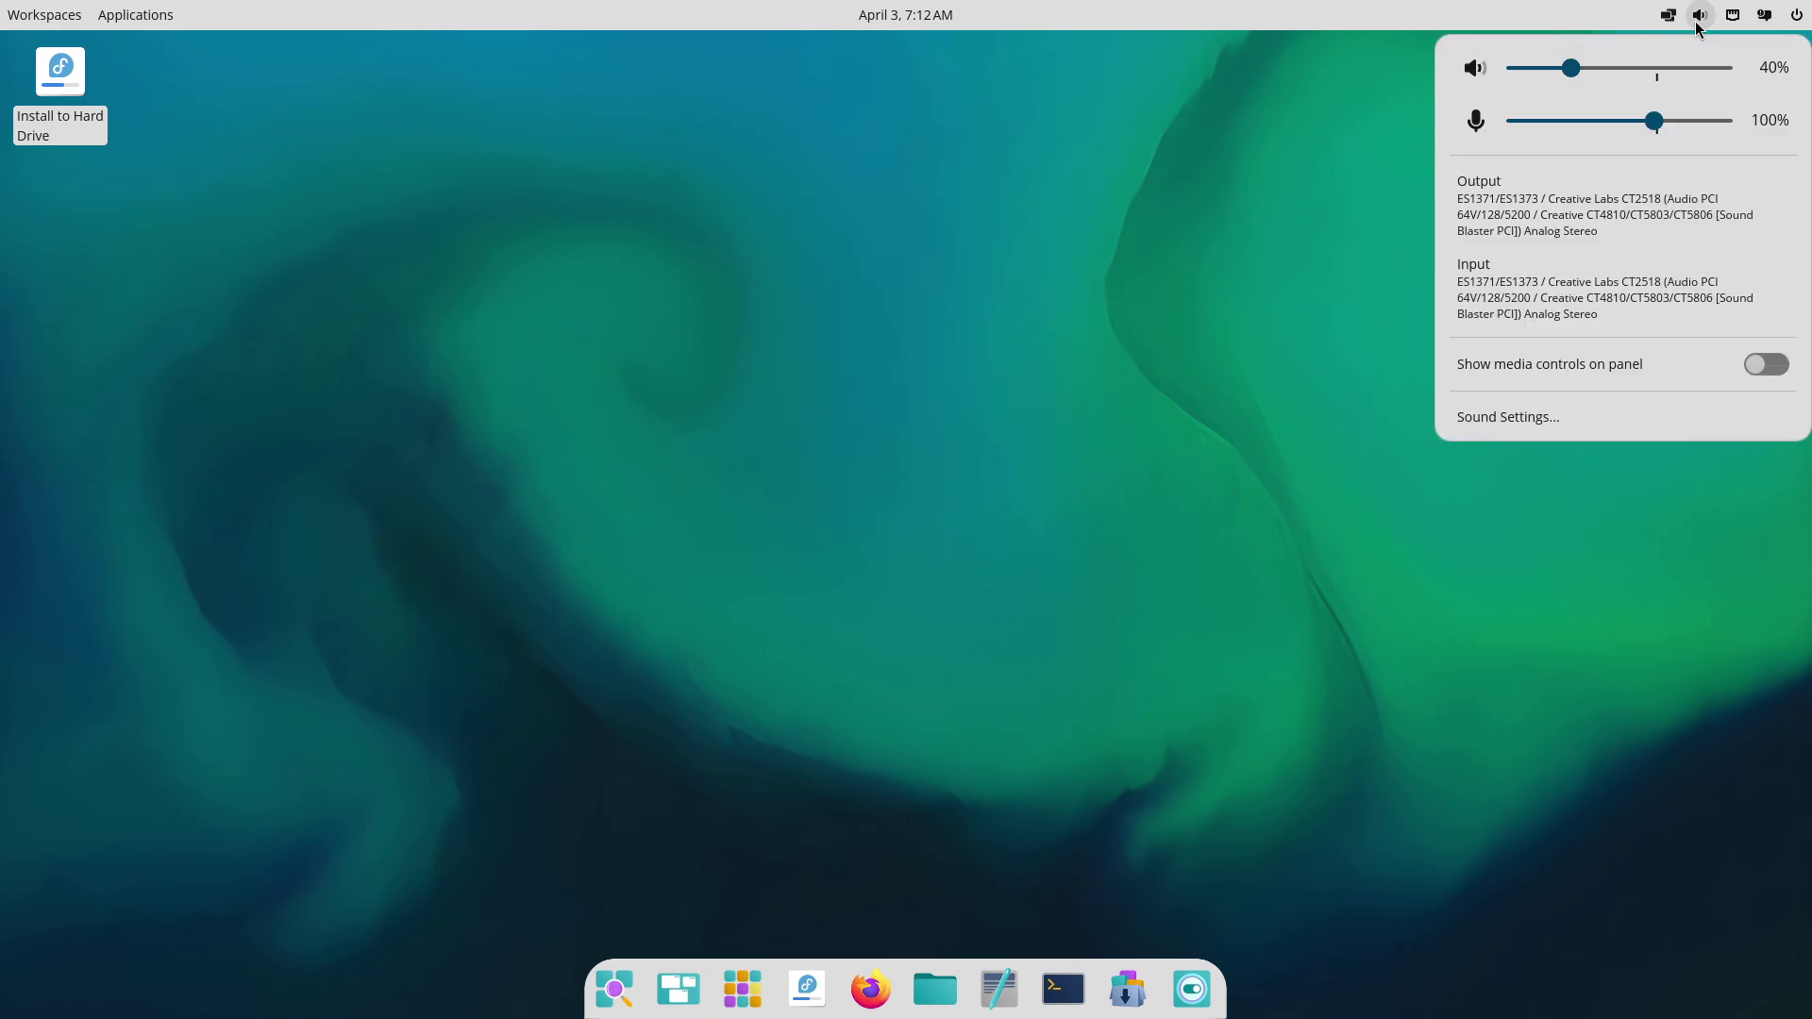
{"action": "left_click", "coordinate": [1727, 20]}
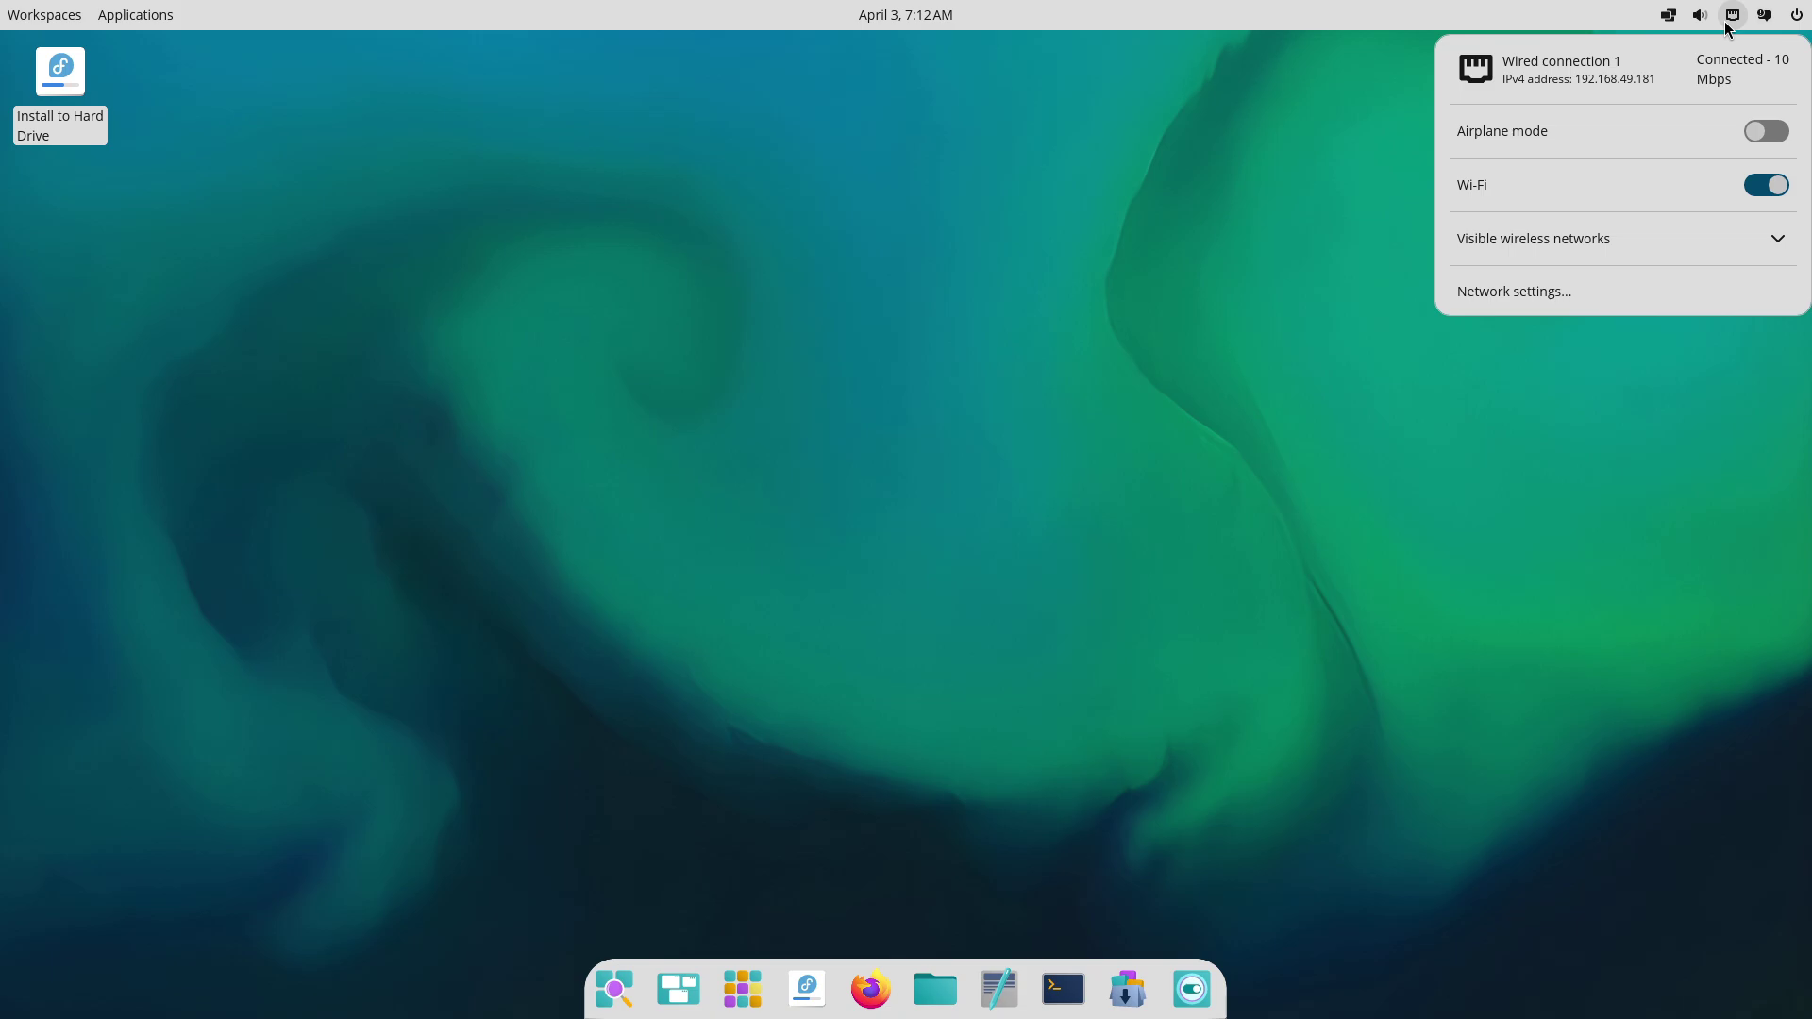
Clear all desktop notifications, and view the session and power options without choosing one.
{"action": "left_click", "coordinate": [1761, 26]}
{"action": "left_click", "coordinate": [1761, 28]}
{"action": "left_click", "coordinate": [1761, 29]}
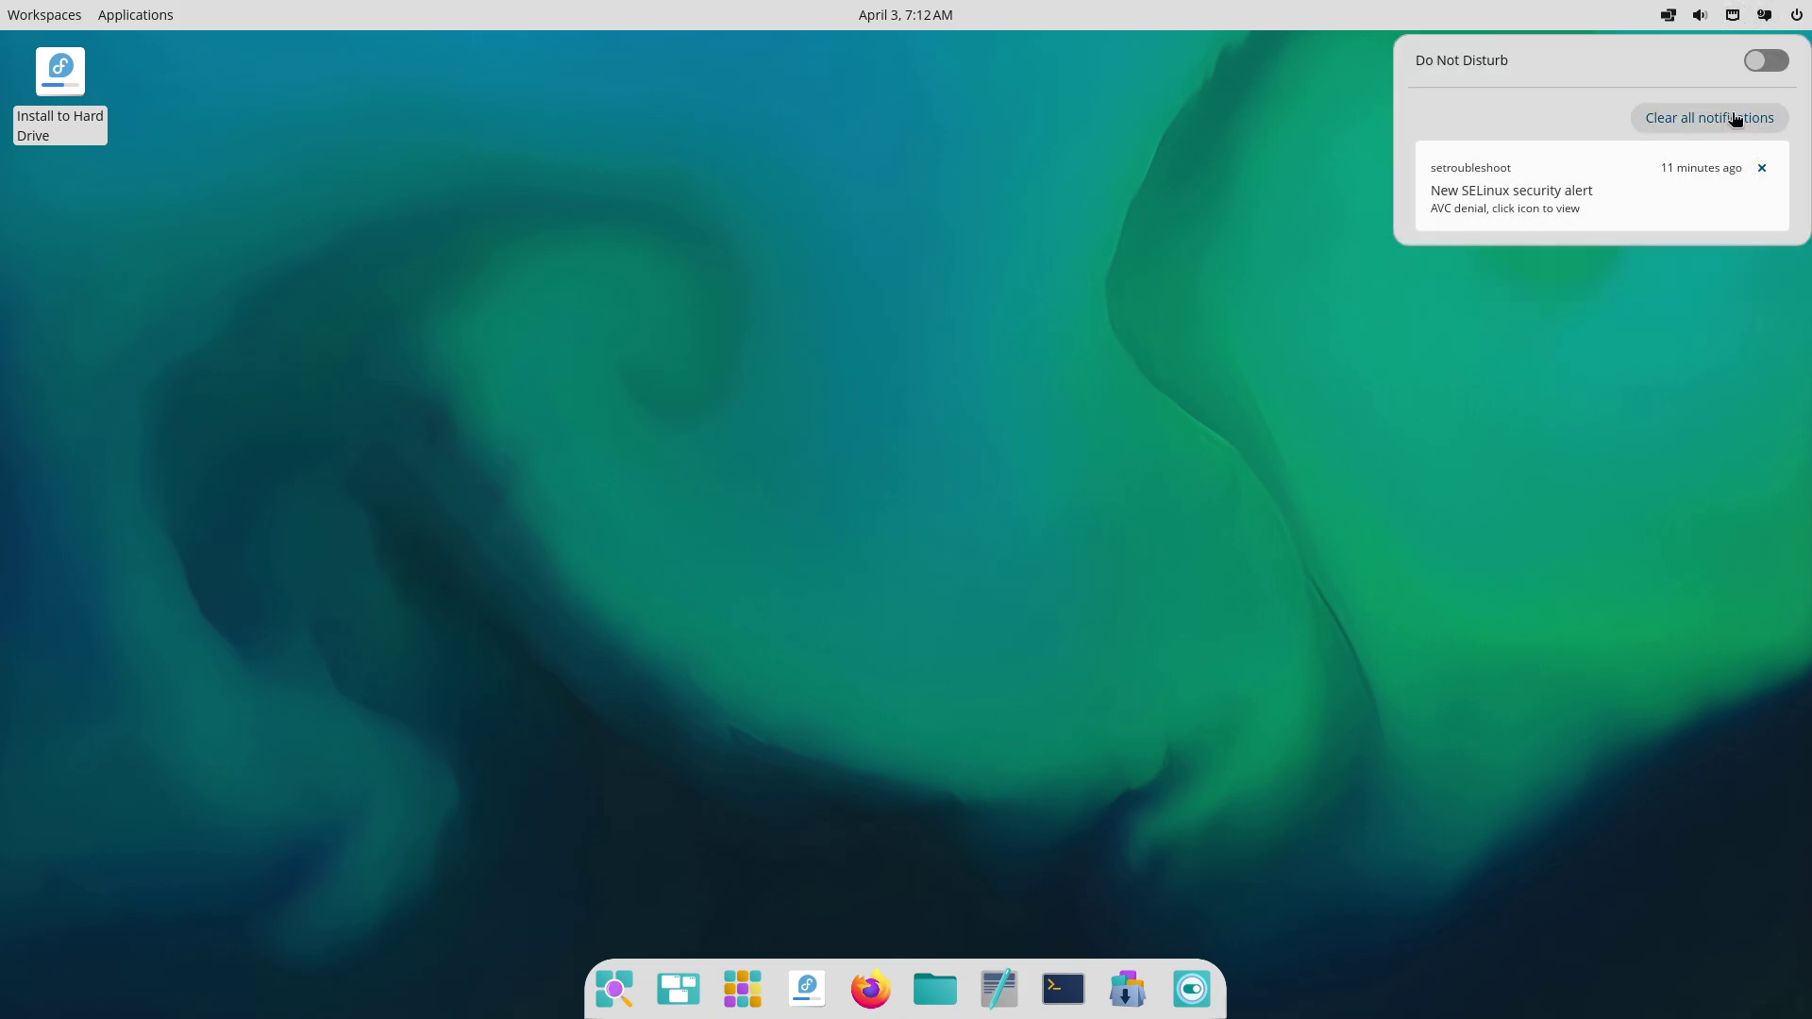
{"action": "left_click", "coordinate": [1736, 117]}
{"action": "left_click", "coordinate": [1791, 21]}
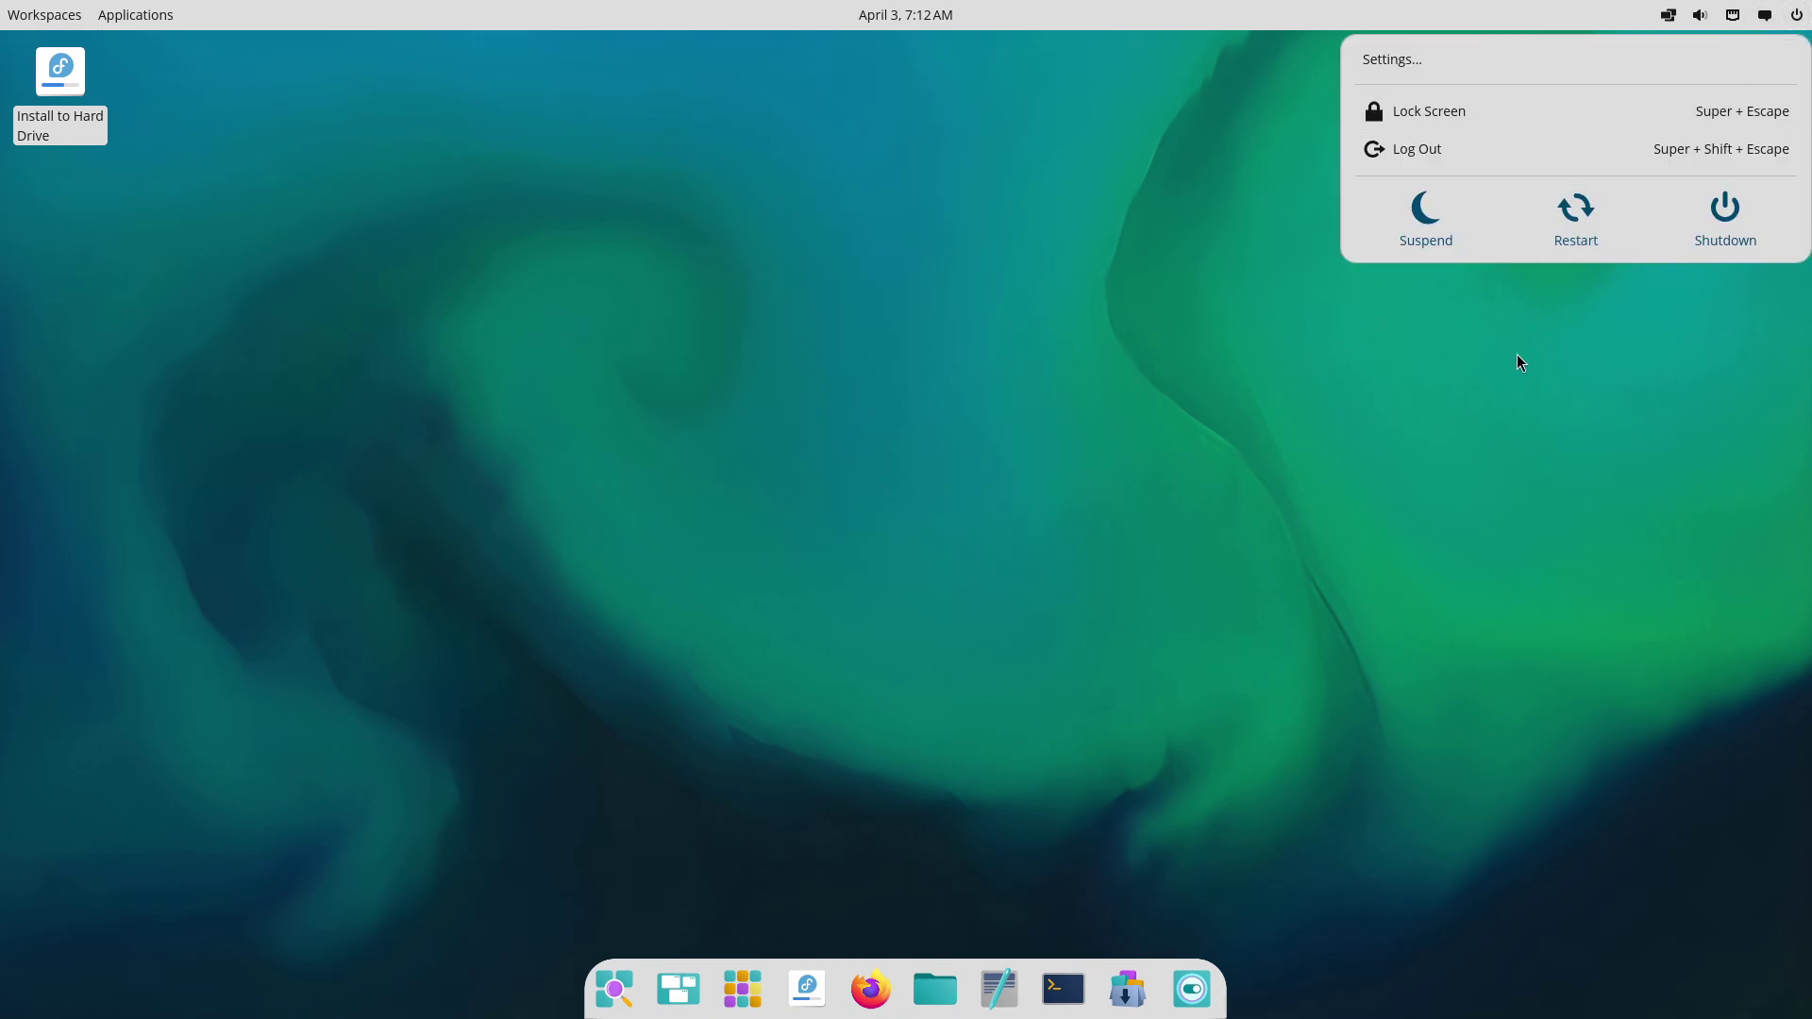
{"action": "left_click", "coordinate": [1517, 356]}
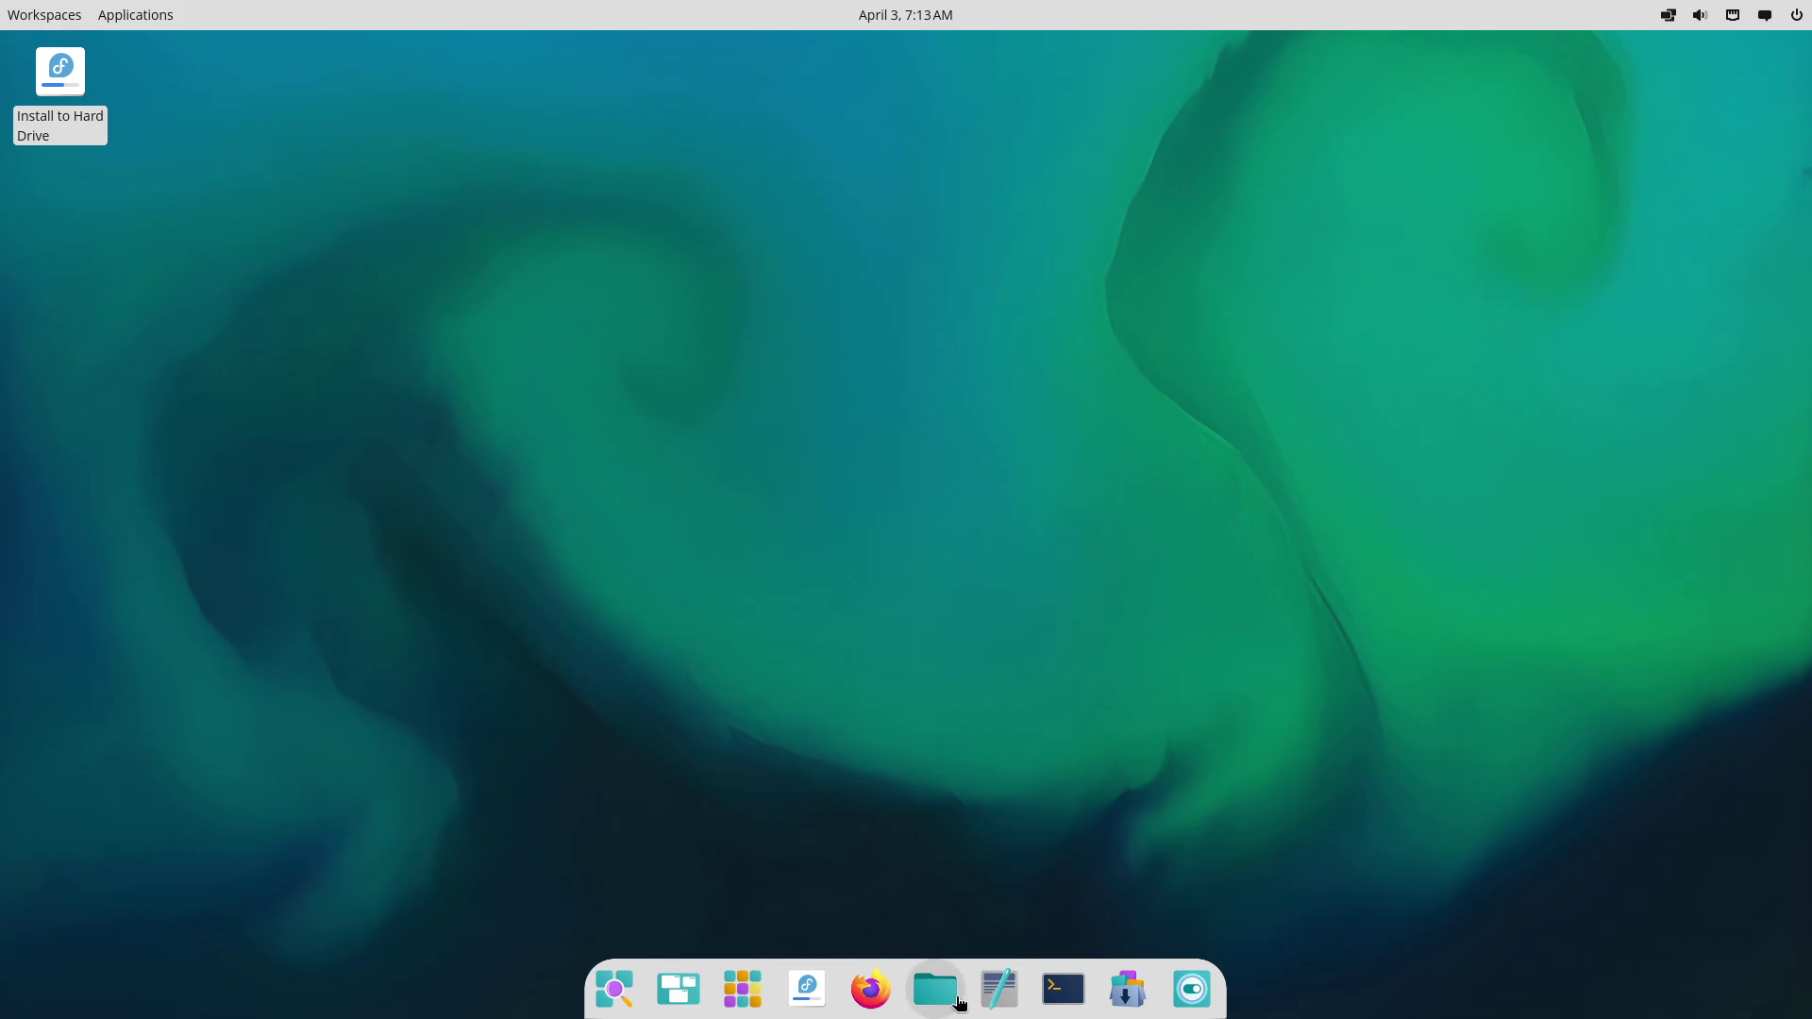
Open the file manager, view its View options, About details and theme settings, and close it.
{"action": "left_click", "coordinate": [632, 991]}
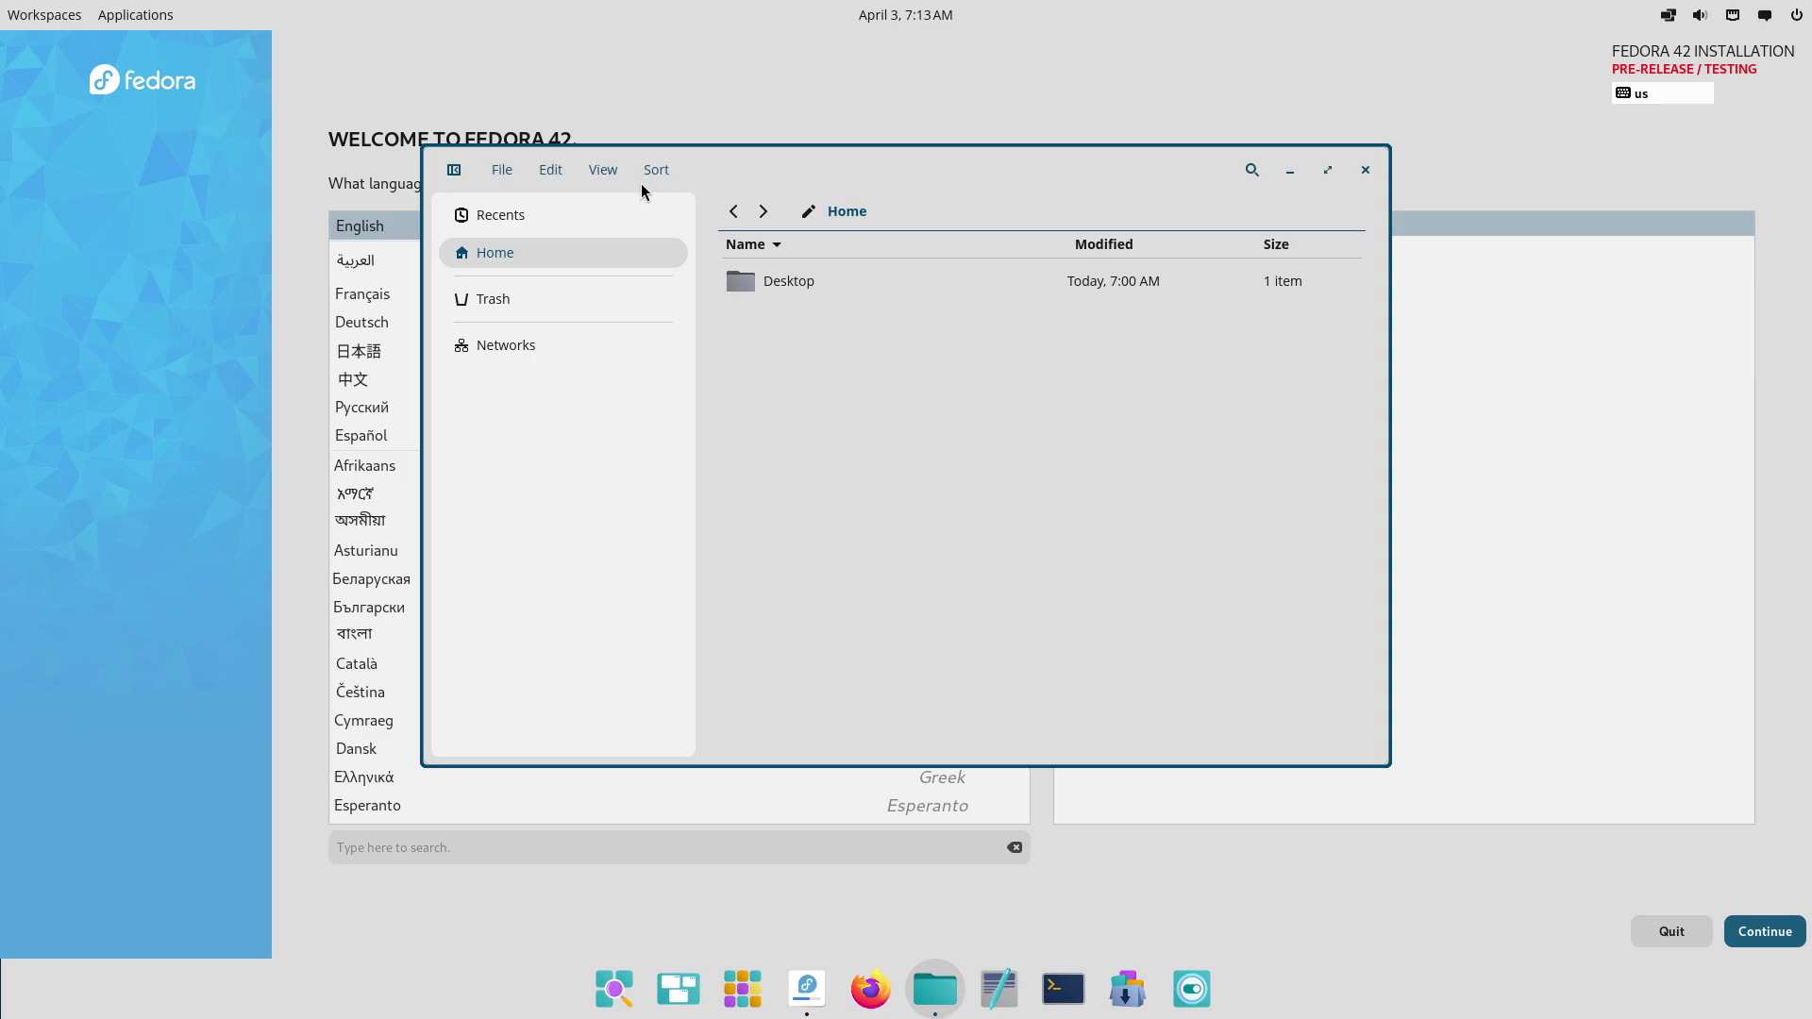
{"action": "left_click", "coordinate": [506, 172]}
{"action": "mouse_move", "coordinate": [540, 172]}
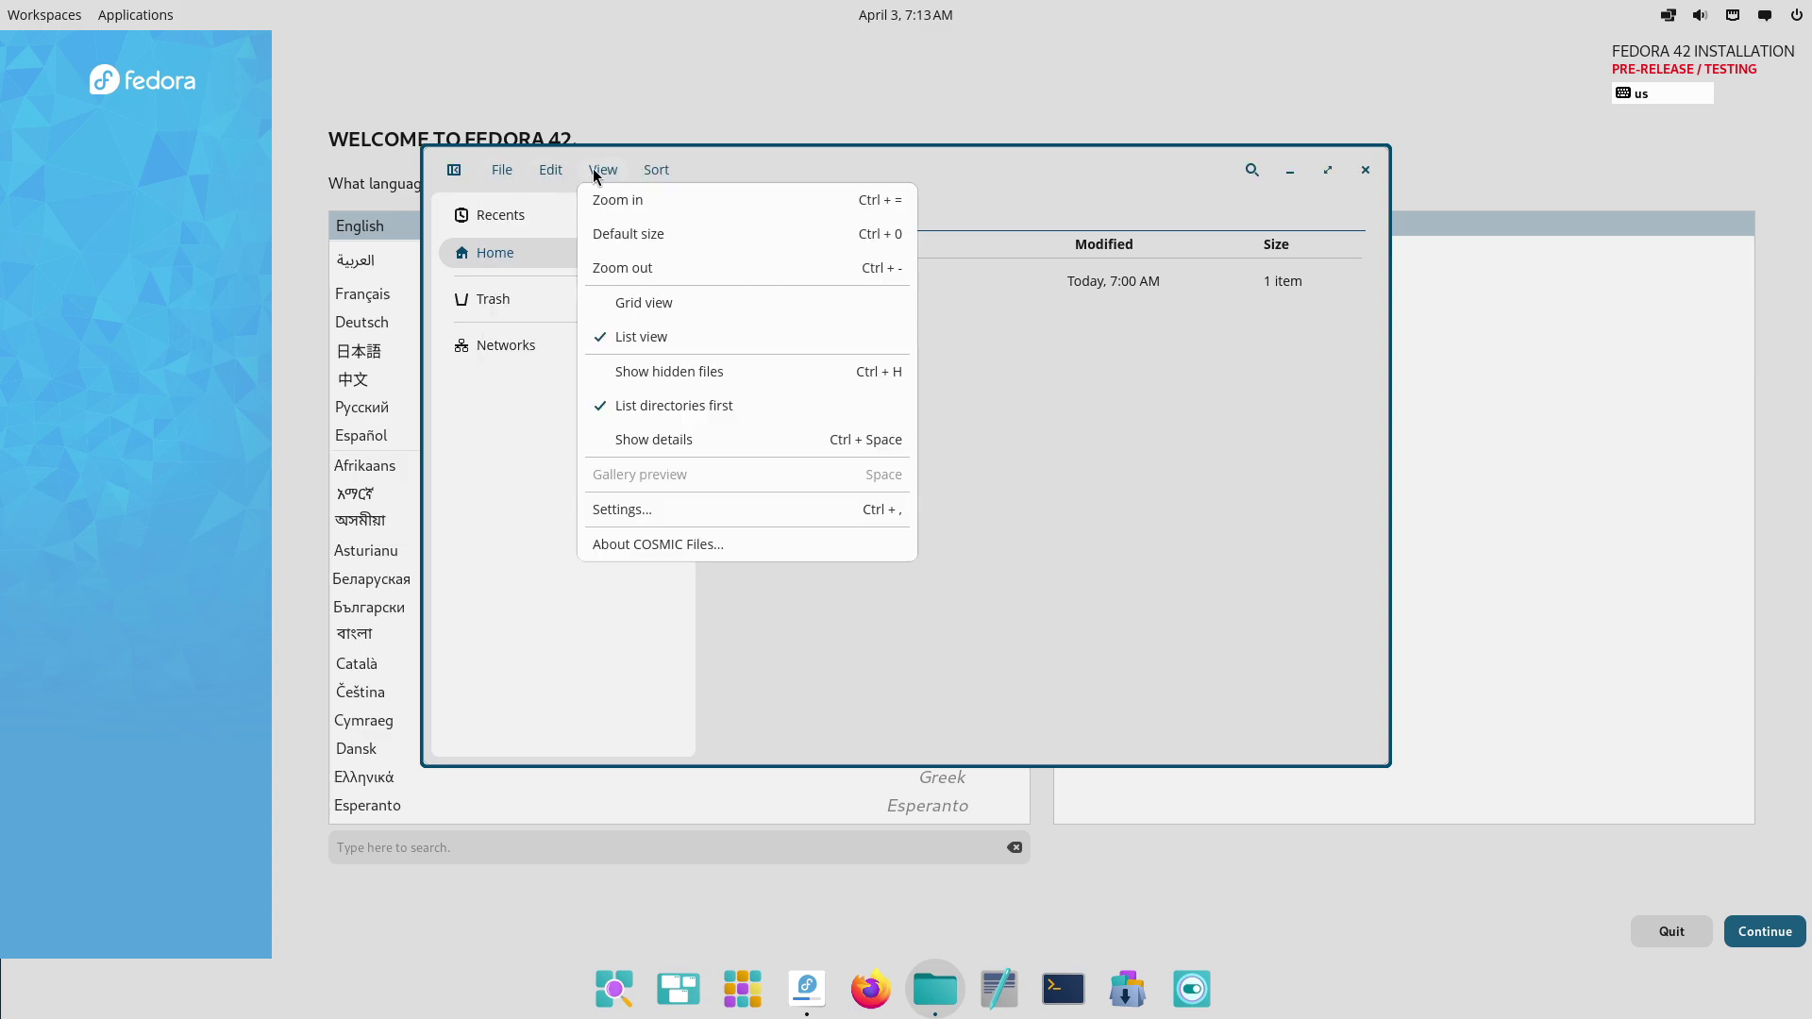
{"action": "left_click", "coordinate": [697, 543]}
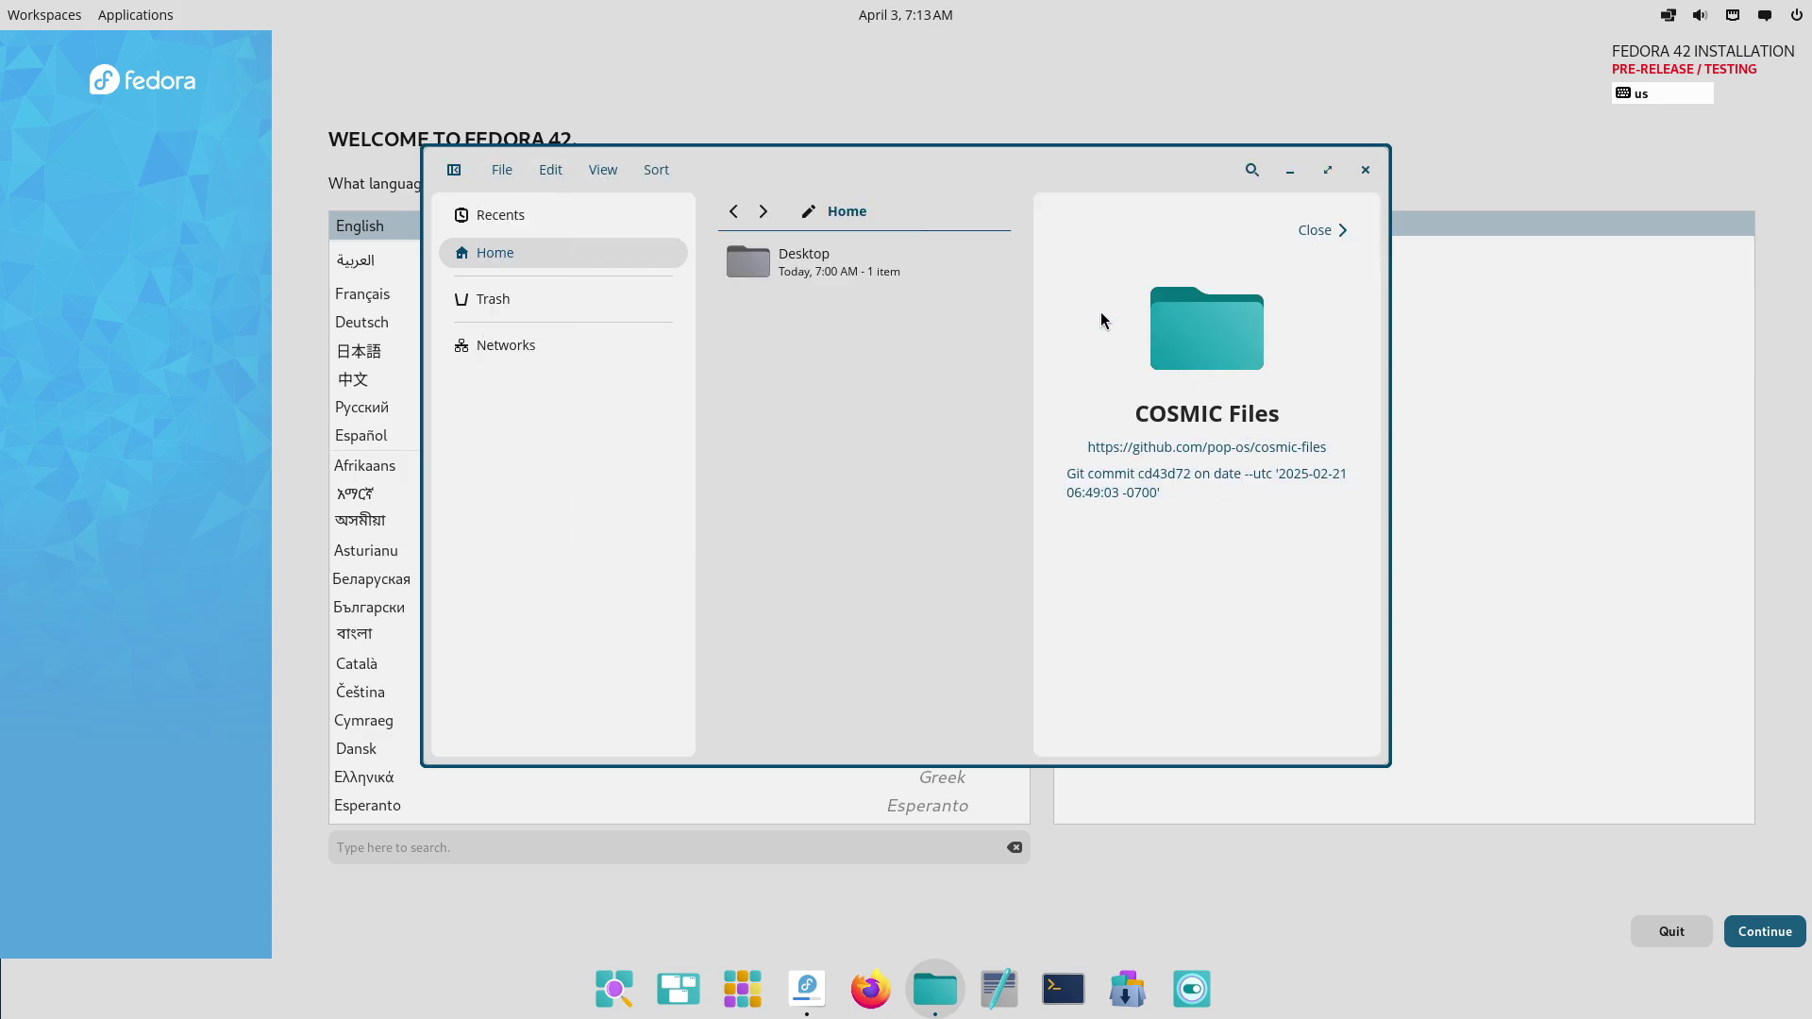
{"action": "left_click", "coordinate": [598, 170]}
{"action": "left_click", "coordinate": [634, 511]}
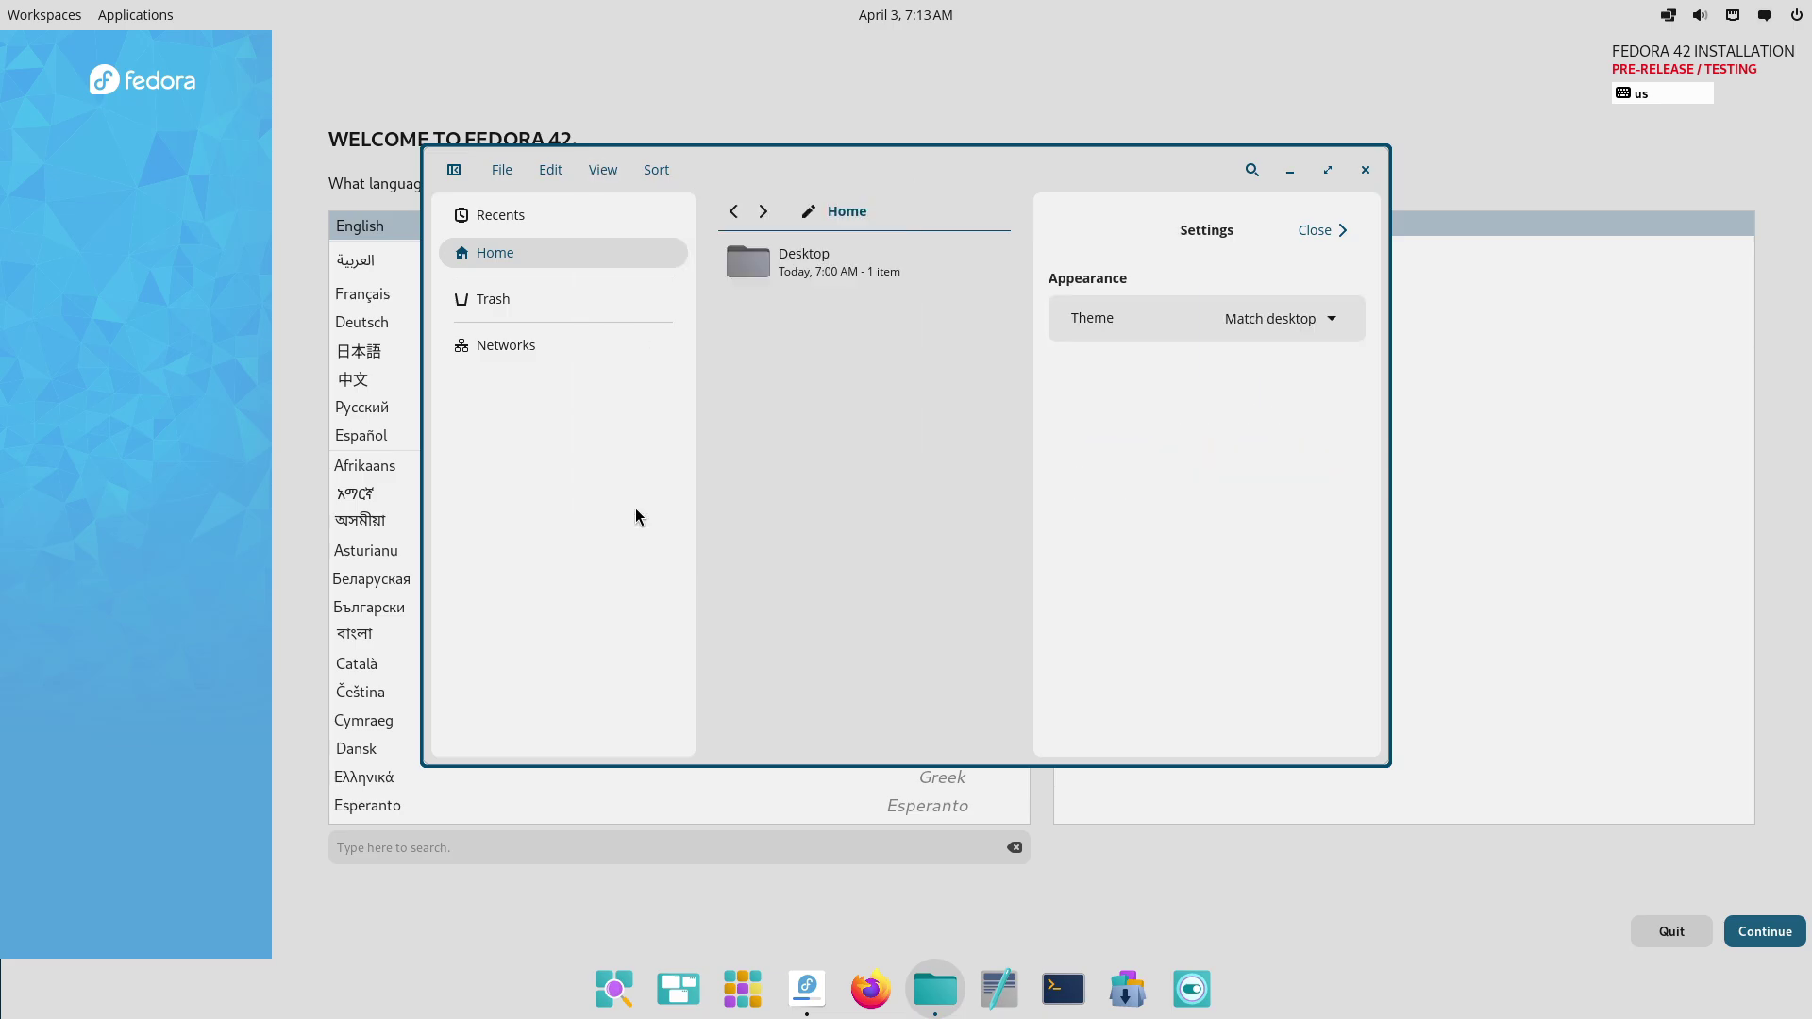
{"action": "double_click", "coordinate": [852, 281]}
{"action": "left_click", "coordinate": [1365, 170]}
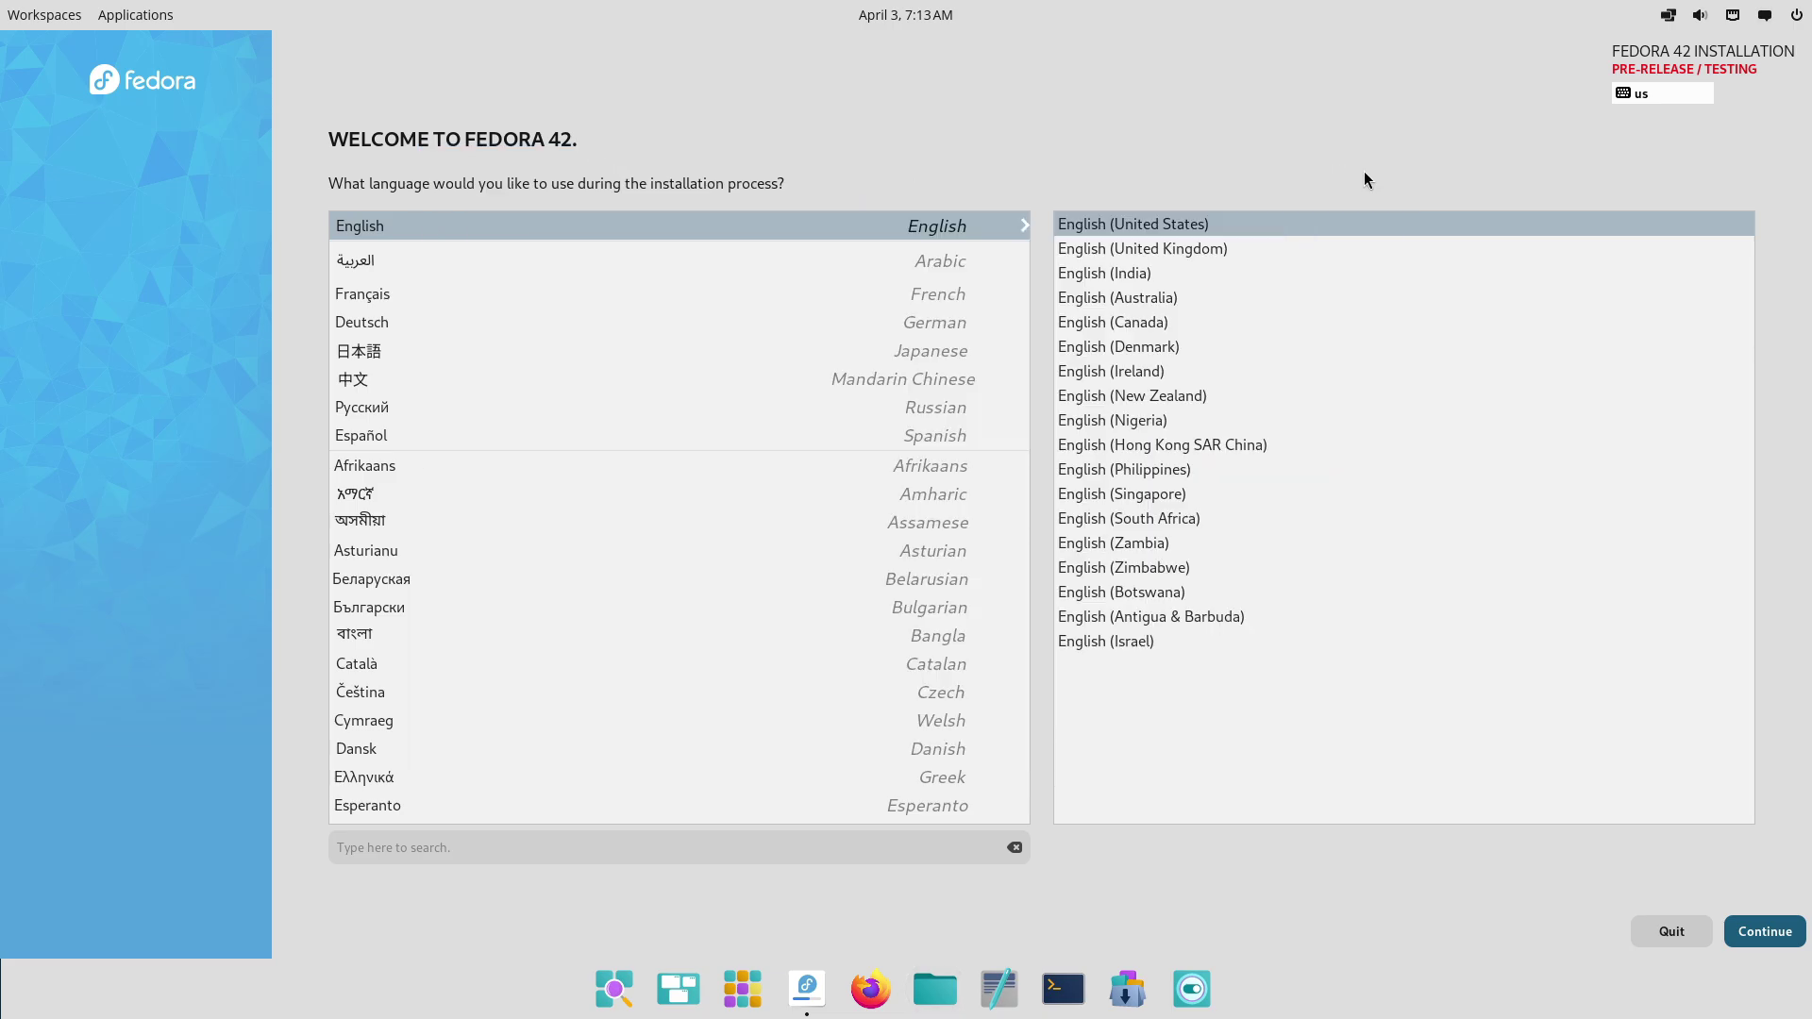
Continue the Fedora 42 installer in English (United States), accept the pre-release notice, and quit from the installation summary.
{"action": "left_click", "coordinate": [1746, 922]}
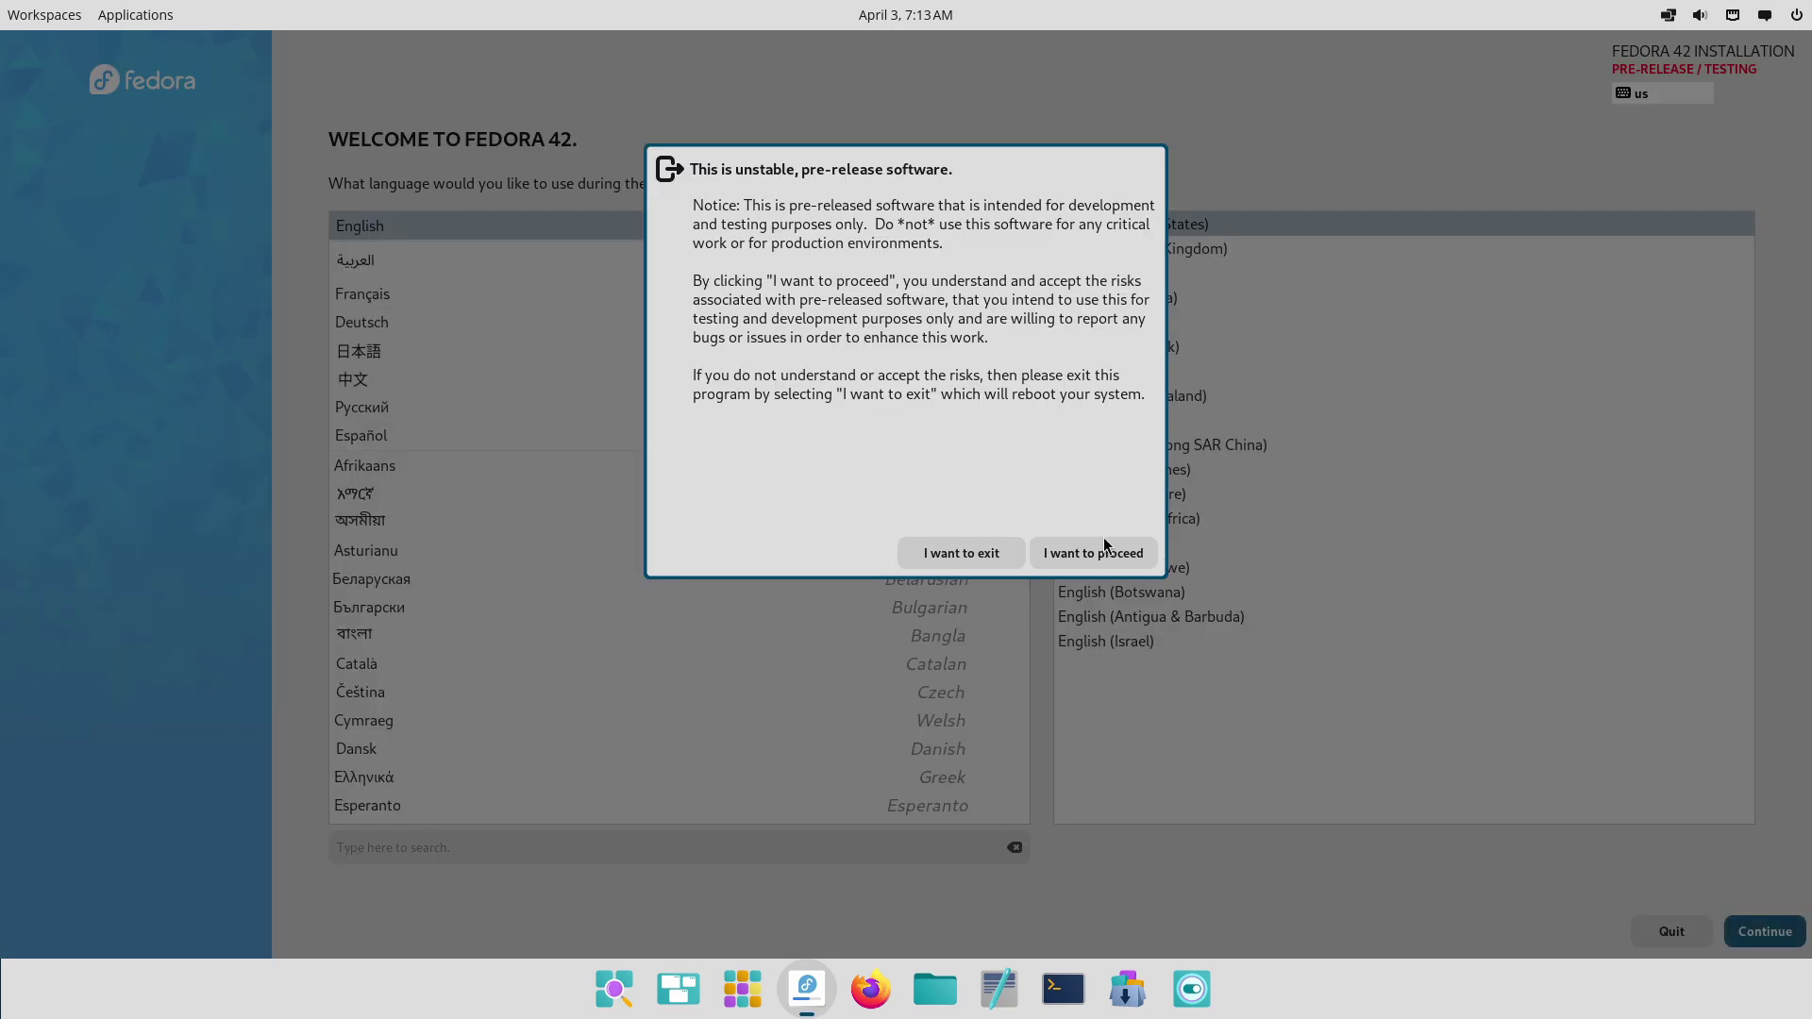
{"action": "left_click", "coordinate": [1107, 558]}
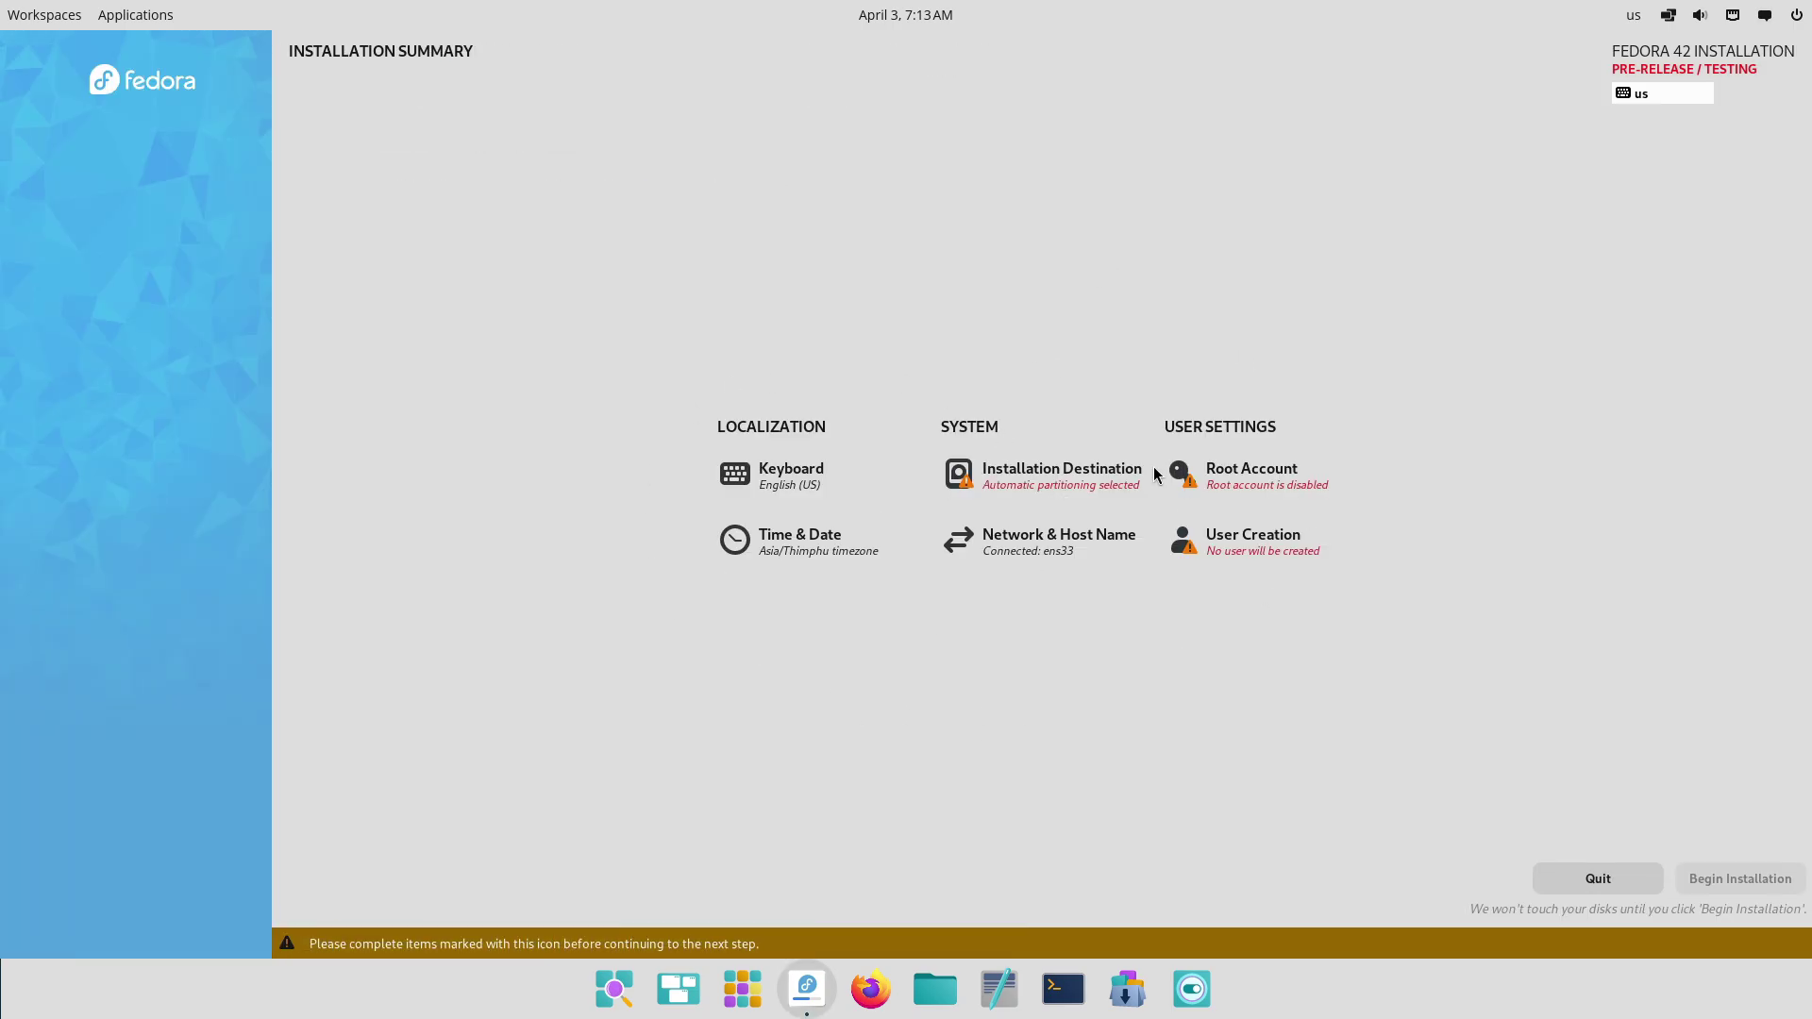
{"action": "left_click", "coordinate": [1595, 877]}
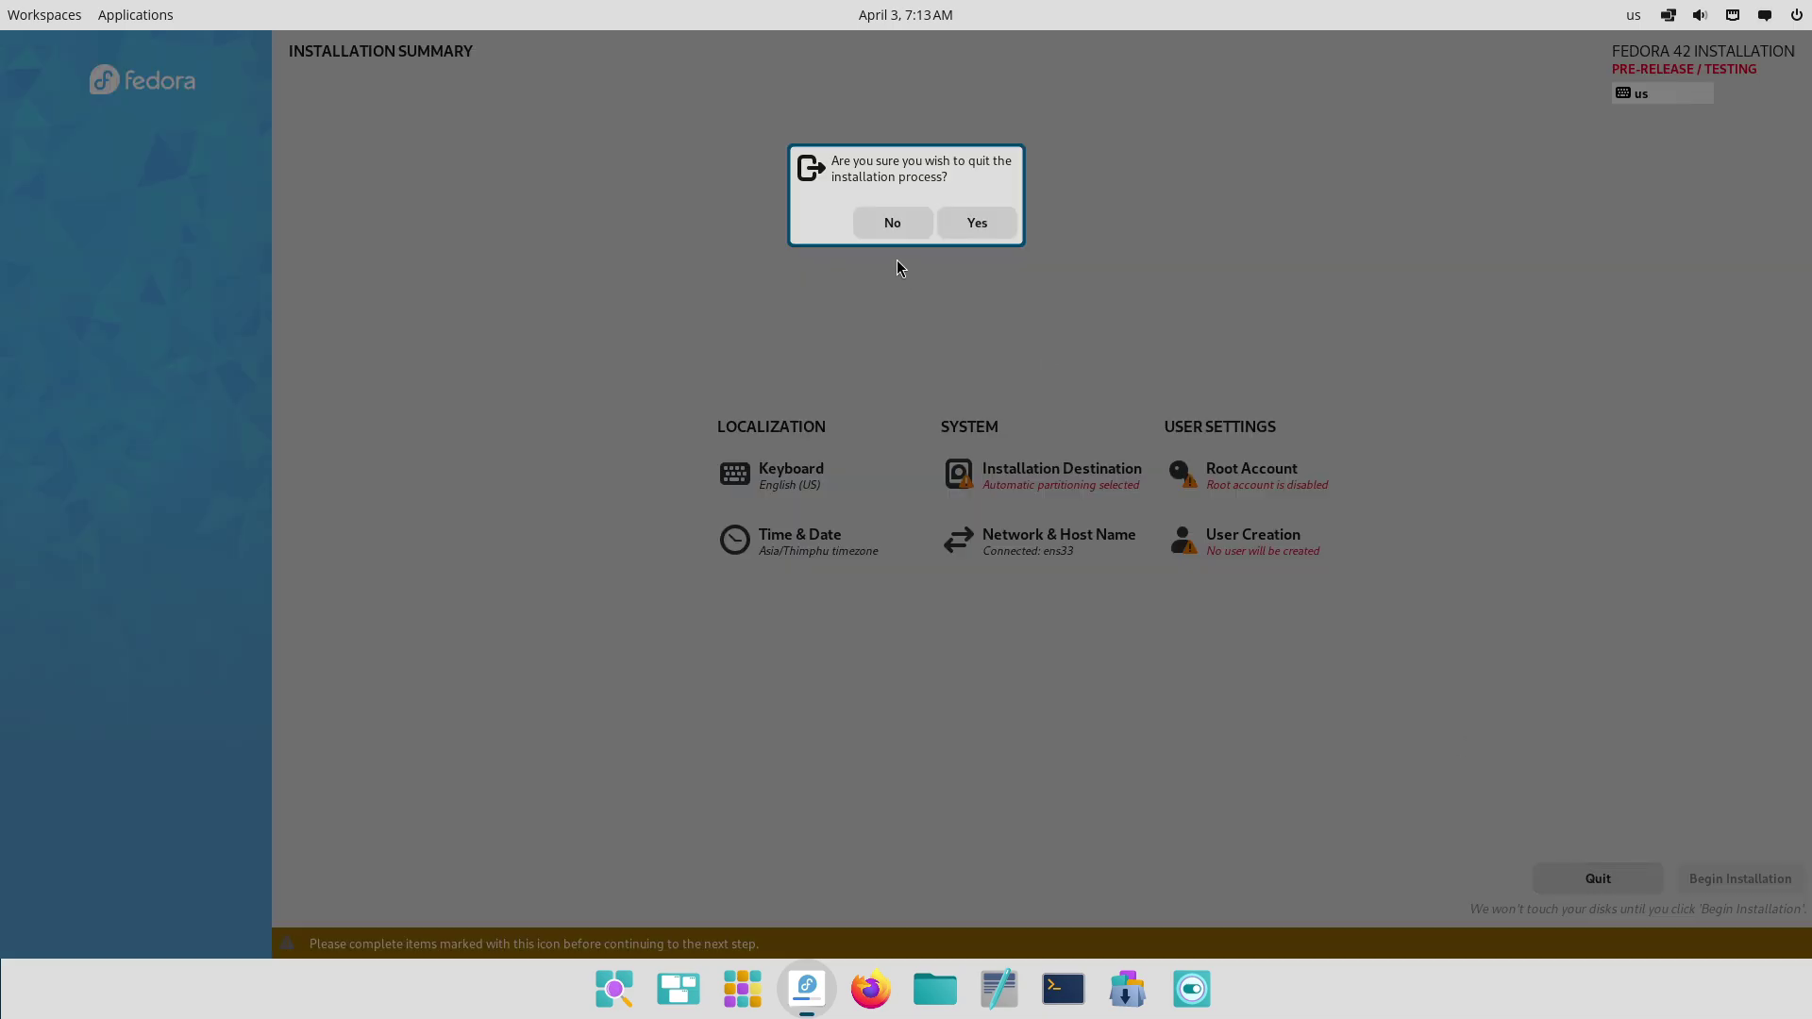
{"action": "left_click", "coordinate": [976, 222]}
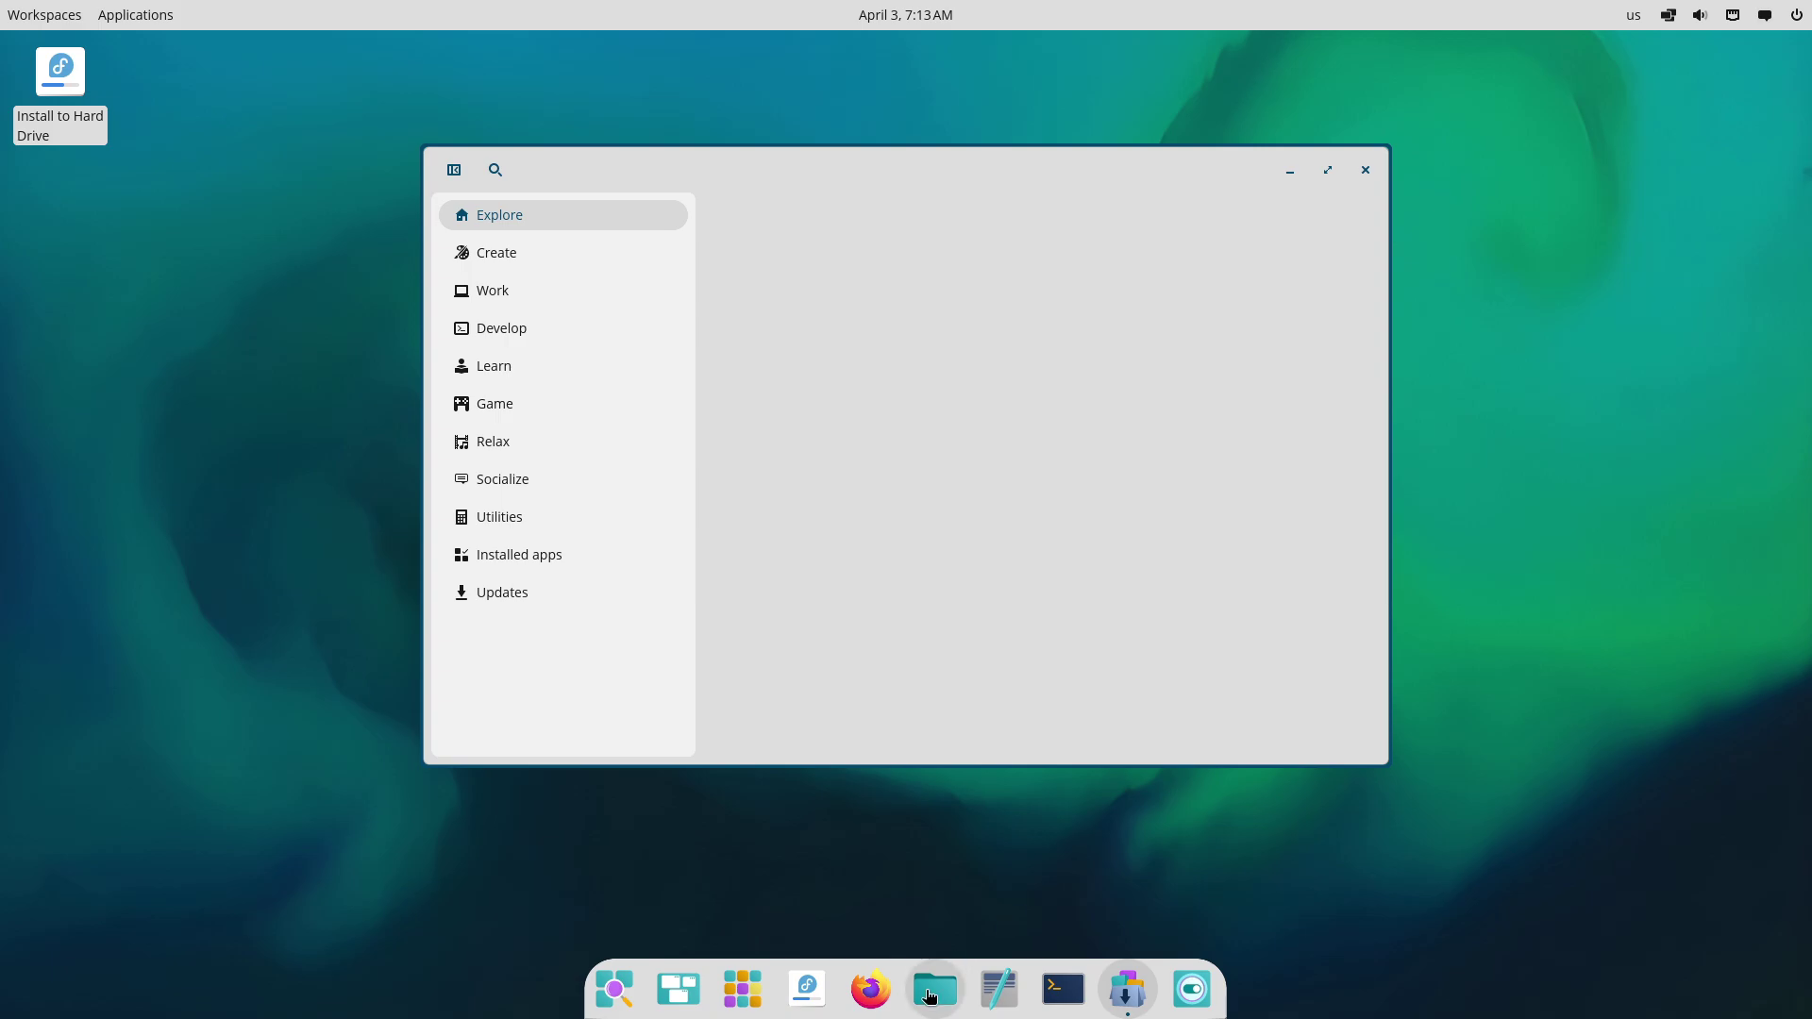
View the application library's home group, and examine the device's hardware and operating system details in a maximized COSMIC Settings window.
{"action": "left_click", "coordinate": [765, 981]}
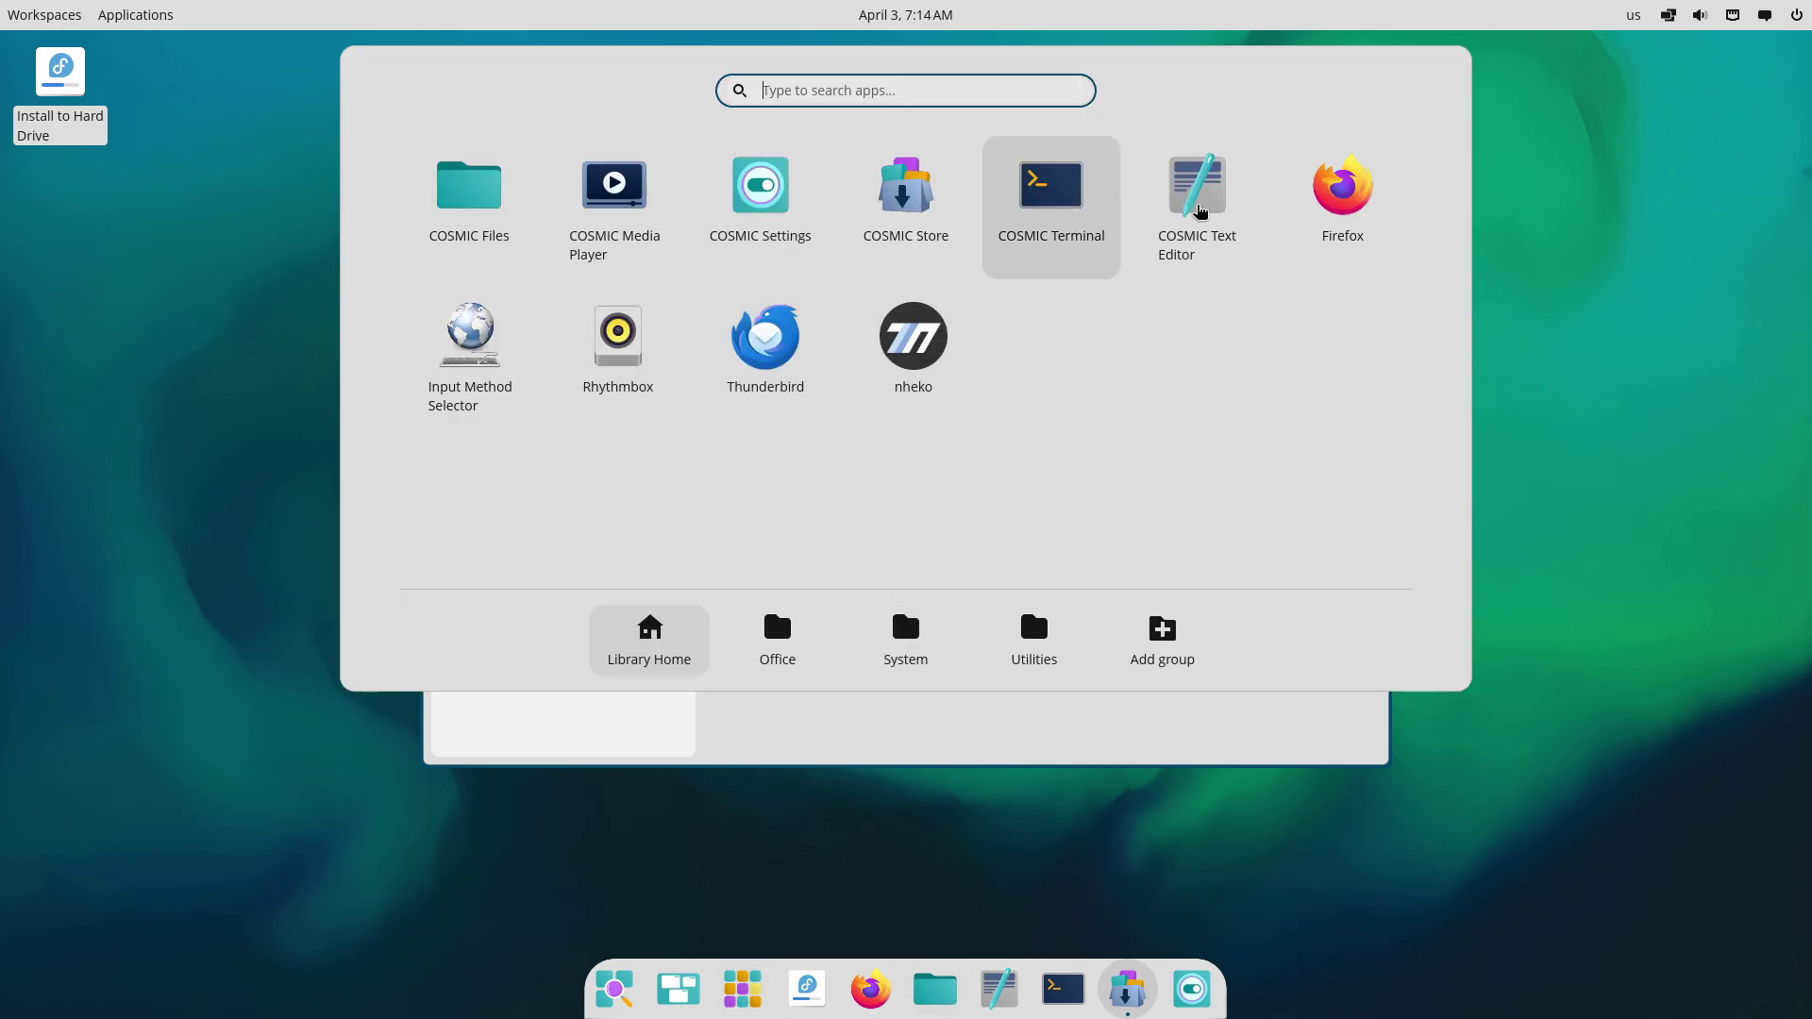
{"action": "left_click", "coordinate": [1466, 836]}
{"action": "left_click", "coordinate": [1191, 988]}
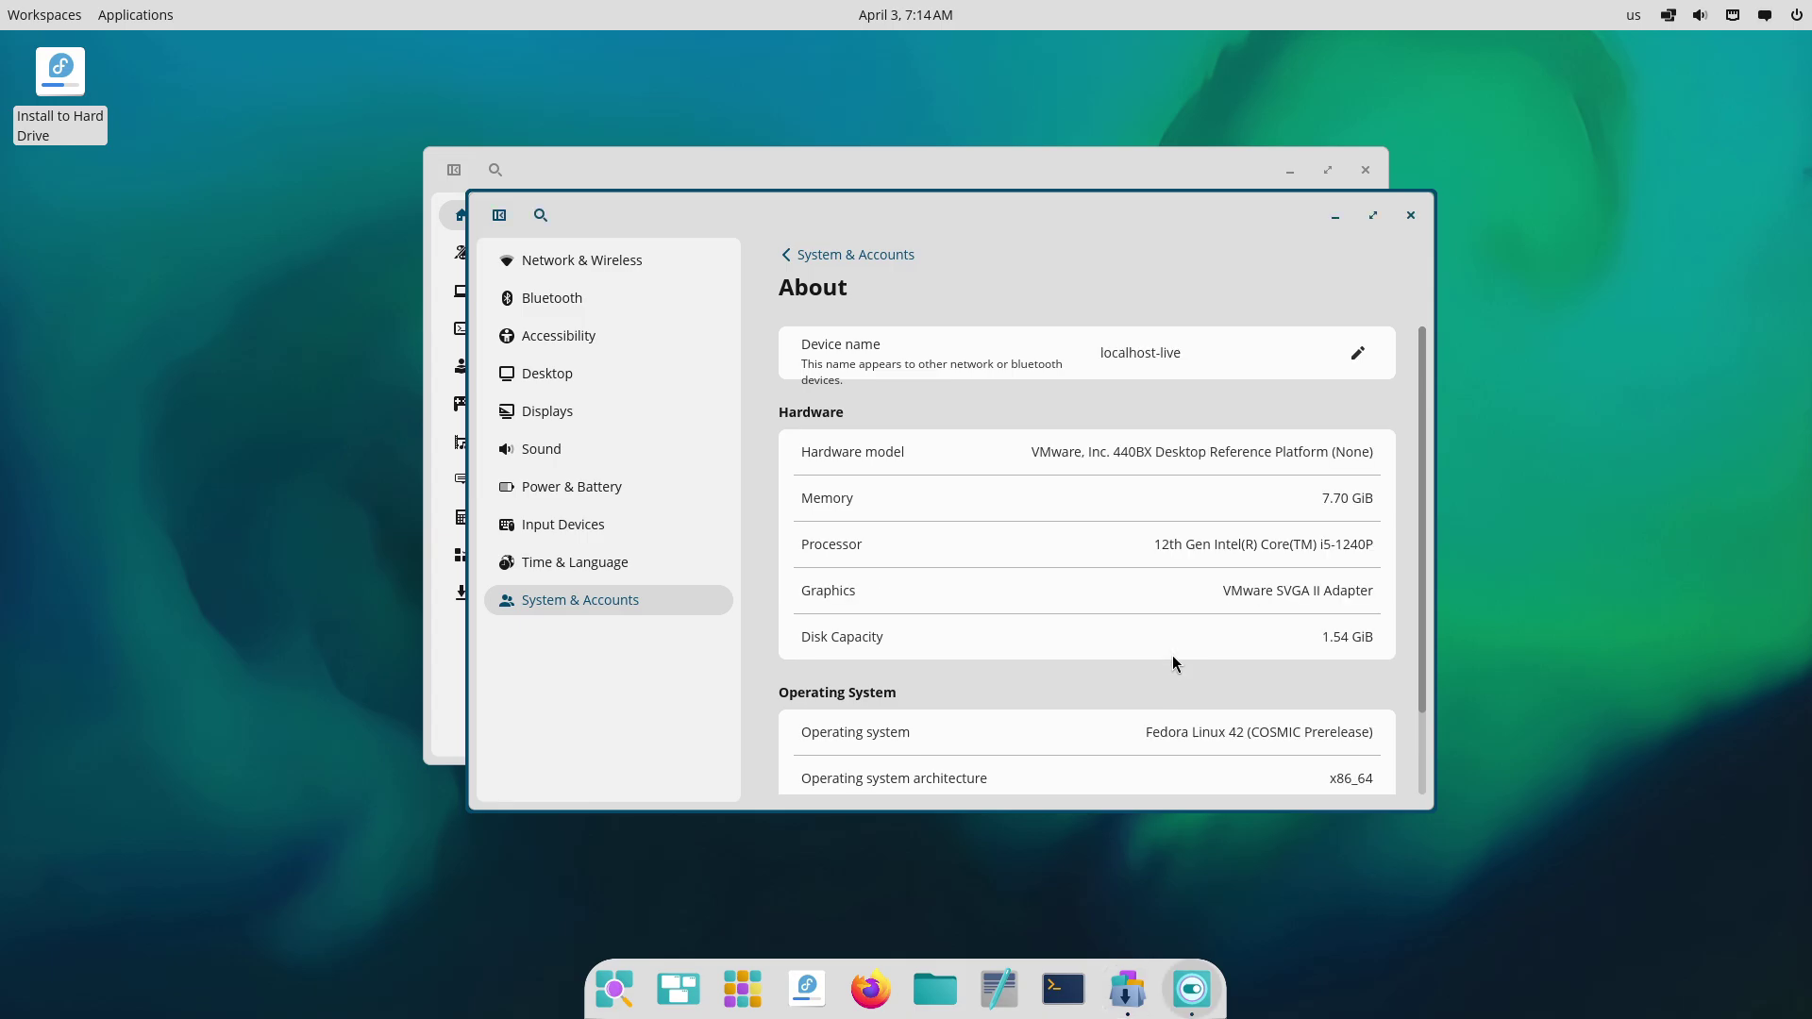
{"action": "double_click", "coordinate": [1372, 236]}
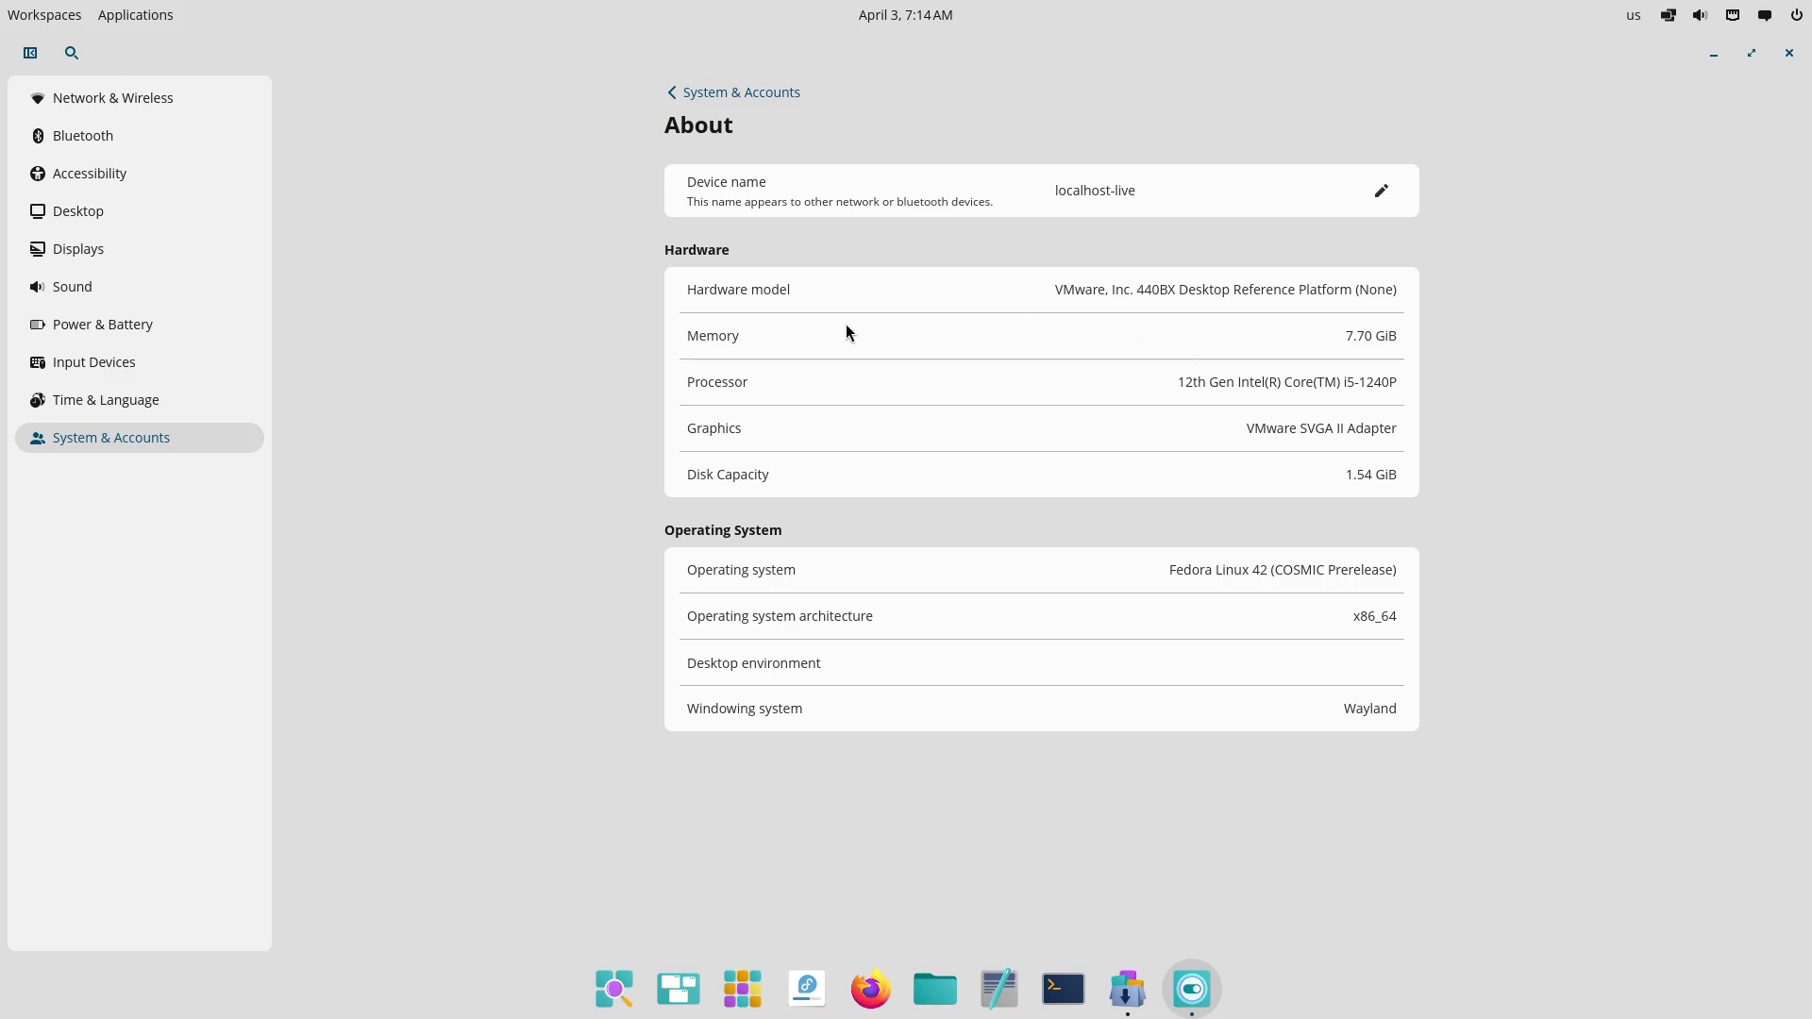
Review the Network & Wireless, Bluetooth and Accessibility settings, including the Wired, VPN and Magnifier pages.
{"action": "left_click", "coordinate": [113, 104]}
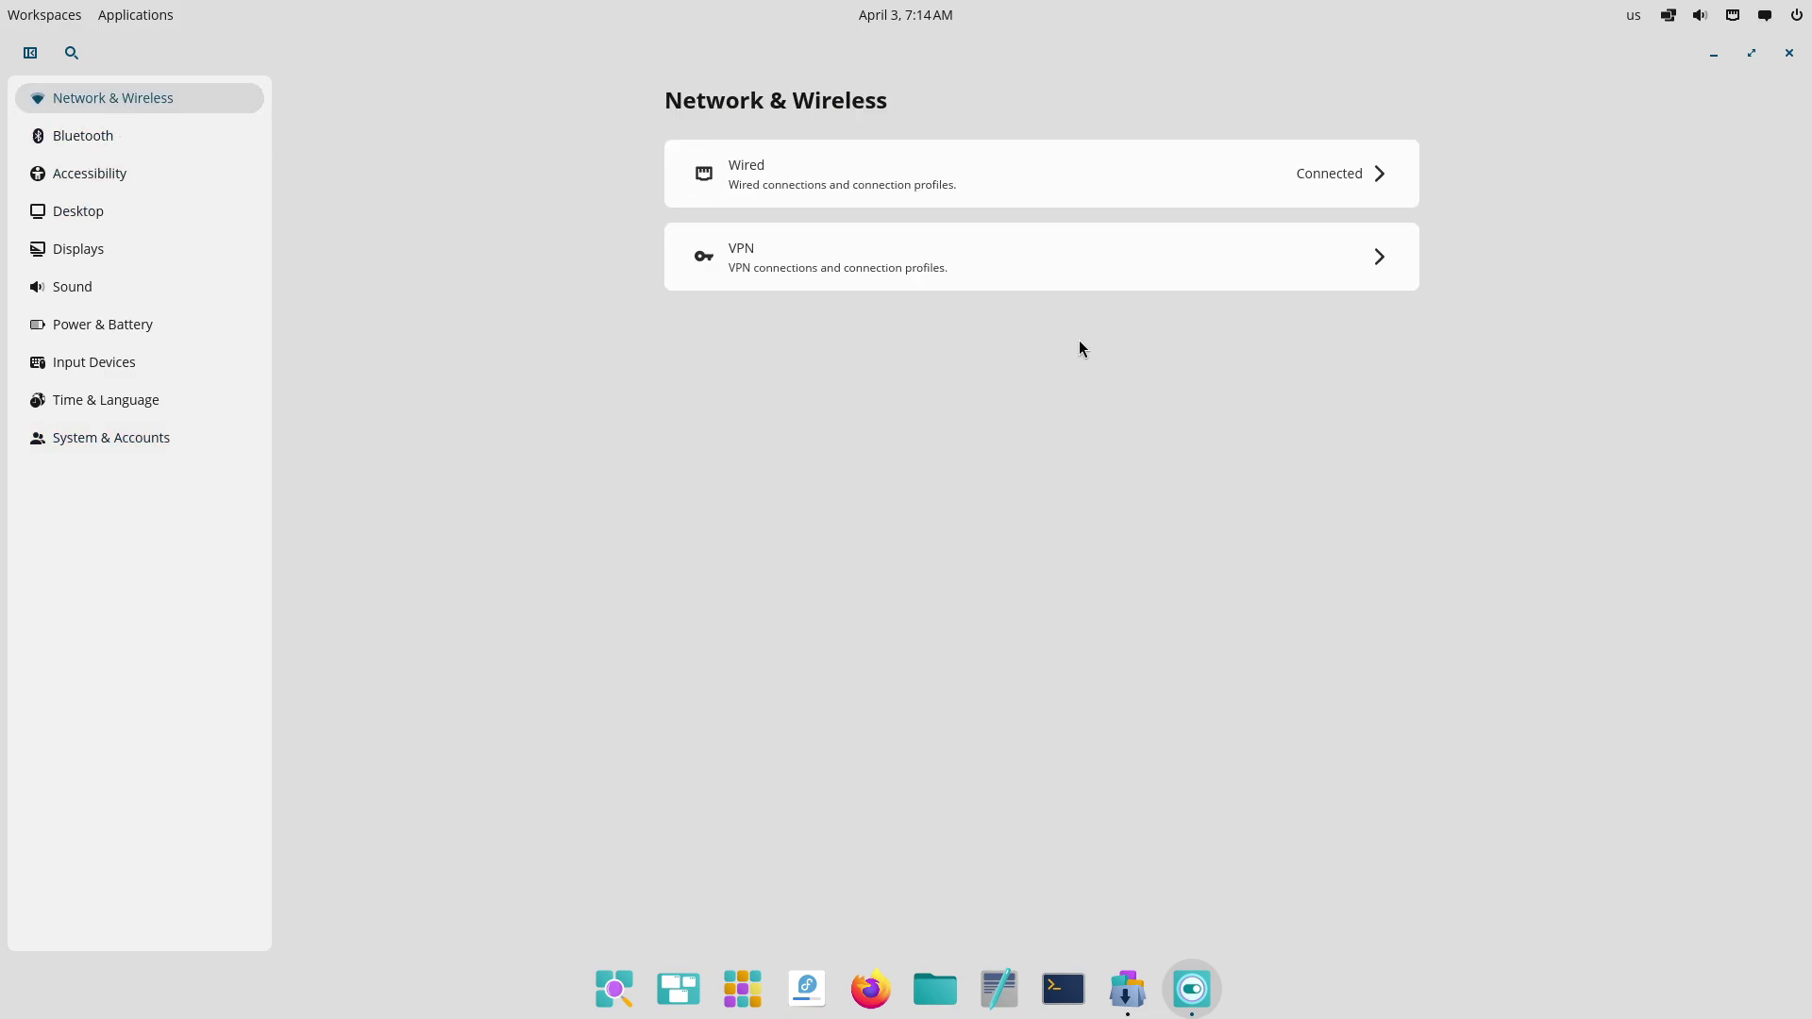
{"action": "left_click", "coordinate": [1381, 177]}
{"action": "left_click", "coordinate": [667, 94]}
{"action": "left_click", "coordinate": [881, 247]}
{"action": "left_click", "coordinate": [686, 94]}
{"action": "left_click", "coordinate": [177, 143]}
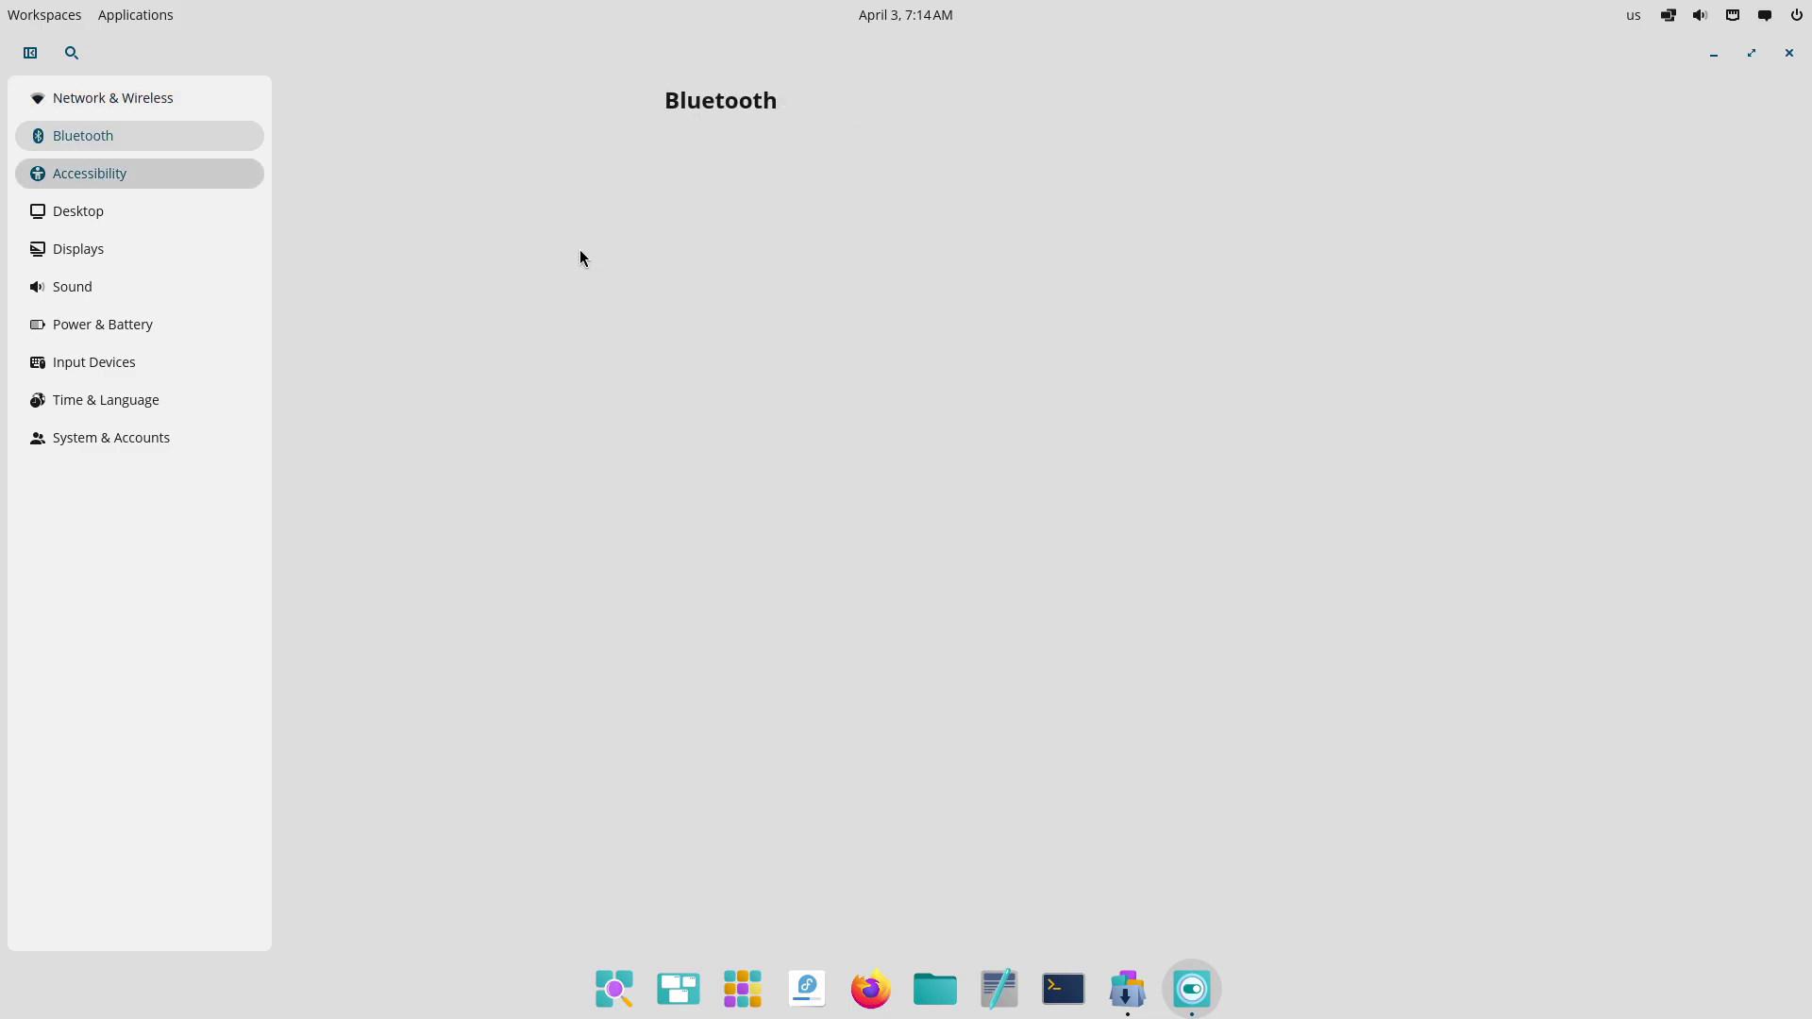
{"action": "left_click", "coordinate": [224, 179]}
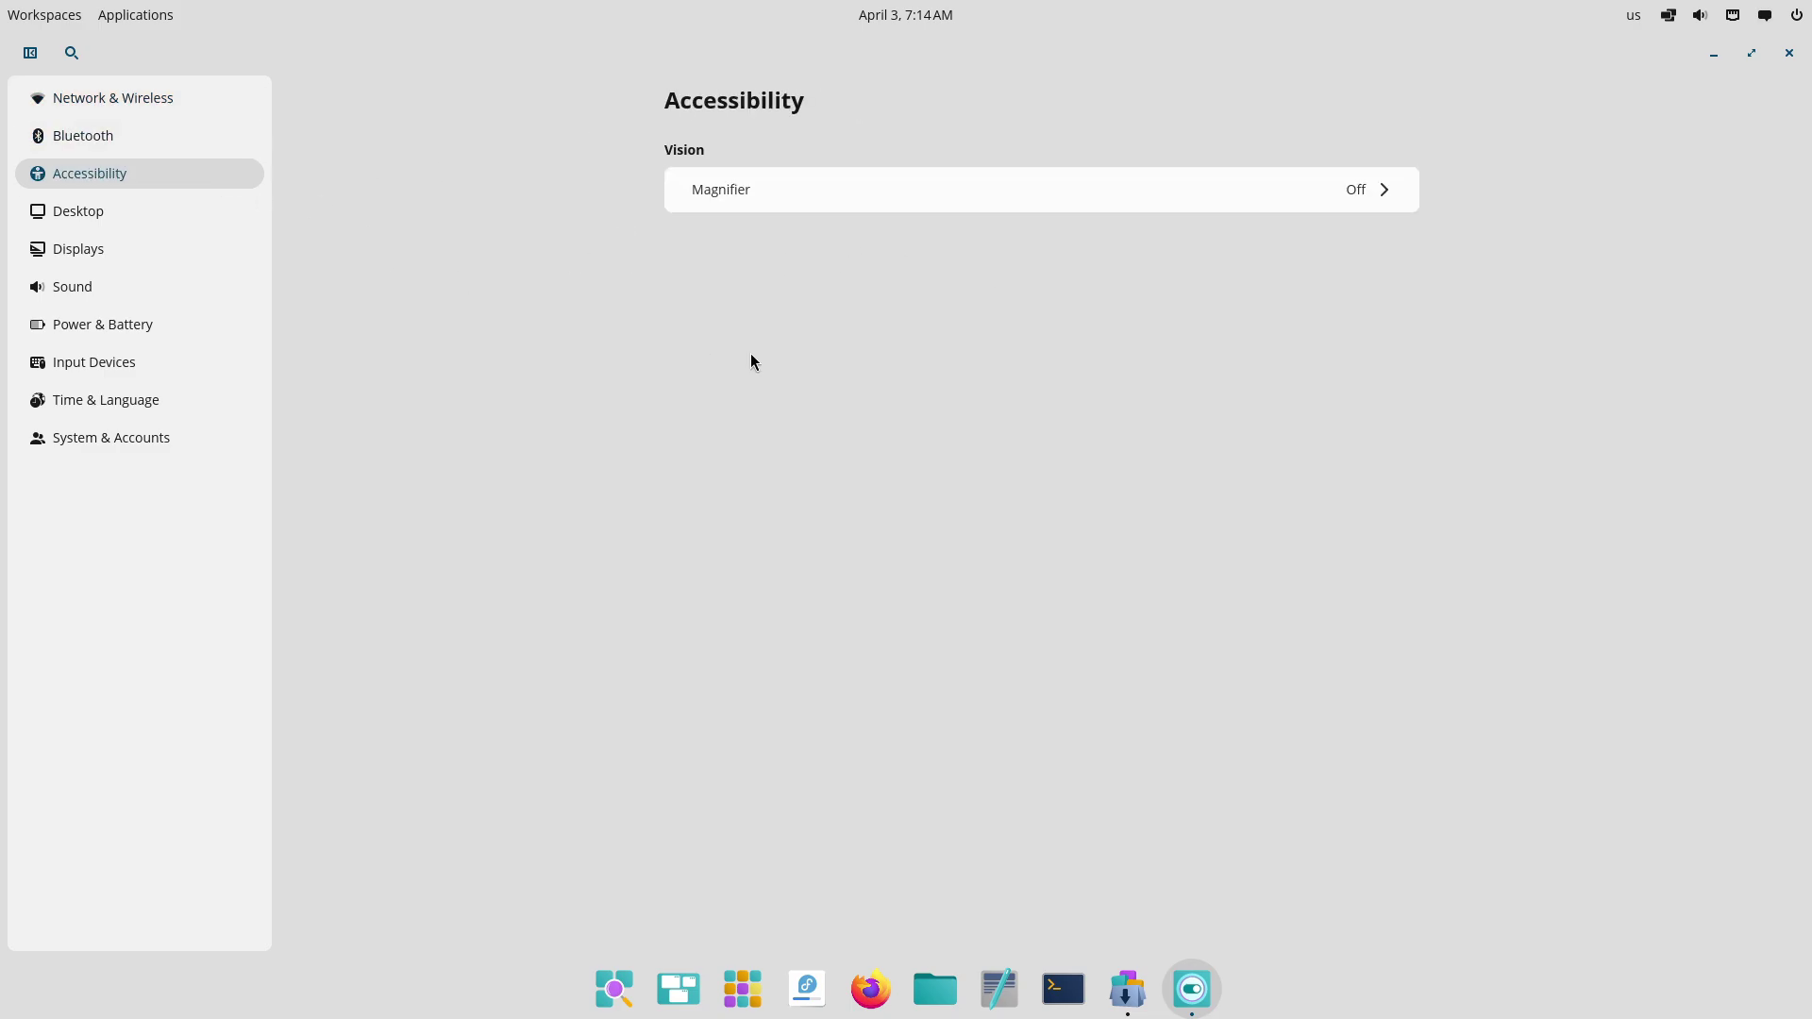
{"action": "left_click", "coordinate": [1384, 193]}
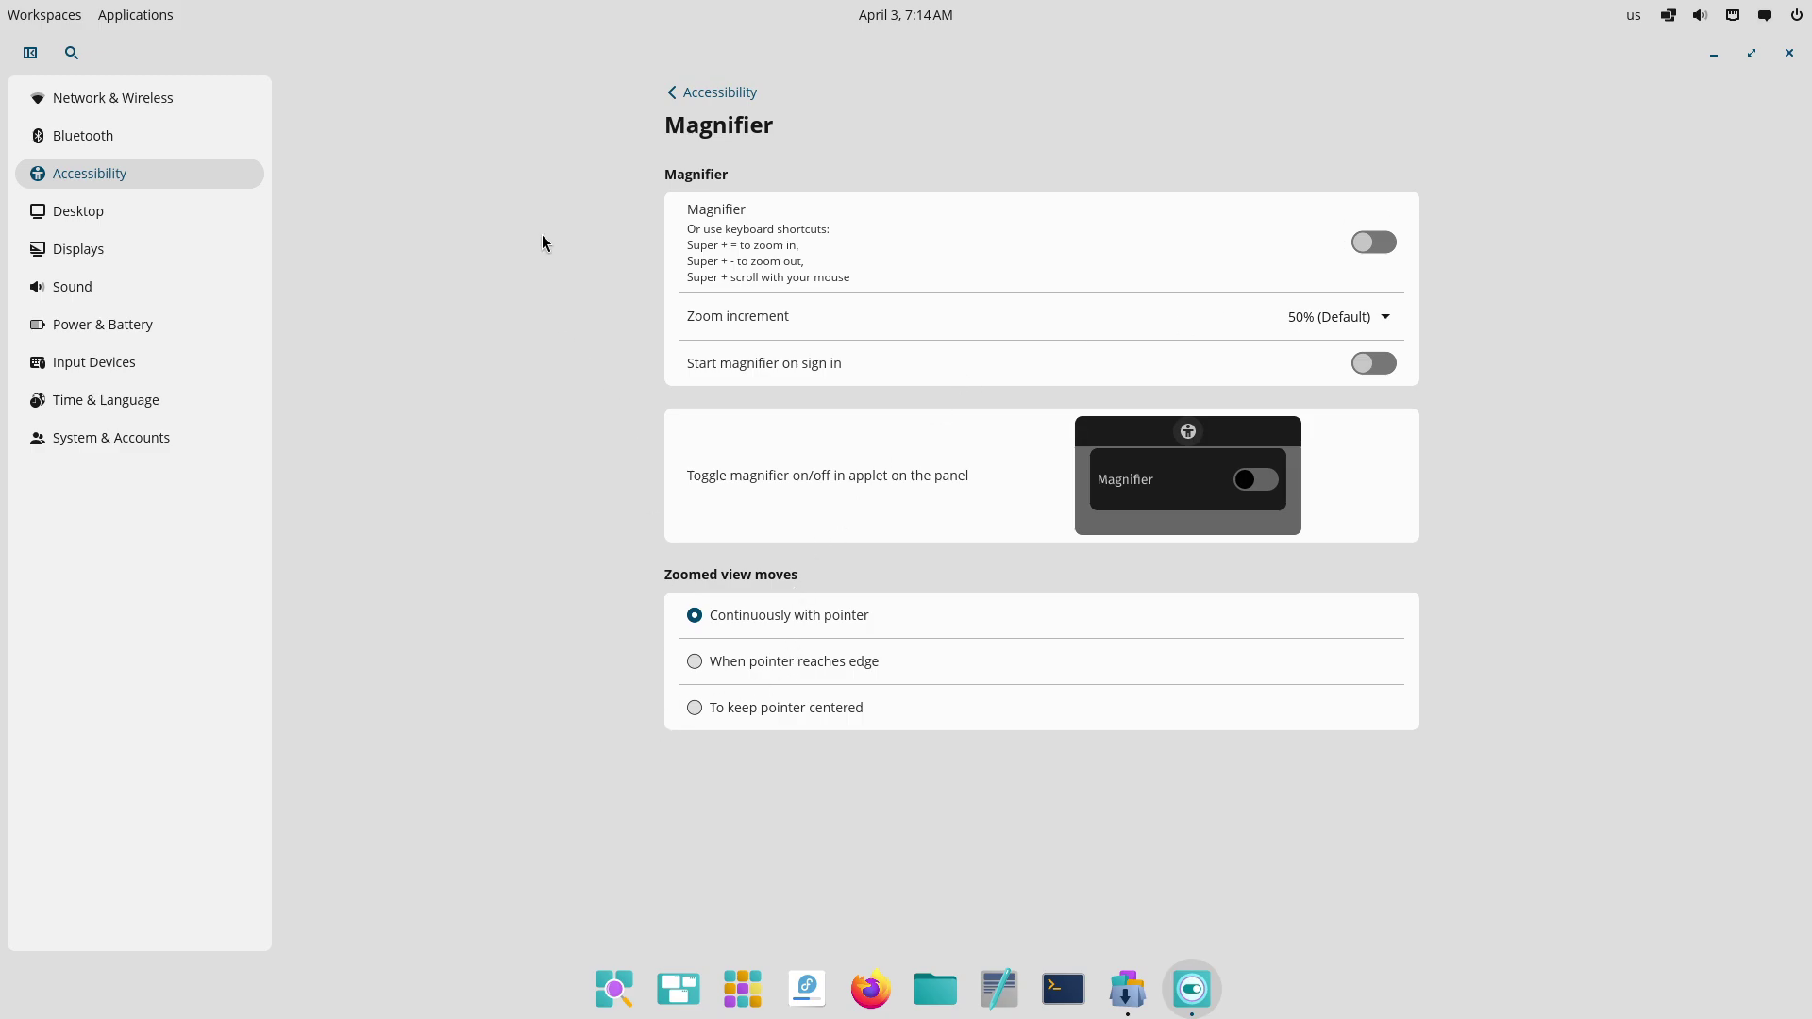
{"action": "left_click", "coordinate": [703, 94]}
Switch the desktop wallpaper source to Colors, and look at the wallpaper folder chooser without adding a folder.
{"action": "left_click", "coordinate": [195, 213]}
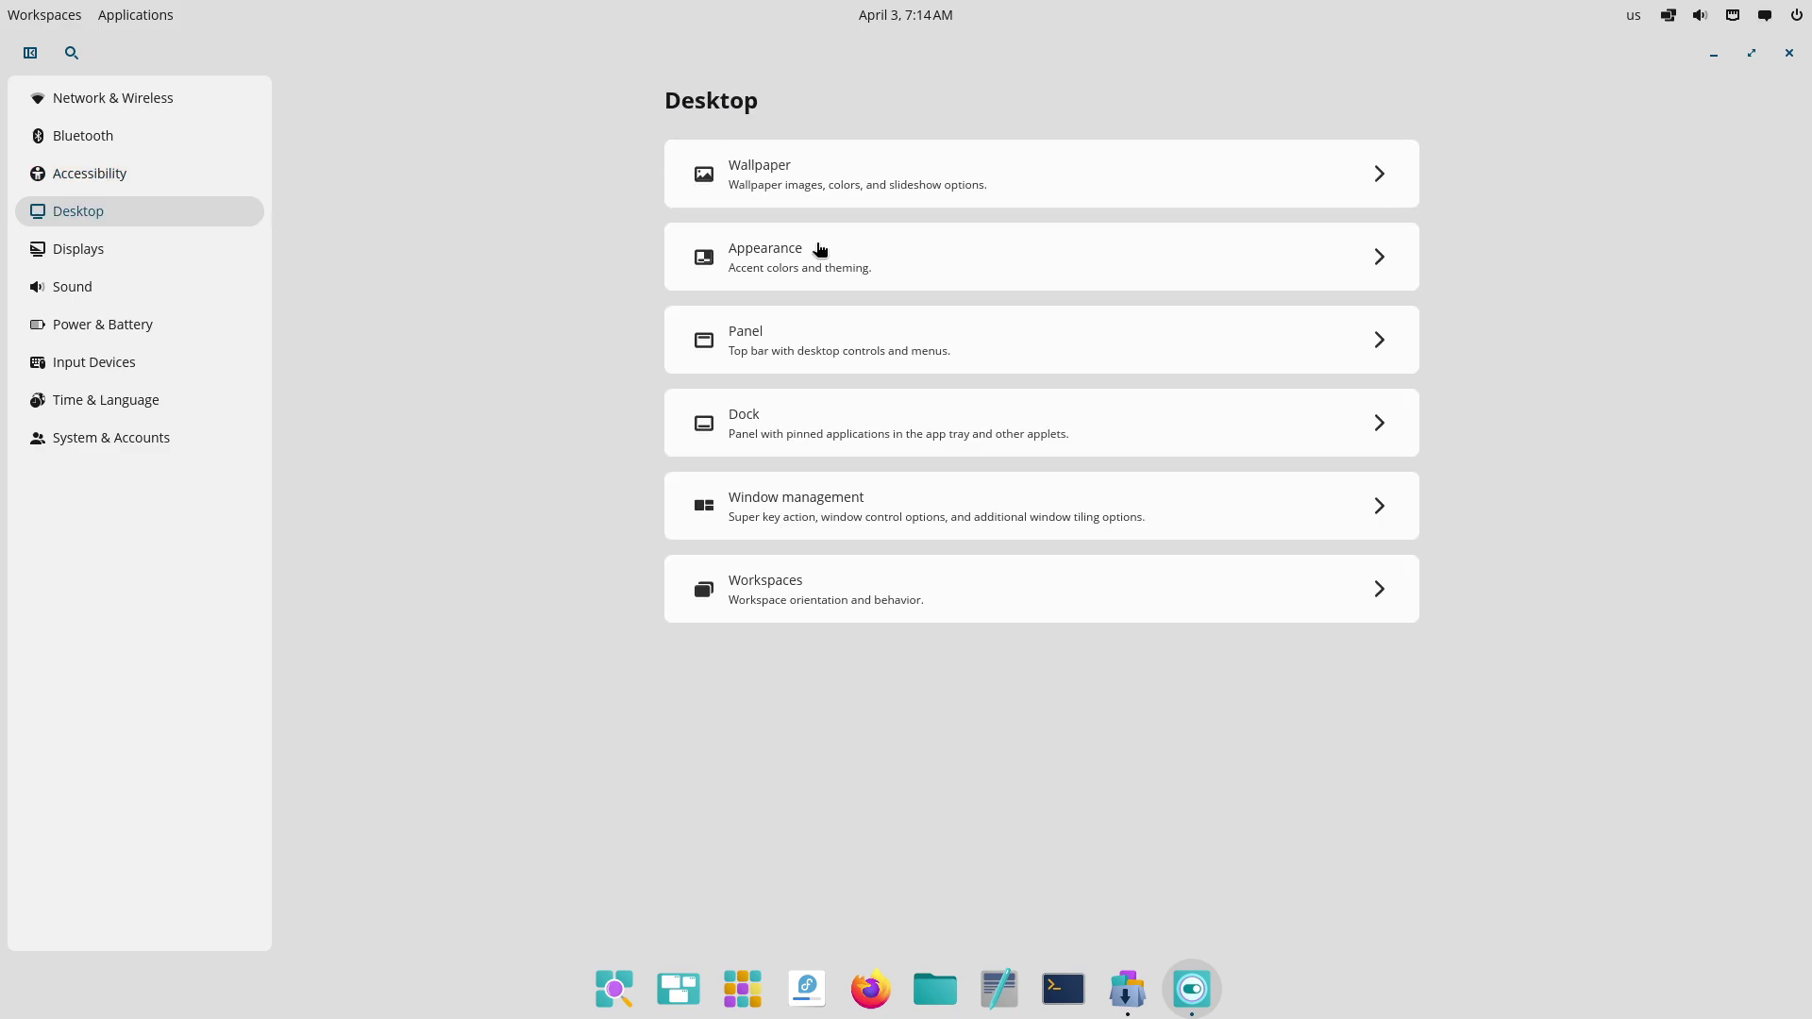
{"action": "left_click", "coordinate": [950, 208]}
{"action": "left_click", "coordinate": [722, 589]}
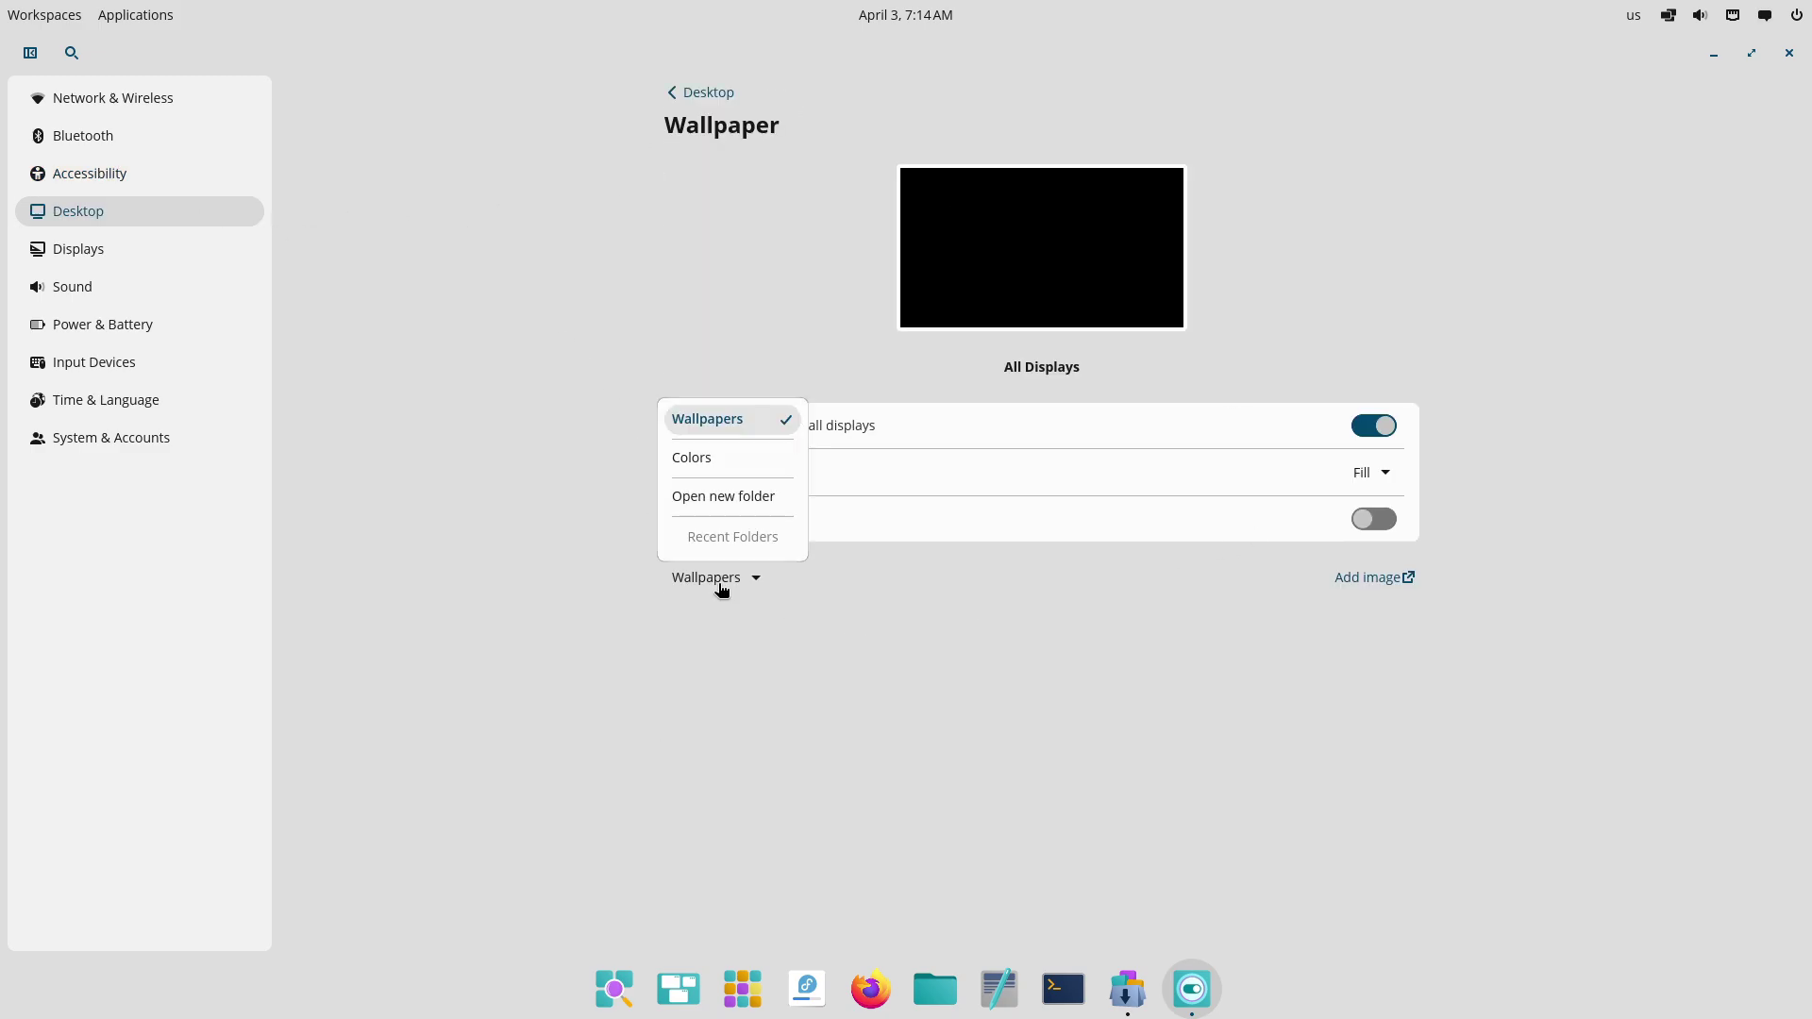
{"action": "left_click", "coordinate": [744, 579]}
{"action": "left_click", "coordinate": [745, 579]}
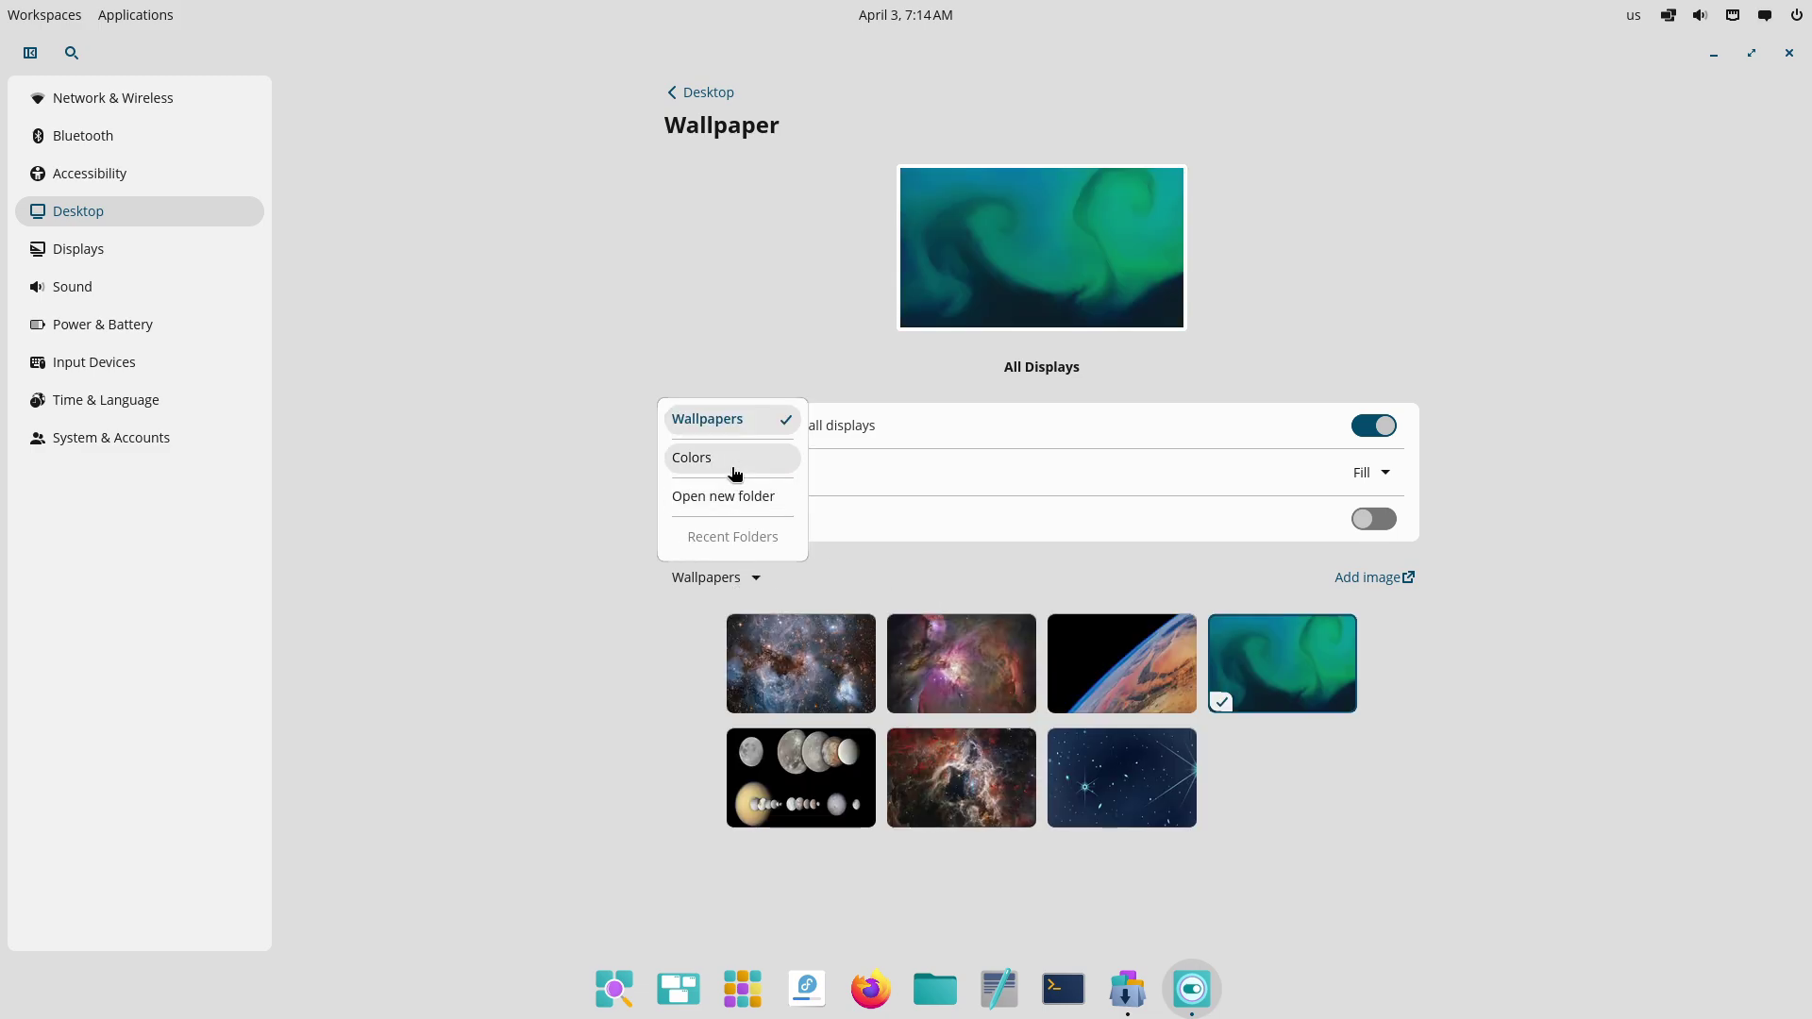
{"action": "left_click", "coordinate": [733, 470]}
{"action": "left_click", "coordinate": [728, 534]}
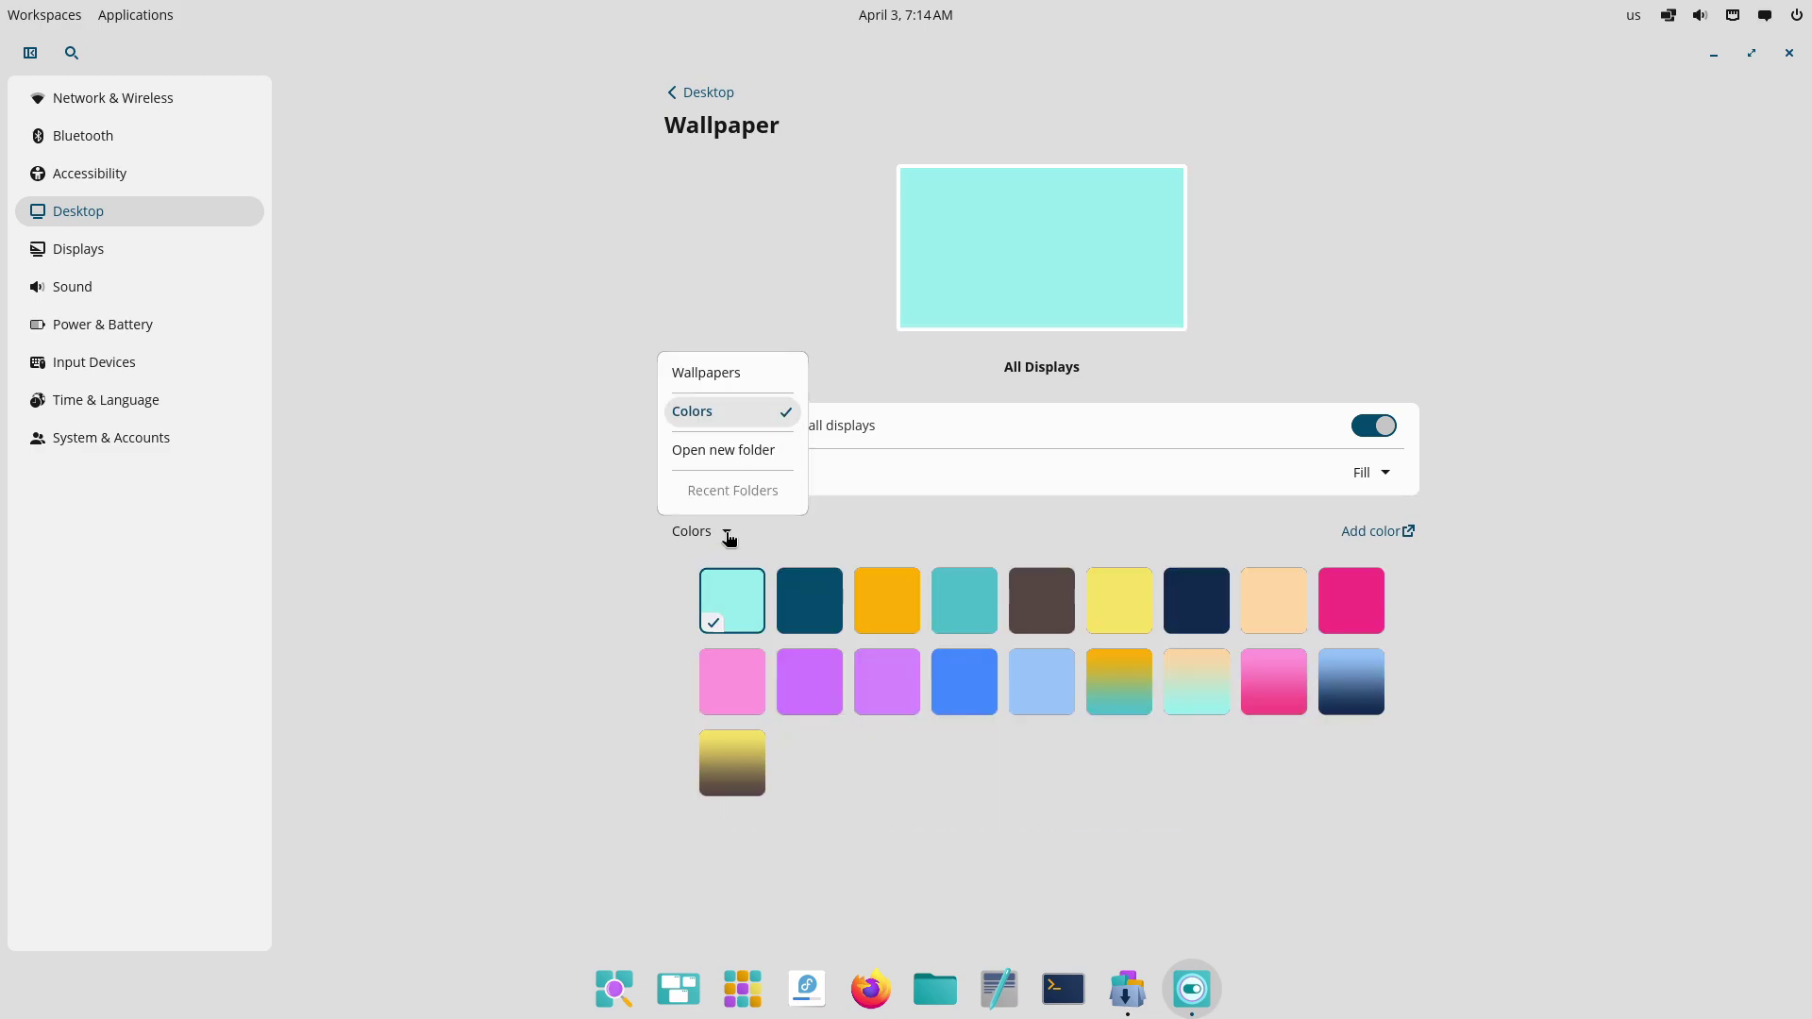
{"action": "left_click", "coordinate": [724, 464]}
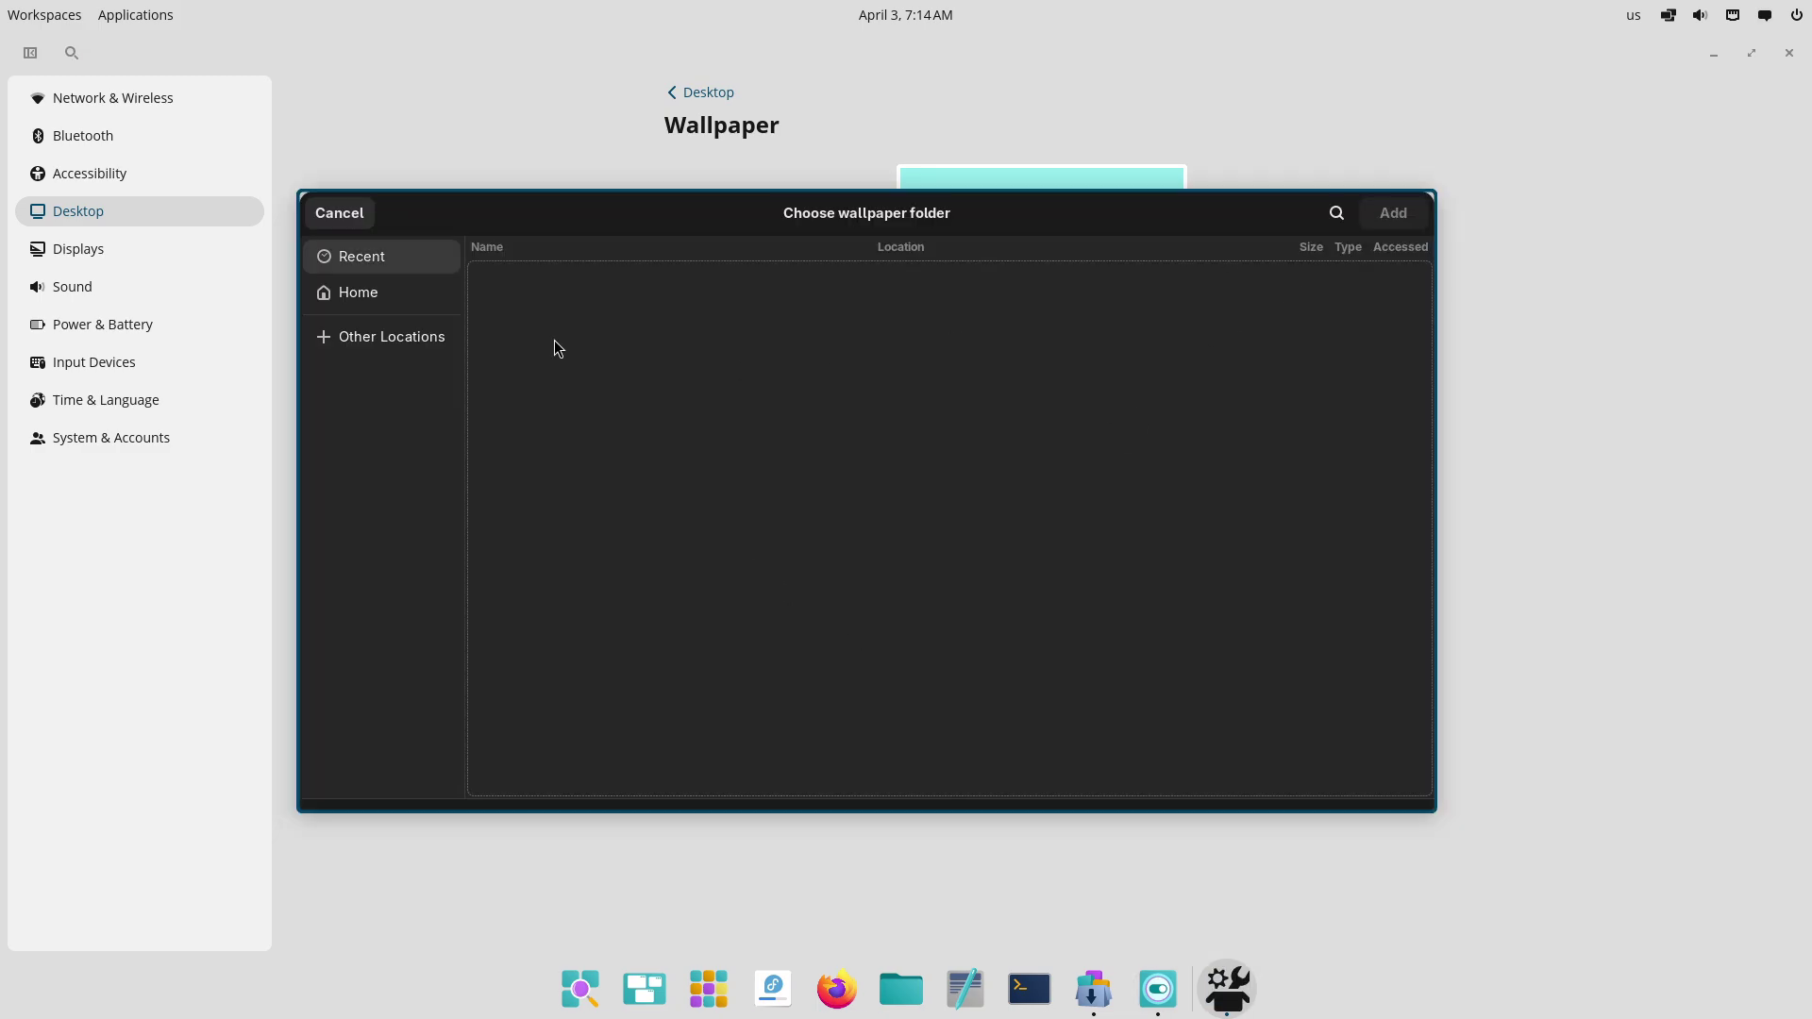
{"action": "left_click", "coordinate": [365, 221]}
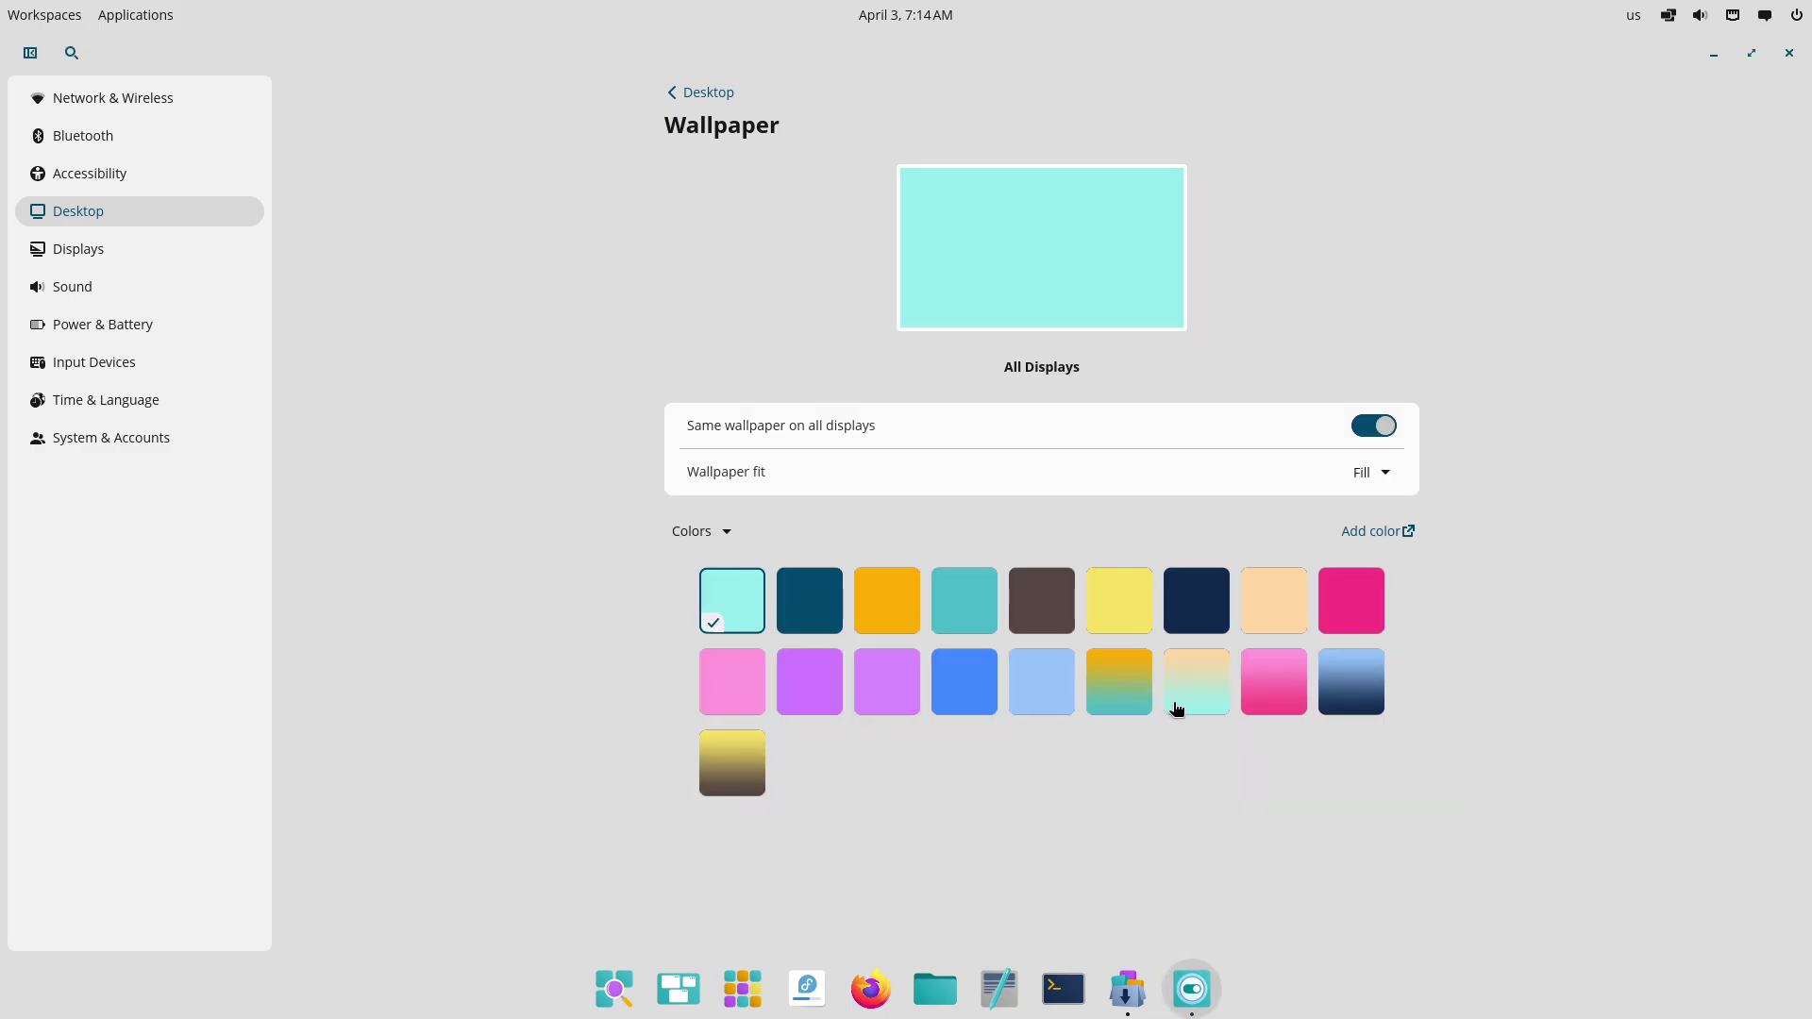
Try the pink gradient as the wallpaper, and restore the green swirl image from the Wallpapers collection.
{"action": "left_click", "coordinate": [1255, 687]}
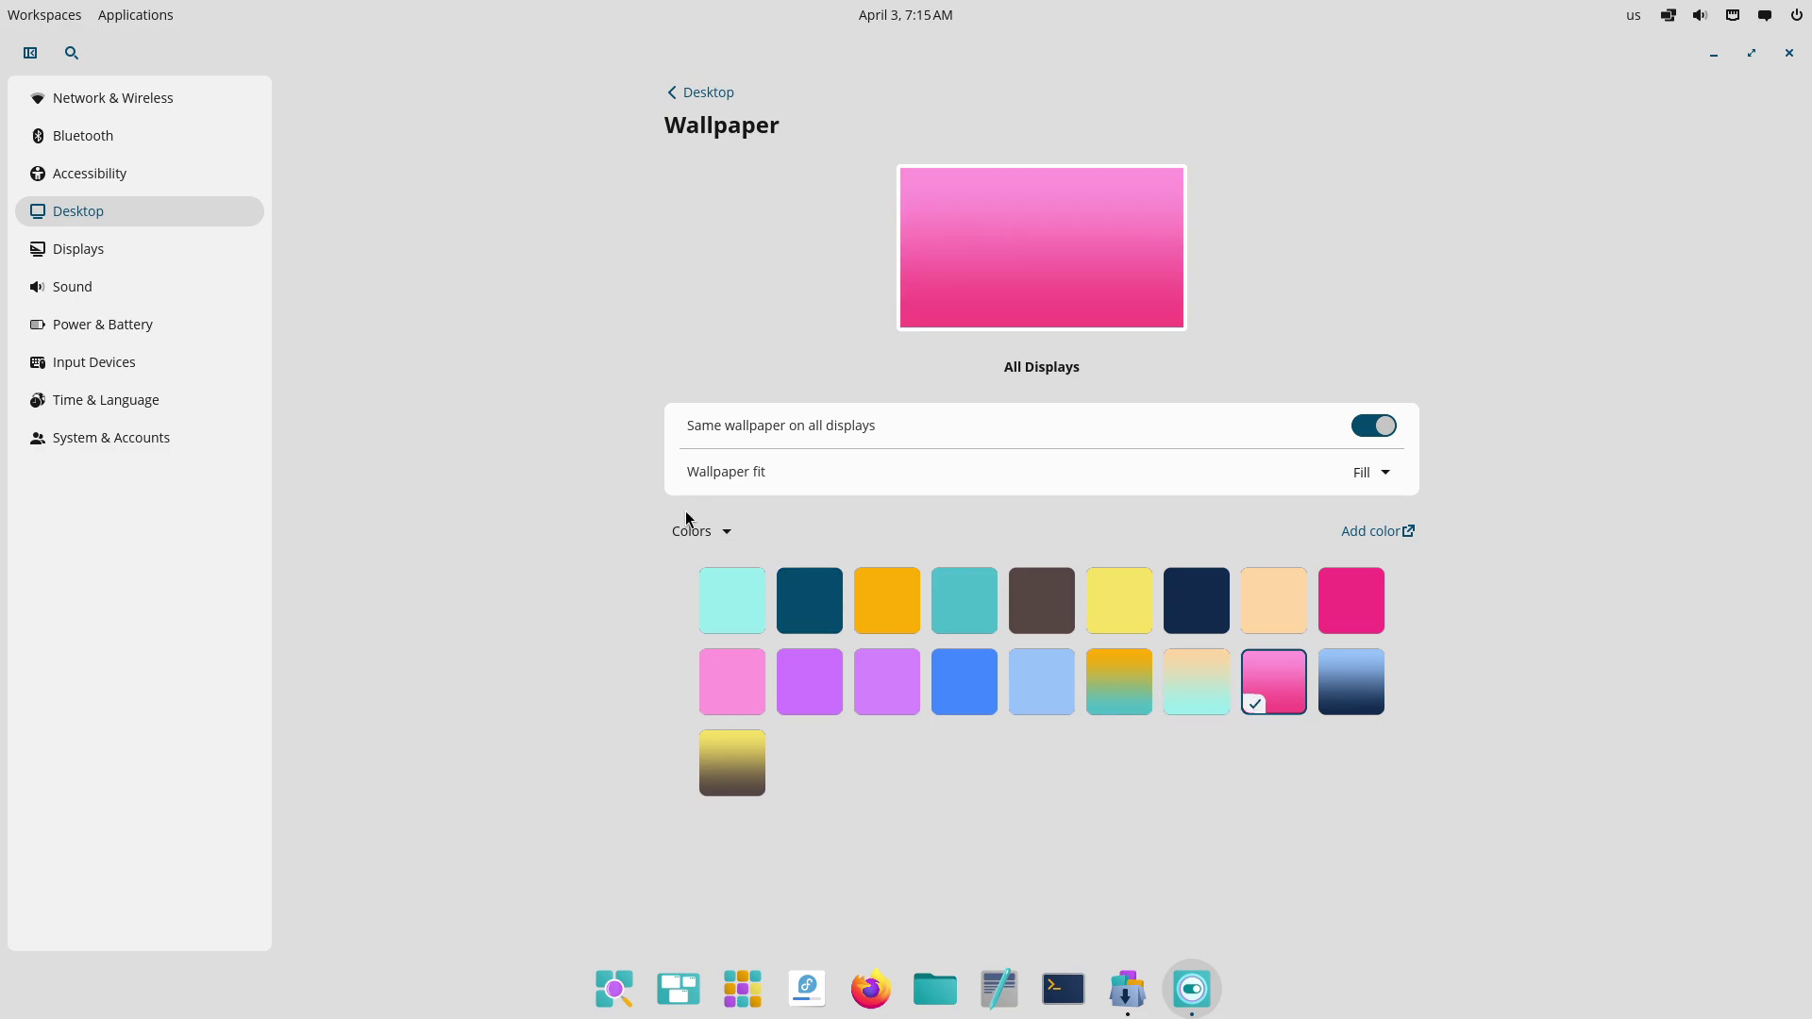
{"action": "left_click", "coordinate": [699, 532]}
{"action": "left_click", "coordinate": [709, 369]}
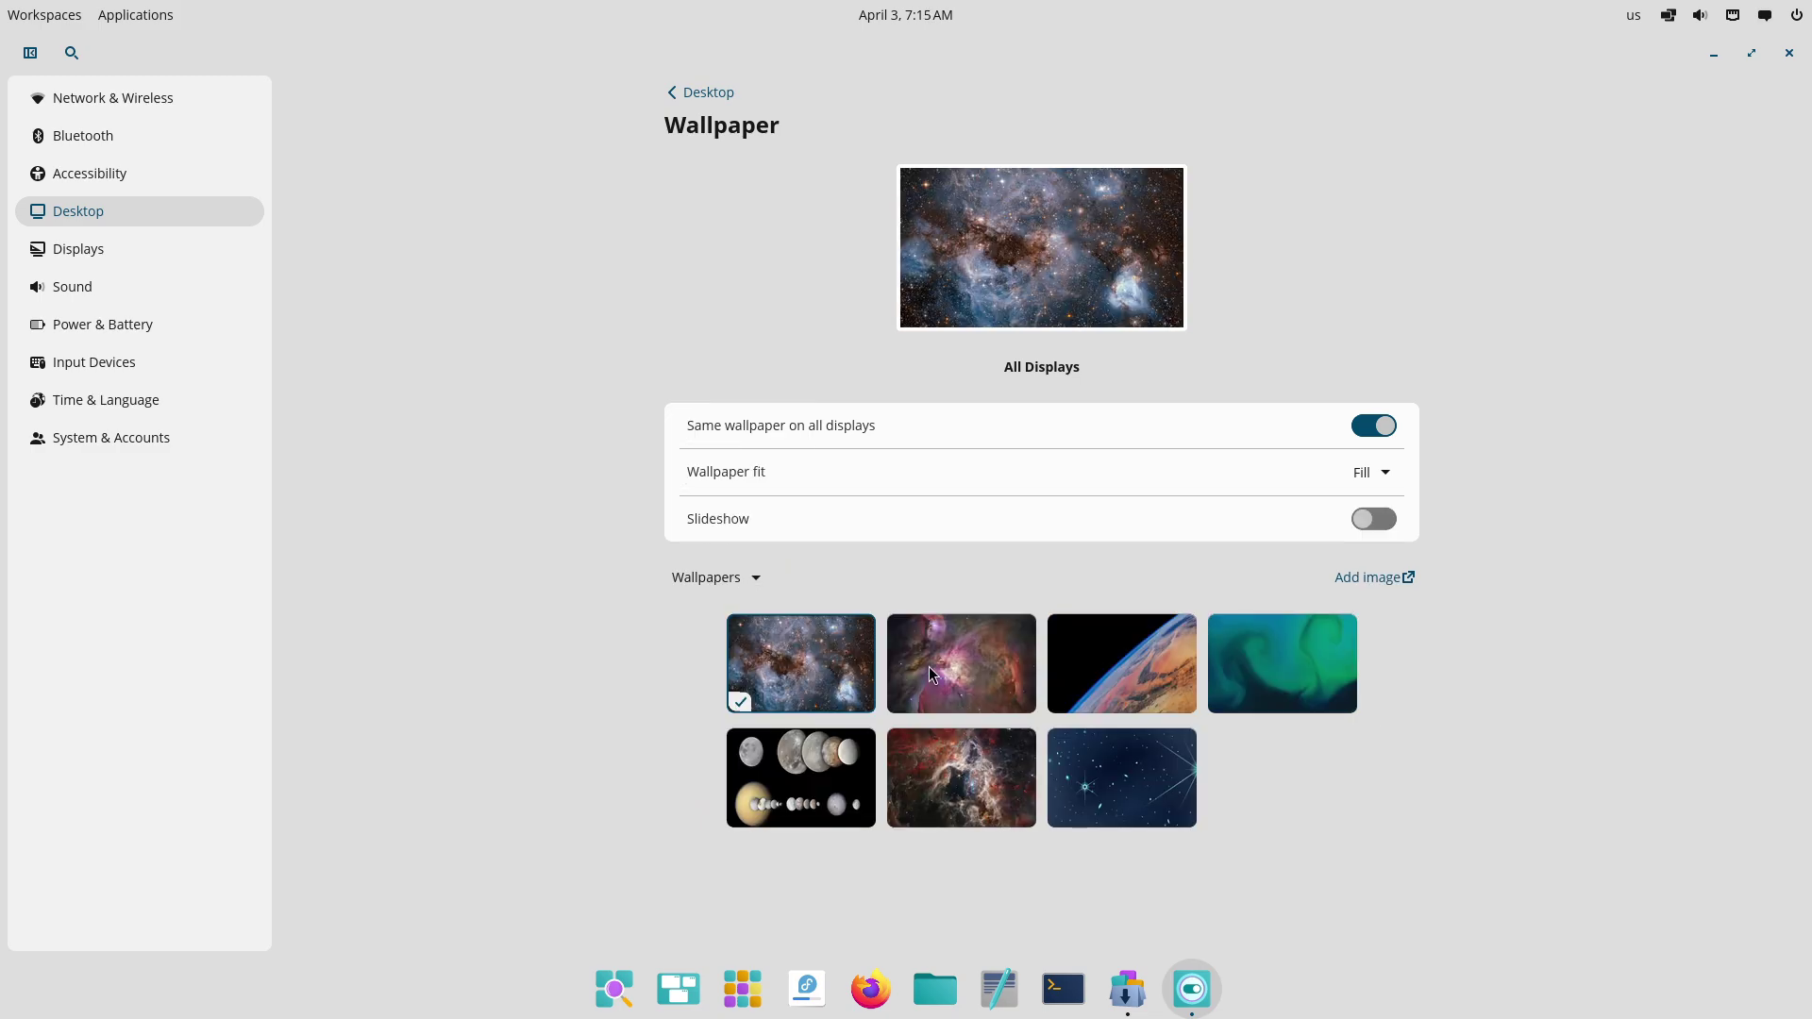
{"action": "left_click", "coordinate": [1229, 667]}
{"action": "left_click", "coordinate": [734, 92]}
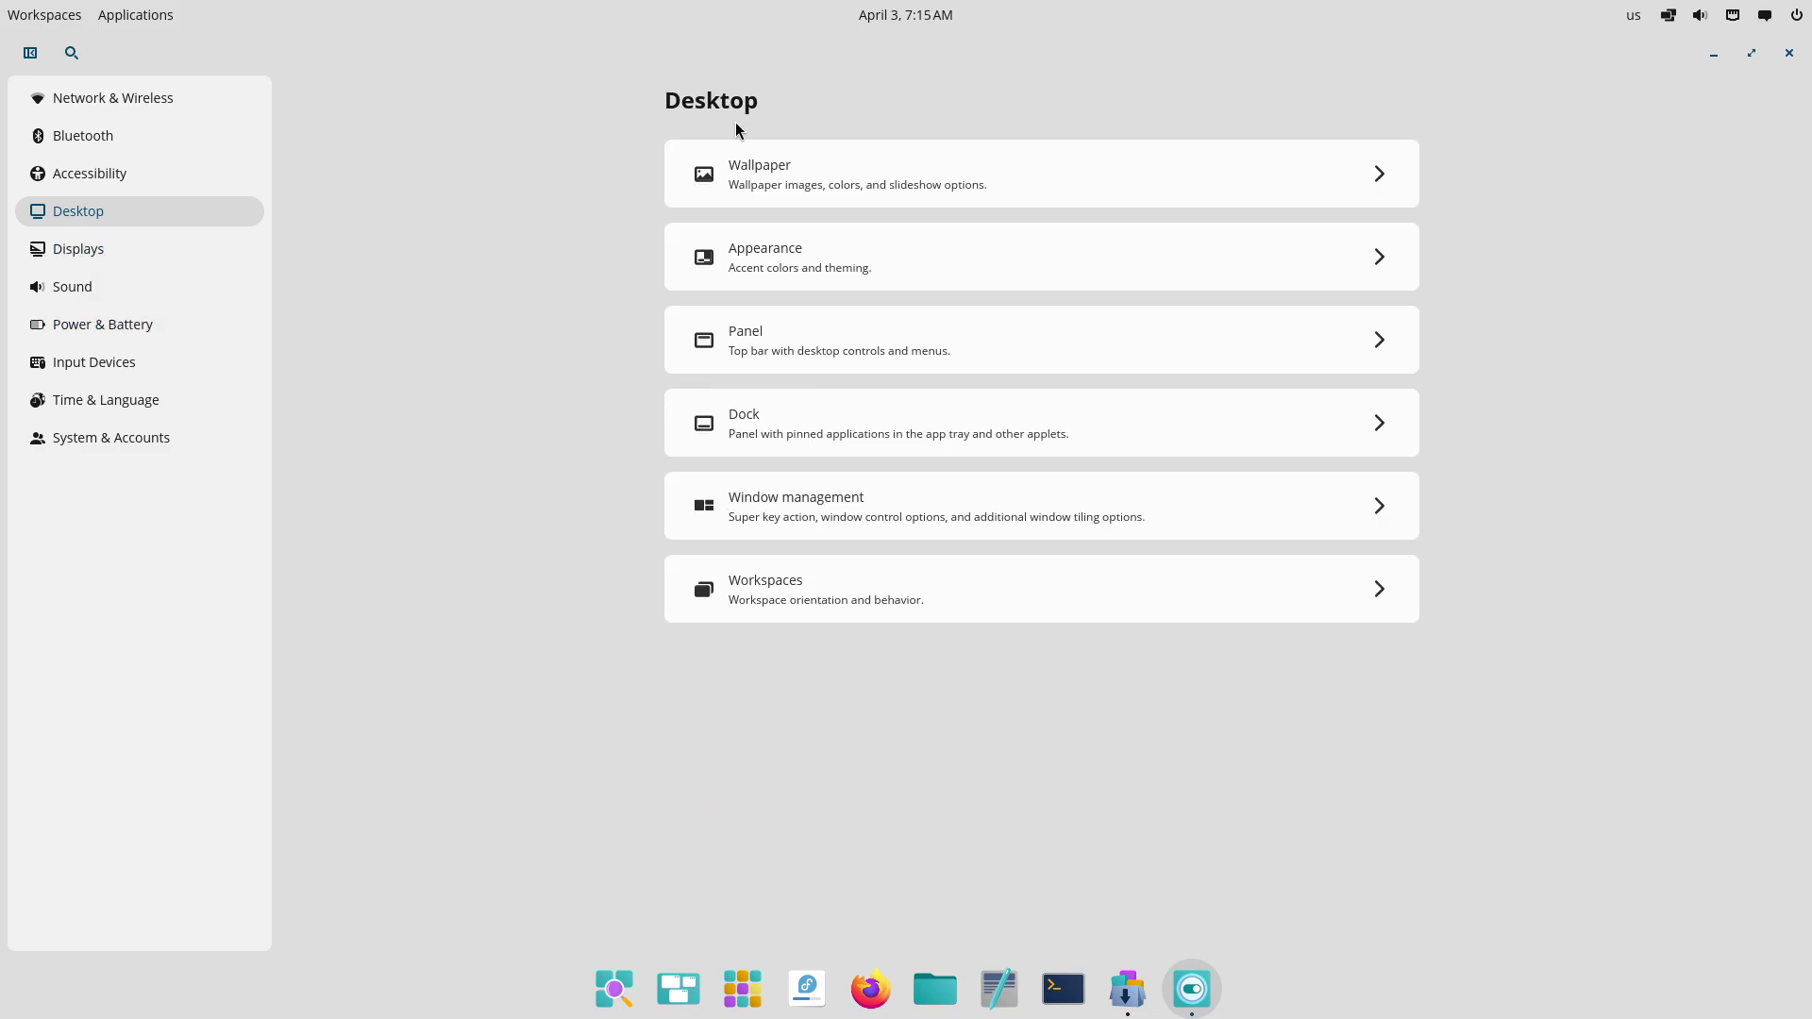
Try Dark mode in the desktop's Appearance settings, restore Light mode, and set the accent color to teal.
{"action": "left_click", "coordinate": [793, 253]}
{"action": "left_click", "coordinate": [894, 260]}
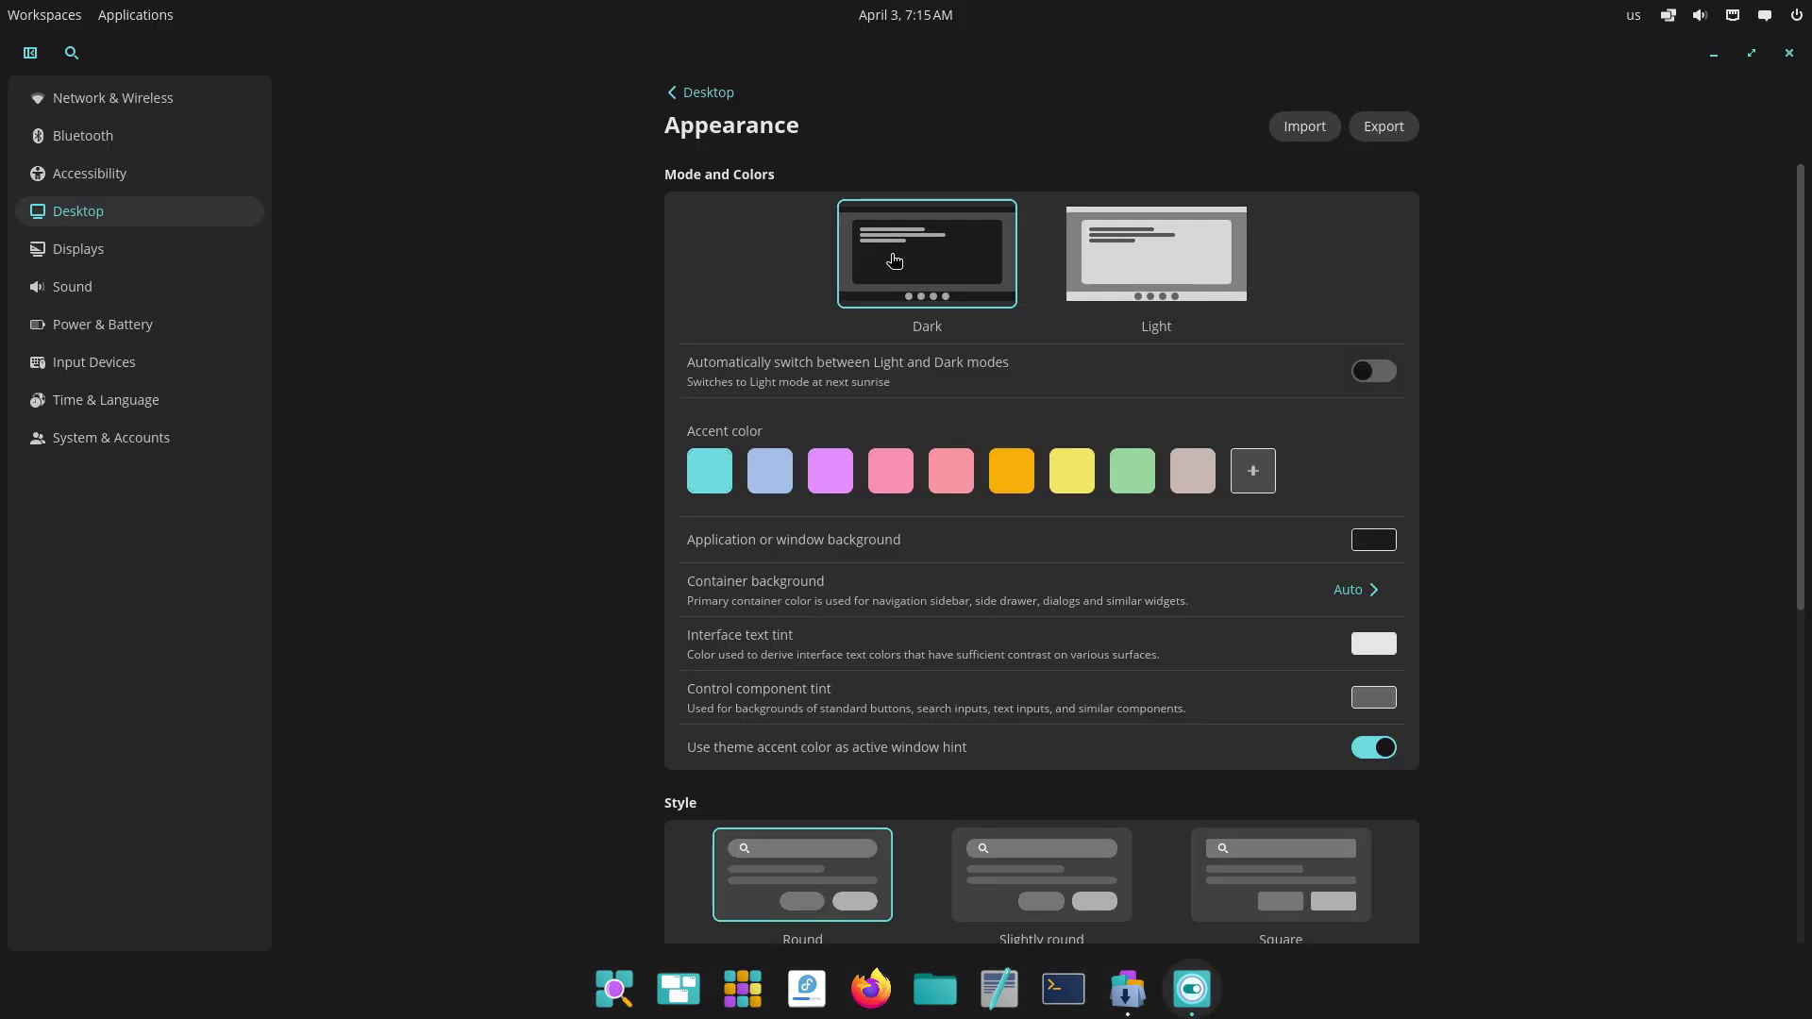
{"action": "left_click", "coordinate": [1109, 273]}
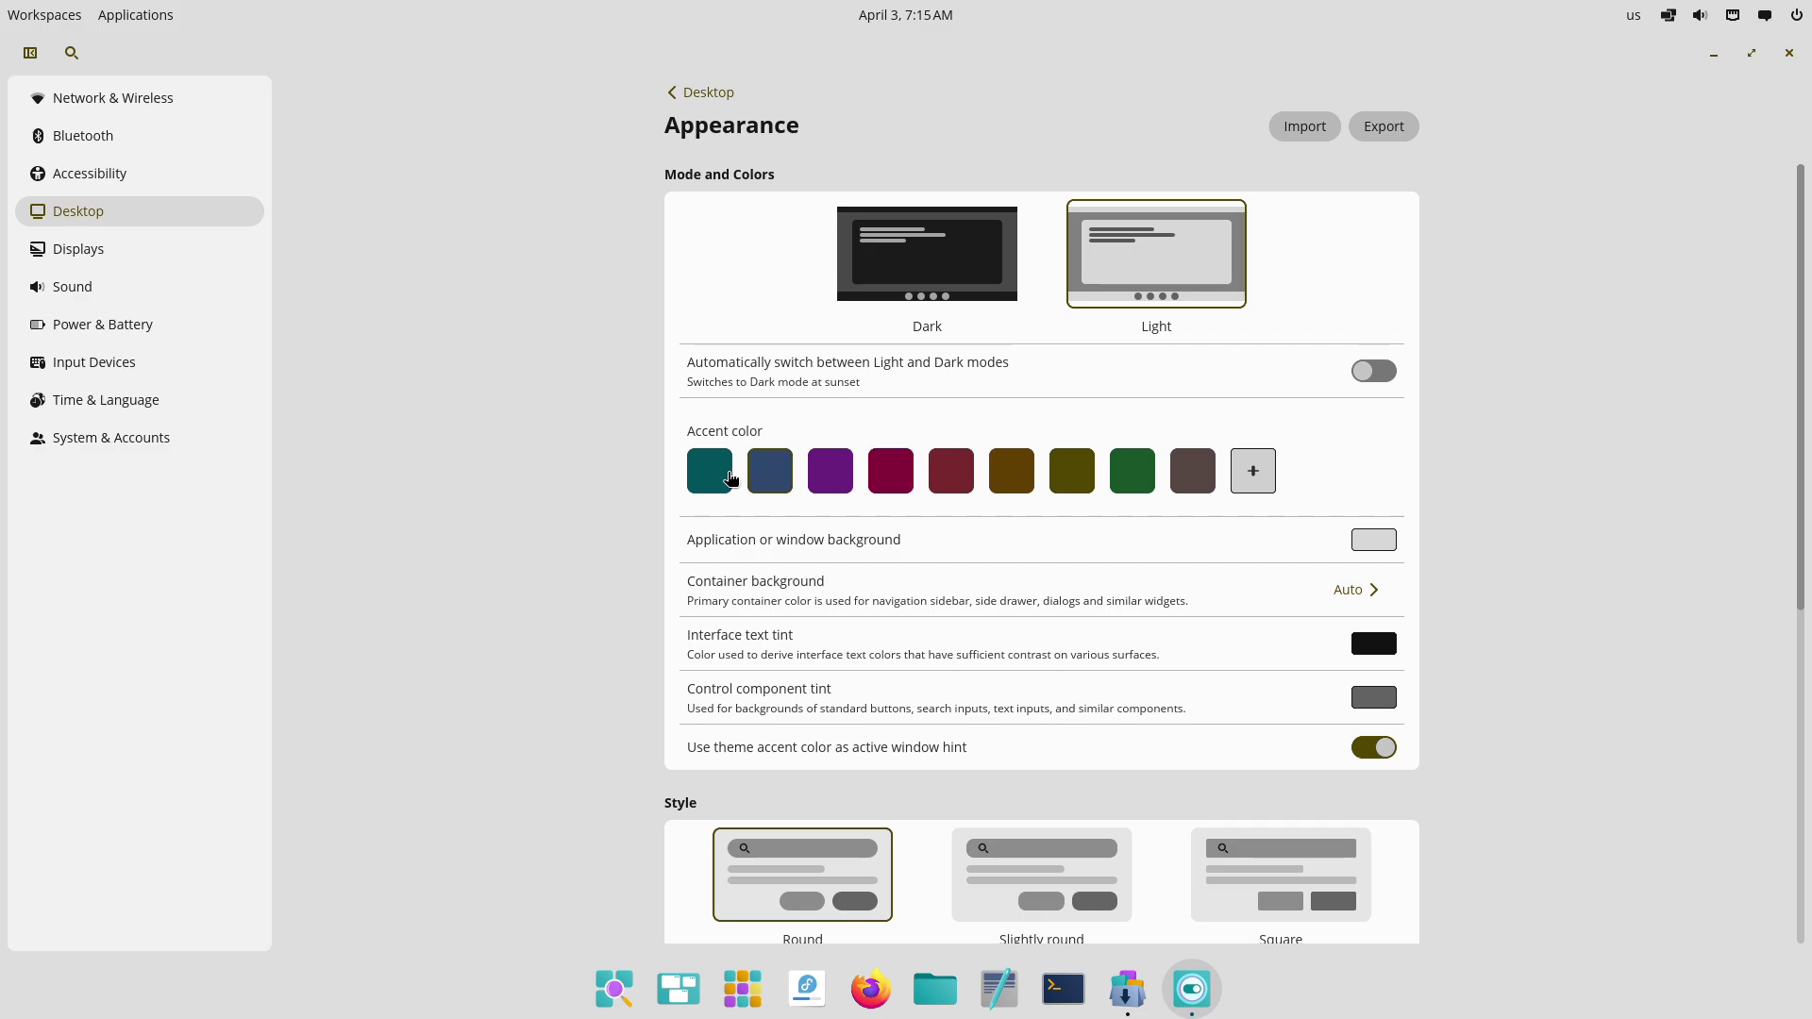
{"action": "left_click", "coordinate": [729, 479]}
Set the interface style to Slightly round, and review the remaining Appearance settings down to the experimental ones.
{"action": "scroll", "coordinate": [1464, 602], "scroll_direction": "down", "scroll_amount": 5}
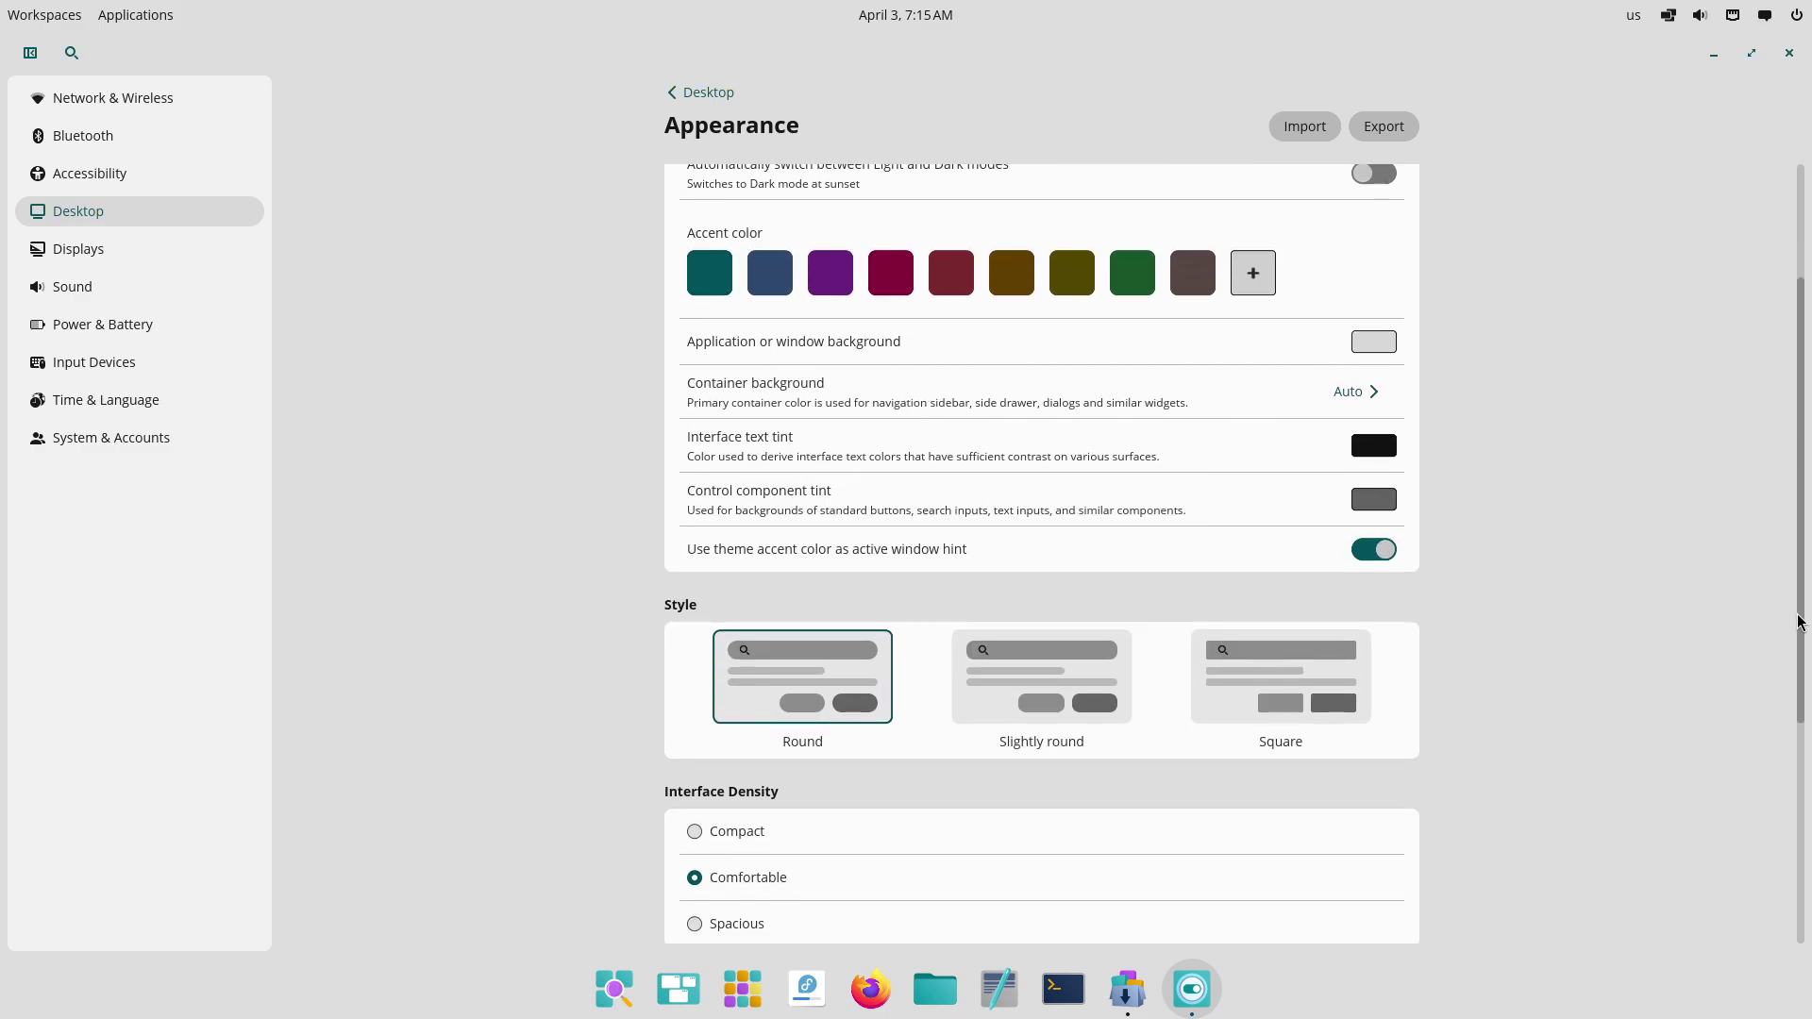
{"action": "left_click", "coordinate": [1077, 600]}
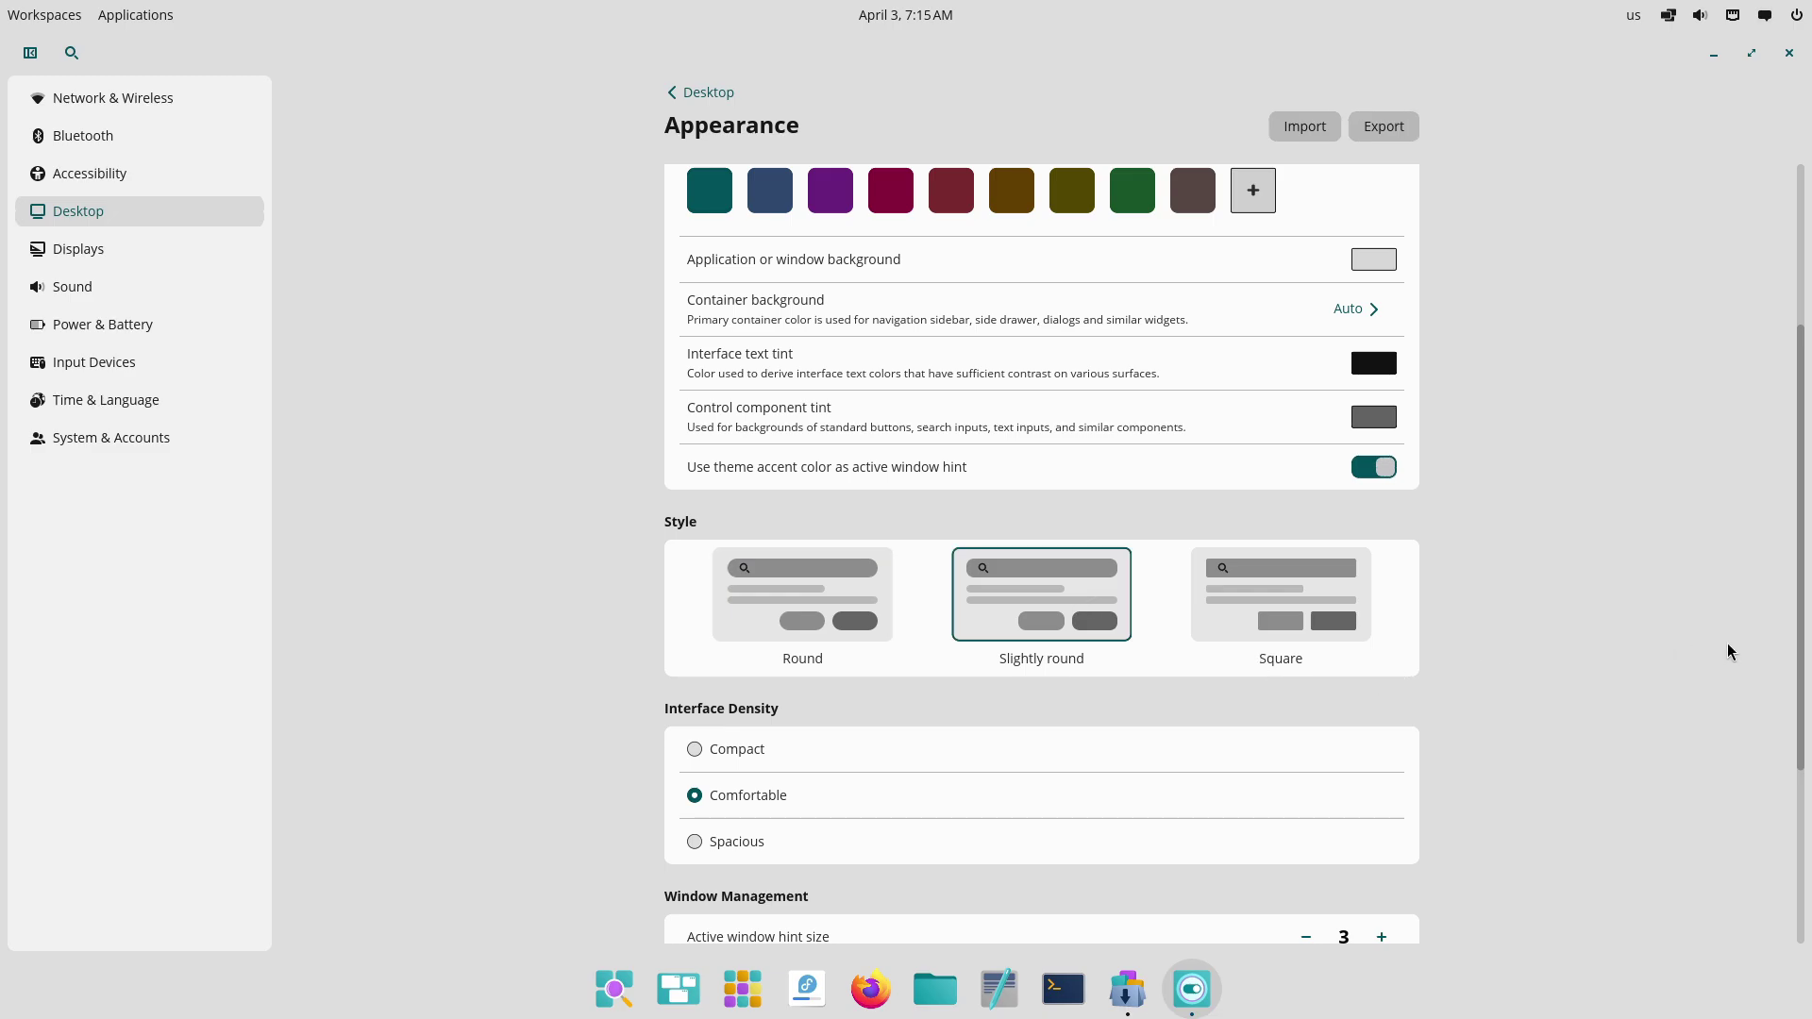
{"action": "left_click_drag", "start_coordinate": [1799, 665], "coordinate": [1802, 923]}
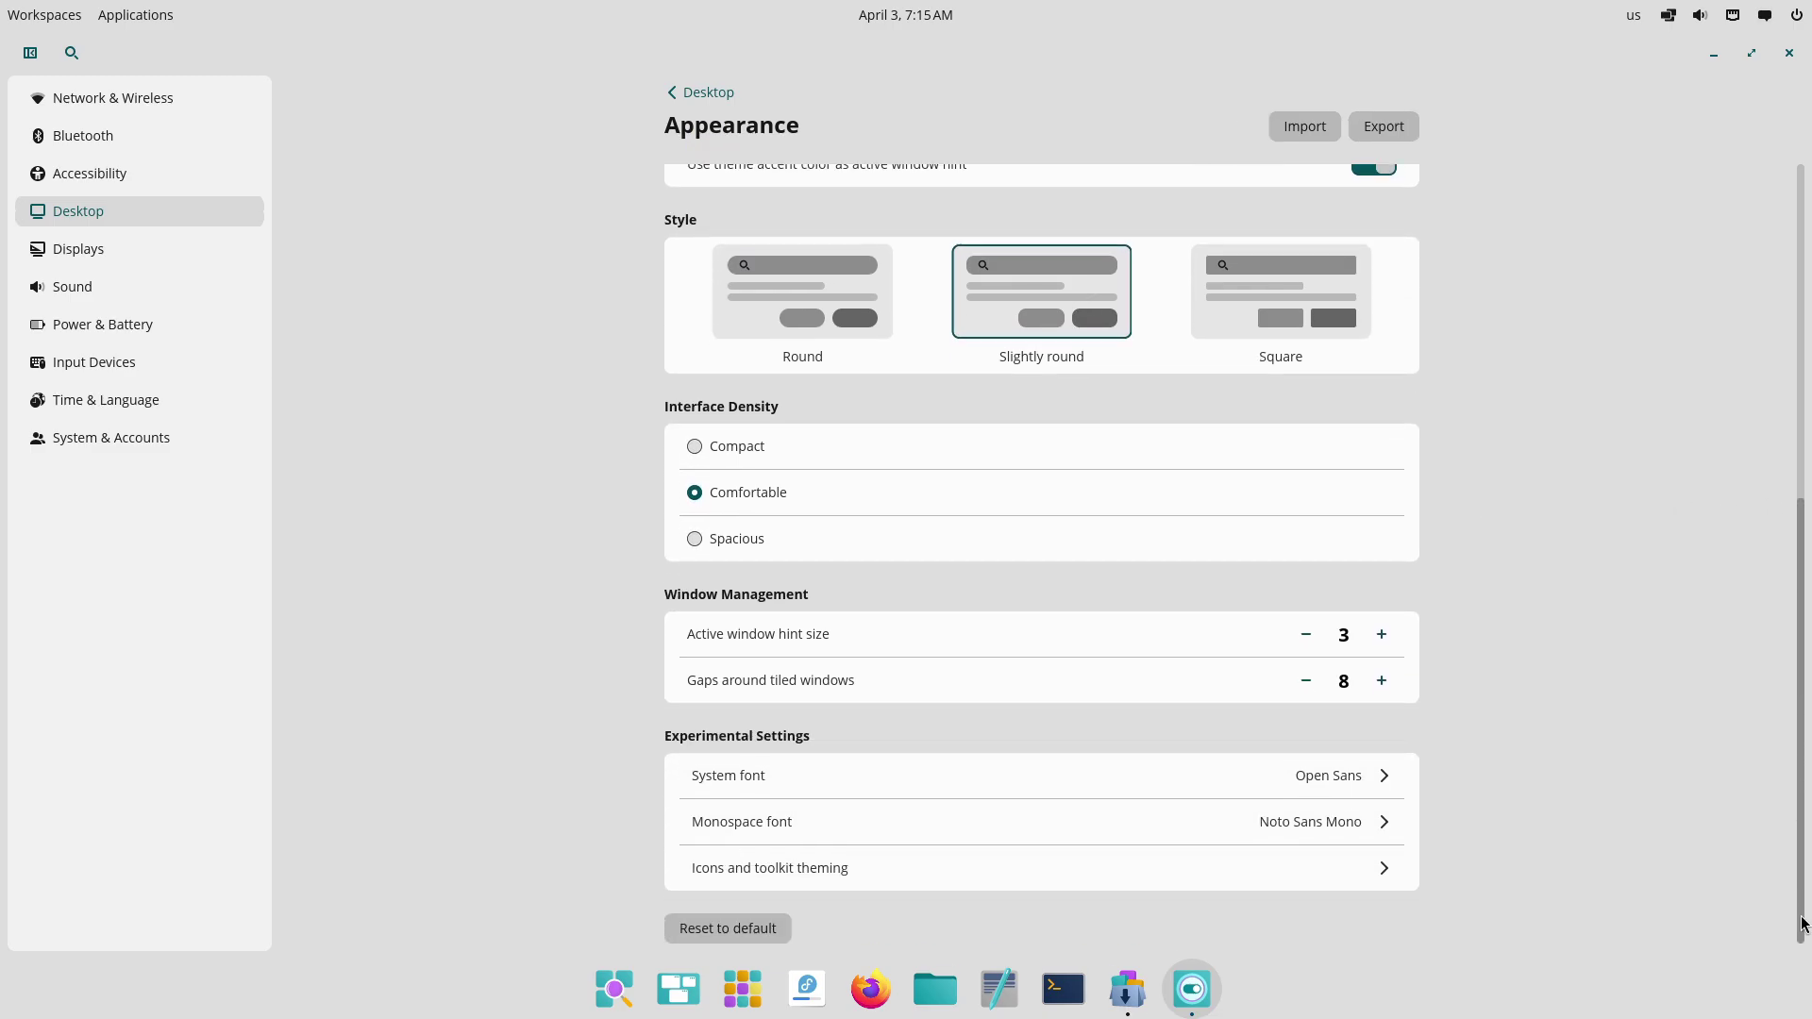
{"action": "left_click", "coordinate": [722, 94]}
Try the panel at the Left position with automatic hiding toggled on and off, and set its position to Bottom.
{"action": "left_click", "coordinate": [805, 328]}
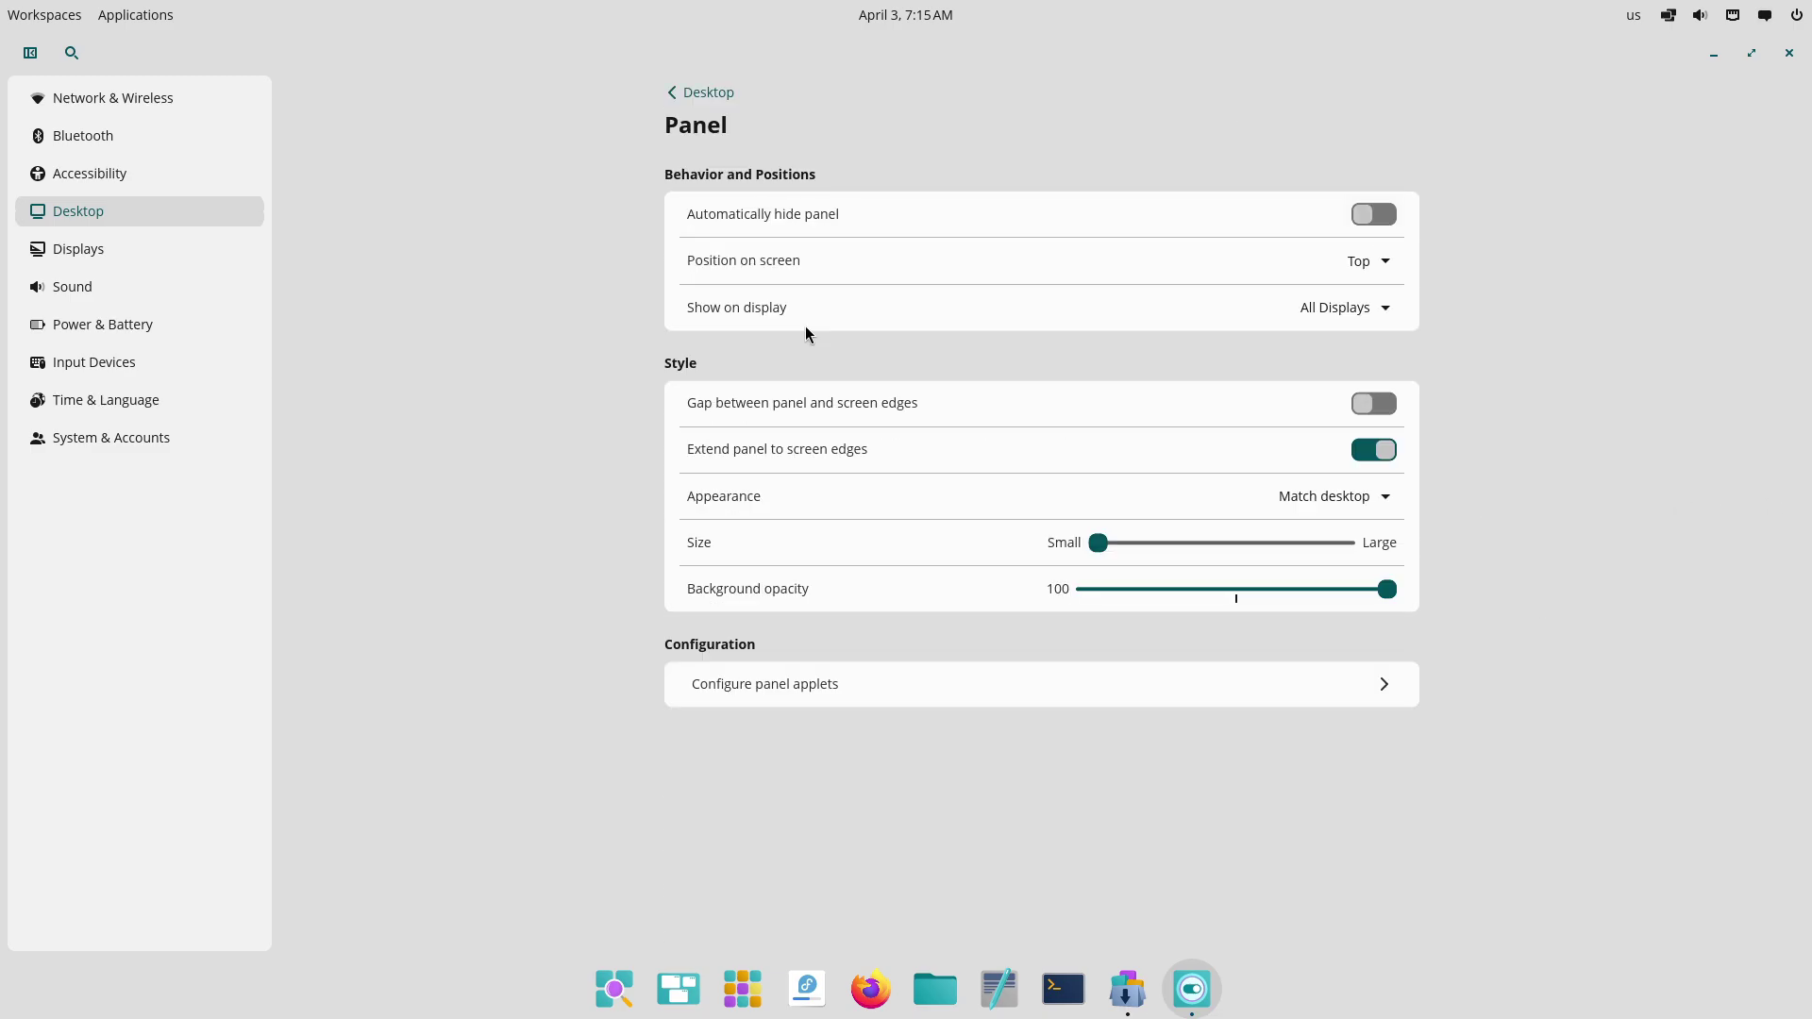
{"action": "left_click", "coordinate": [1374, 261]}
{"action": "left_click", "coordinate": [1373, 368]}
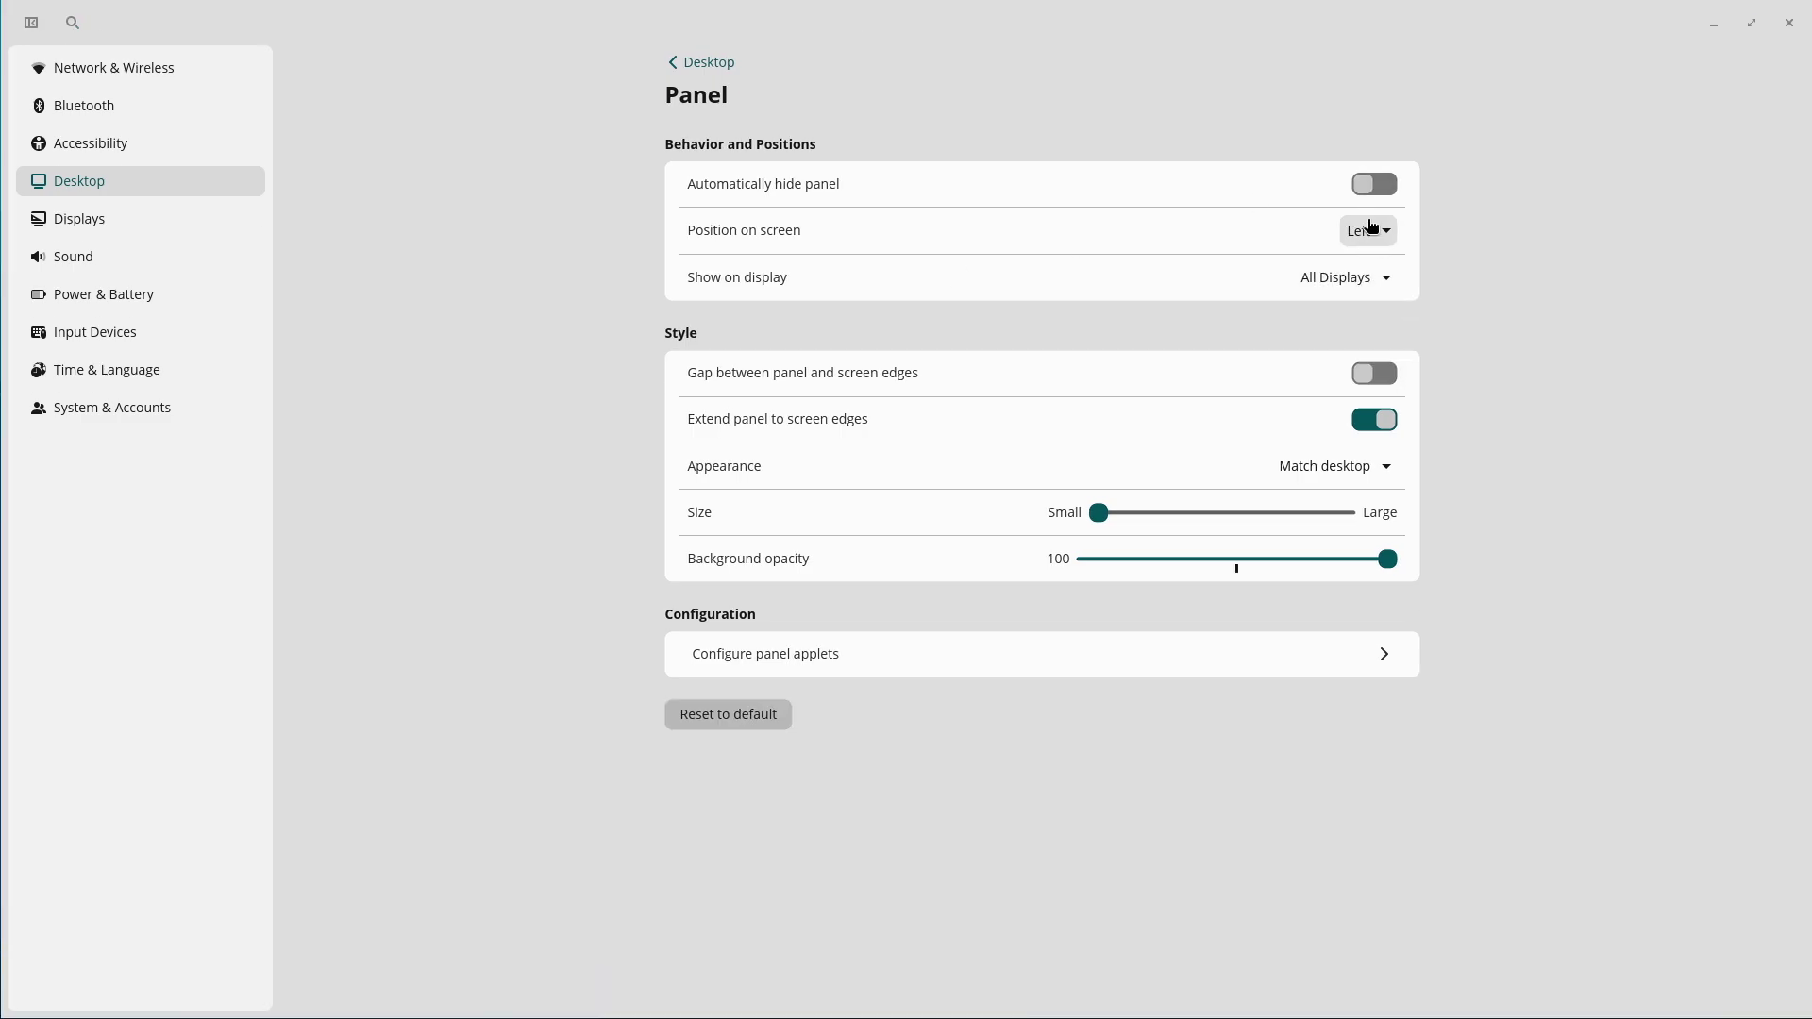
{"action": "left_click", "coordinate": [1372, 187]}
{"action": "left_click", "coordinate": [1372, 188]}
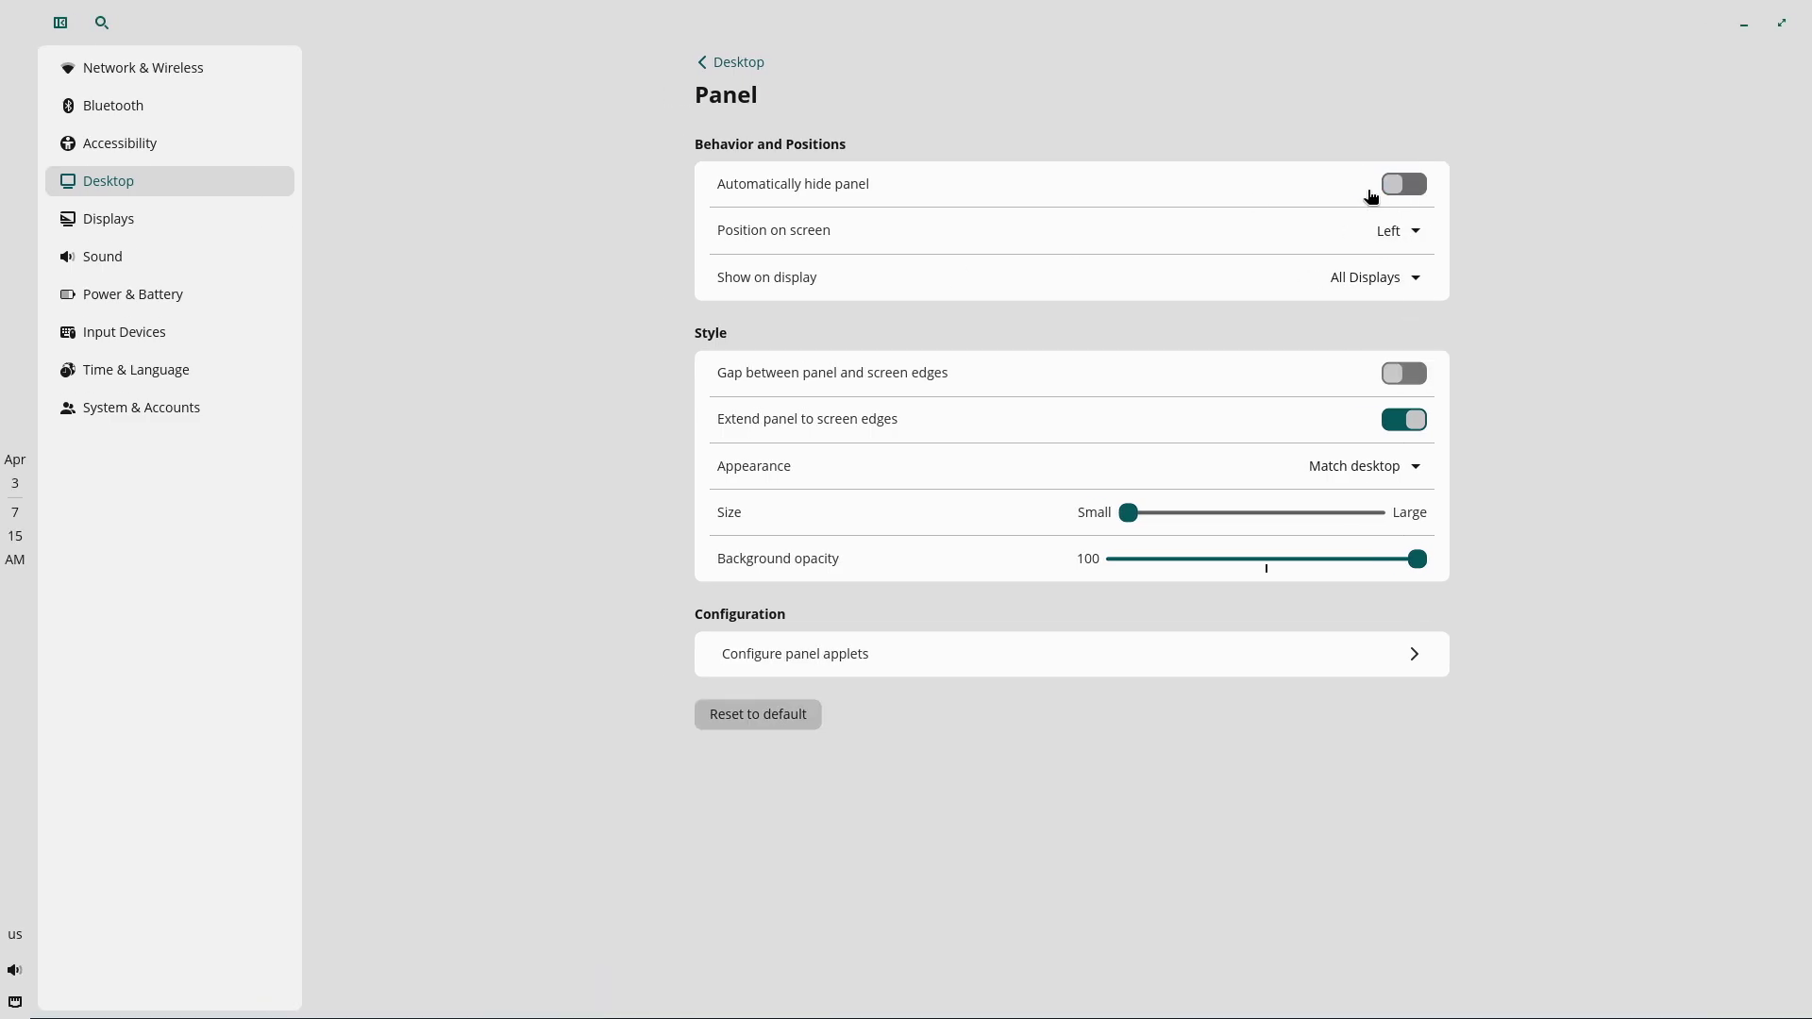
{"action": "left_click", "coordinate": [1392, 234]}
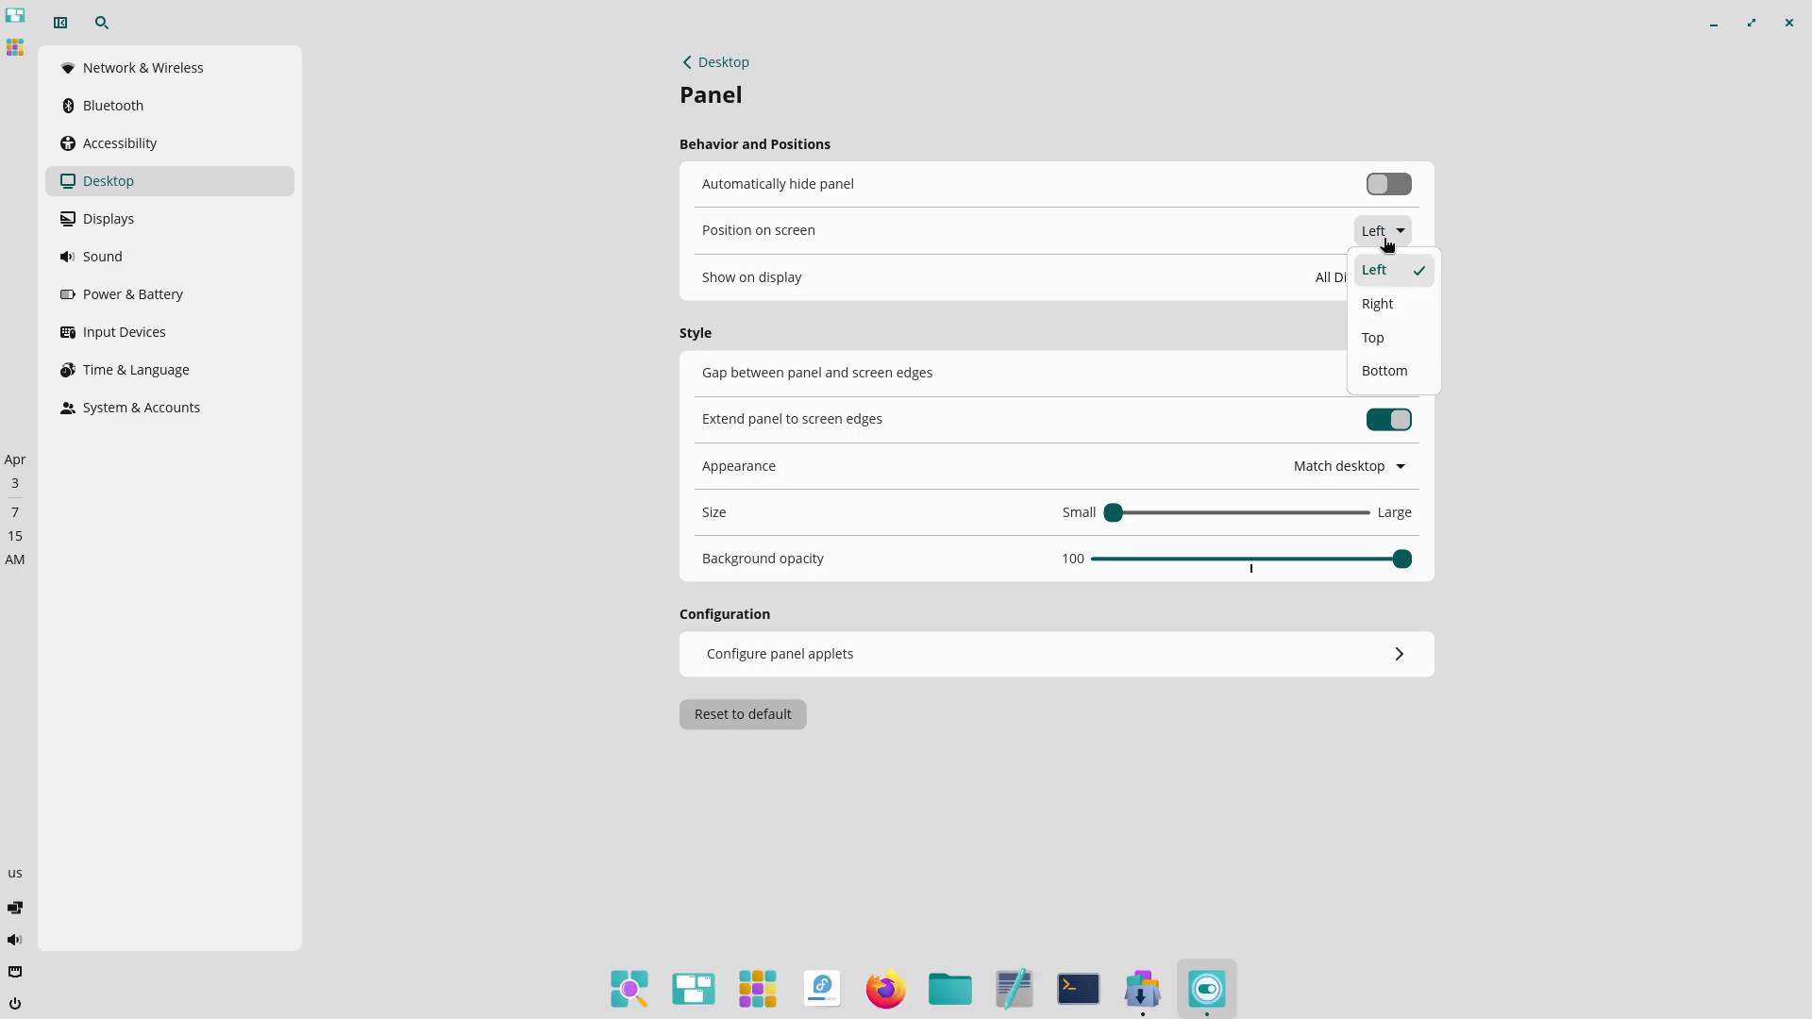
{"action": "left_click", "coordinate": [1387, 368]}
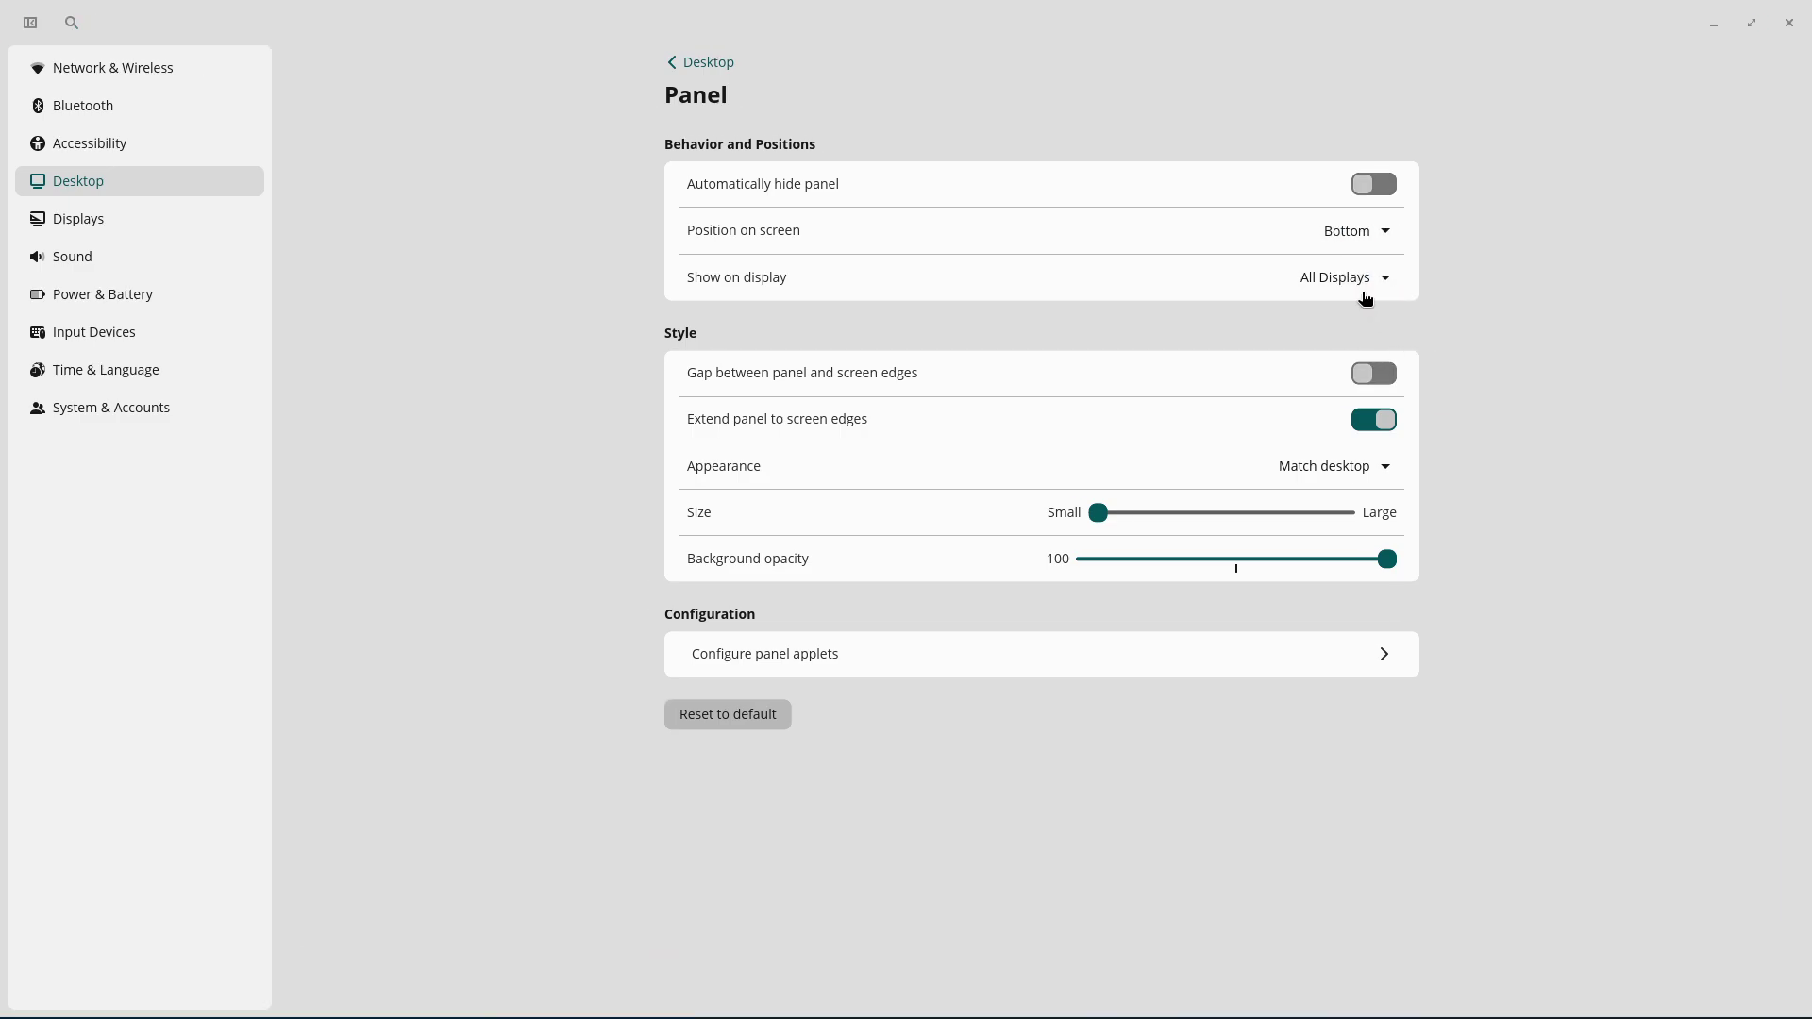
Check the panel's display choices, and try the gap between panel and screen edges turned on and off.
{"action": "left_click", "coordinate": [1364, 285]}
{"action": "left_click", "coordinate": [1533, 273]}
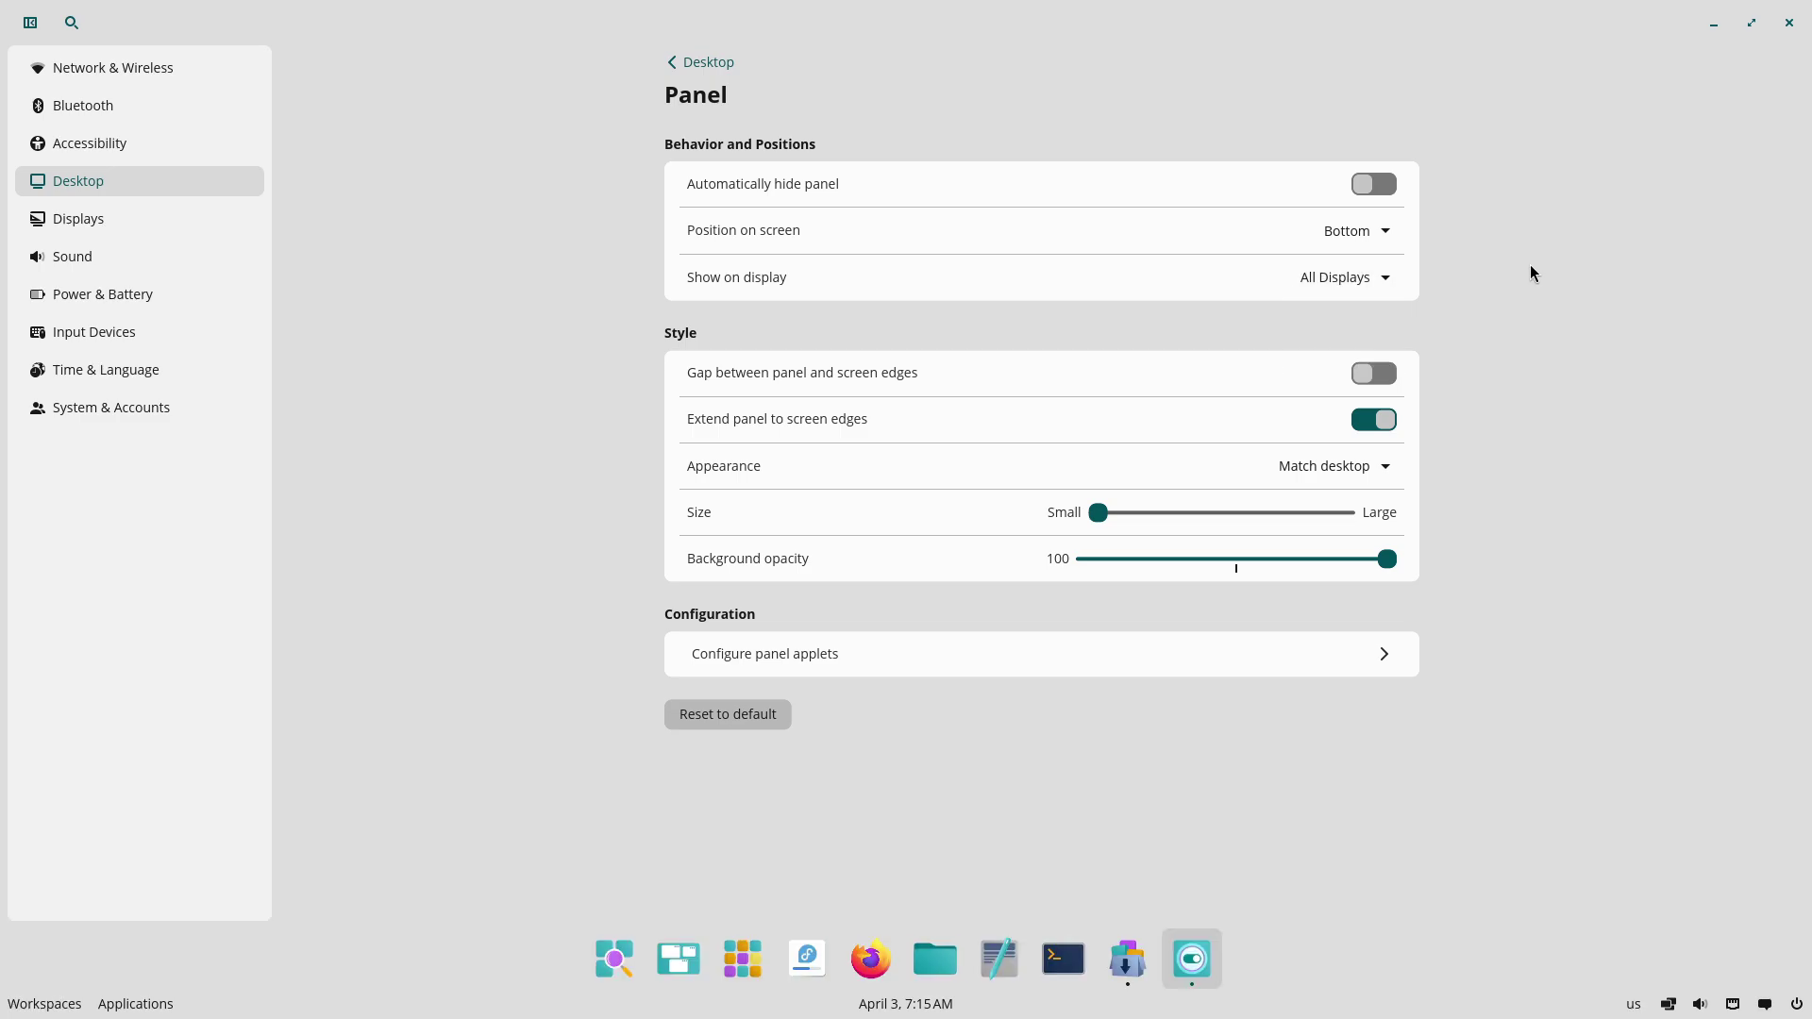
{"action": "left_click", "coordinate": [1372, 376]}
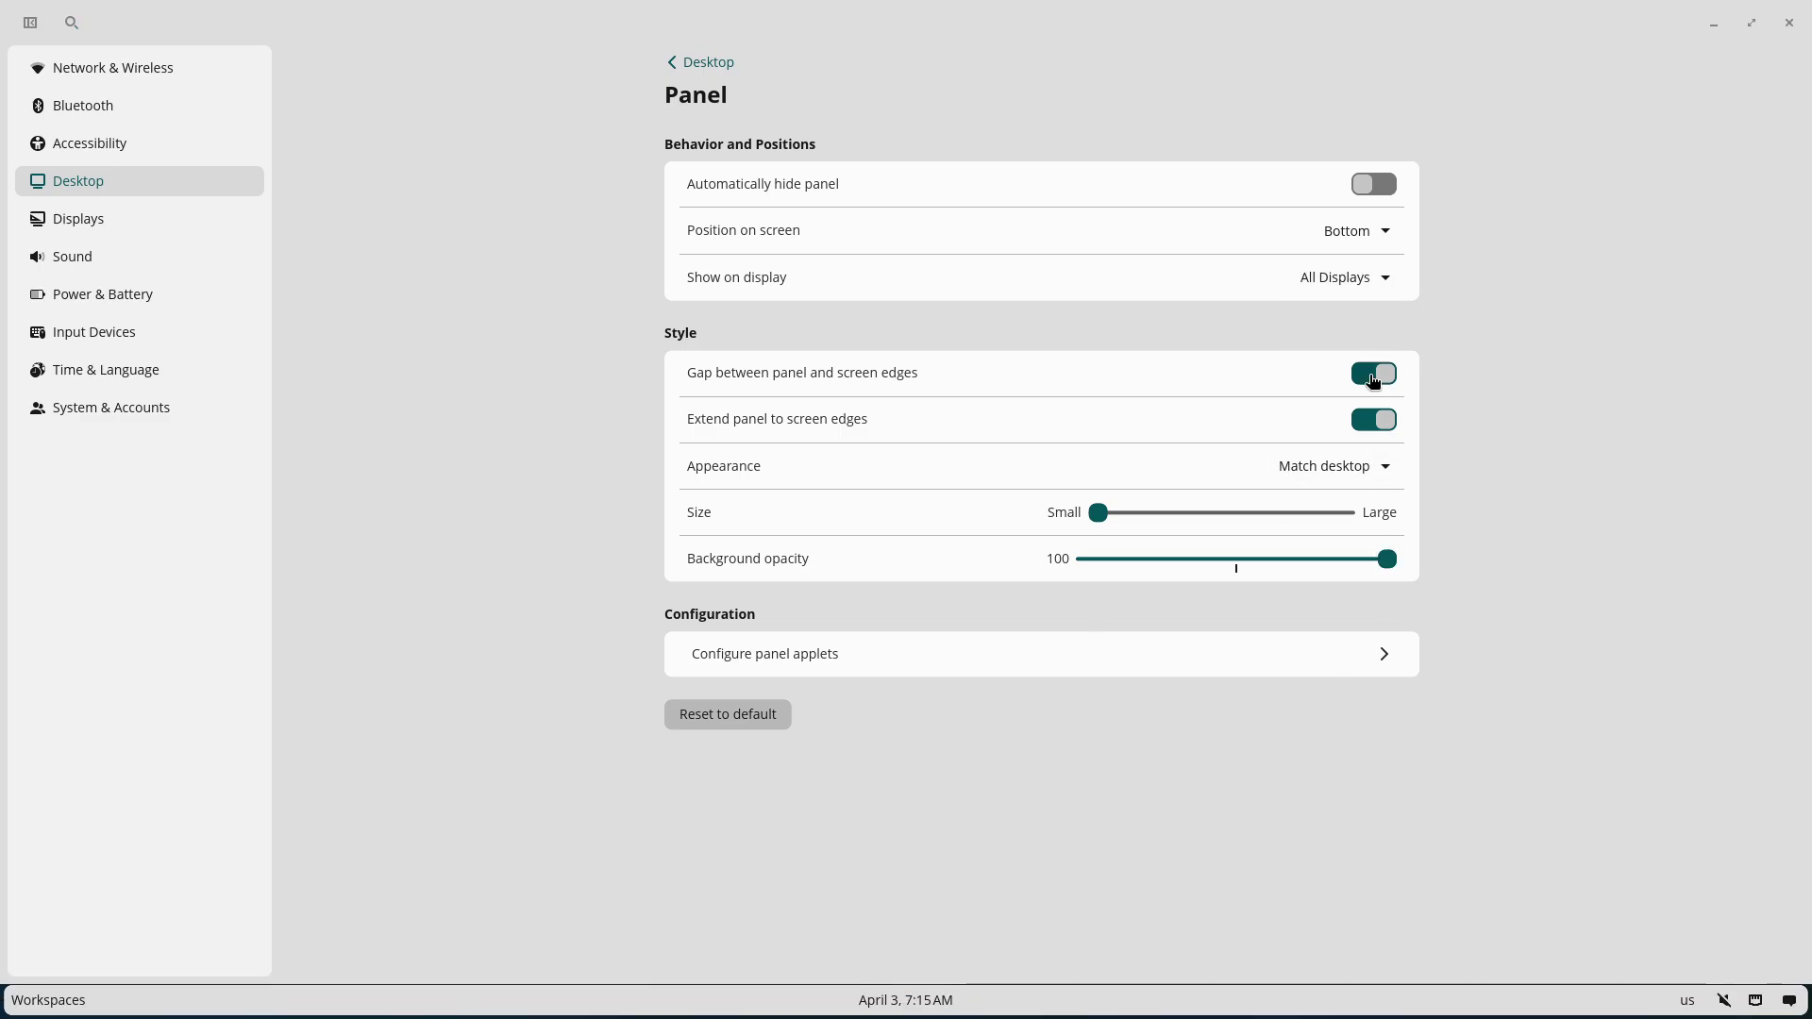
{"action": "left_click", "coordinate": [1361, 378]}
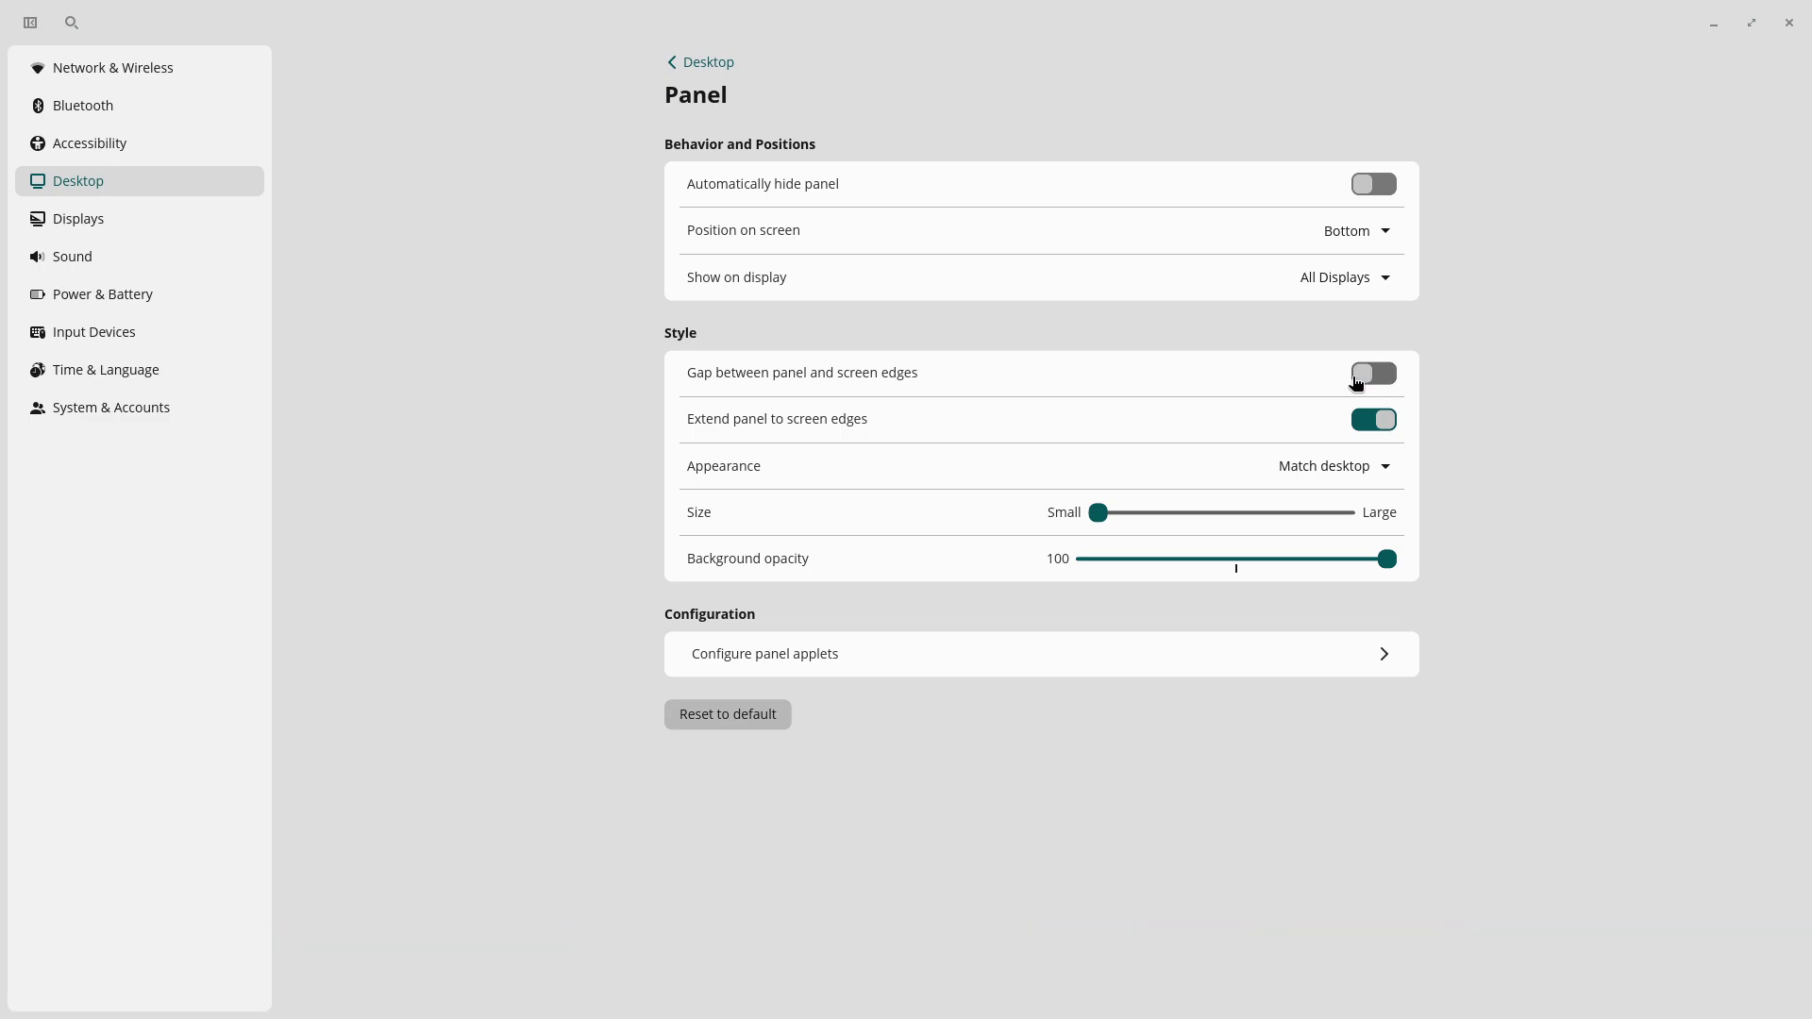
Review the desktop's Dock, Window management and Workspaces settings, including the options for the Super key action.
{"action": "left_click", "coordinate": [717, 63]}
{"action": "left_click", "coordinate": [848, 381]}
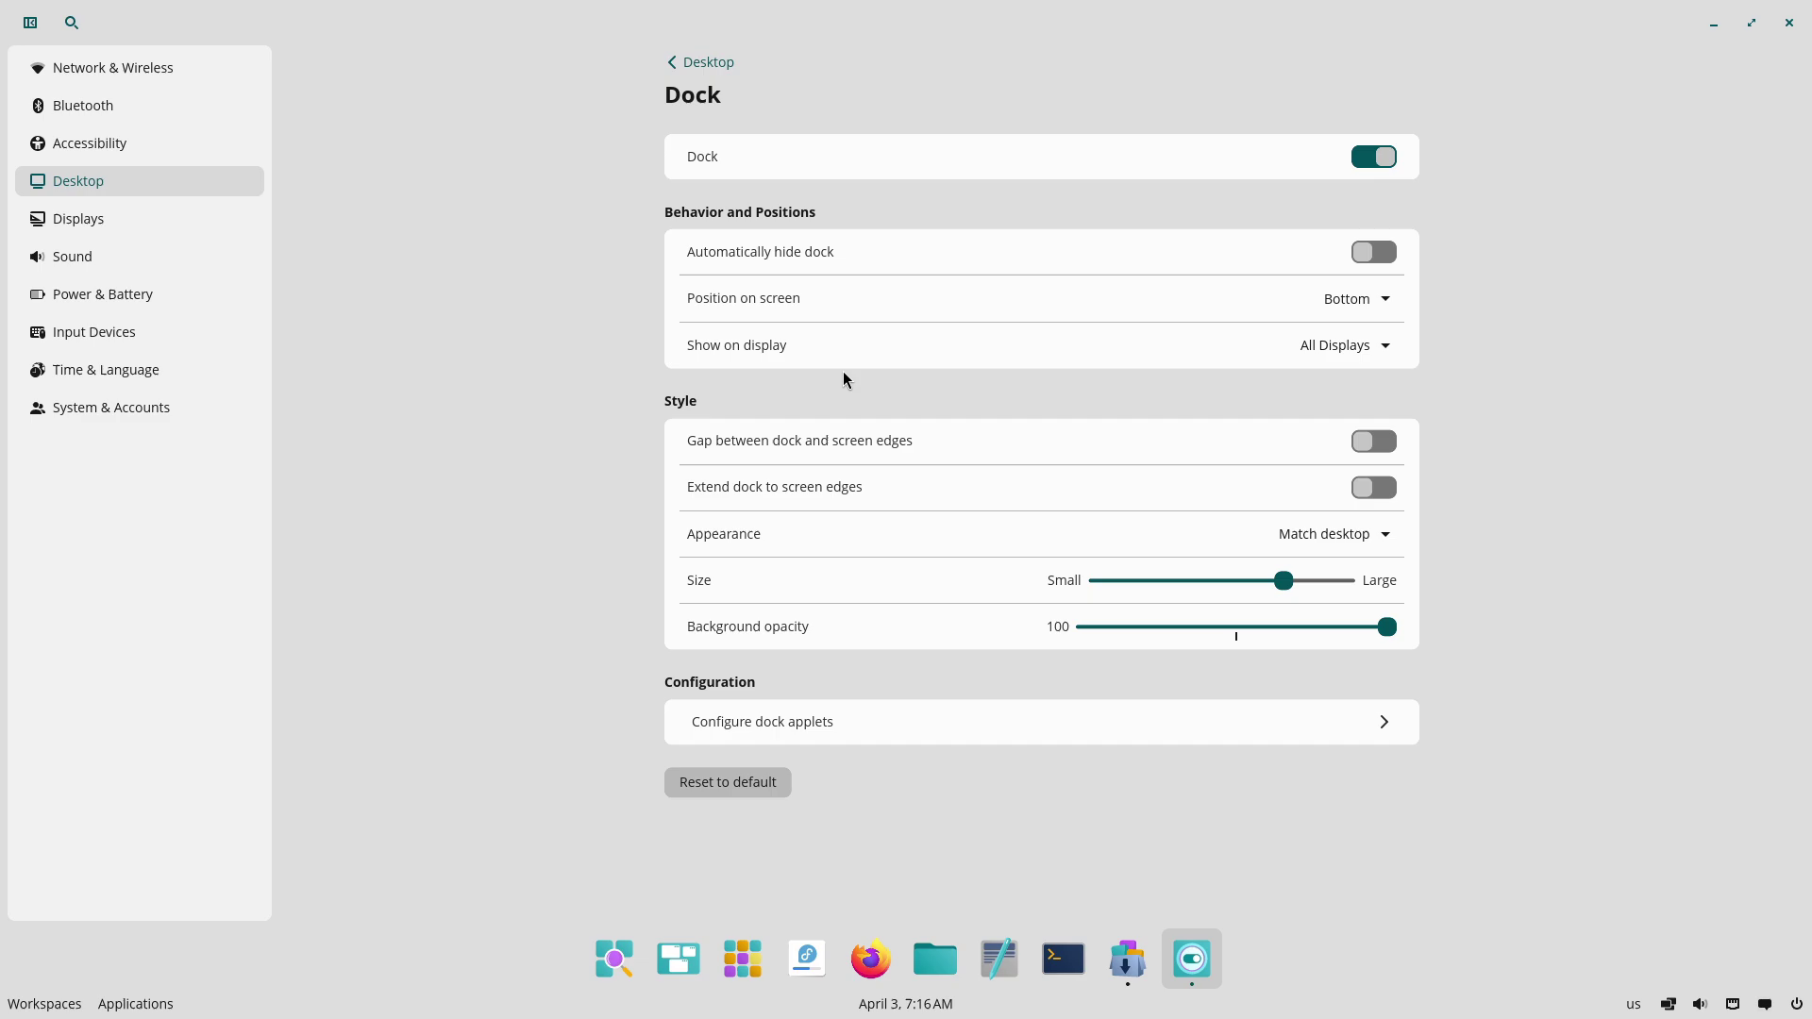
{"action": "left_click", "coordinate": [698, 62]}
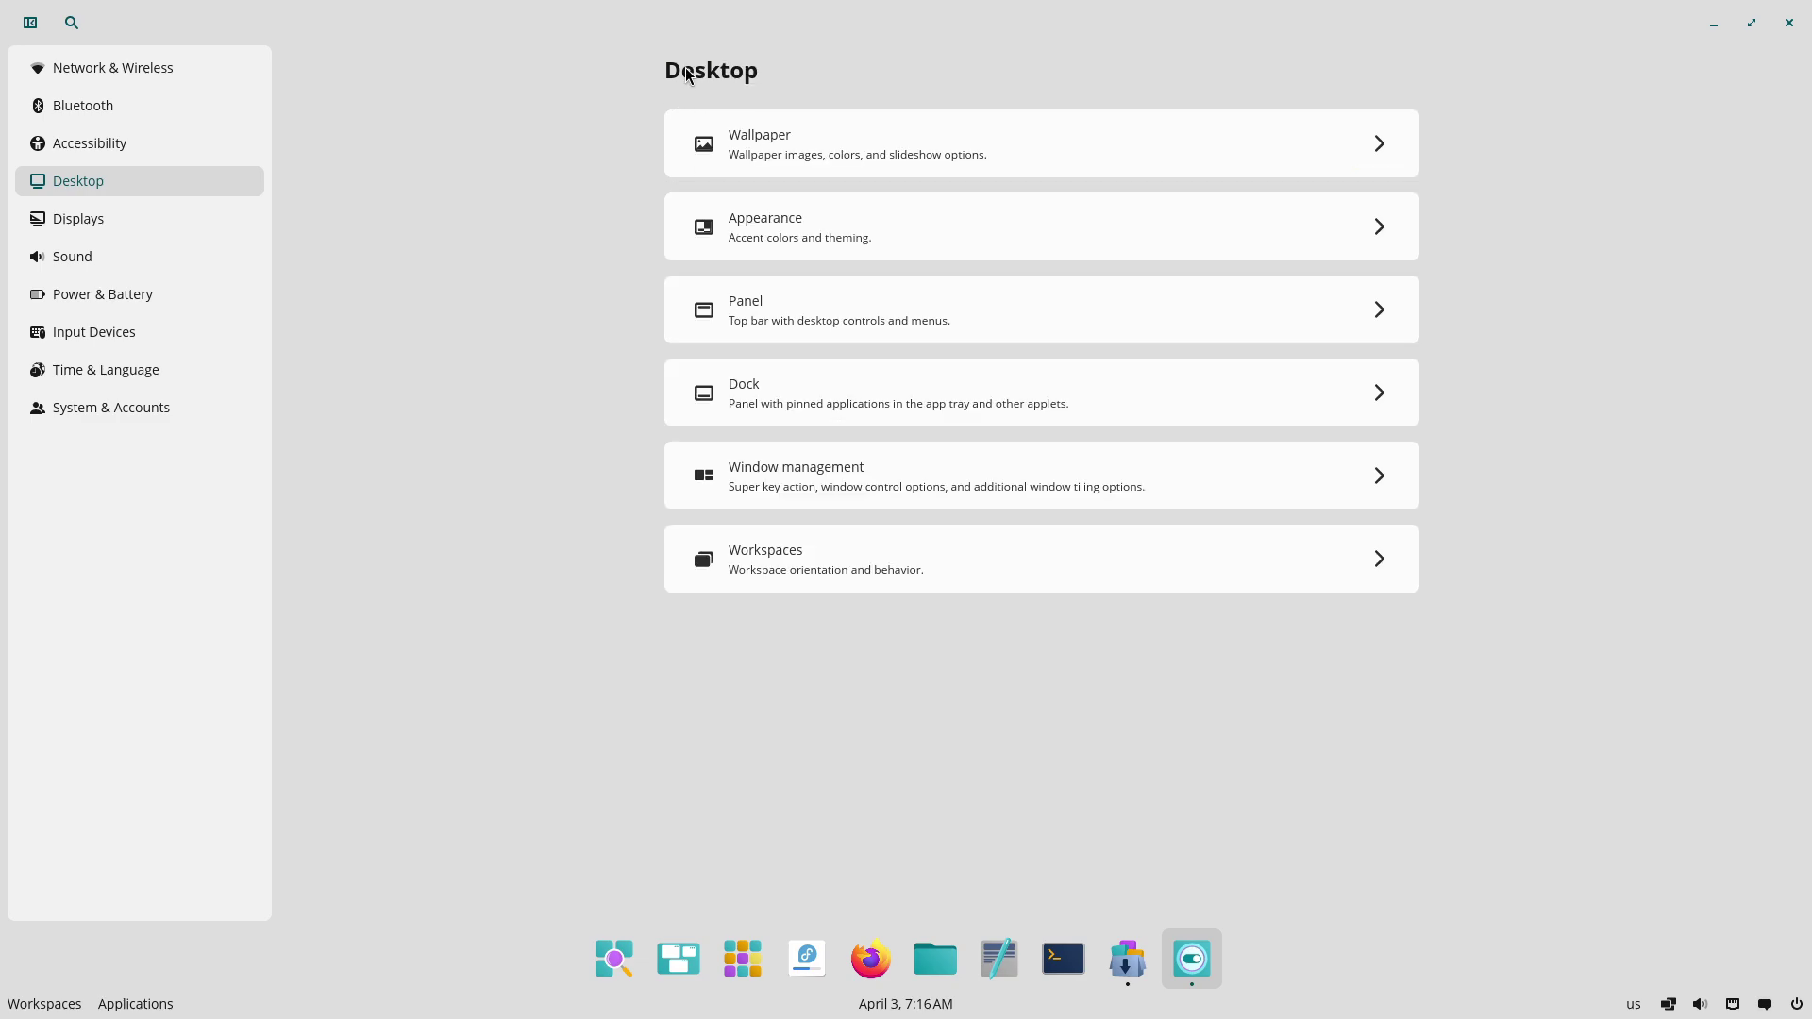
{"action": "left_click", "coordinate": [825, 486]}
{"action": "left_click", "coordinate": [1299, 168]}
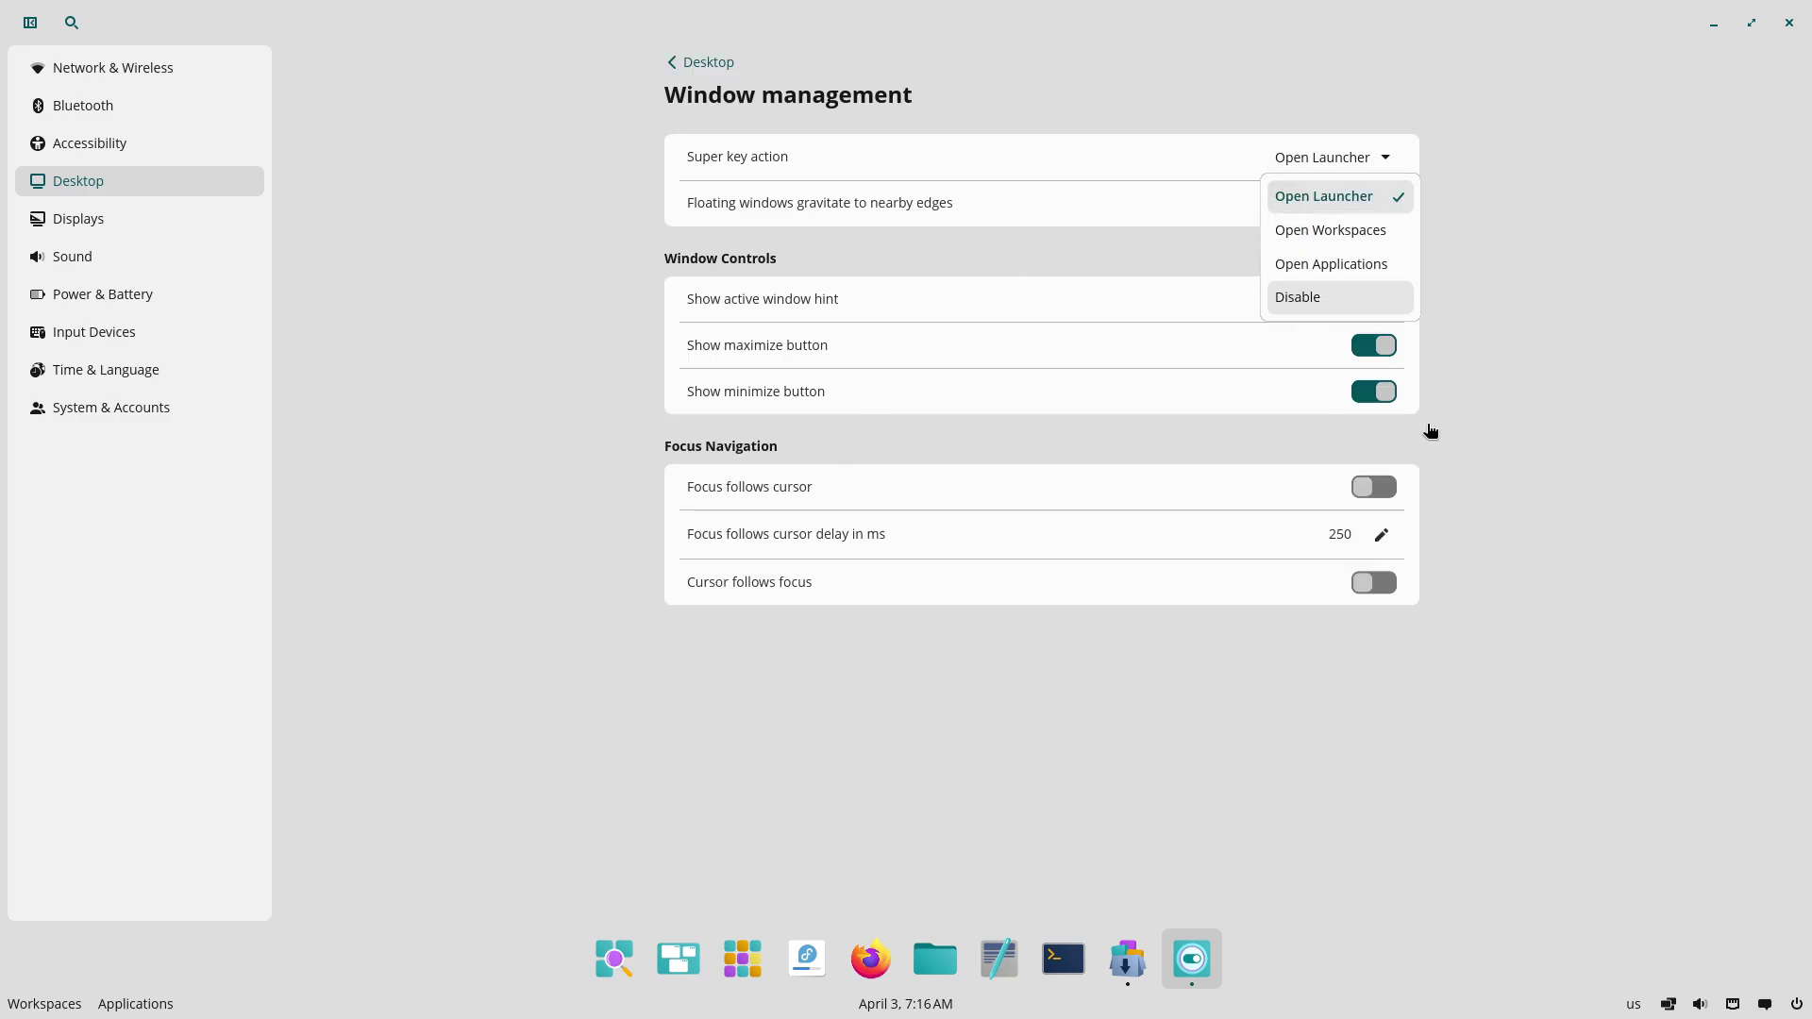
{"action": "left_click", "coordinate": [1524, 444]}
{"action": "left_click", "coordinate": [714, 68]}
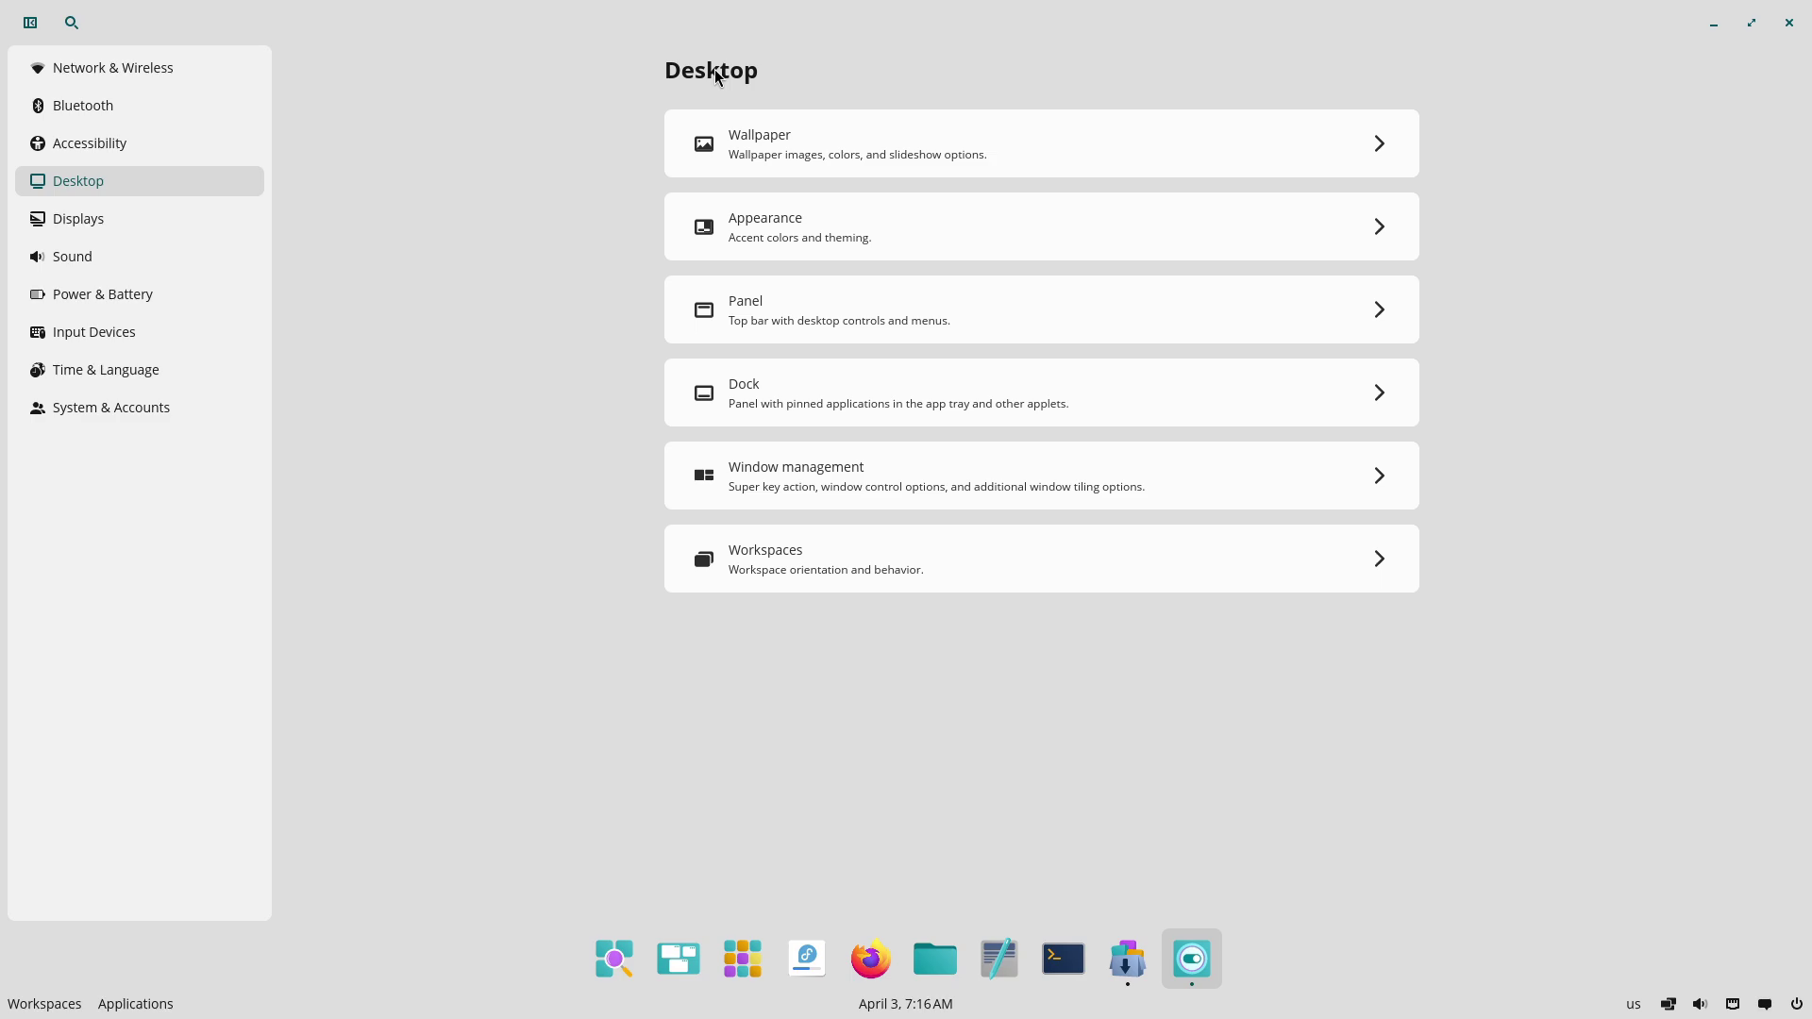
{"action": "left_click", "coordinate": [801, 553]}
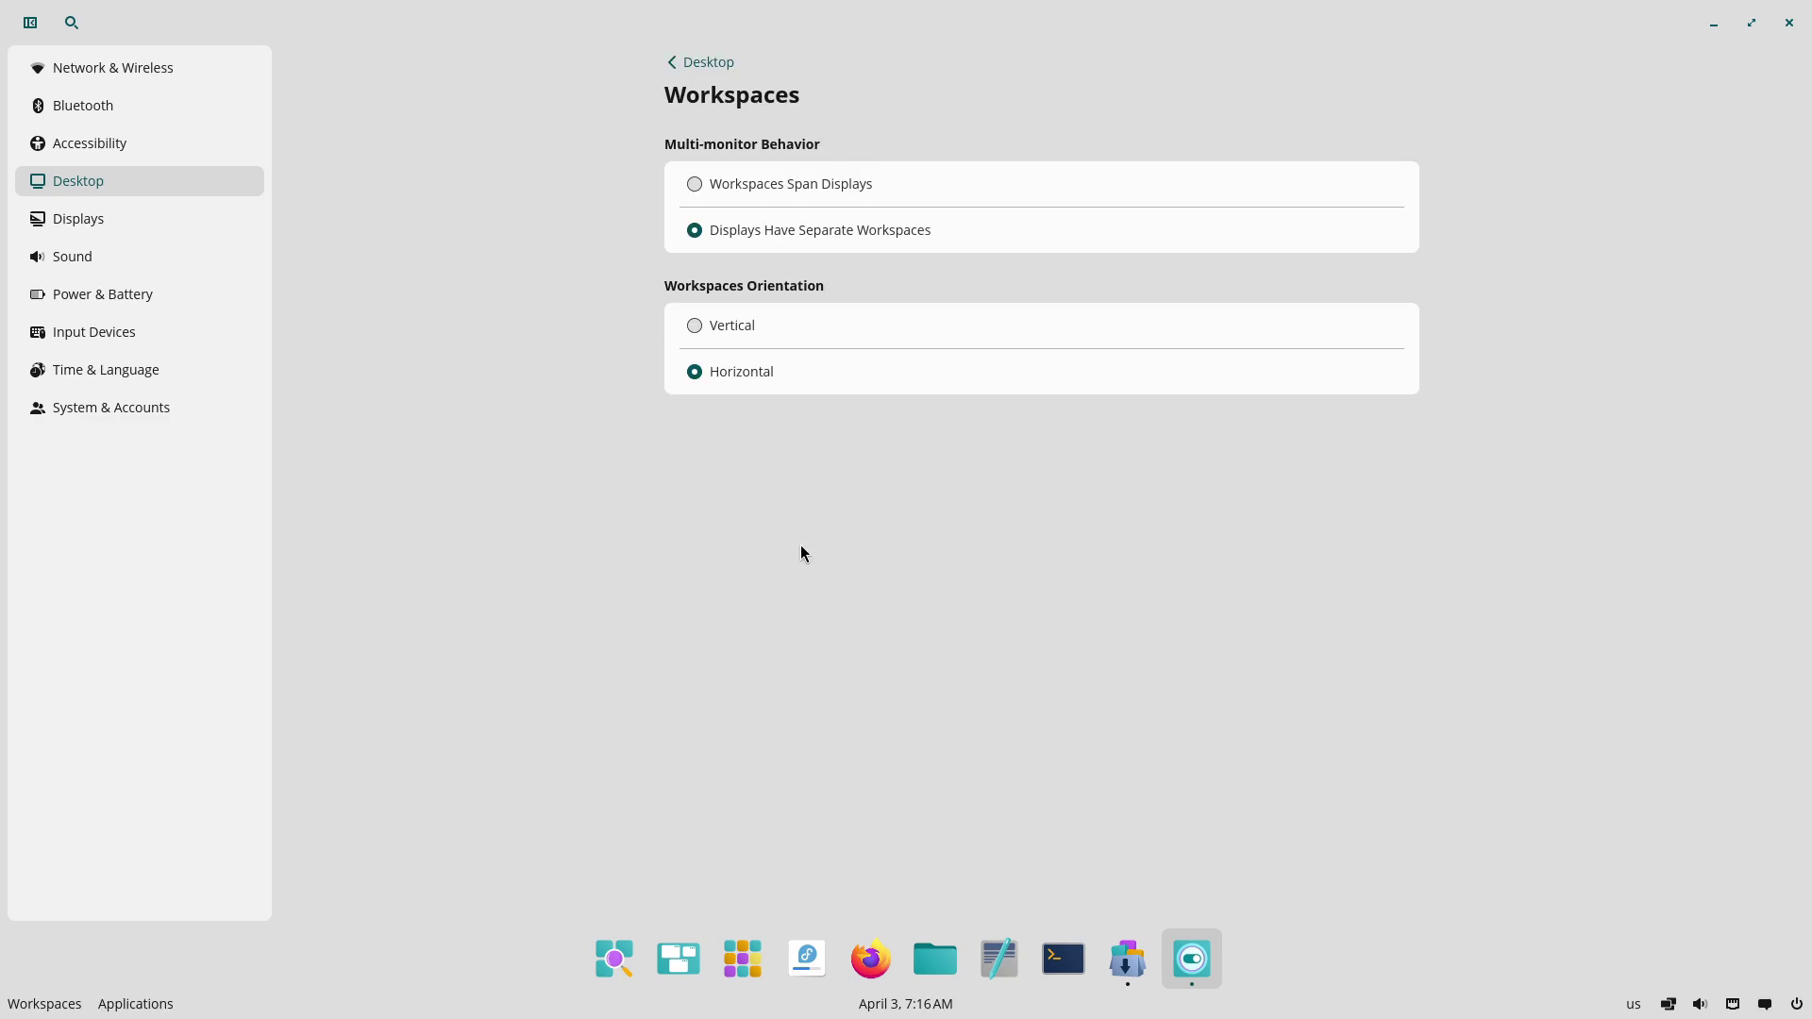
{"action": "left_click", "coordinate": [698, 61]}
Try an additional display scale of 10% in the Displays settings, and restore it to 0%.
{"action": "left_click", "coordinate": [194, 222]}
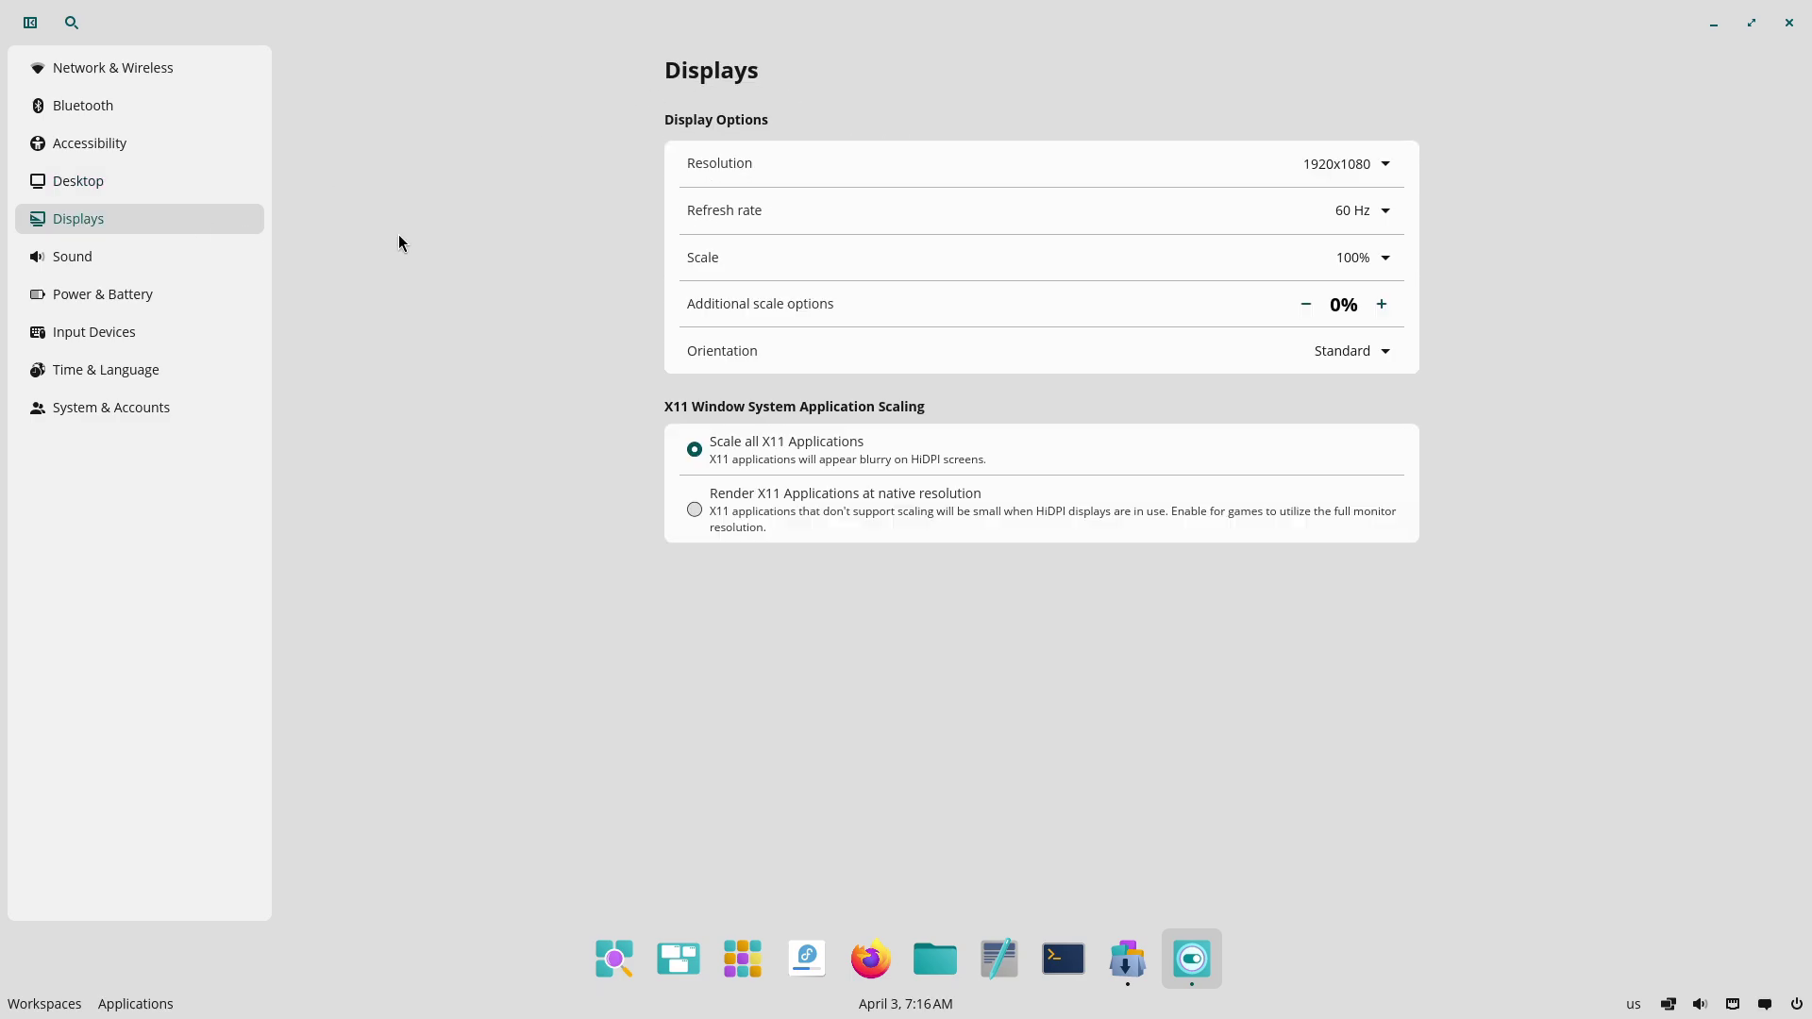
{"action": "left_click", "coordinate": [1381, 304]}
{"action": "left_click", "coordinate": [1401, 317]}
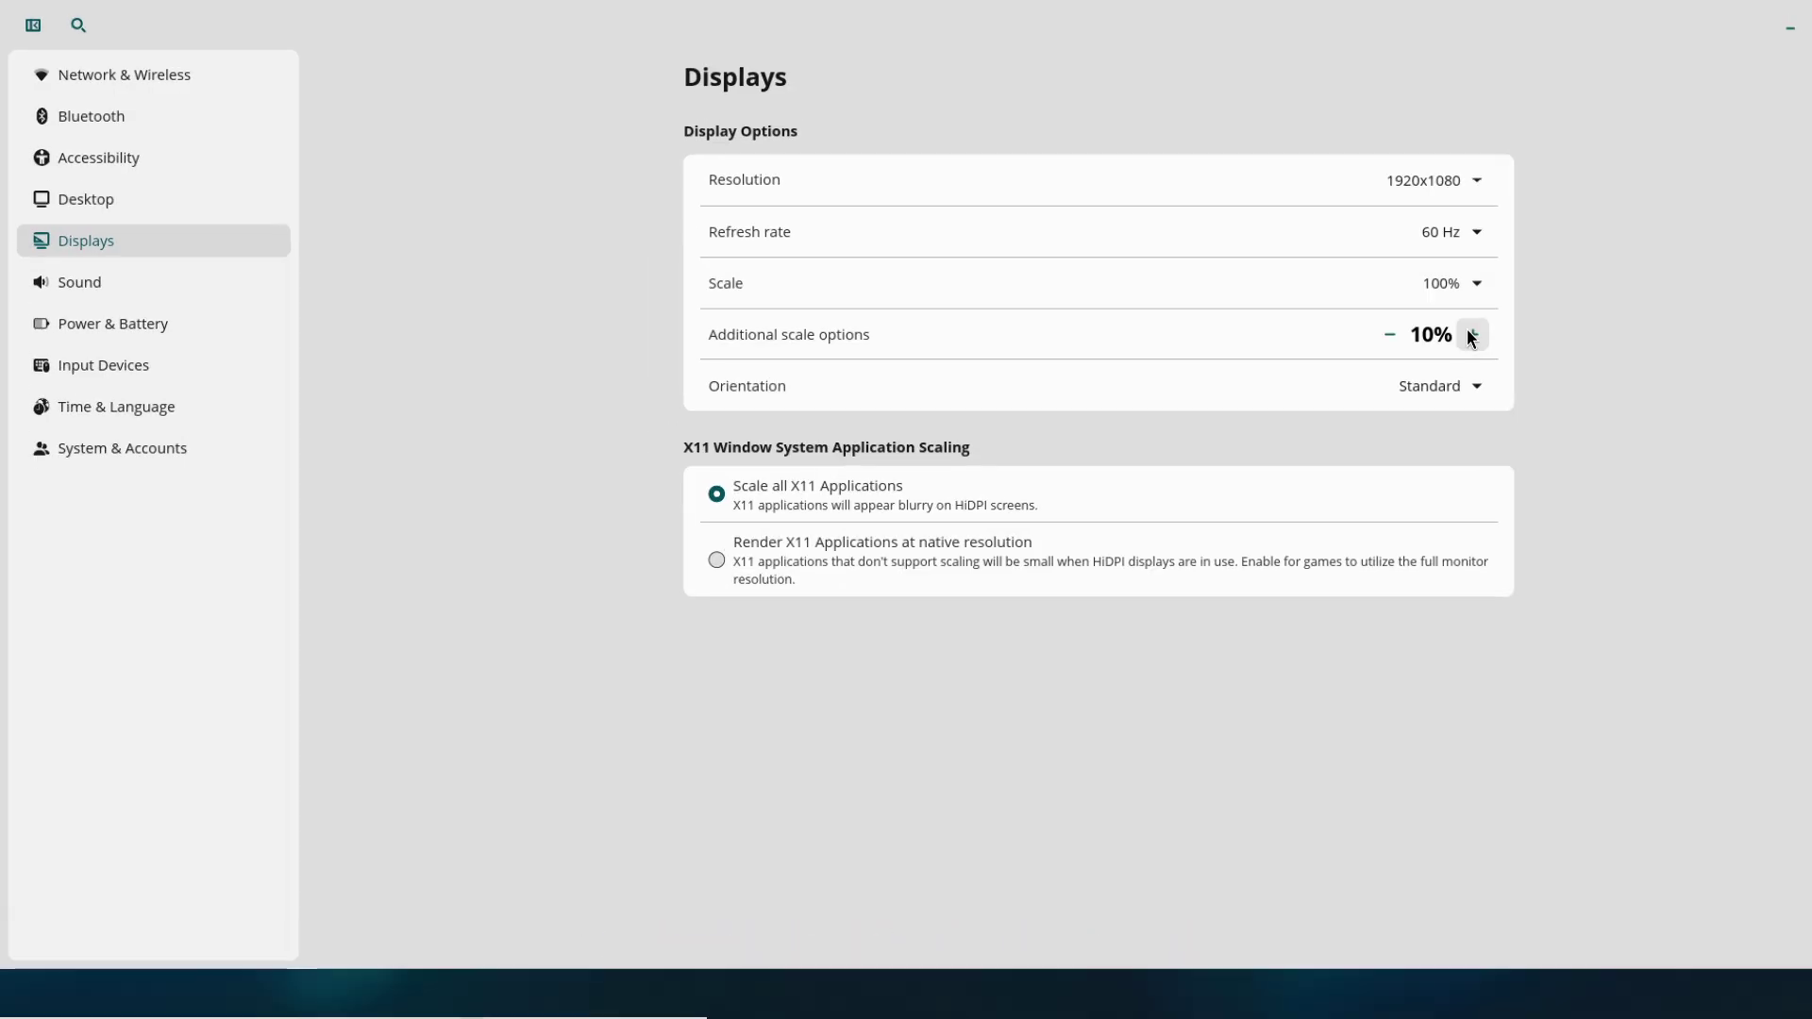
{"action": "left_click", "coordinate": [1347, 331]}
{"action": "left_click", "coordinate": [1324, 321]}
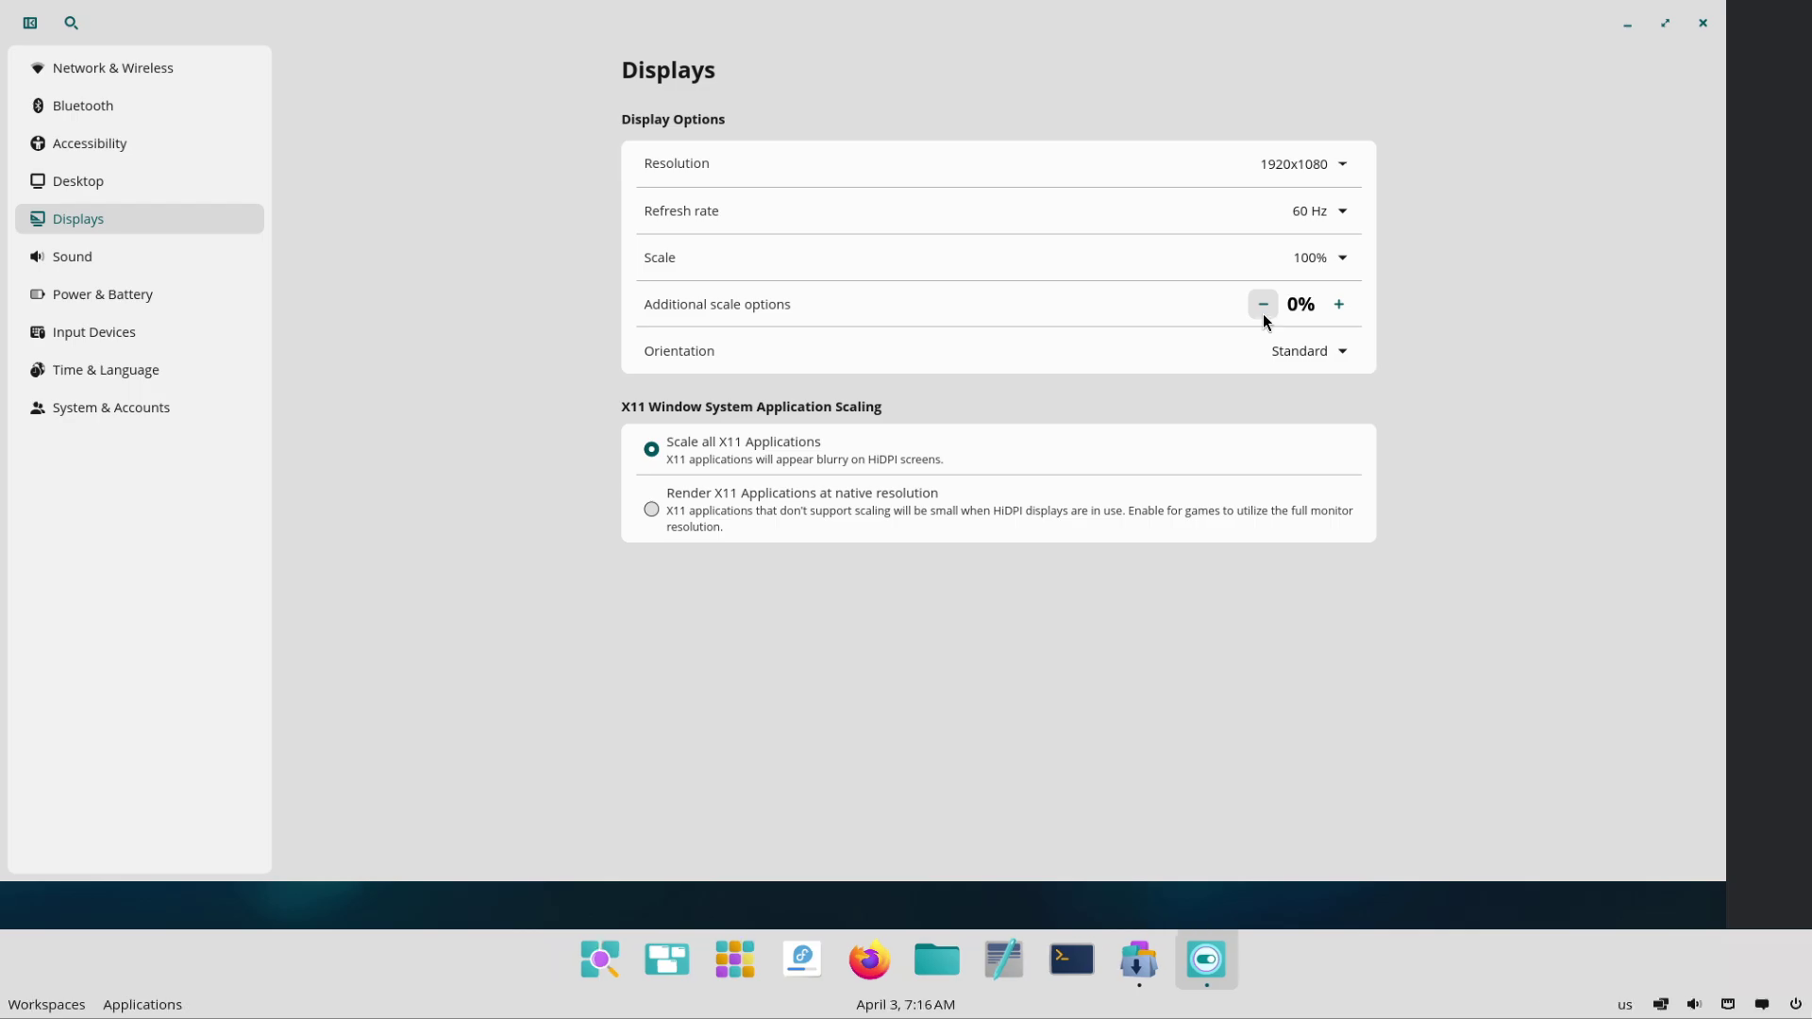
Set X11 applications to render at native resolution, and check the orientation, refresh rate and resolution choices.
{"action": "left_click", "coordinate": [1383, 351]}
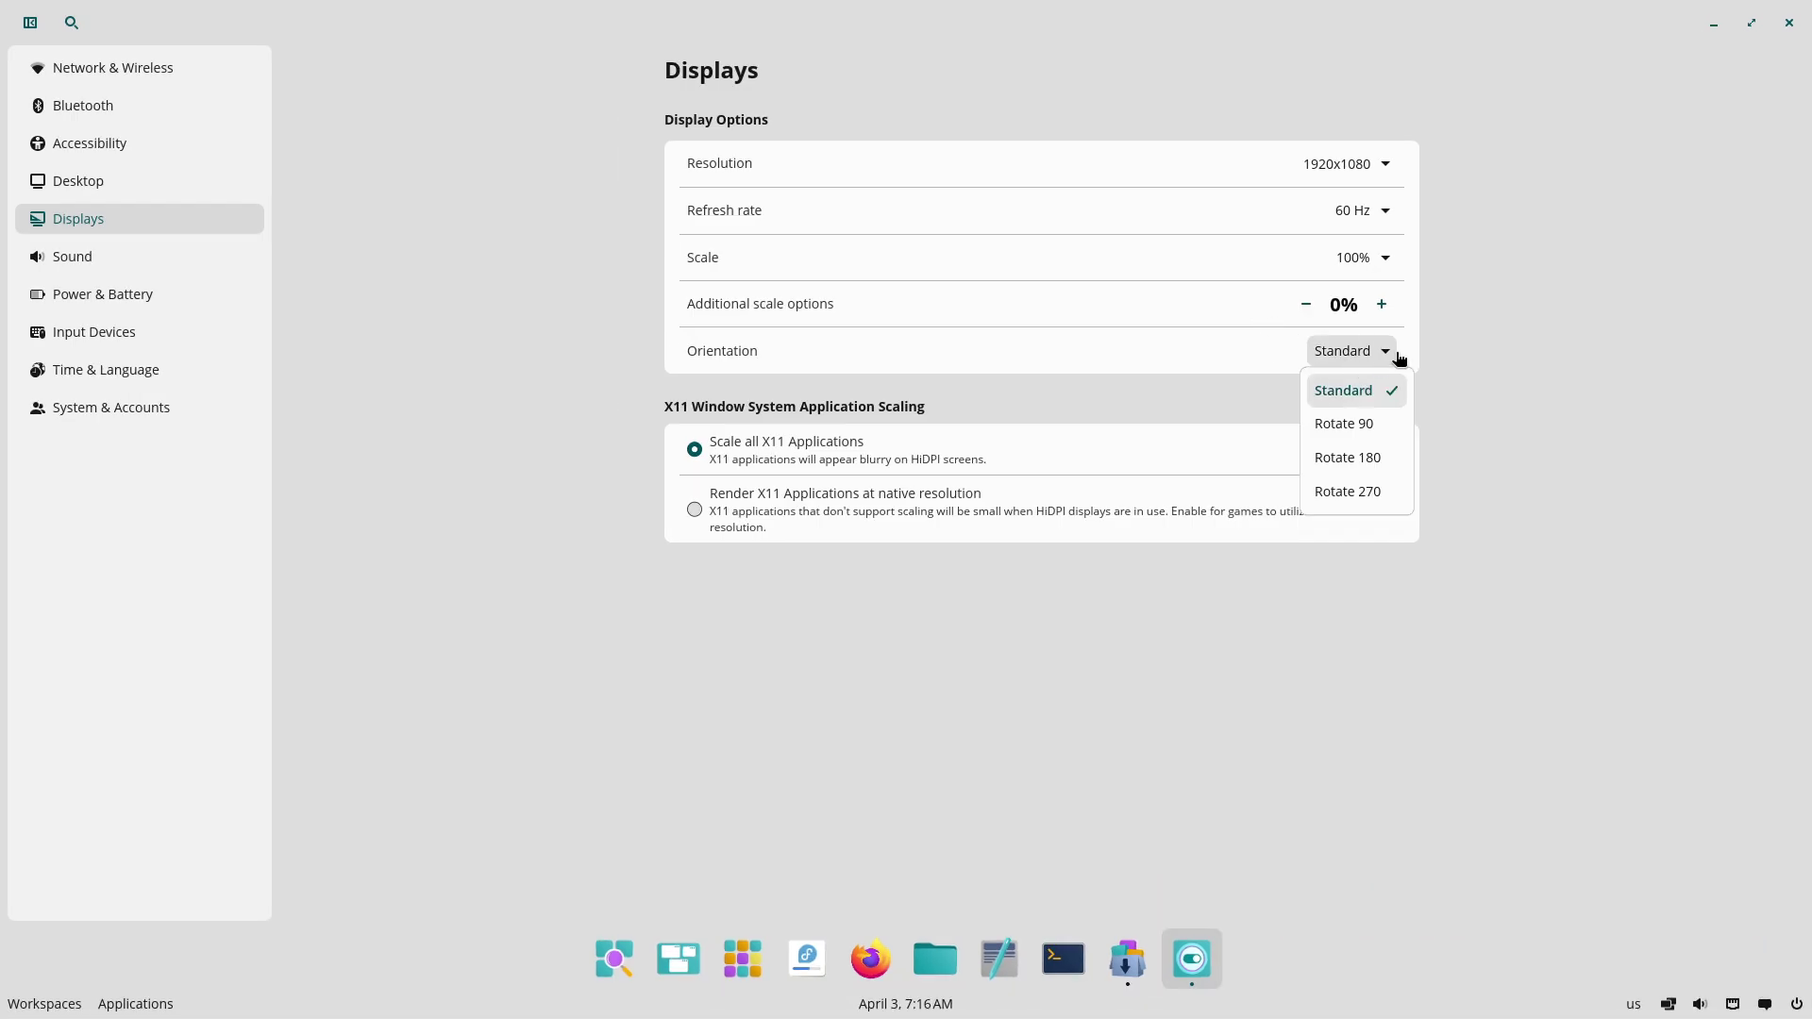
{"action": "left_click", "coordinate": [1510, 347]}
{"action": "left_click", "coordinate": [695, 511]}
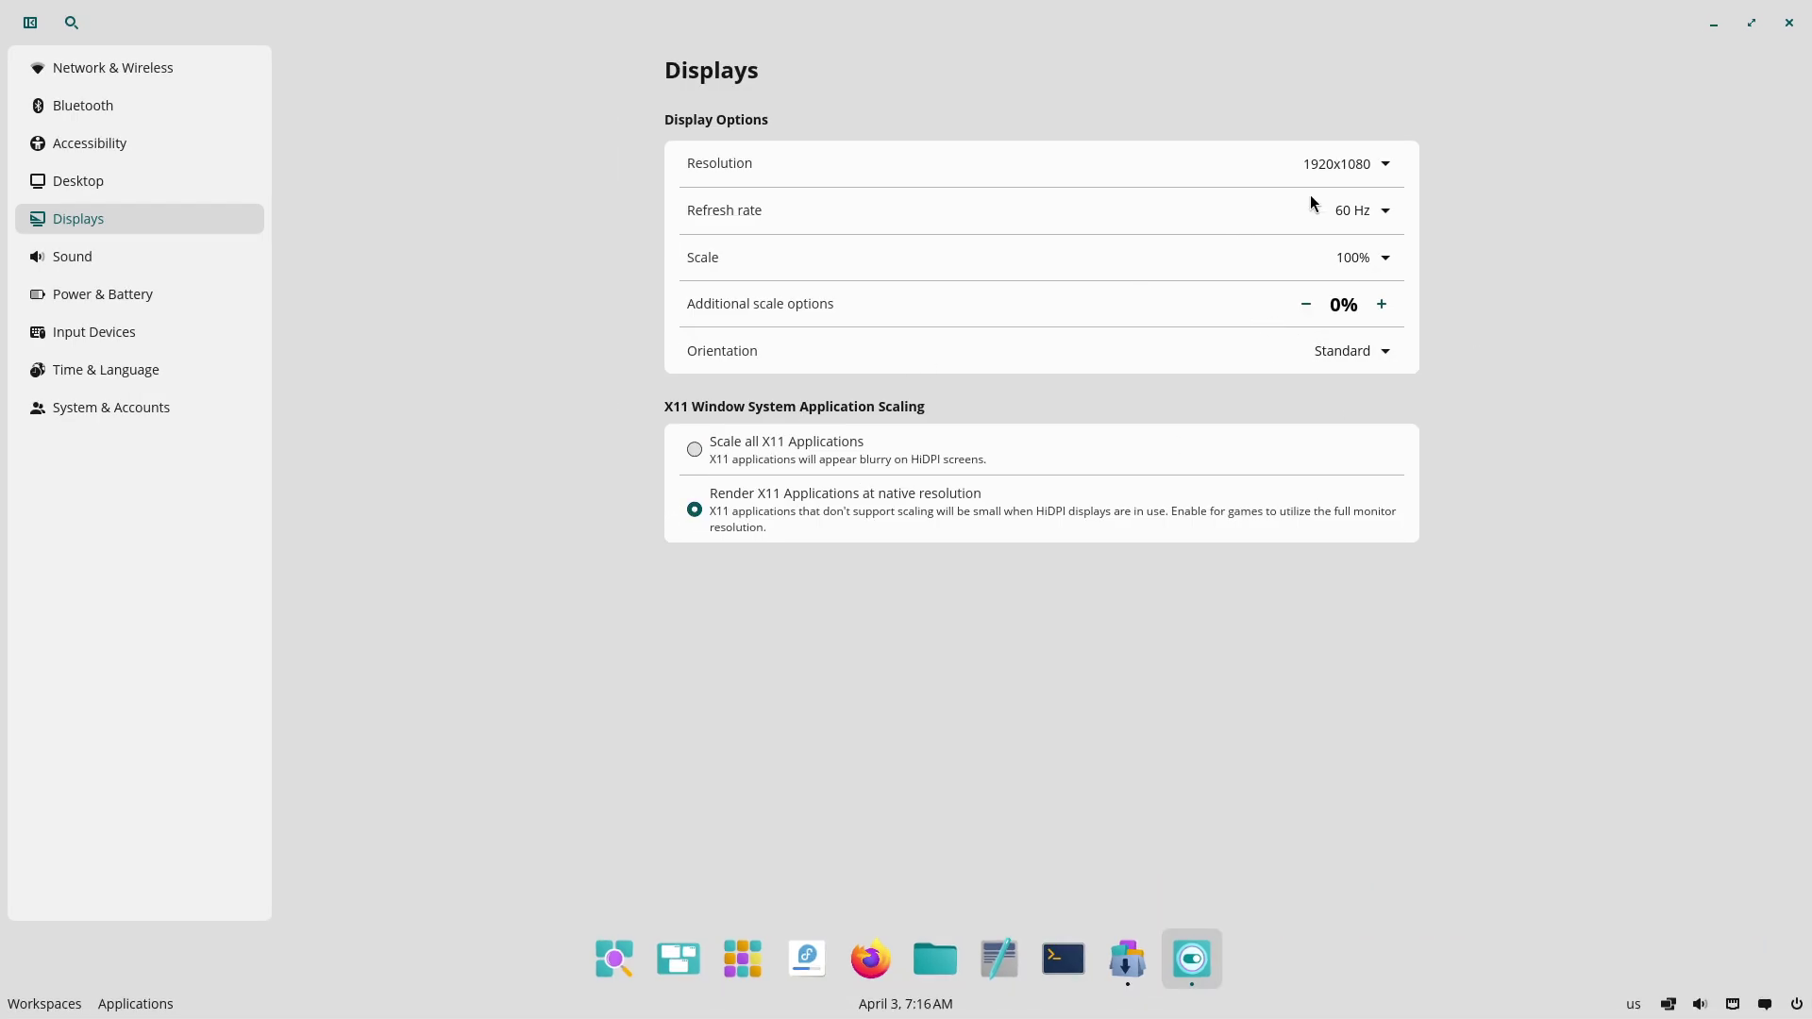
{"action": "left_click", "coordinate": [1359, 209]}
{"action": "left_click", "coordinate": [1340, 165]}
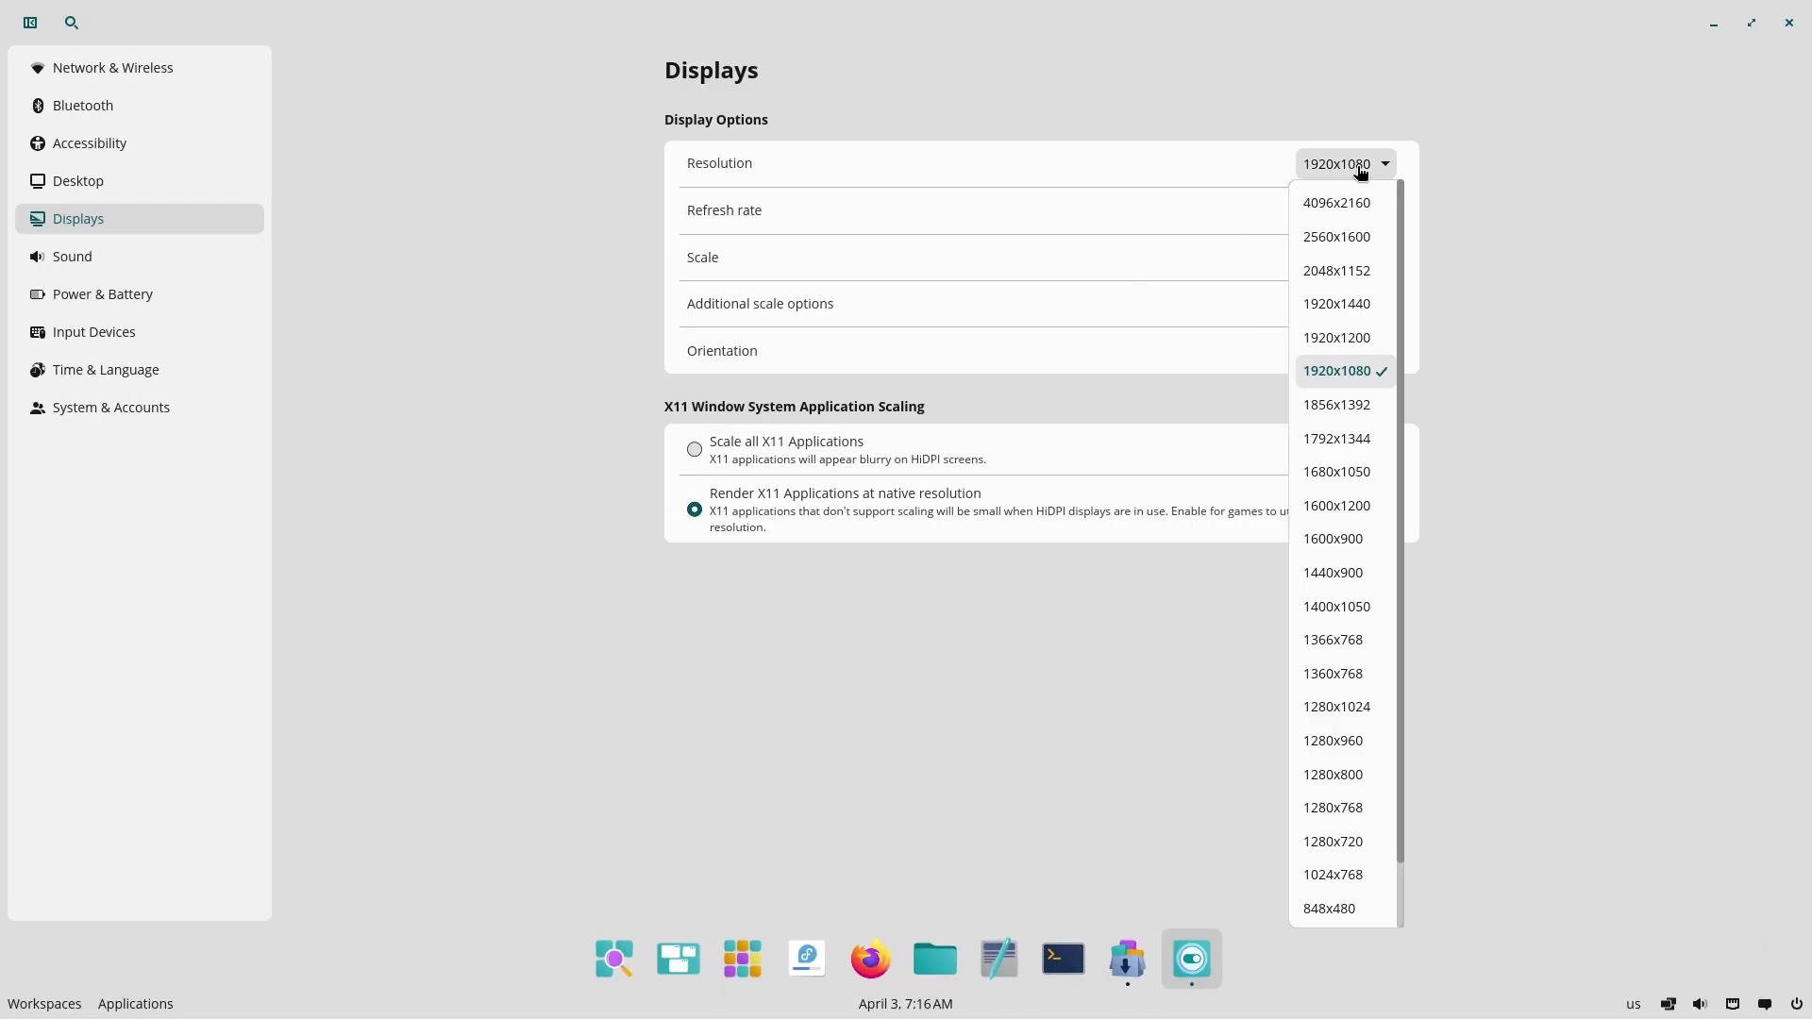
{"action": "left_click", "coordinate": [1462, 124]}
Review the Sound settings, and set the power mode to High performance.
{"action": "left_click", "coordinate": [186, 256]}
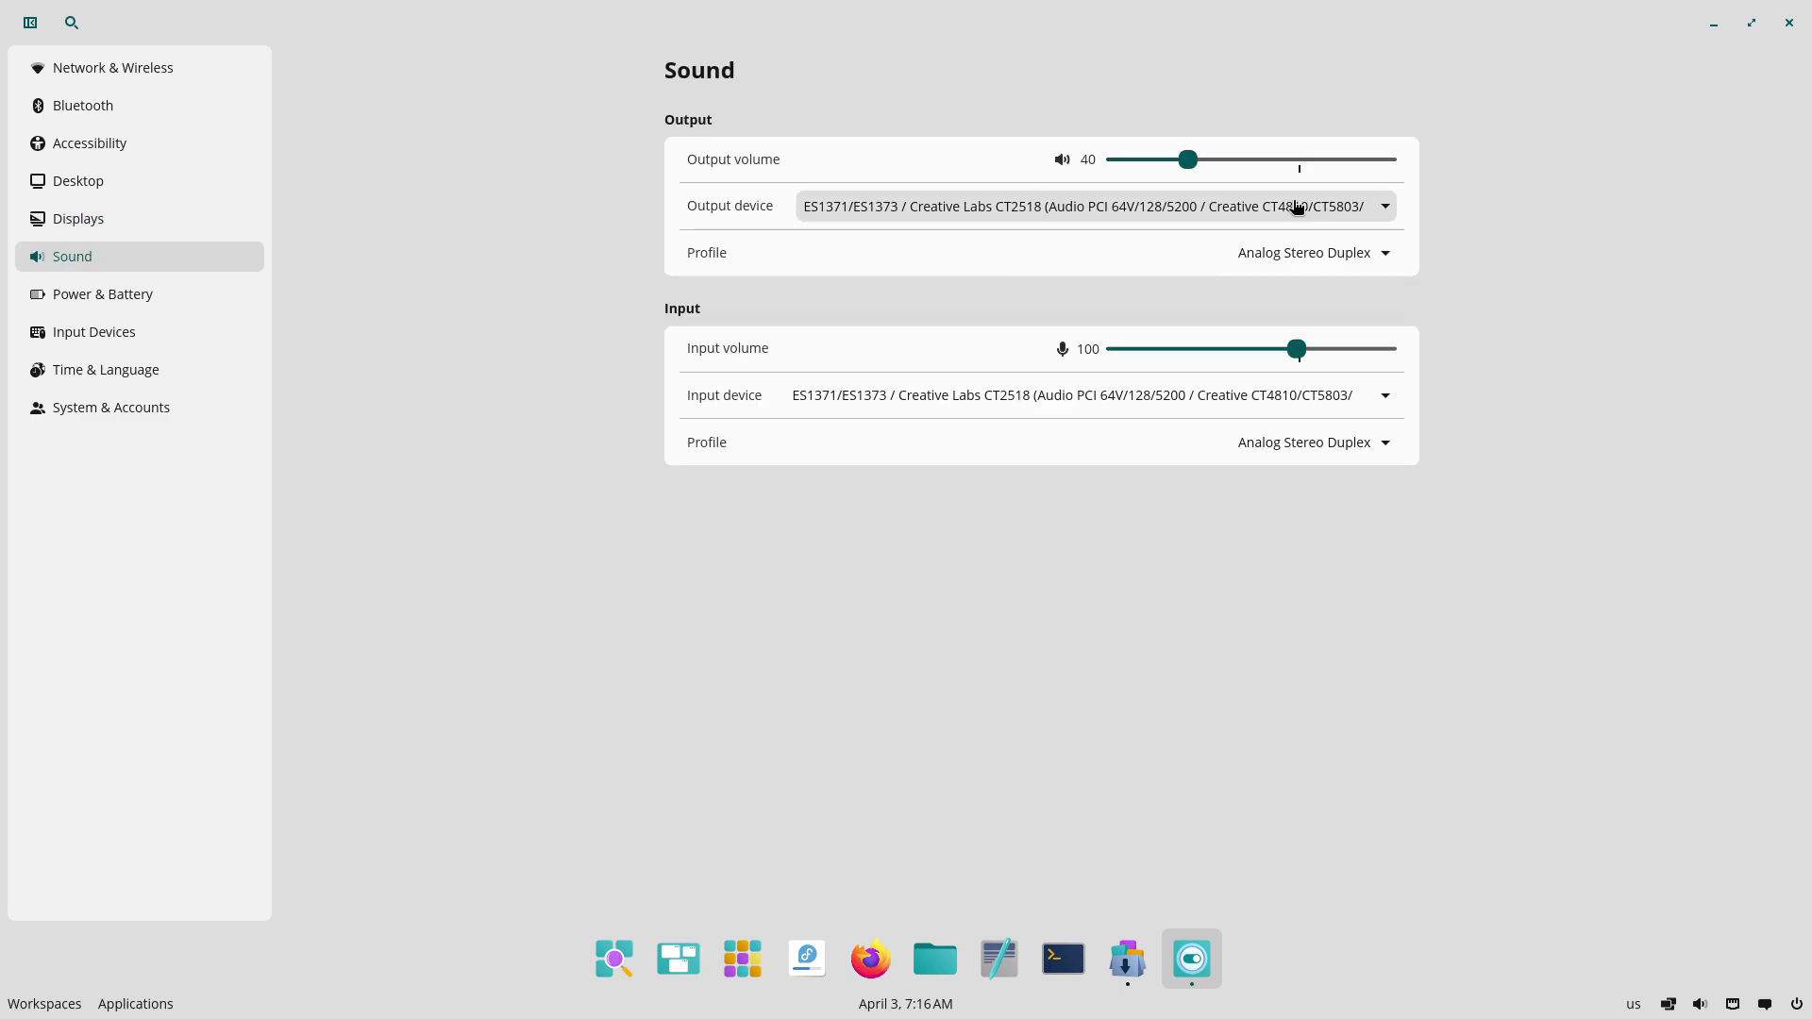
{"action": "left_click", "coordinate": [195, 312]}
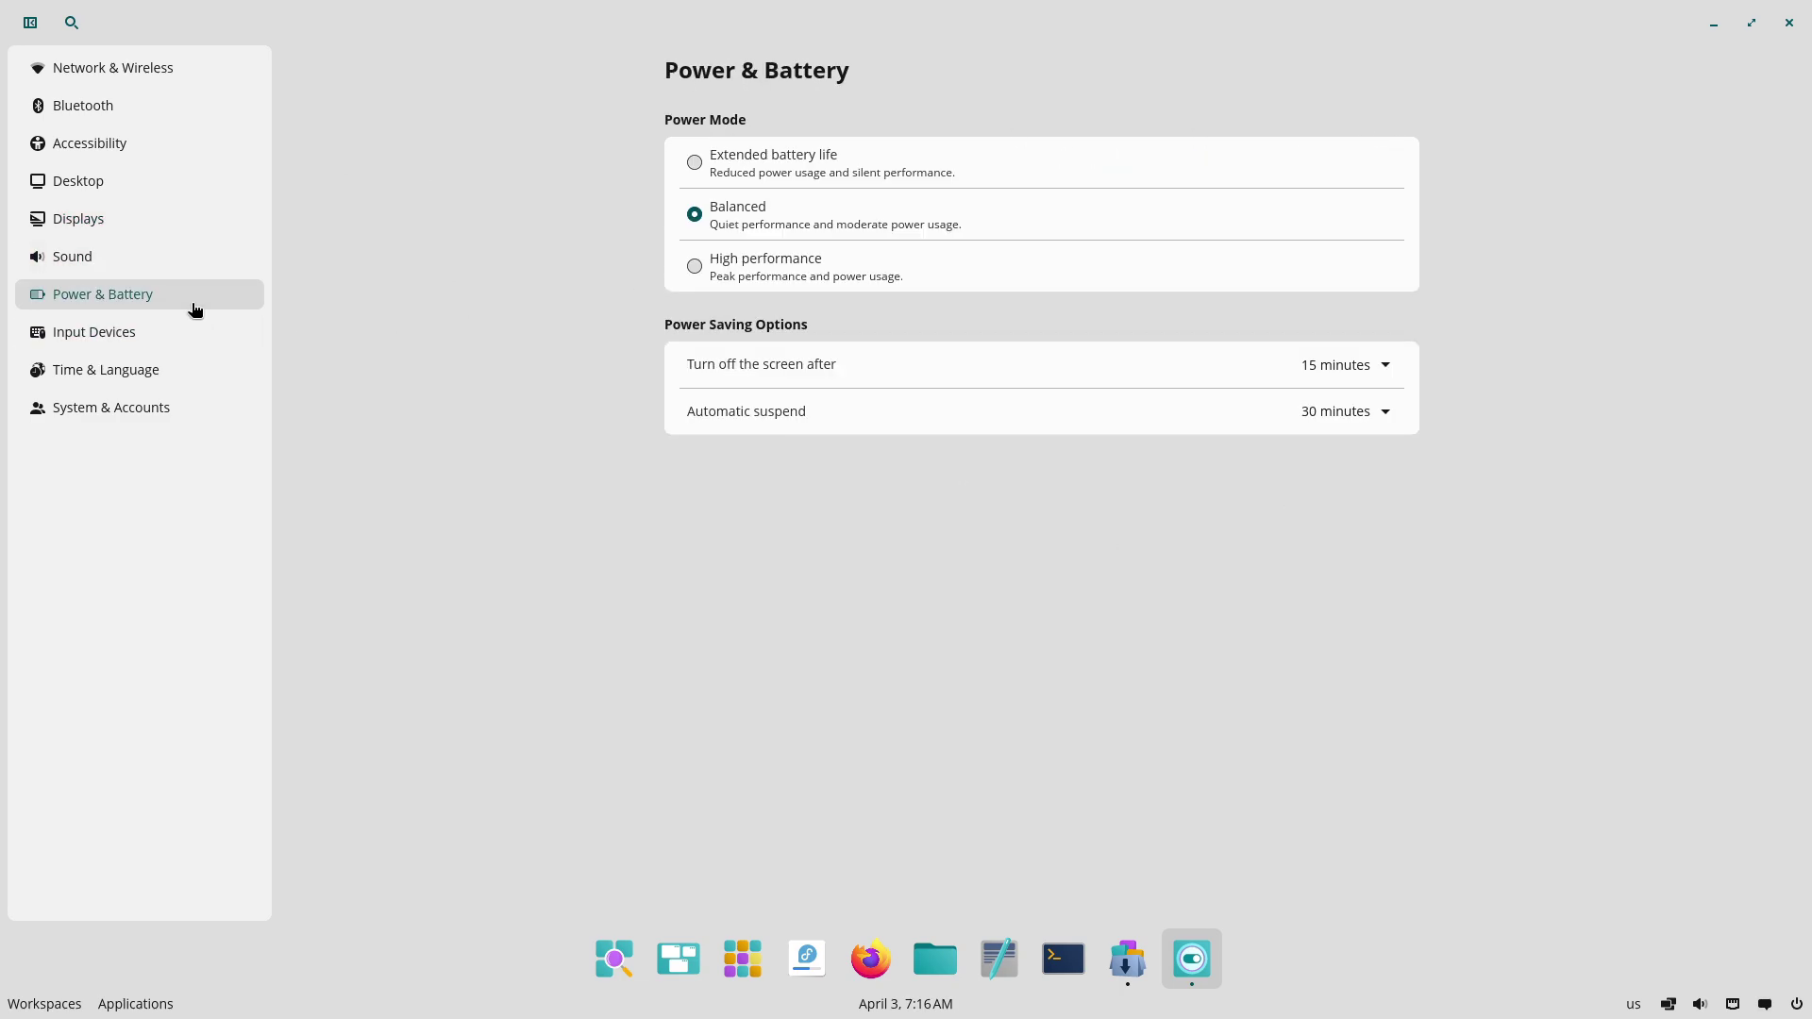
{"action": "left_click", "coordinate": [693, 274]}
Review the Keyboard settings among the input devices, and turn on natural scrolling for the mouse.
{"action": "left_click", "coordinate": [222, 335]}
{"action": "left_click", "coordinate": [1026, 145]}
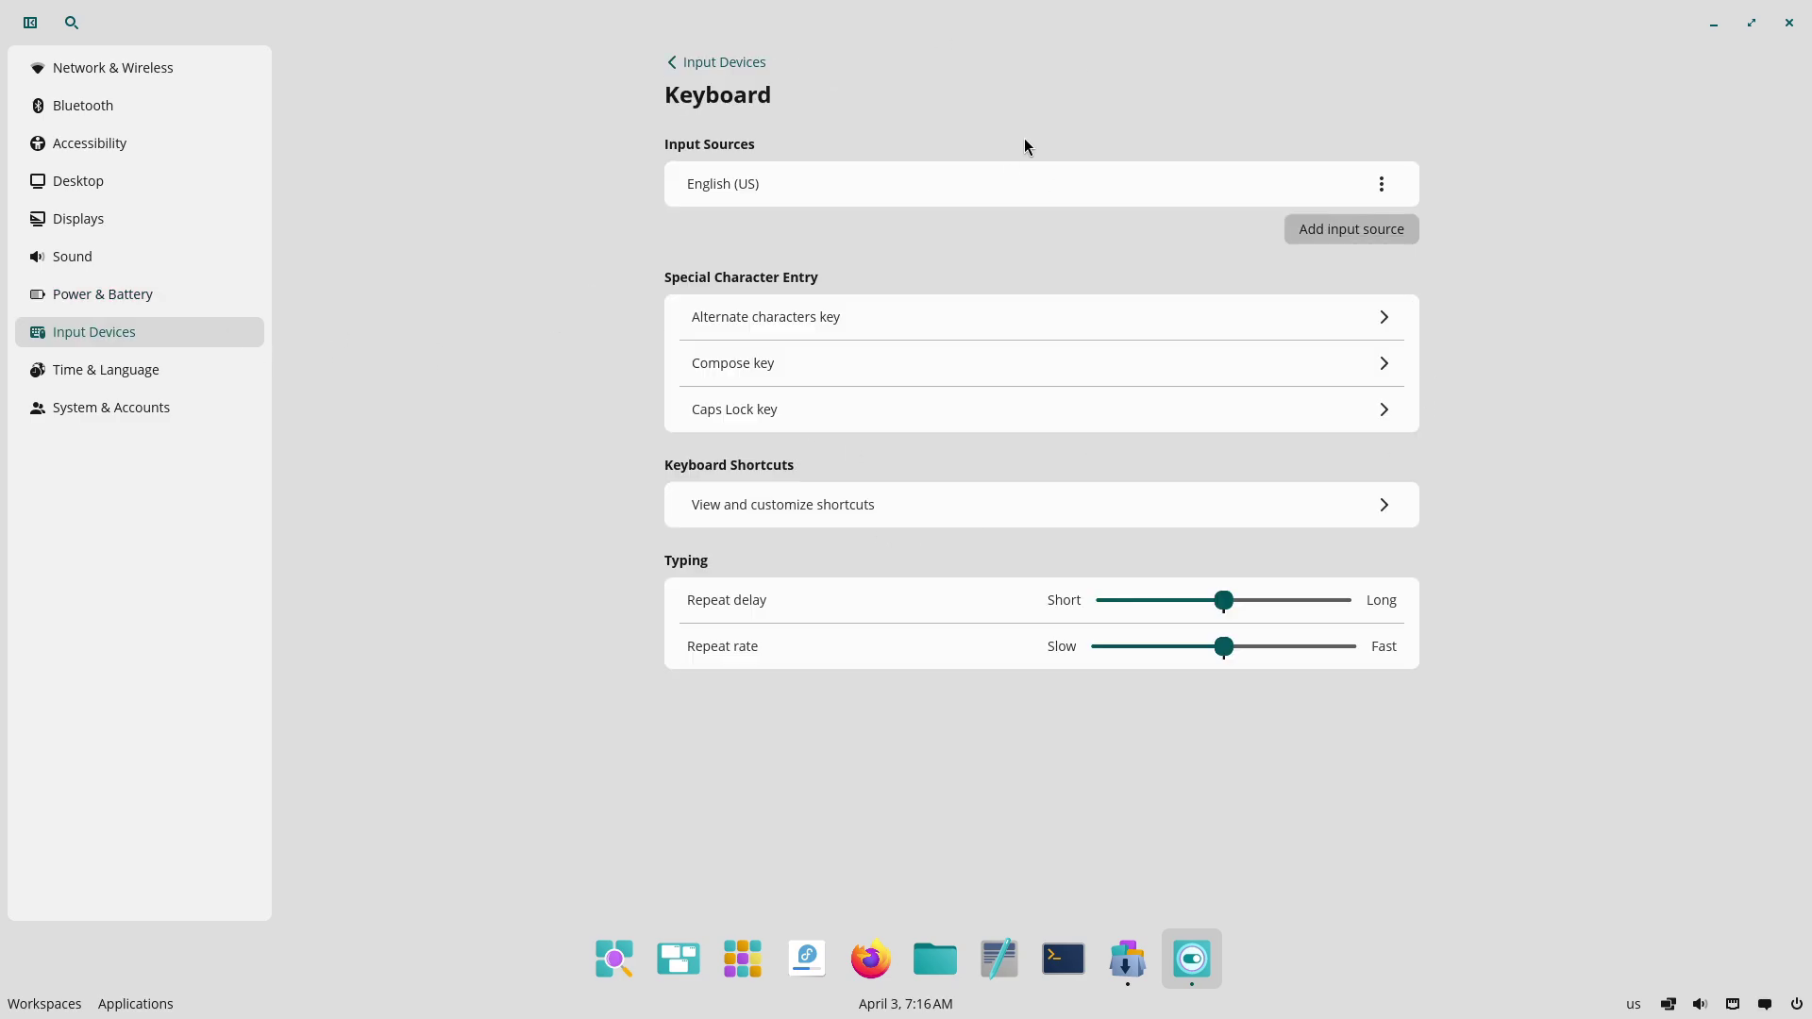
{"action": "left_click", "coordinate": [676, 64]}
{"action": "left_click", "coordinate": [779, 251]}
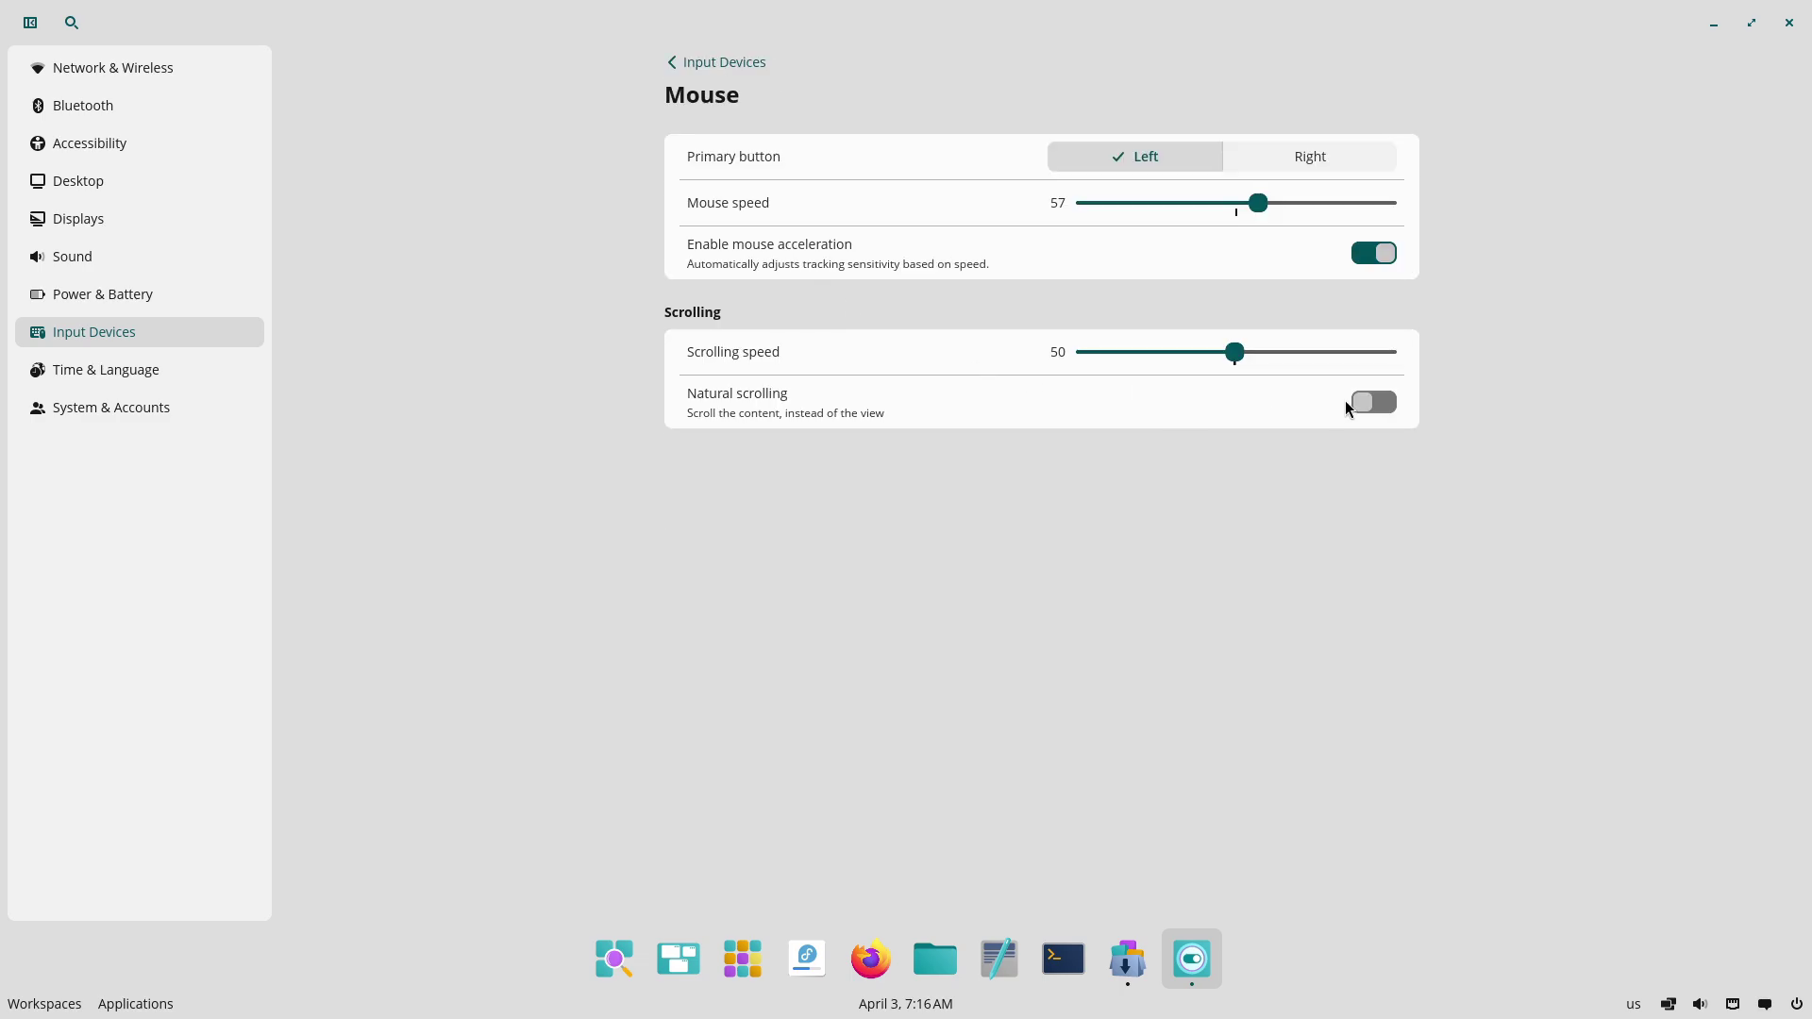
{"action": "left_click", "coordinate": [1370, 402]}
{"action": "left_click", "coordinate": [704, 65]}
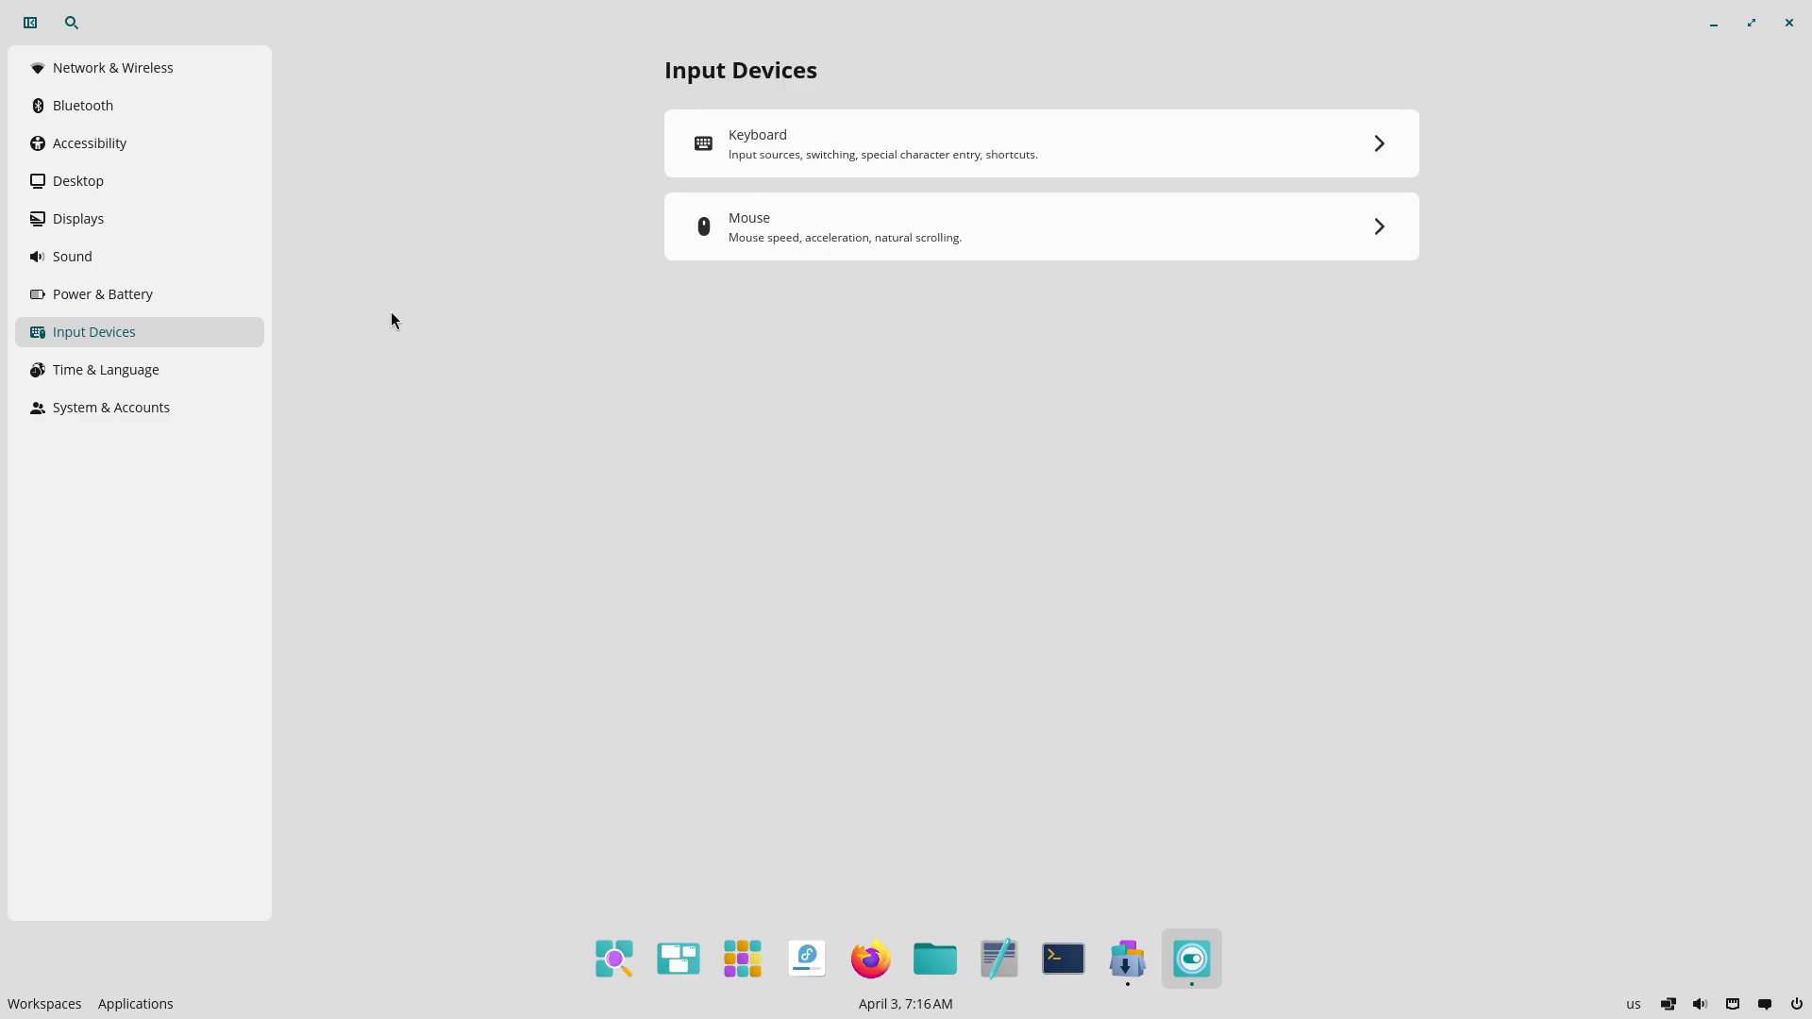
Review the Date & Time and Region & Language settings.
{"action": "left_click", "coordinate": [226, 369]}
{"action": "left_click", "coordinate": [789, 149]}
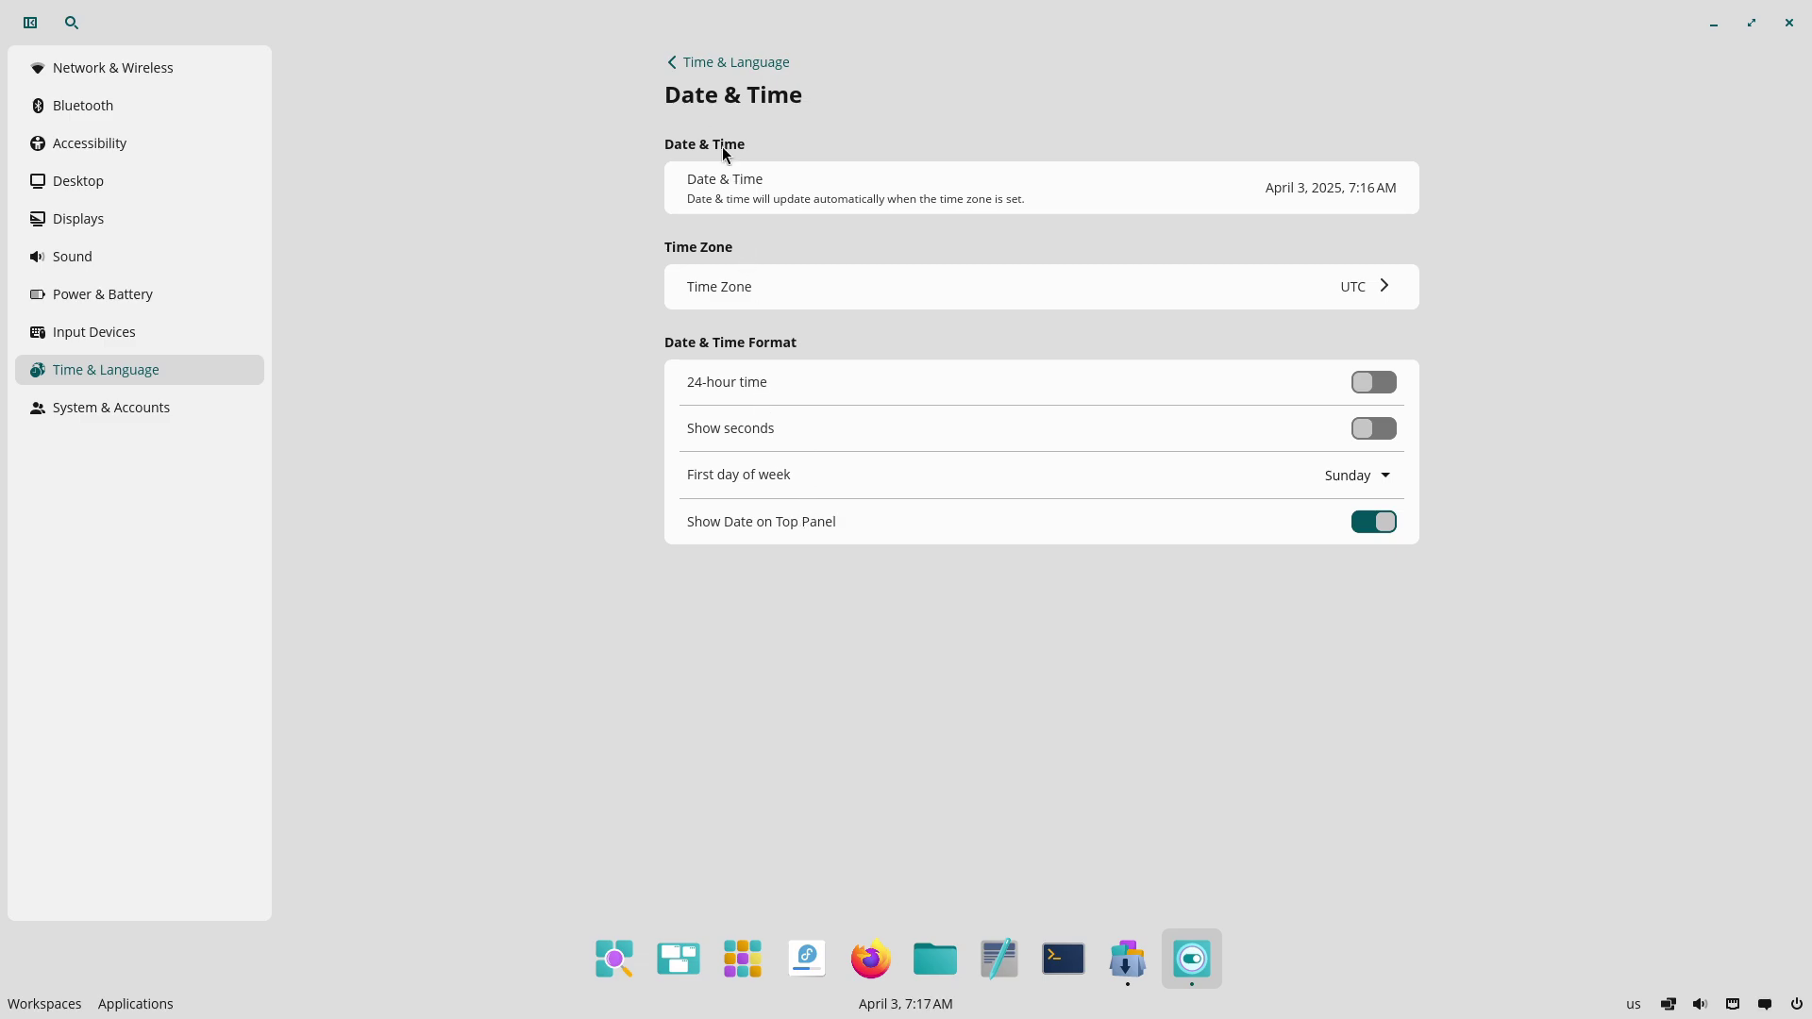
{"action": "left_click", "coordinate": [706, 68]}
{"action": "left_click", "coordinate": [762, 230]}
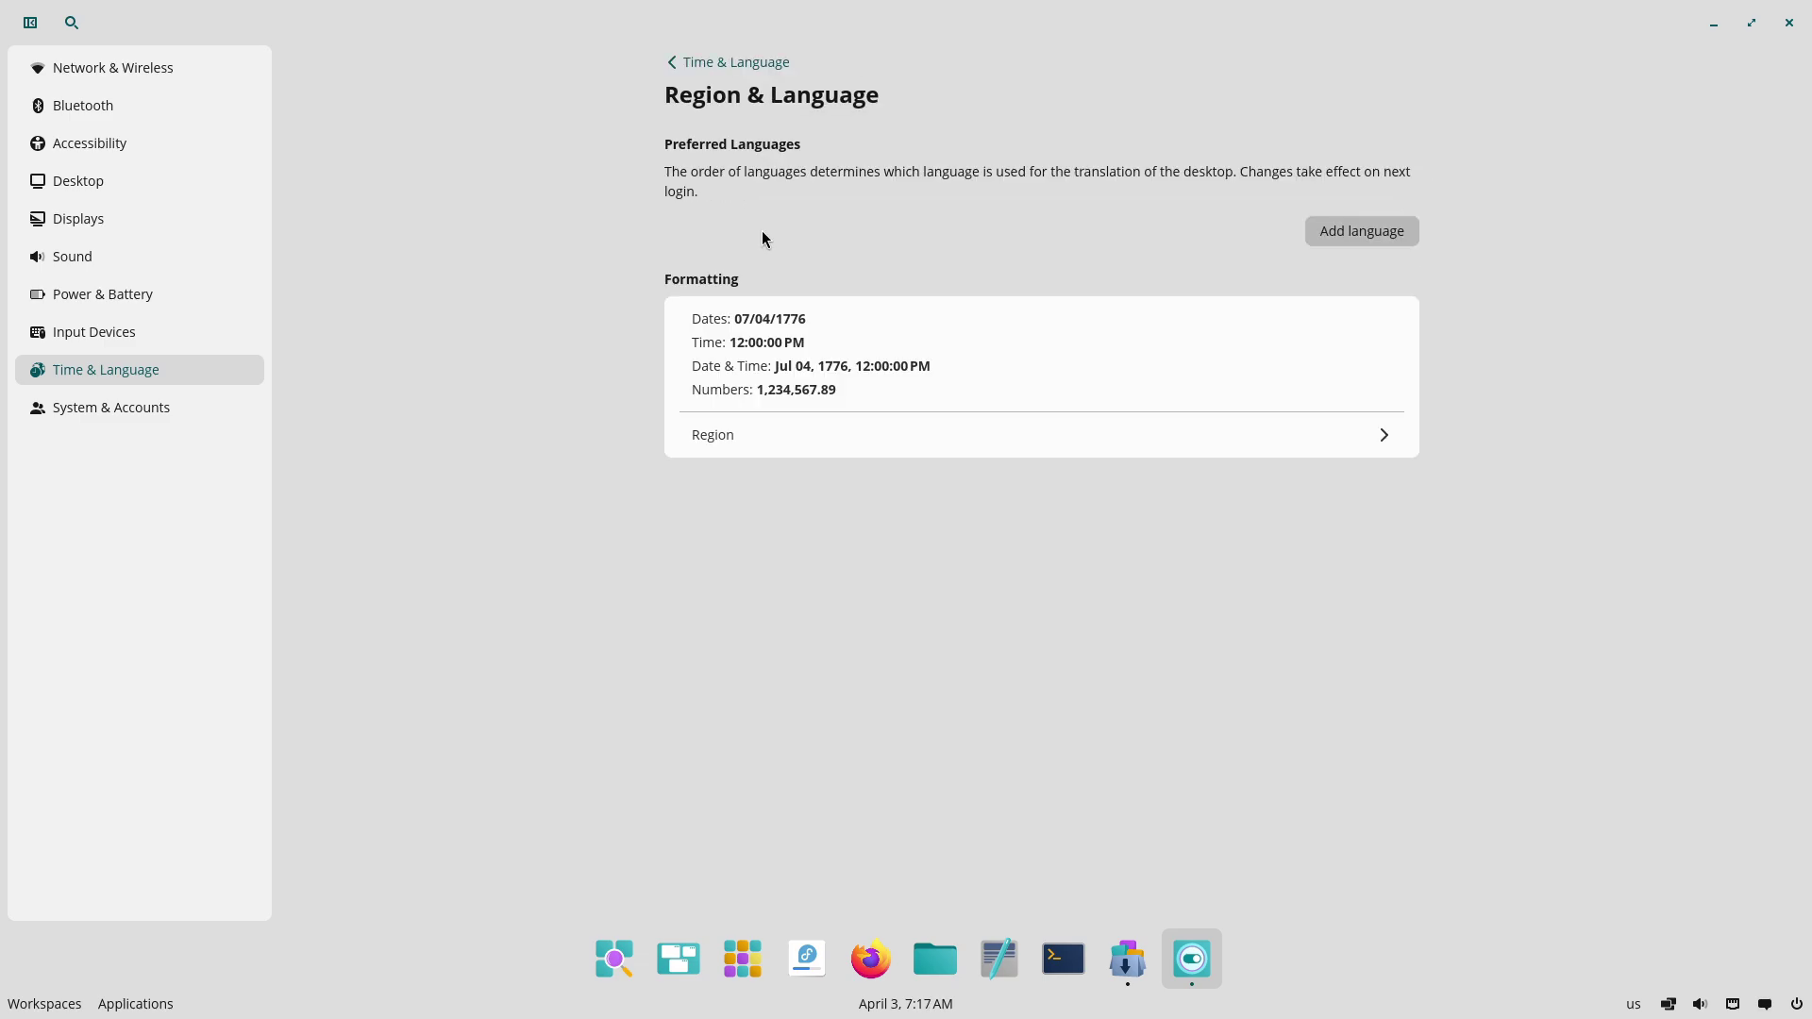
{"action": "left_click", "coordinate": [734, 66]}
Review the About, Users, Firmware and Default Applications pages of System & Accounts, and close the settings.
{"action": "left_click", "coordinate": [161, 407]}
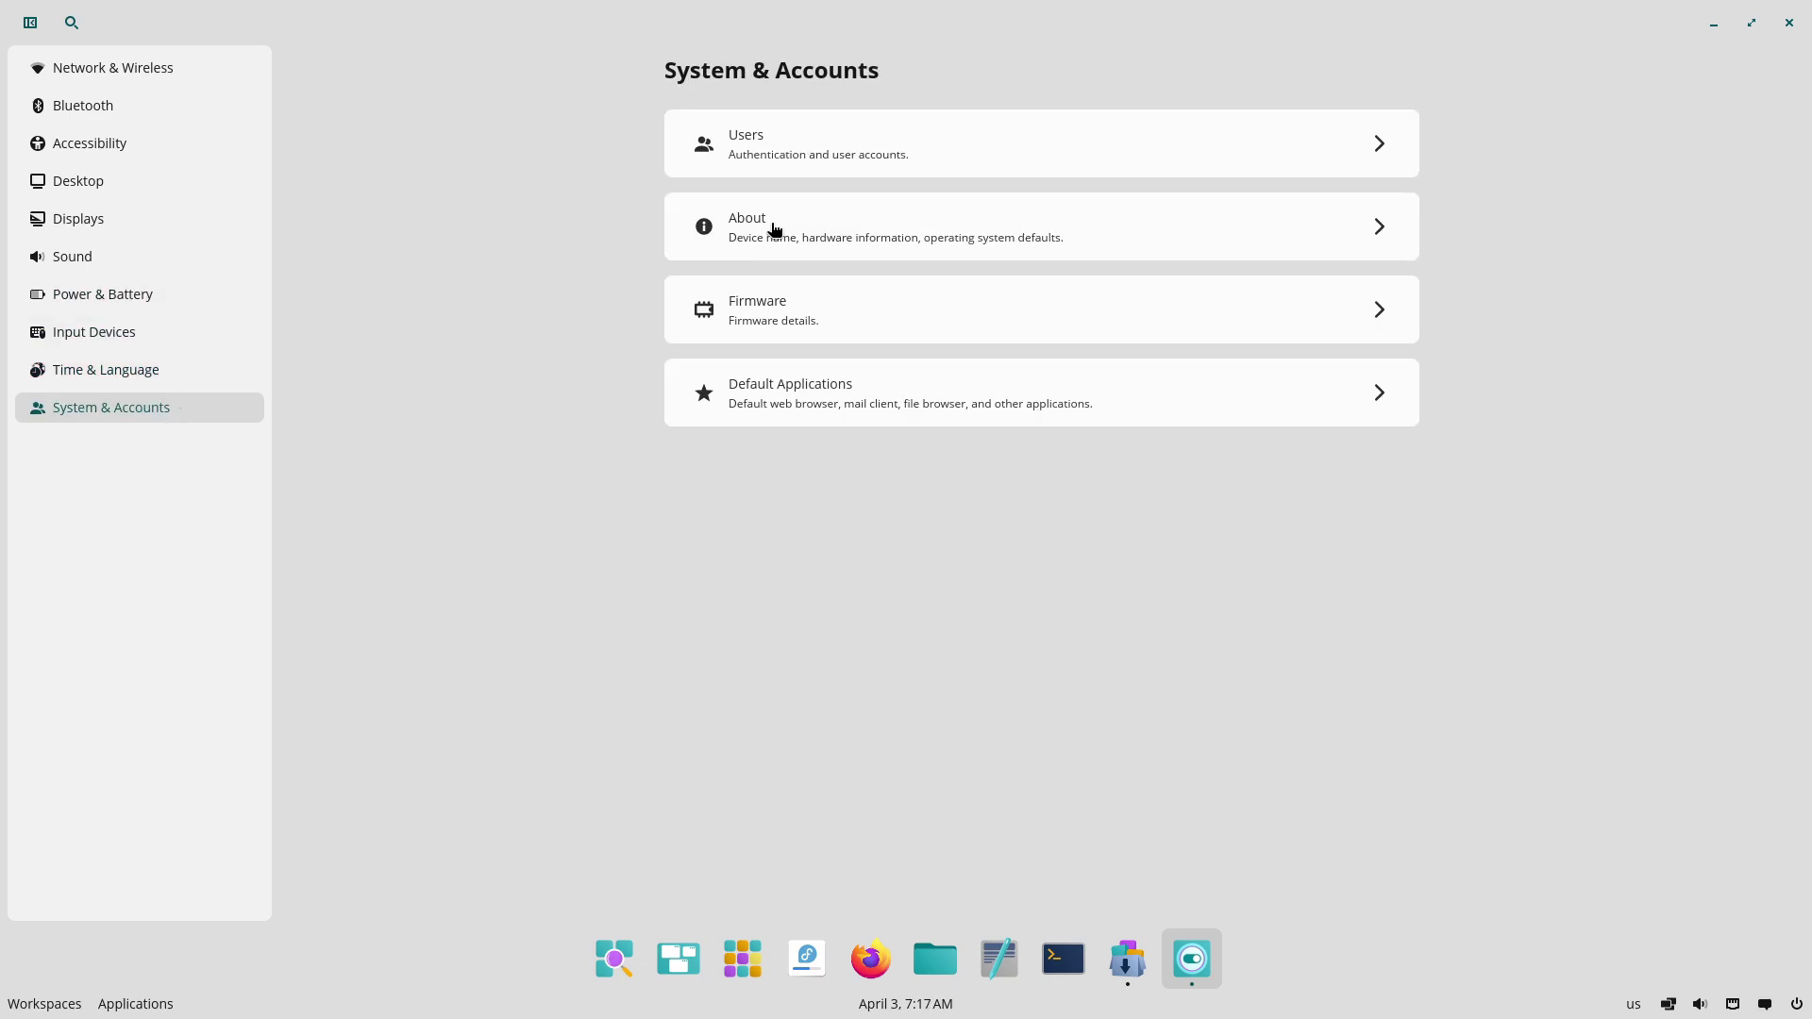
{"action": "left_click", "coordinate": [874, 230]}
{"action": "left_click", "coordinate": [720, 65]}
{"action": "left_click", "coordinate": [795, 146]}
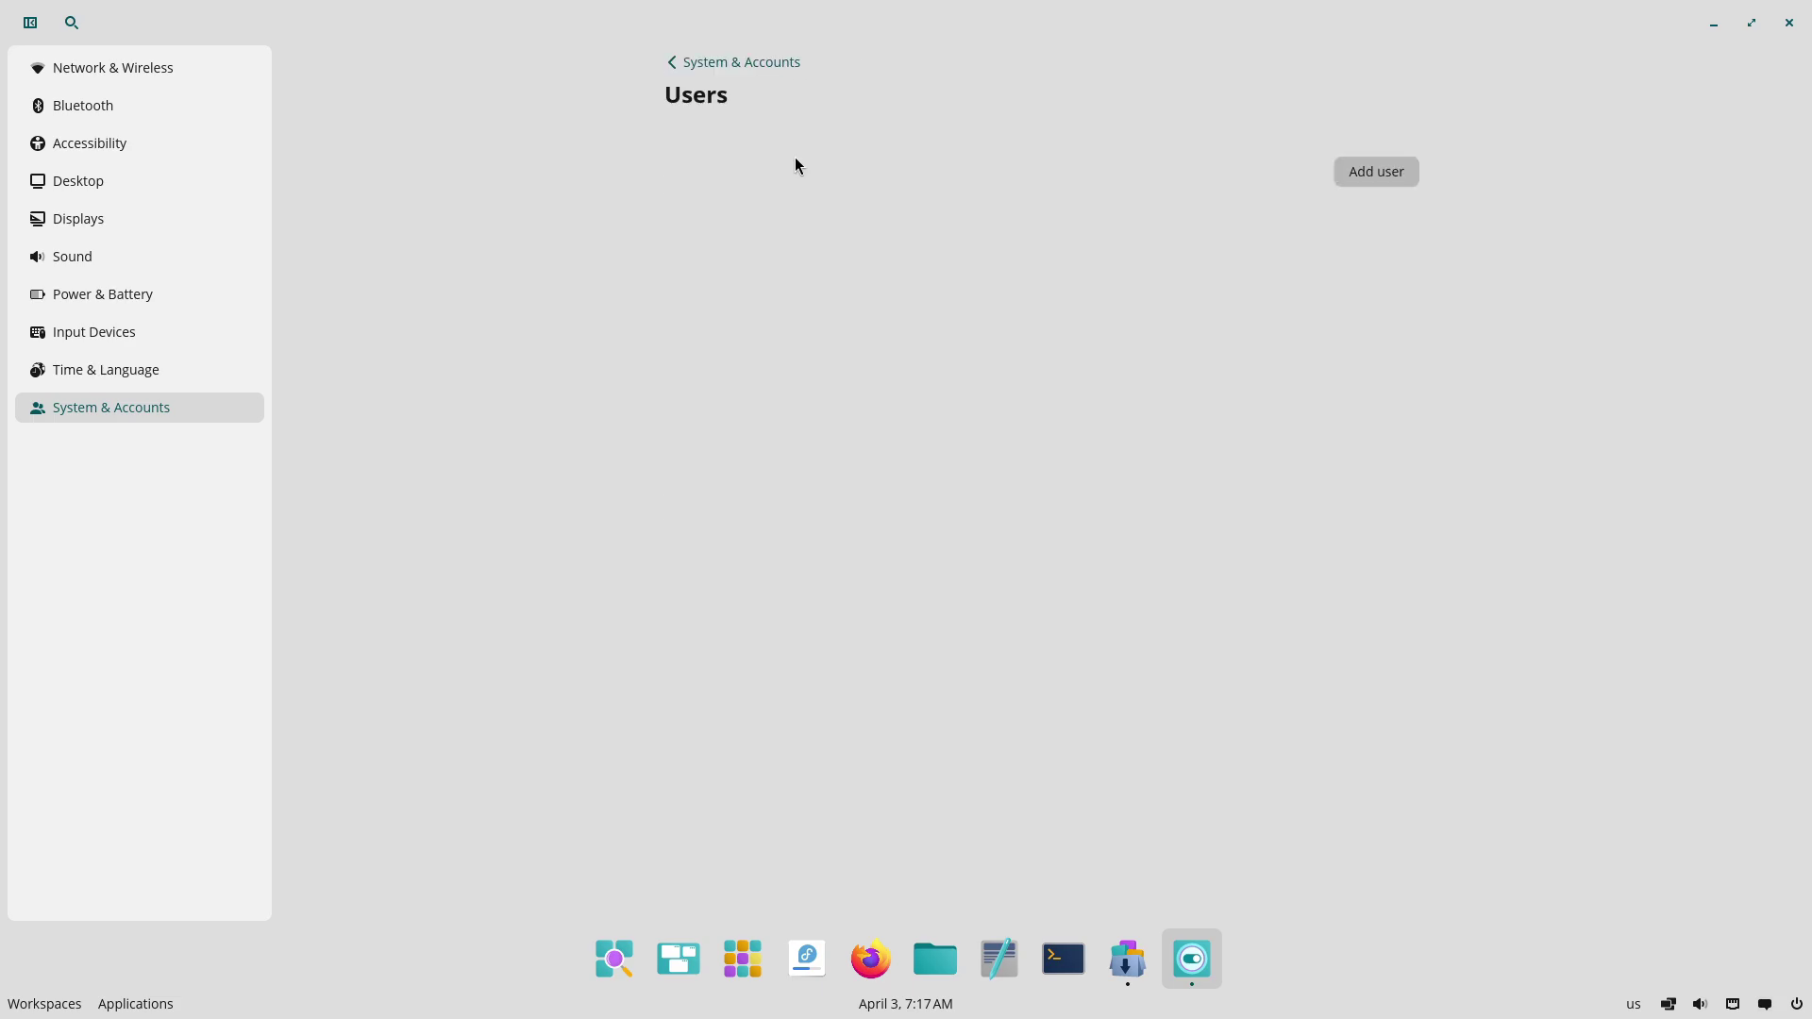
{"action": "left_click", "coordinate": [720, 64]}
{"action": "left_click", "coordinate": [786, 300]}
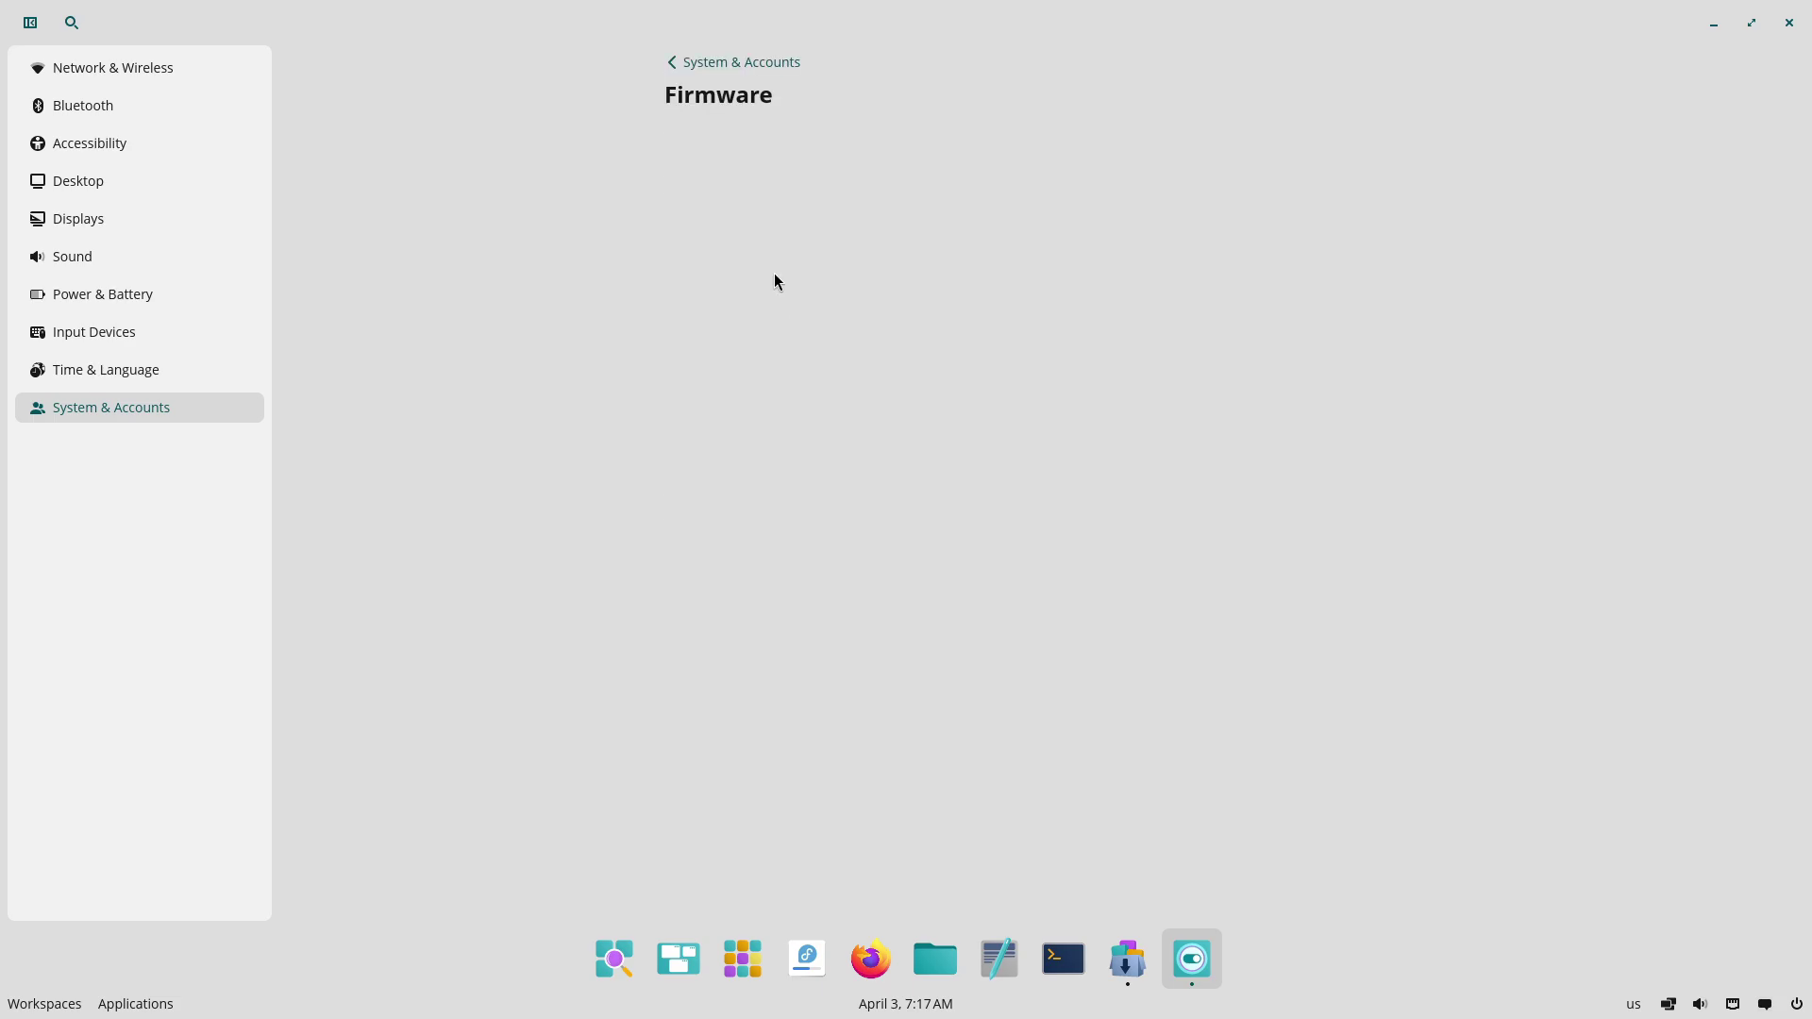
{"action": "left_click", "coordinate": [720, 60]}
{"action": "left_click", "coordinate": [849, 396]}
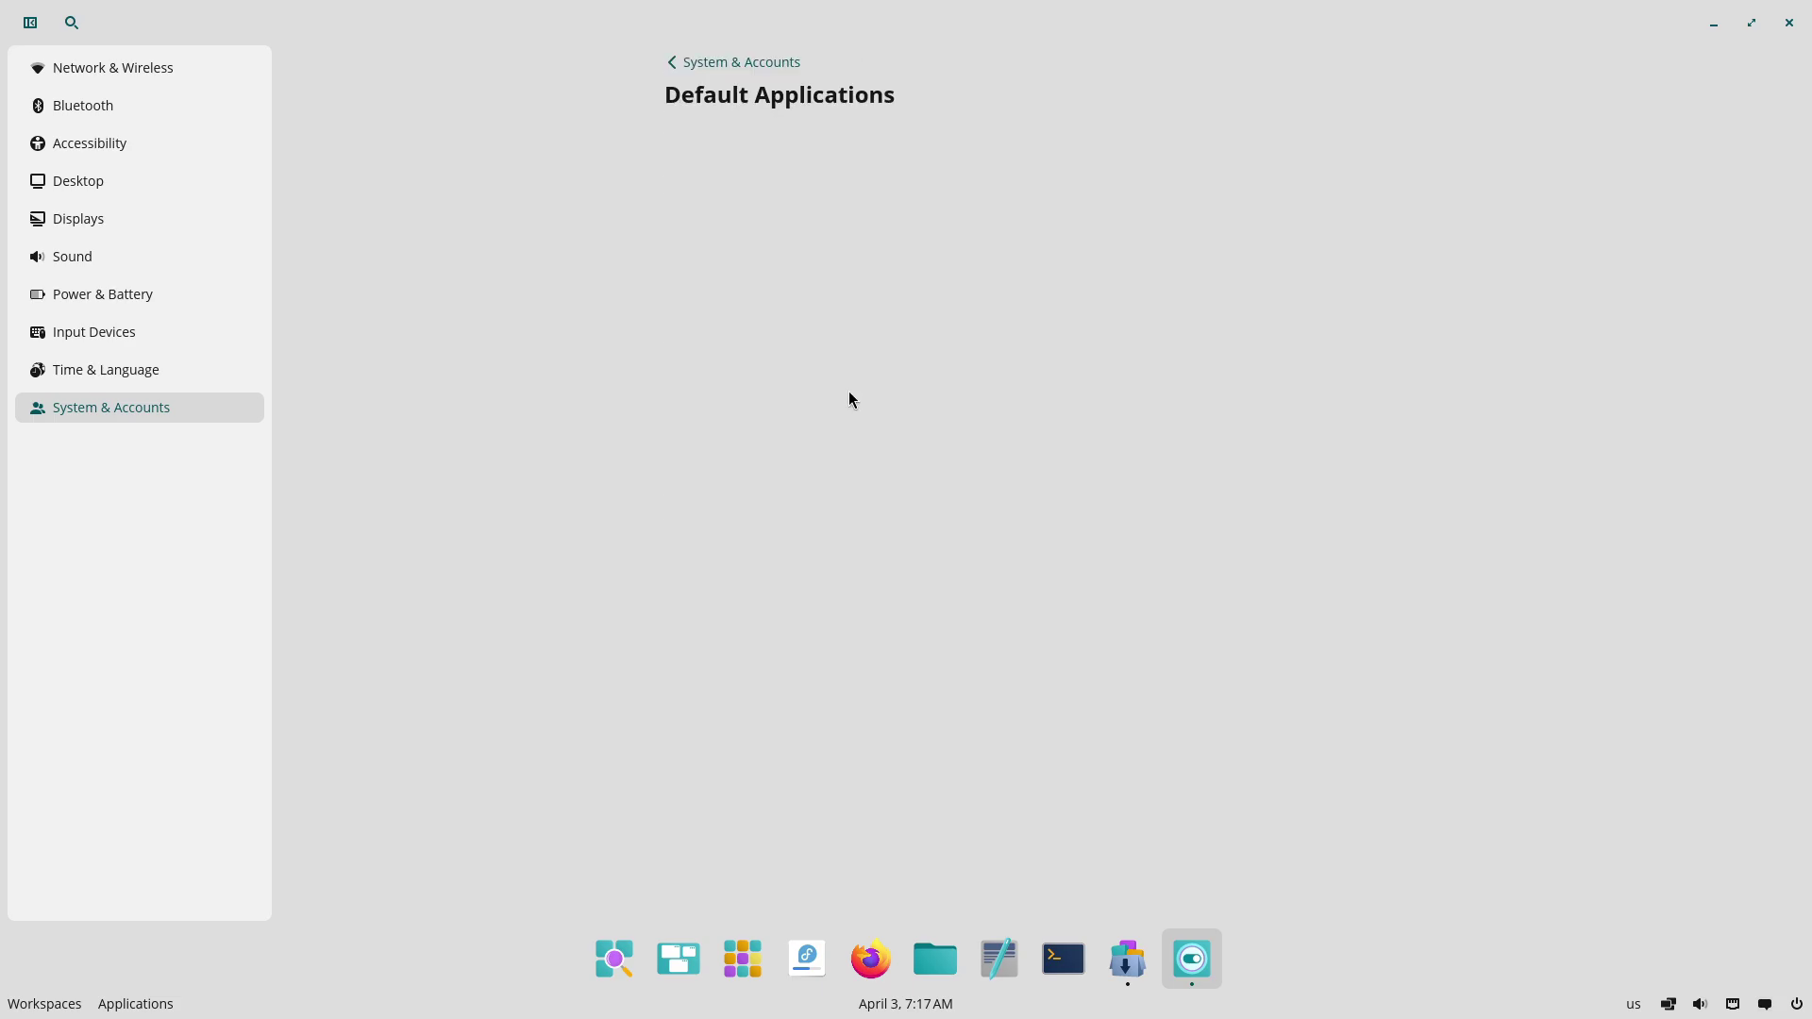
{"action": "left_click", "coordinate": [1787, 22]}
View Firefox's page in COSMIC Store down to its version and license details.
{"action": "left_click", "coordinate": [1328, 170]}
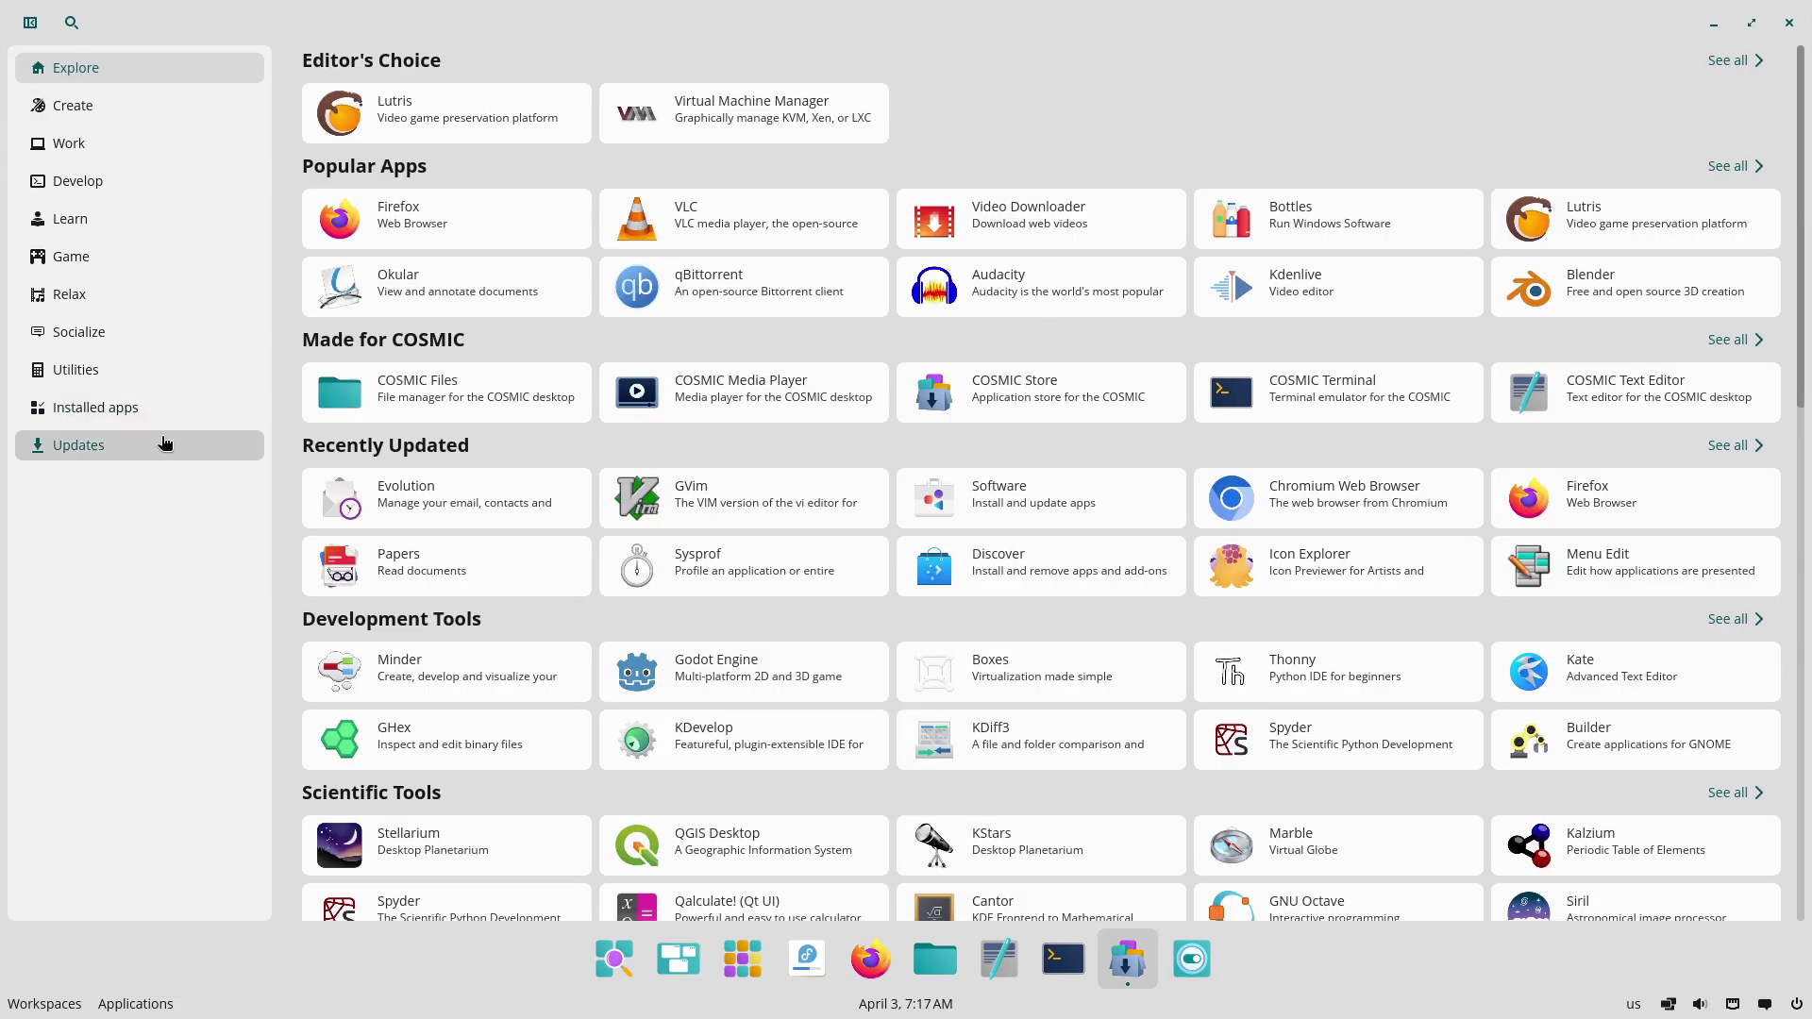
{"action": "left_click", "coordinate": [570, 229]}
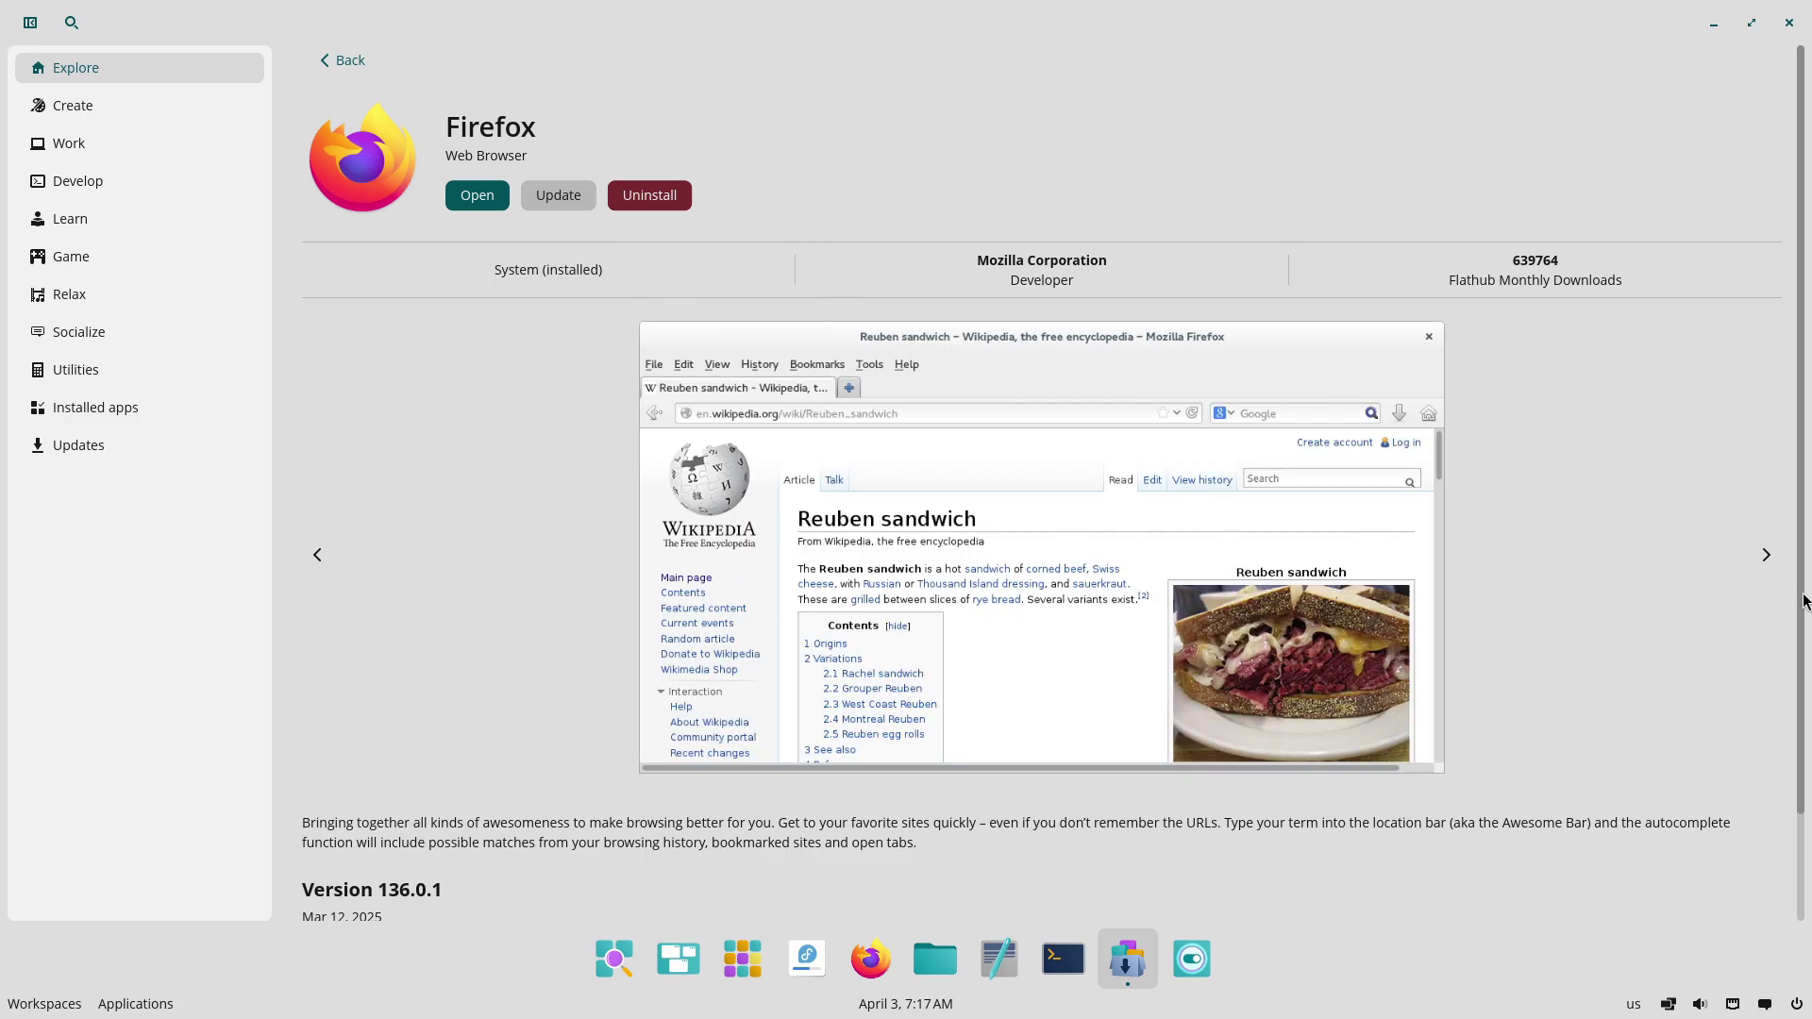
{"action": "scroll", "coordinate": [1802, 600], "scroll_direction": "down", "scroll_amount": 3}
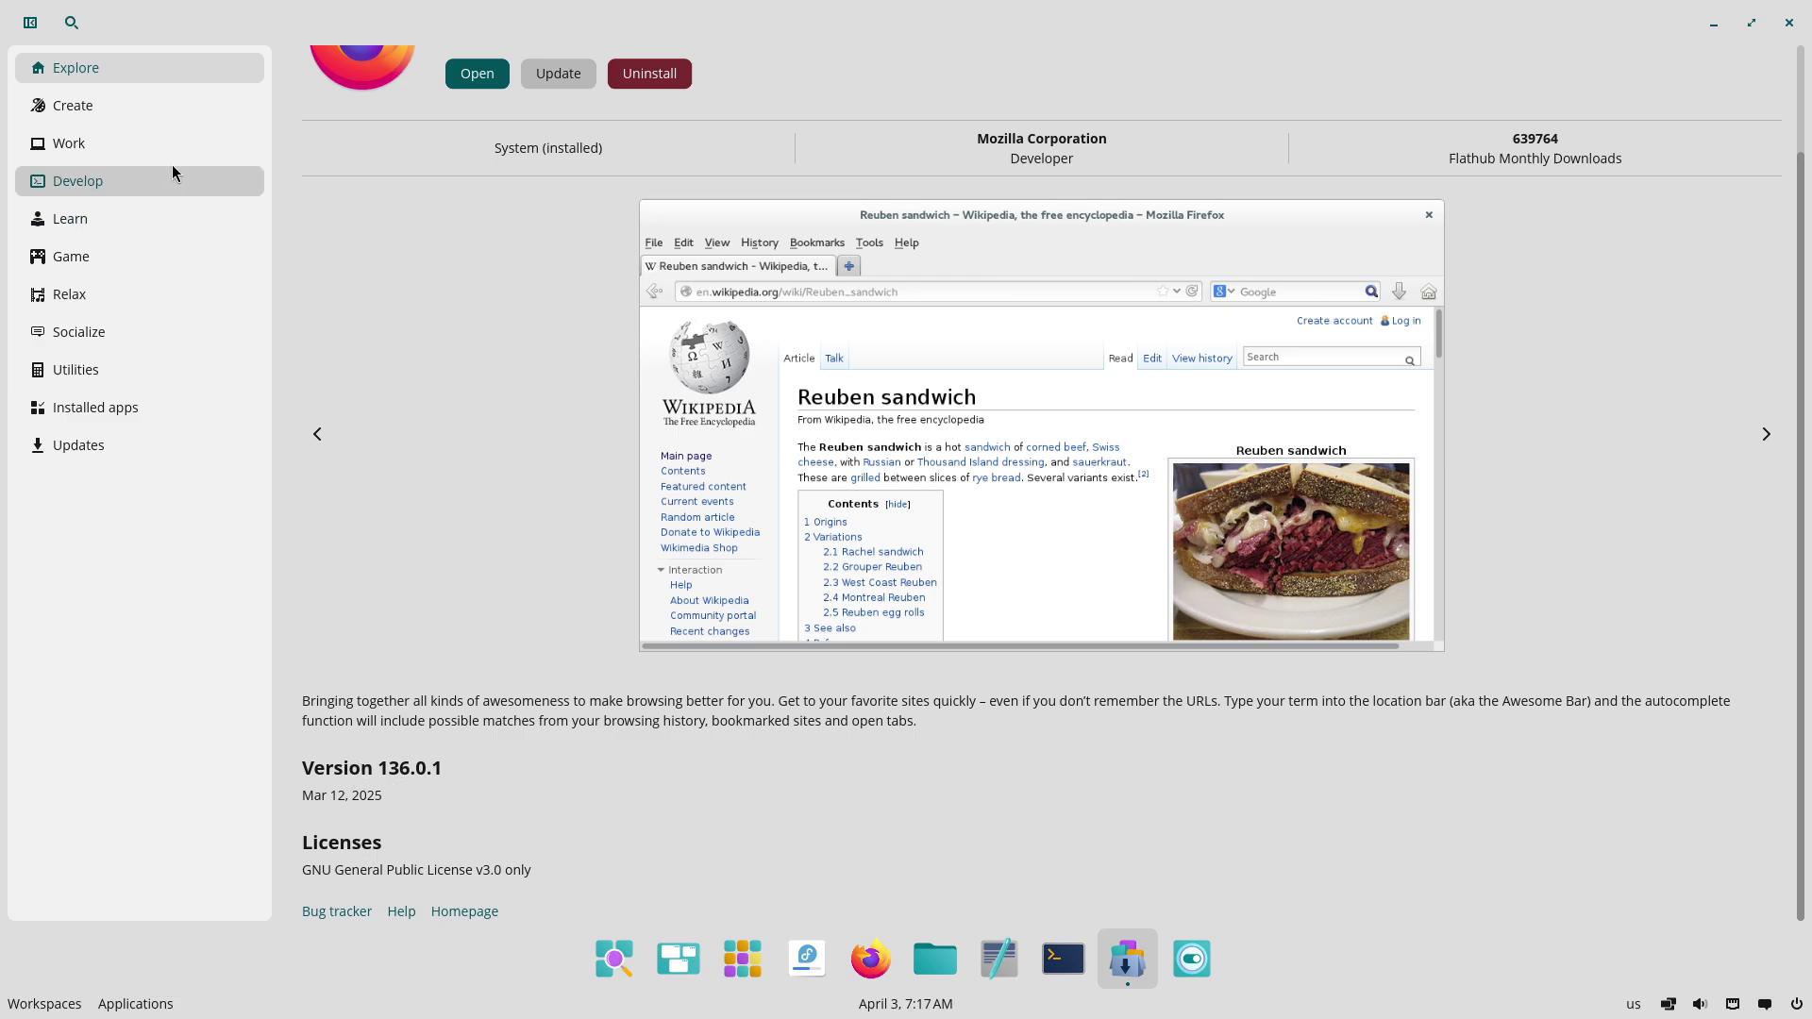
Check for updates and look over the installed apps in the store, and close it.
{"action": "left_click", "coordinate": [144, 110]}
{"action": "left_click", "coordinate": [159, 439]}
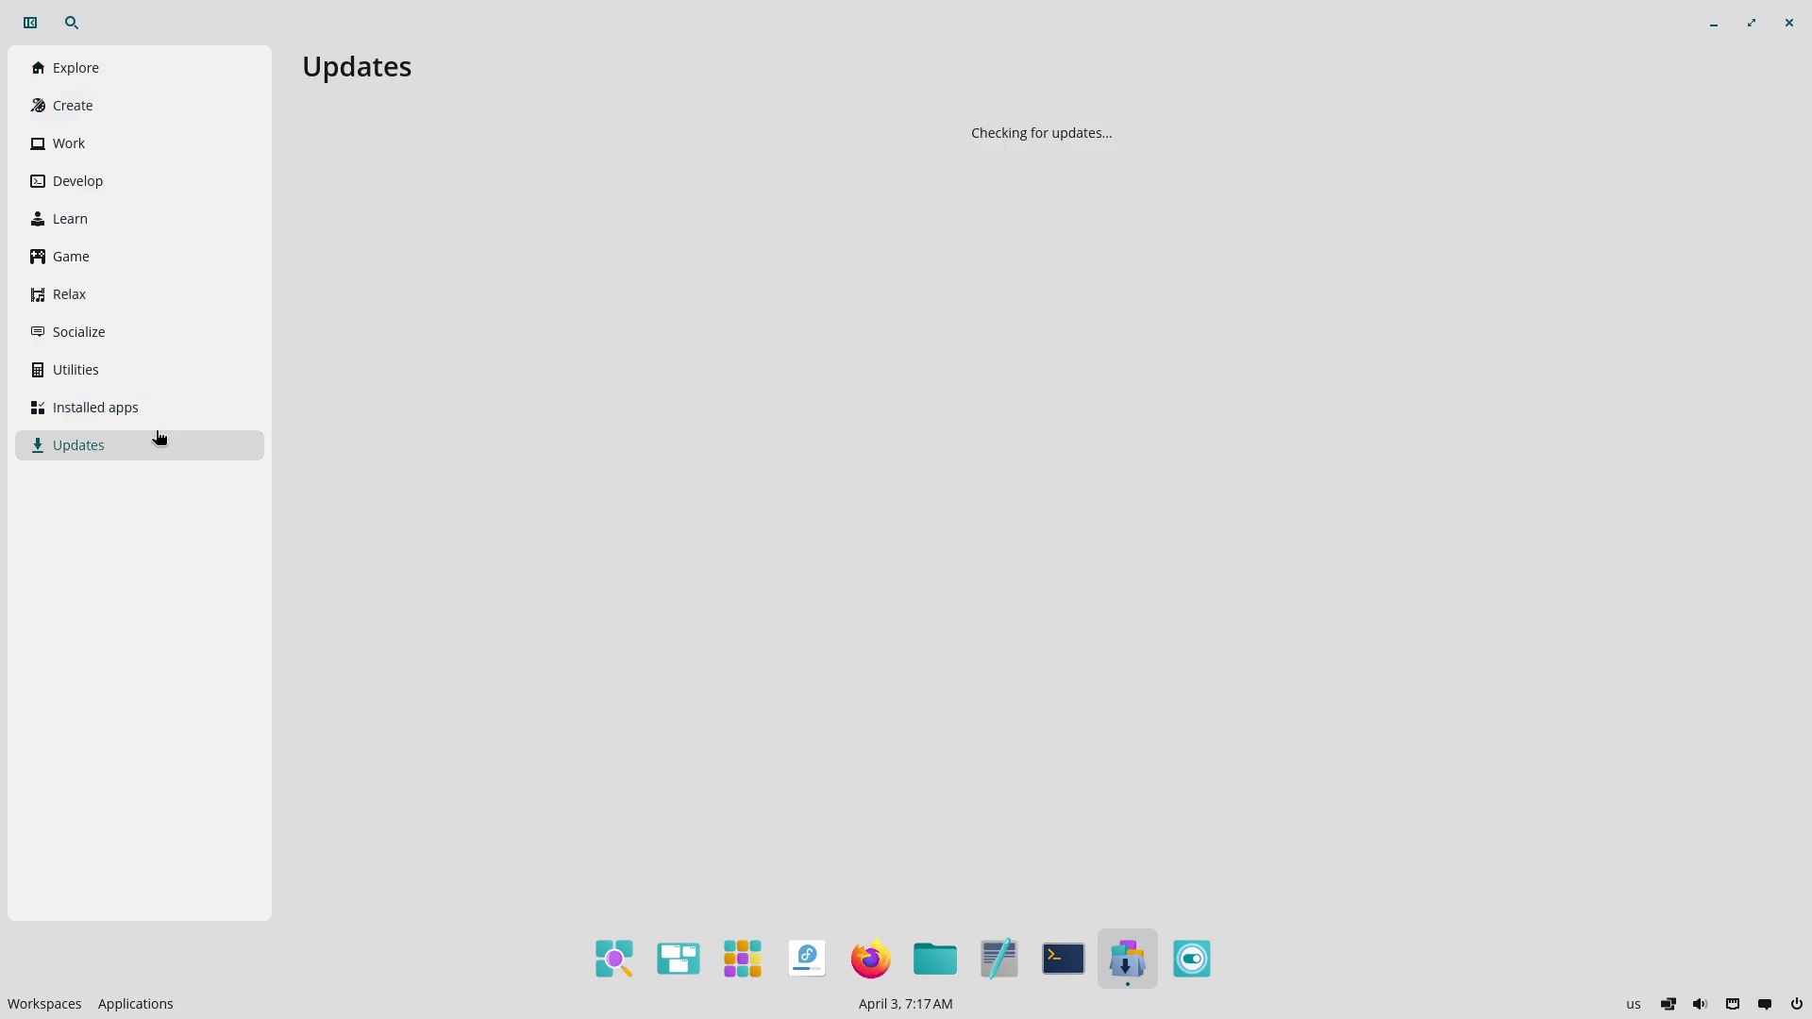
{"action": "left_click", "coordinate": [177, 416]}
{"action": "left_click", "coordinate": [149, 409]}
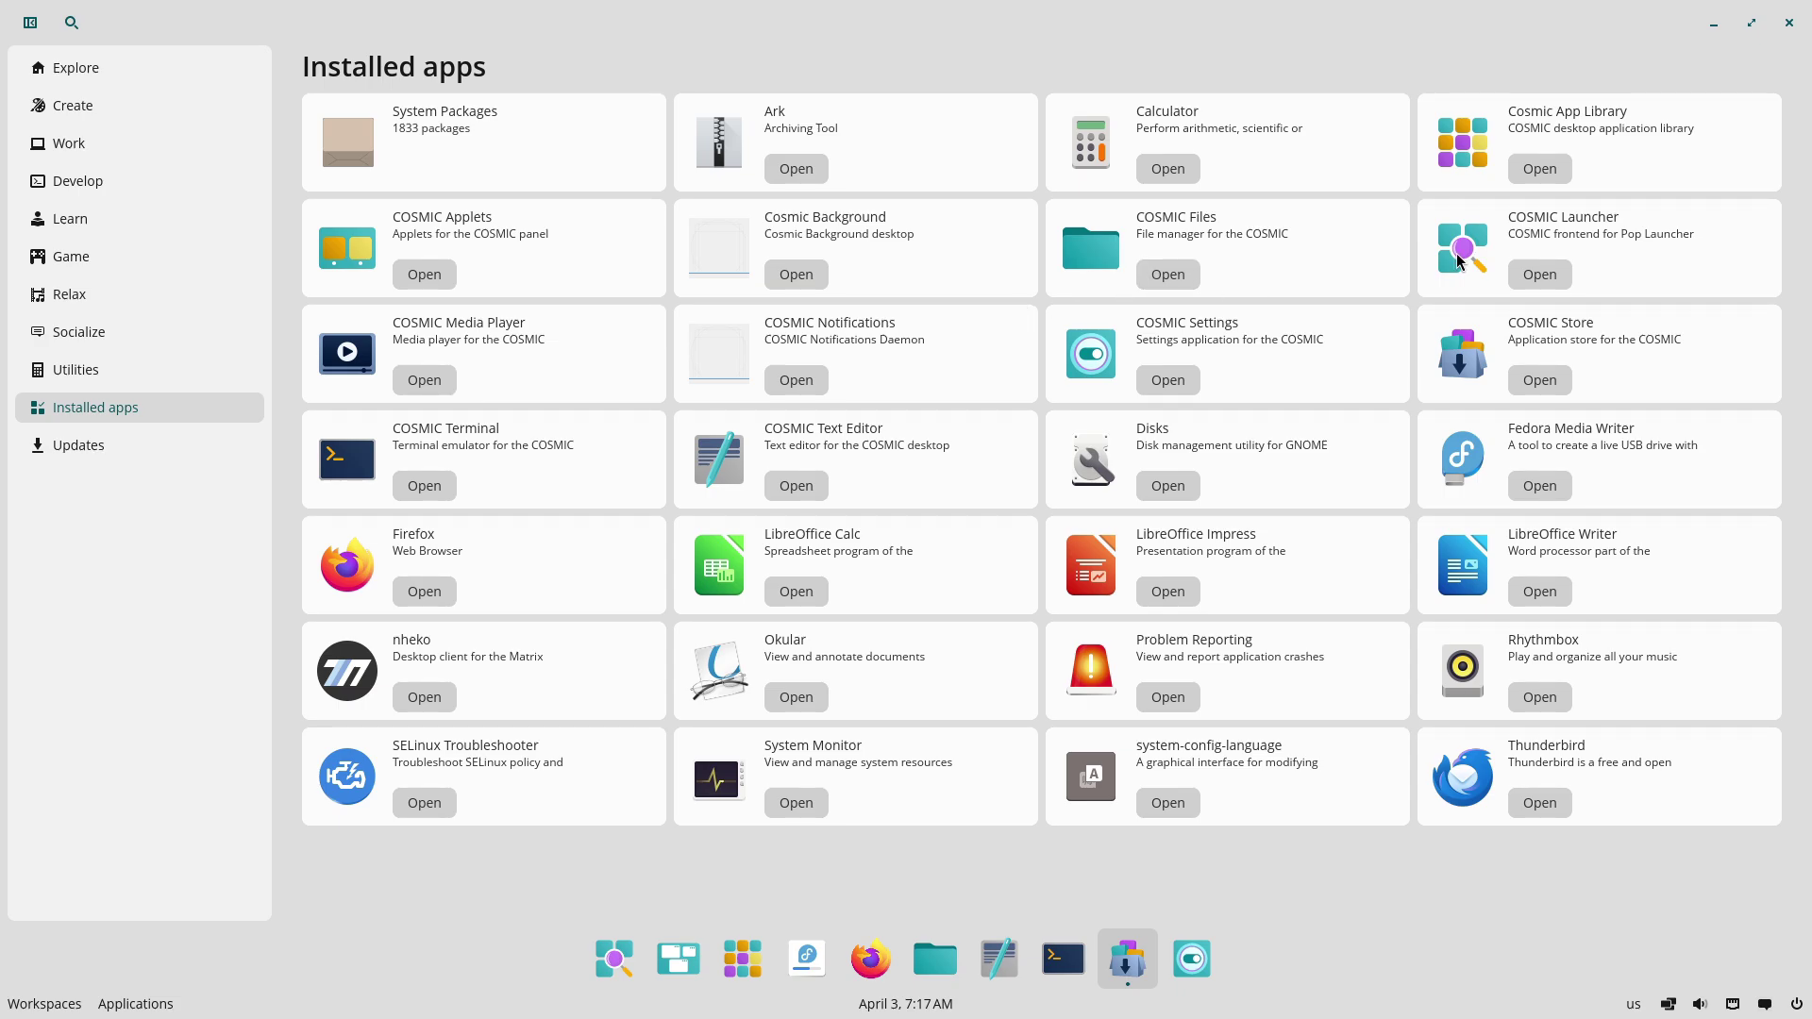
{"action": "left_click", "coordinate": [1789, 24]}
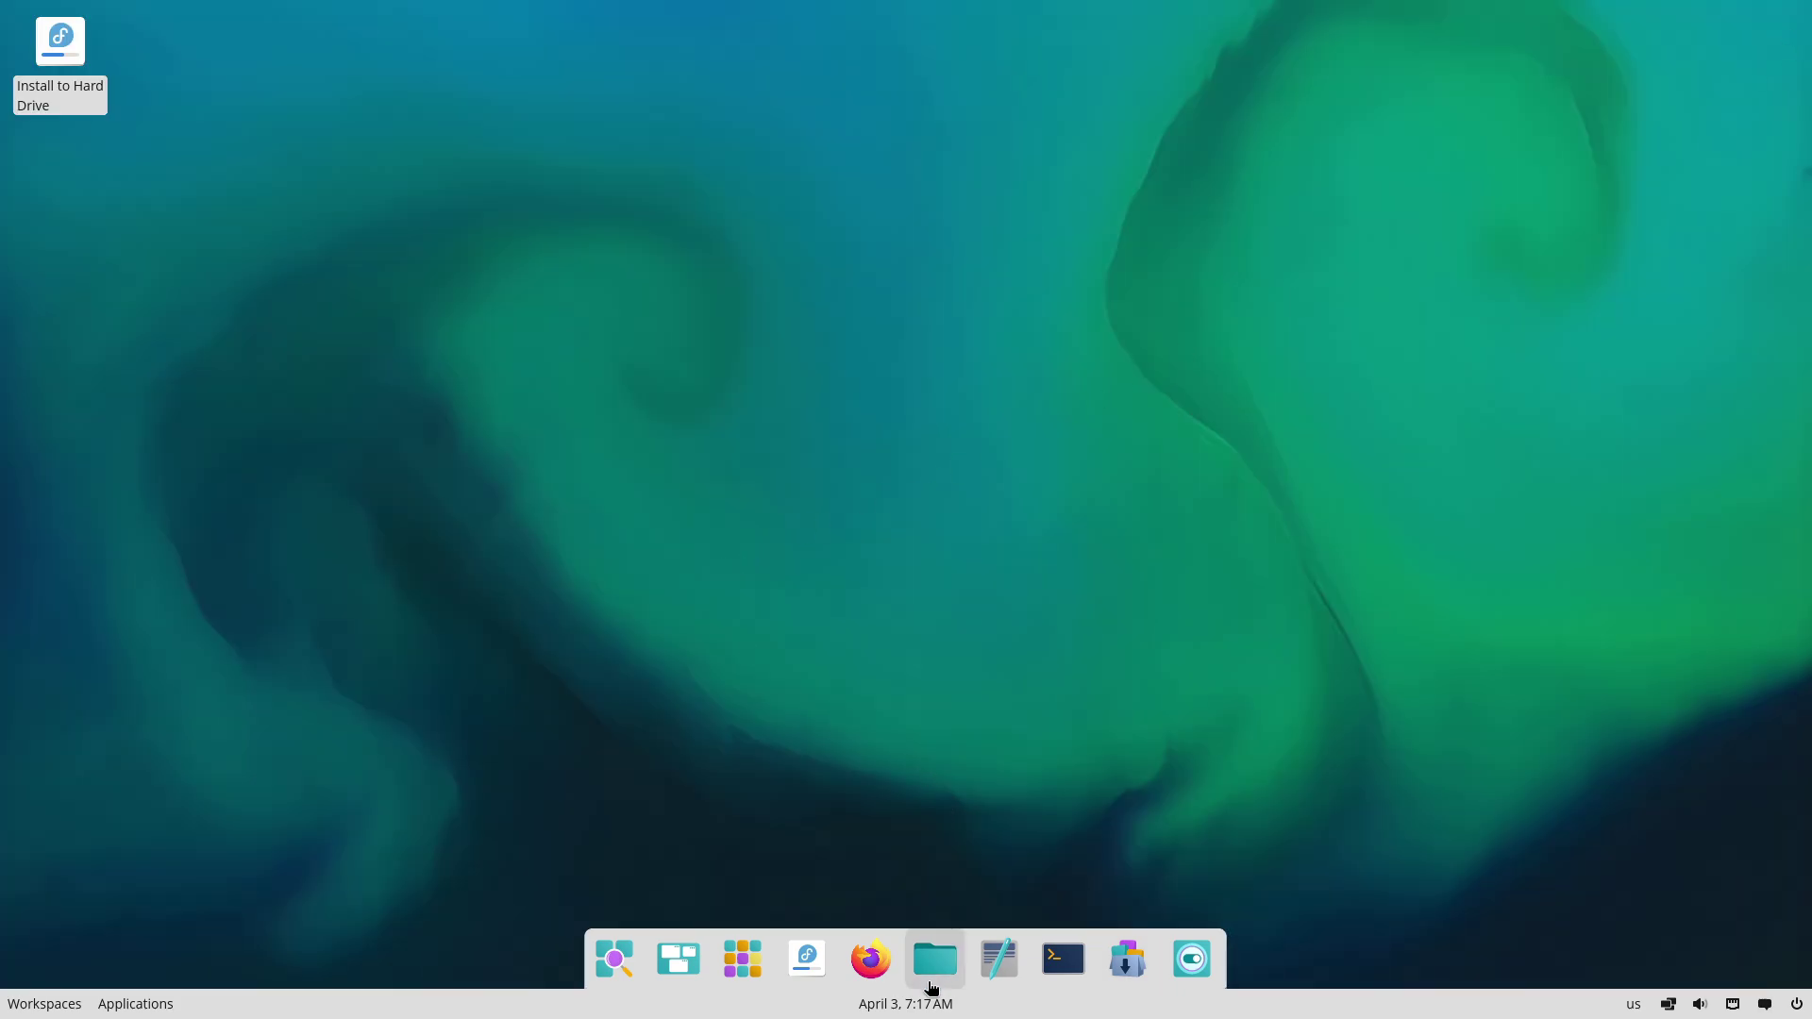
Look over the date display and the status applets in the panel.
{"action": "left_click", "coordinate": [917, 1009]}
{"action": "left_click", "coordinate": [1441, 823]}
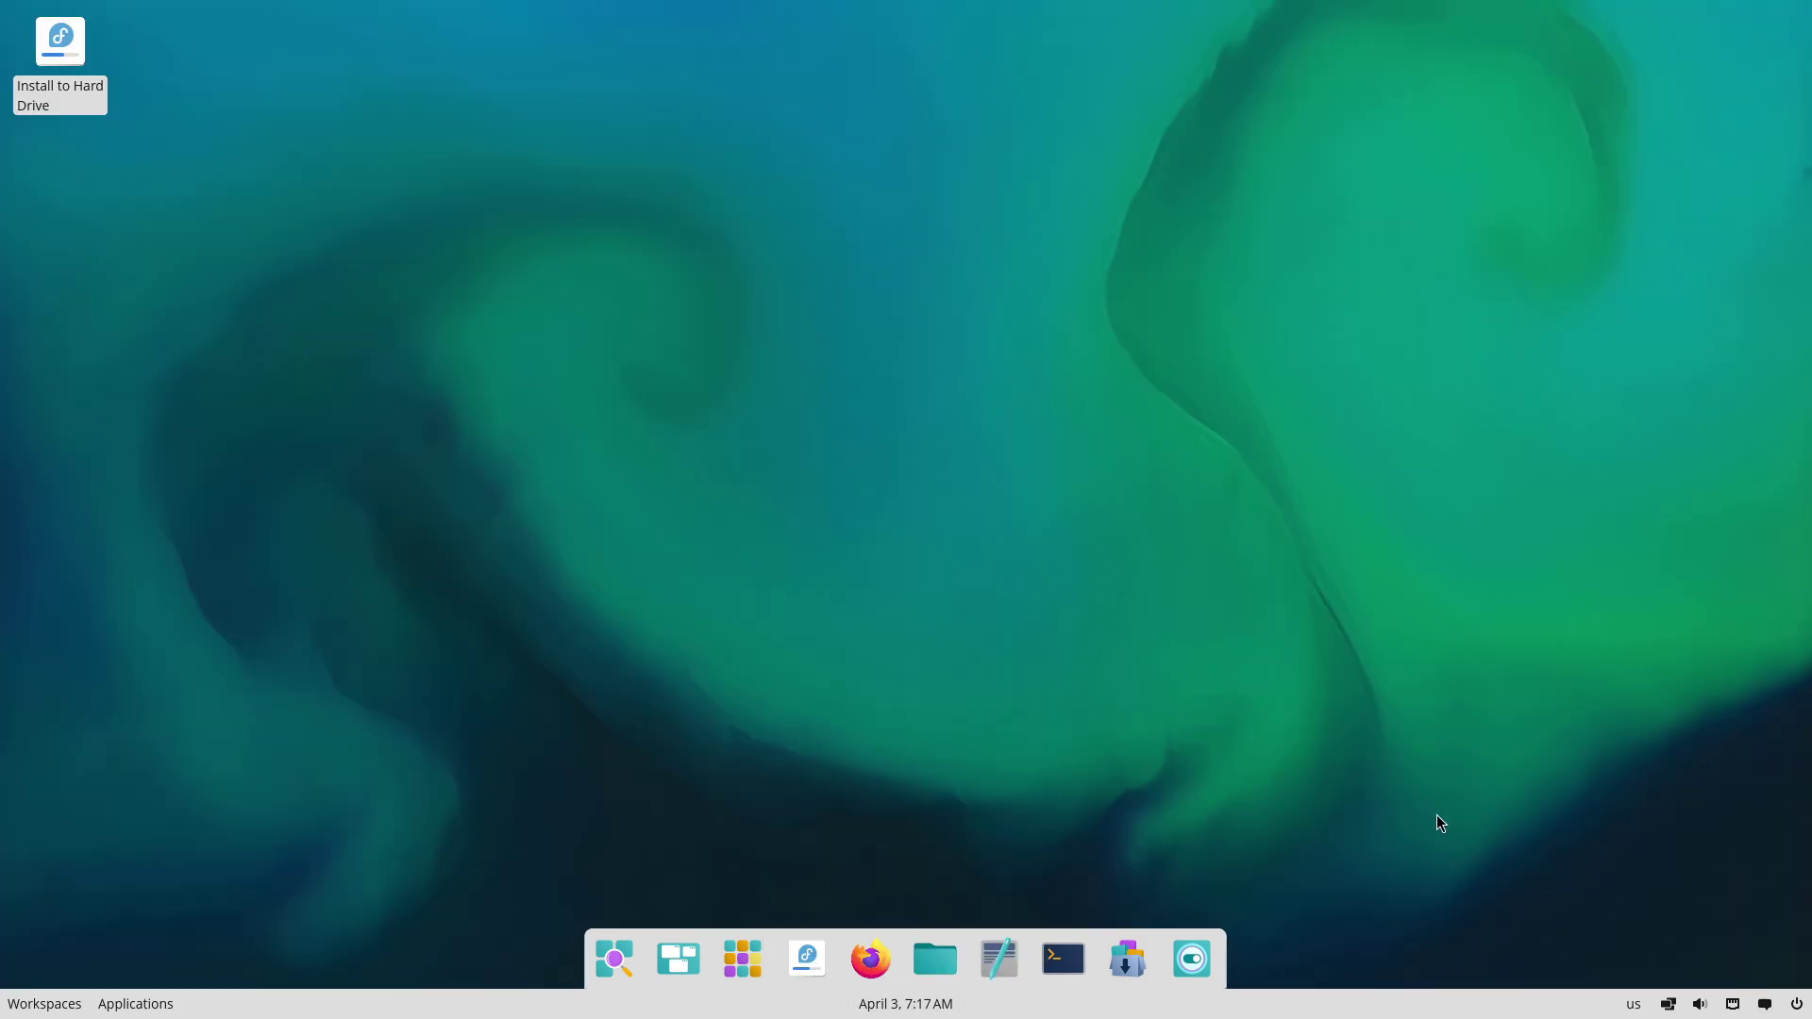
{"action": "left_click", "coordinate": [1669, 1006]}
{"action": "left_click", "coordinate": [1647, 1012]}
Log out of the current desktop session and confirm the request.
{"action": "left_click", "coordinate": [1797, 1004]}
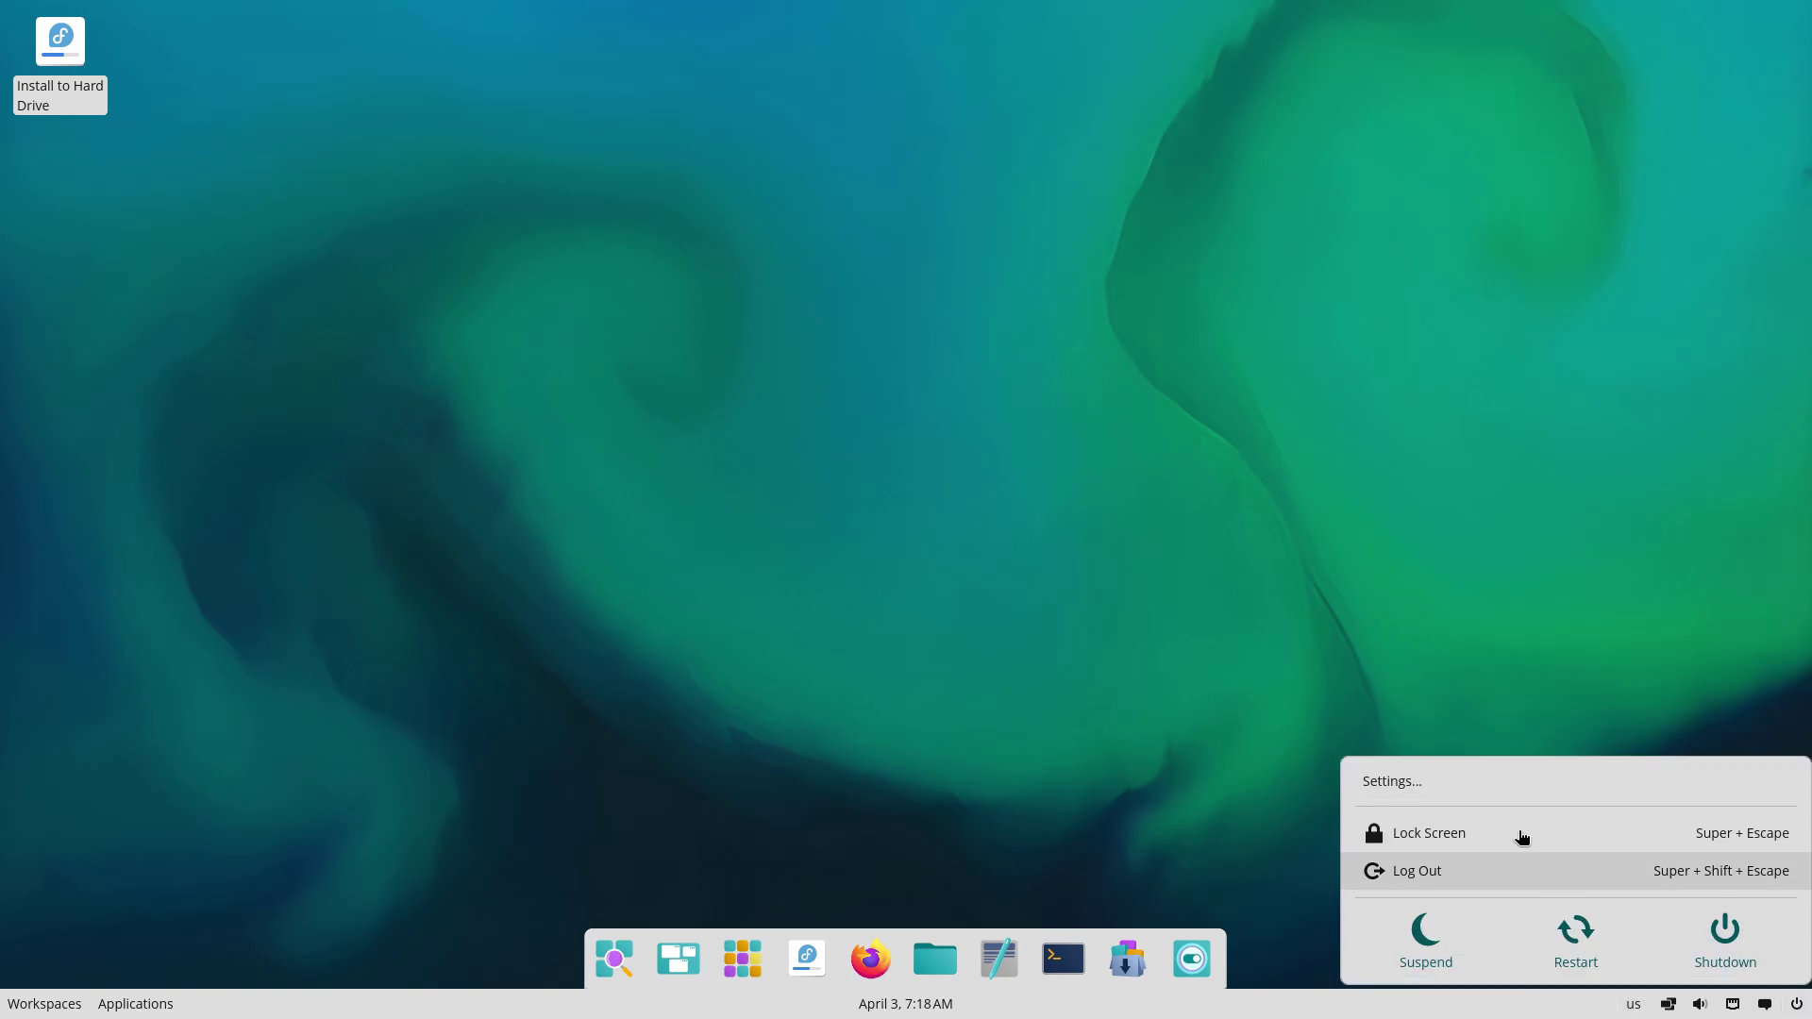
{"action": "left_click", "coordinate": [1445, 869]}
{"action": "left_click", "coordinate": [1102, 534]}
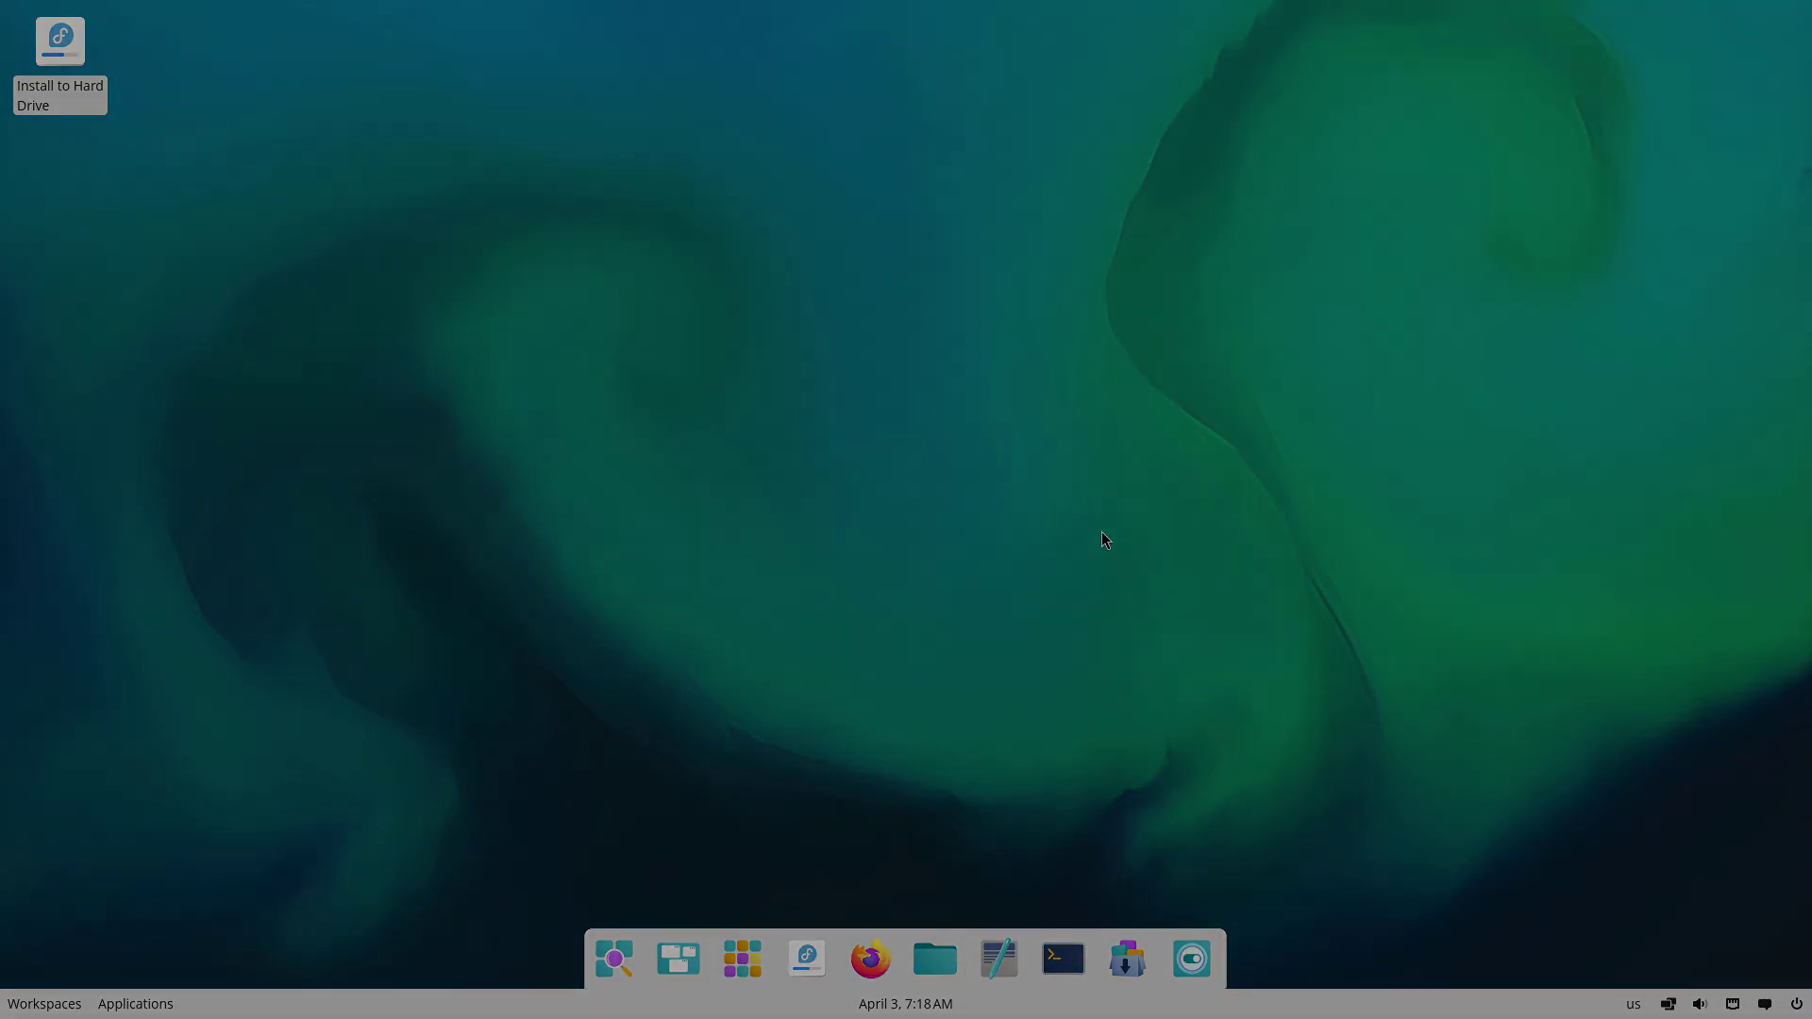